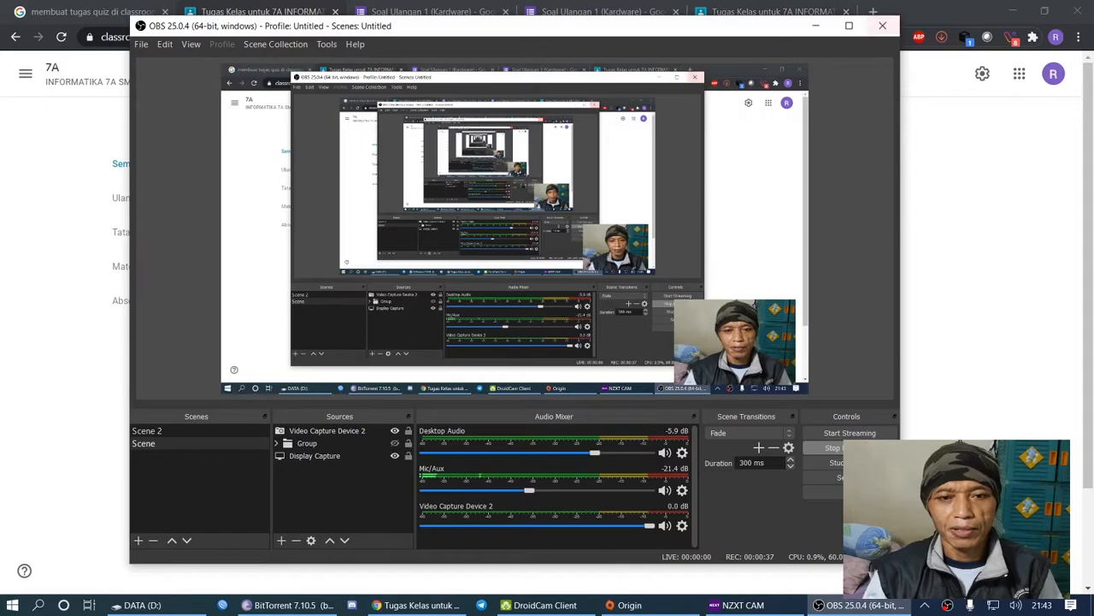
Switch from OBS to Chrome and open Google Classroom in a new browser tab
{"action": "left_click", "coordinate": [883, 25]}
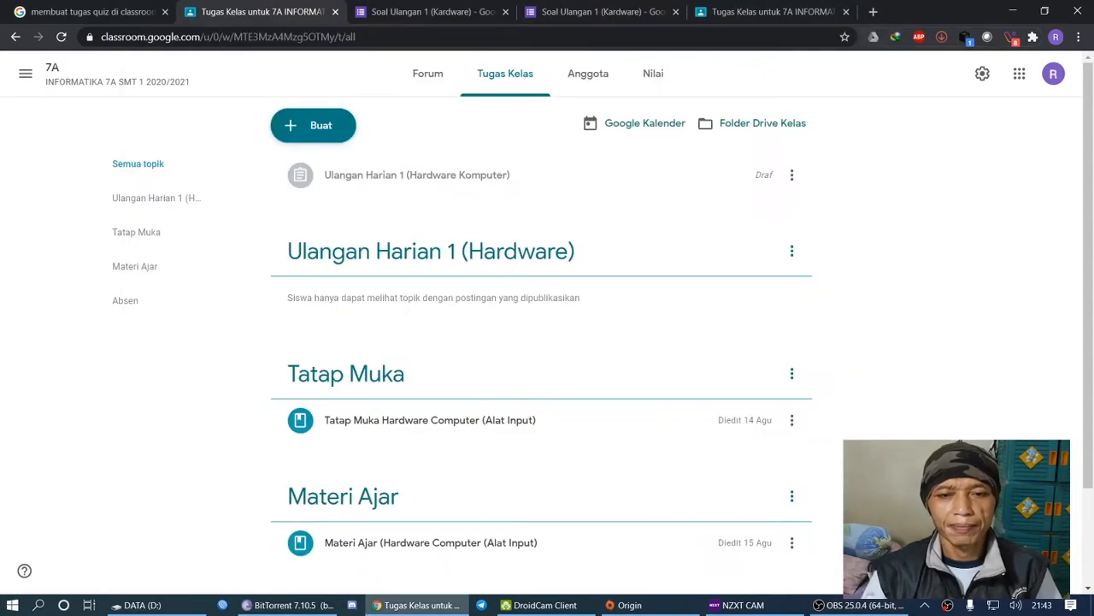
{"action": "left_click", "coordinate": [873, 11]}
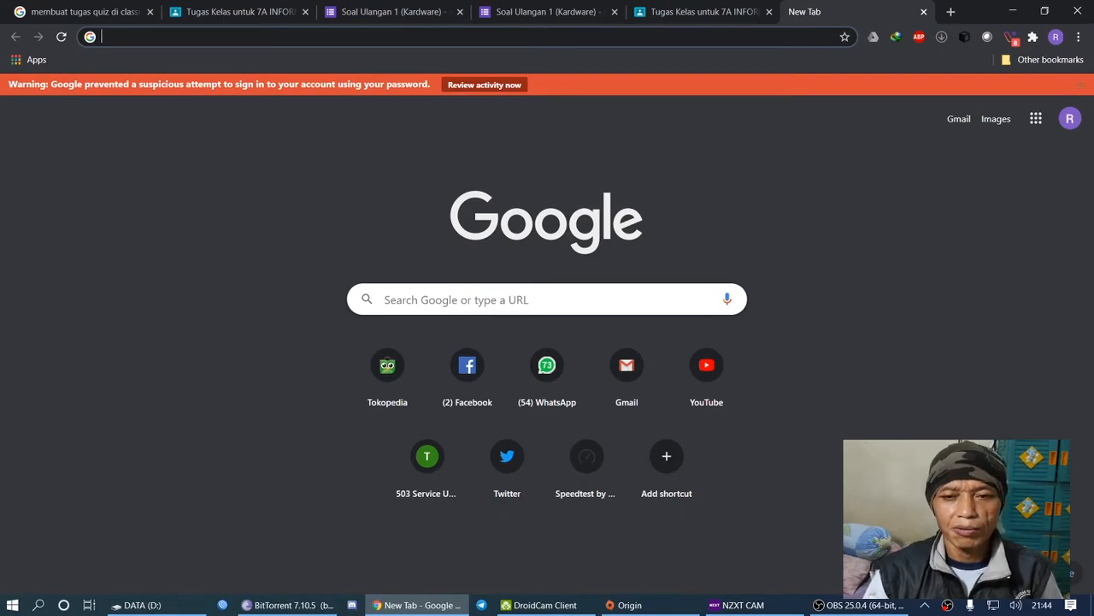
{"action": "left_click", "coordinate": [1080, 84]}
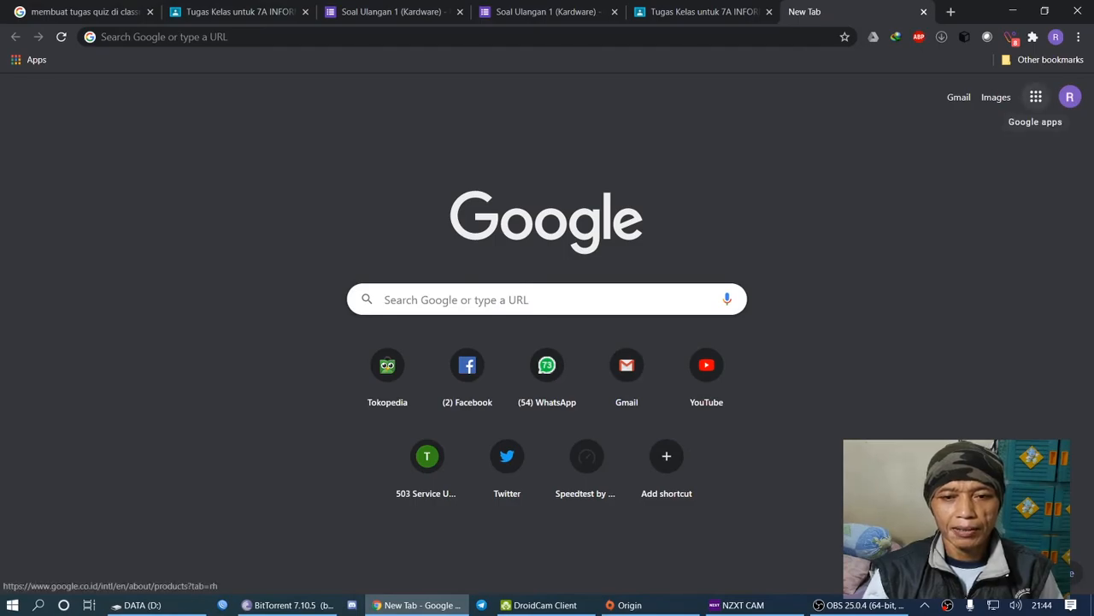
{"action": "left_click", "coordinate": [1036, 97]}
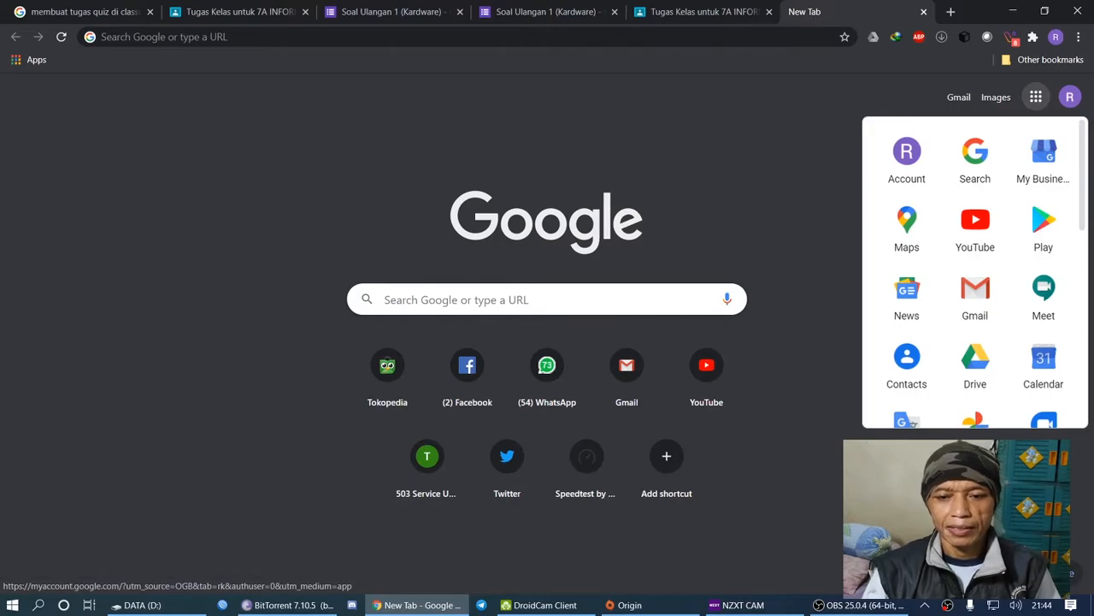
{"action": "scroll", "coordinate": [975, 273], "scroll_direction": "down", "scroll_amount": 10}
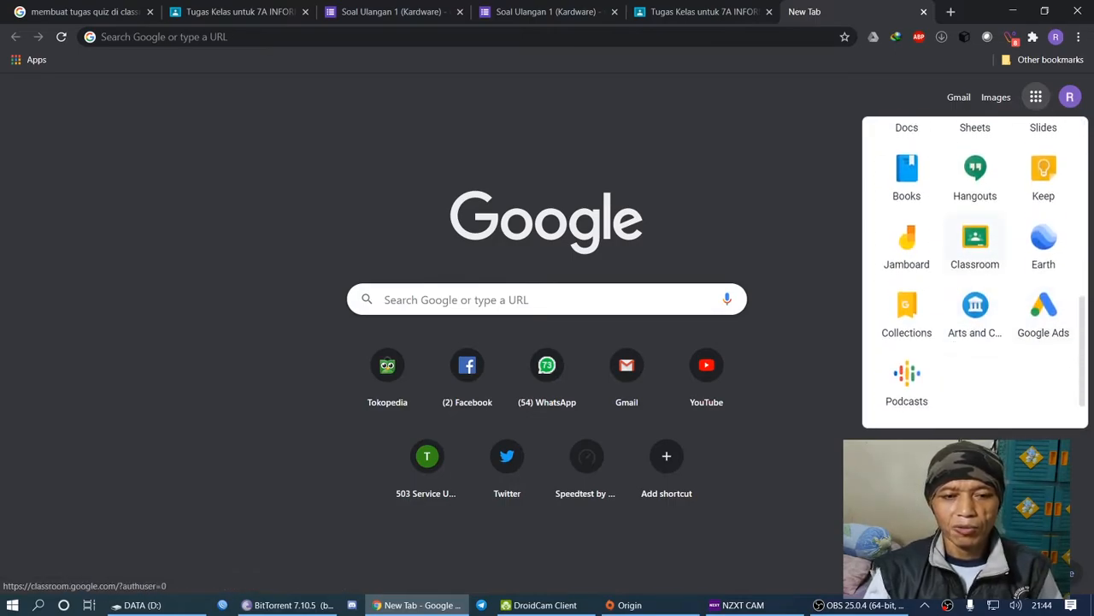
{"action": "left_click", "coordinate": [974, 244]}
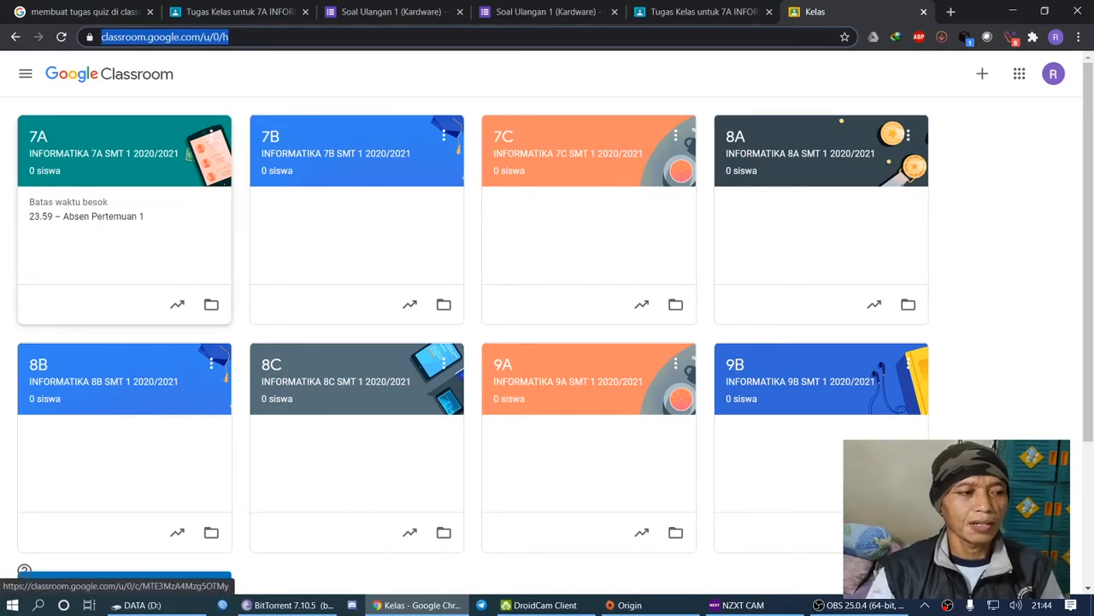
Open the Tugas Kelas page of class 7A and look through its existing topics
{"action": "left_click", "coordinate": [86, 150]}
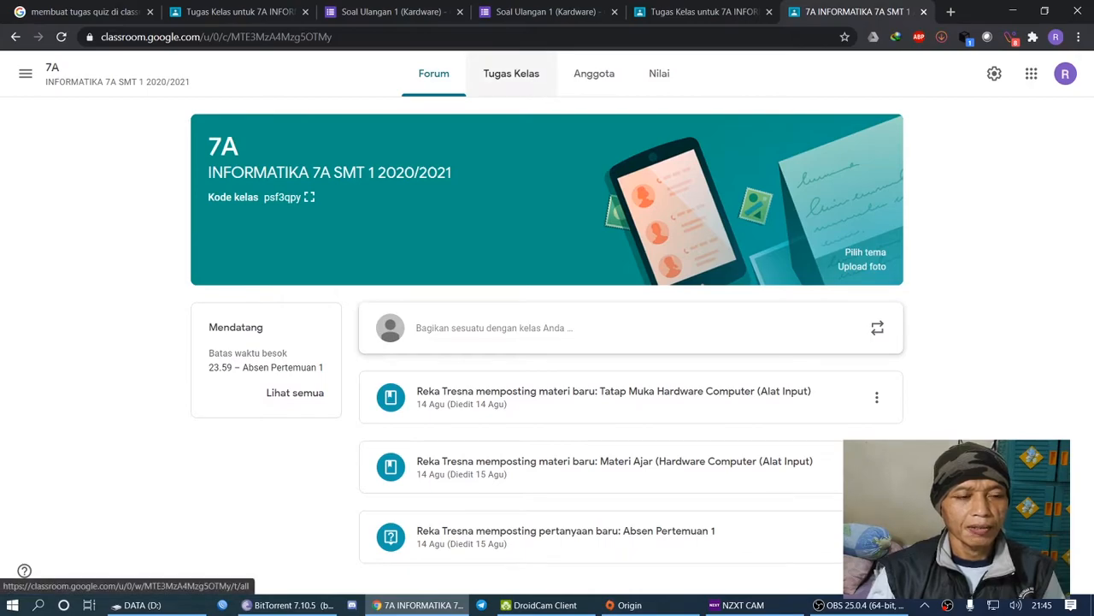
{"action": "left_click", "coordinate": [511, 73]}
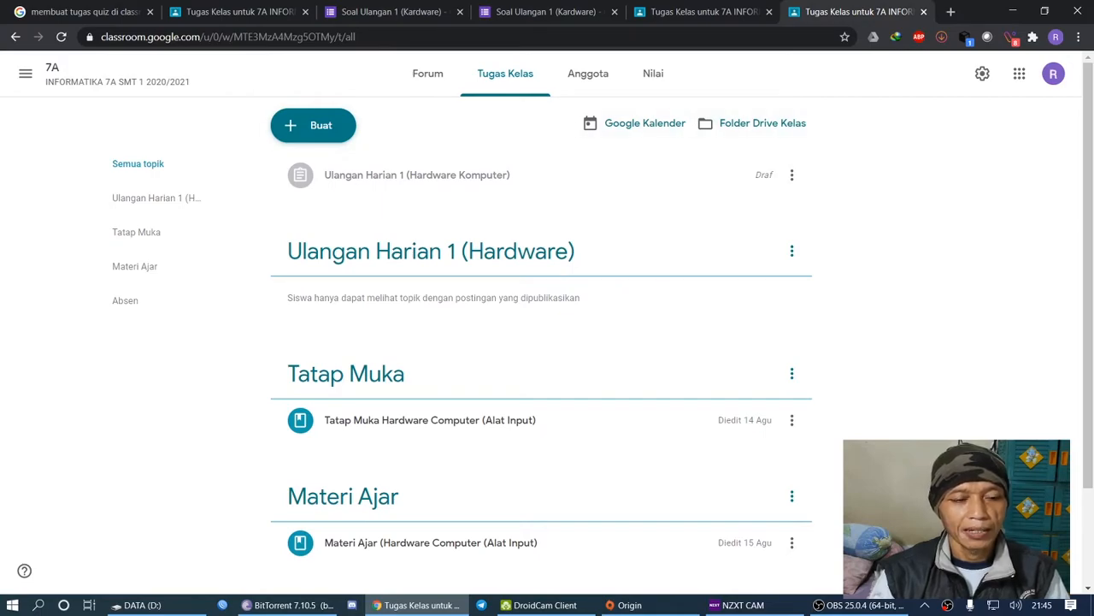
{"action": "scroll", "coordinate": [547, 342], "scroll_direction": "down", "scroll_amount": 2}
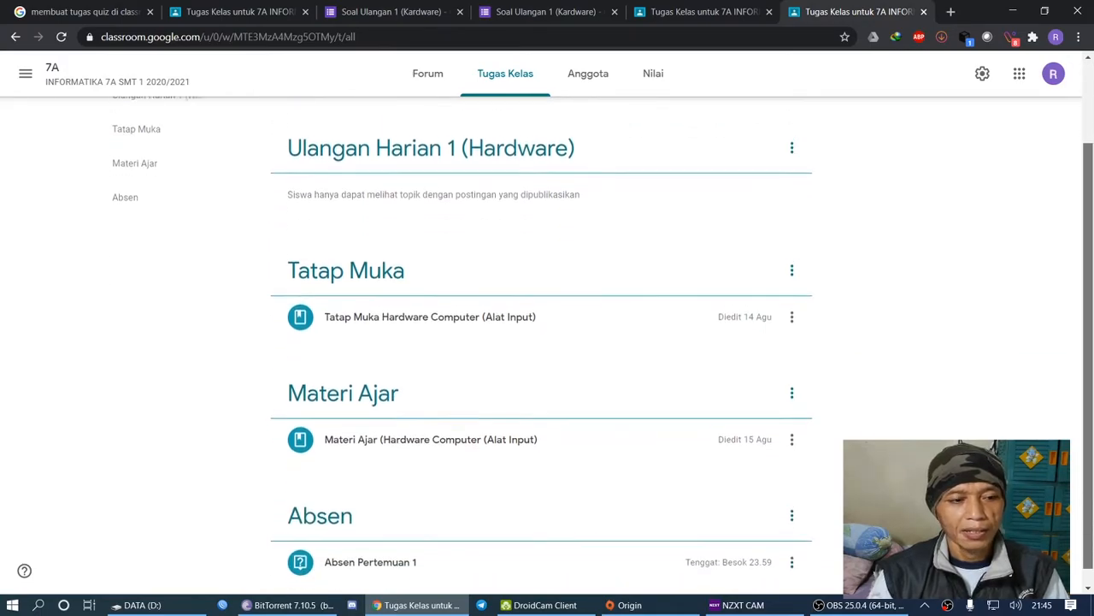
{"action": "scroll", "coordinate": [547, 342], "scroll_direction": "up", "scroll_amount": 1}
{"action": "scroll", "coordinate": [547, 342], "scroll_direction": "down", "scroll_amount": 1}
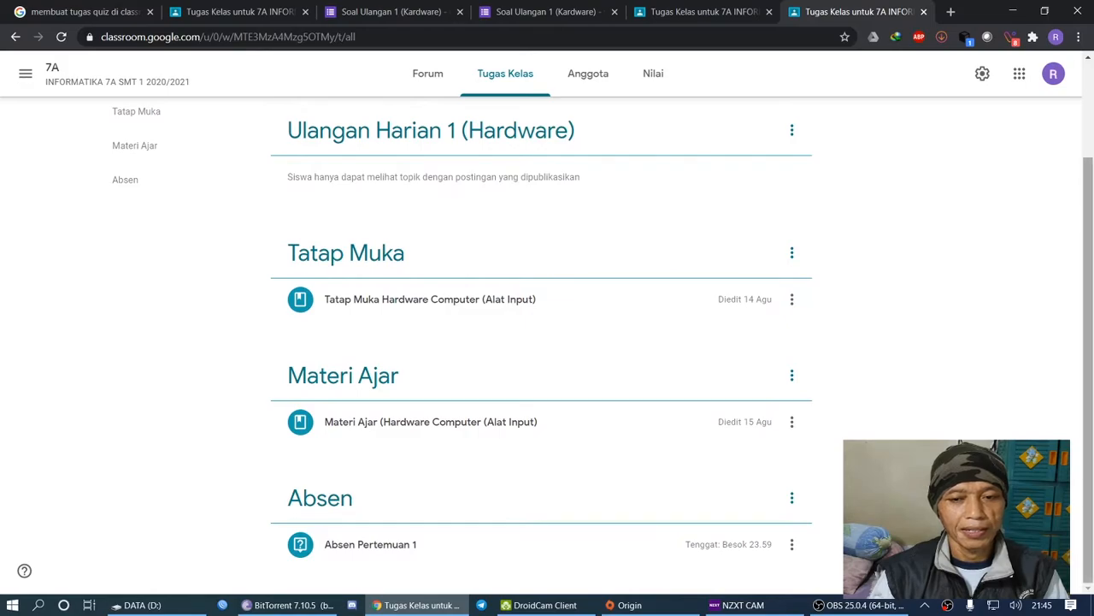
{"action": "scroll", "coordinate": [547, 342], "scroll_direction": "up", "scroll_amount": 1}
{"action": "scroll", "coordinate": [547, 342], "scroll_direction": "up", "scroll_amount": 1}
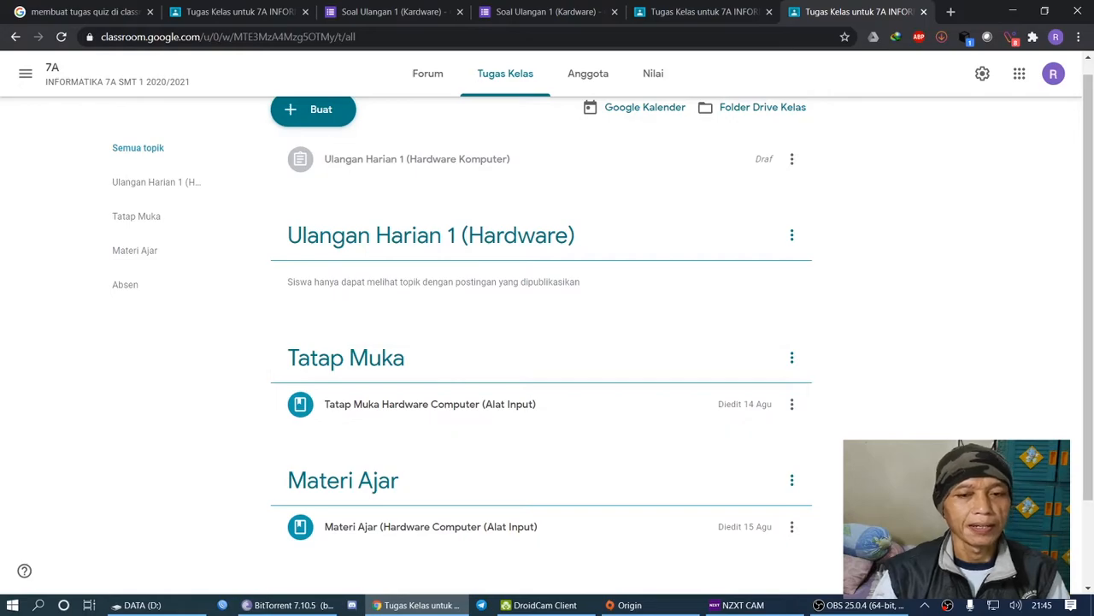
{"action": "mouse_move", "coordinate": [1089, 342]}
{"action": "left_mouse_down"}
{"action": "mouse_move", "coordinate": [1088, 355]}
{"action": "mouse_move", "coordinate": [1089, 330]}
{"action": "left_mouse_up"}
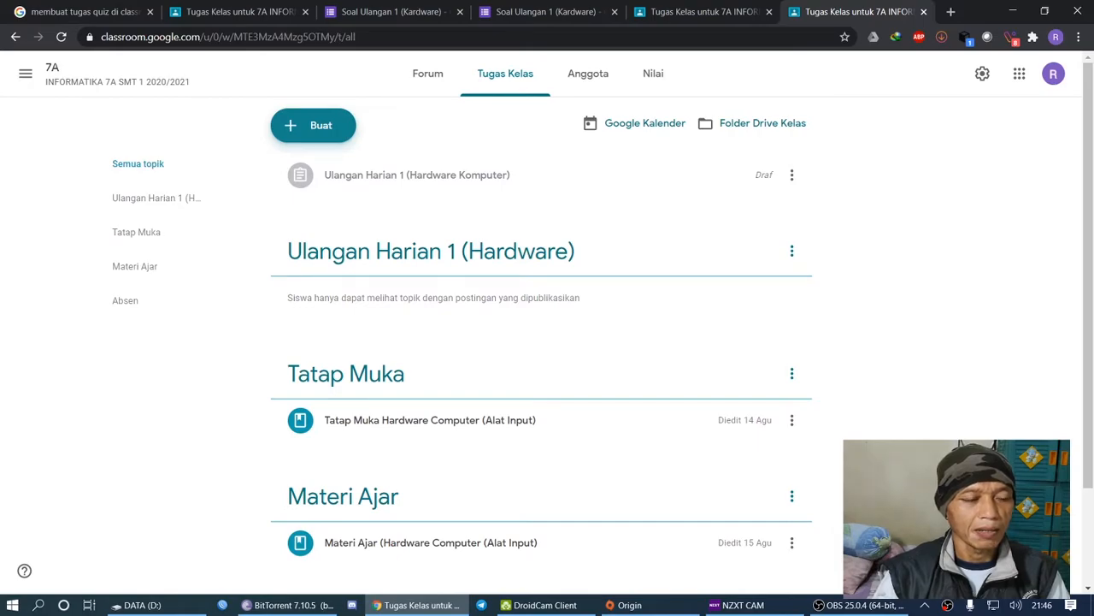
Add a new topic named "Ulangan Harian 2 (Hardware)" to the 7A classwork
{"action": "left_click", "coordinate": [313, 125]}
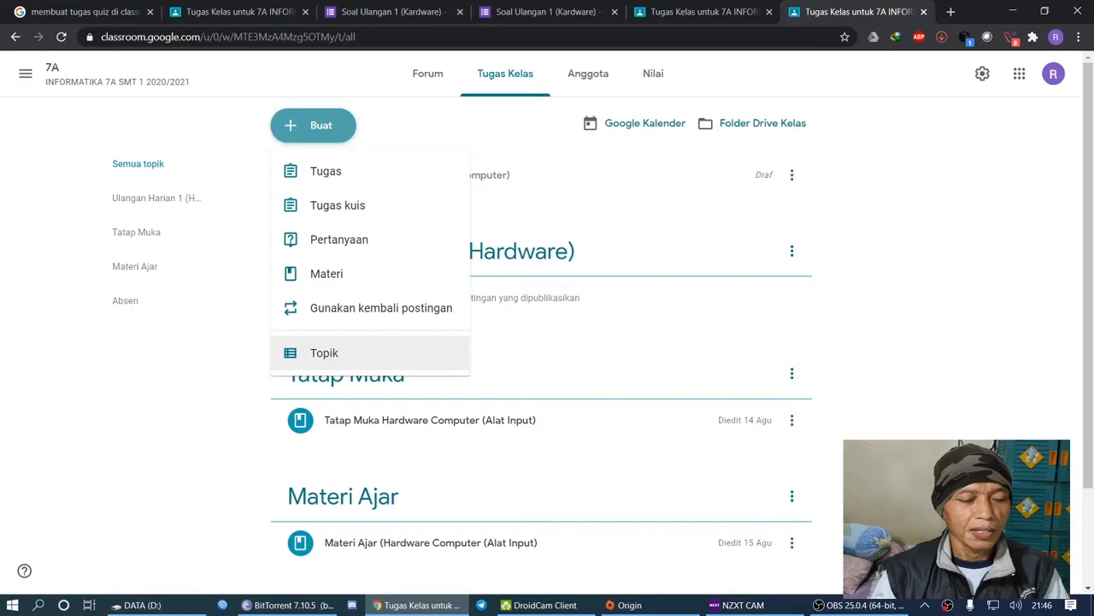
{"action": "left_click", "coordinate": [342, 352]}
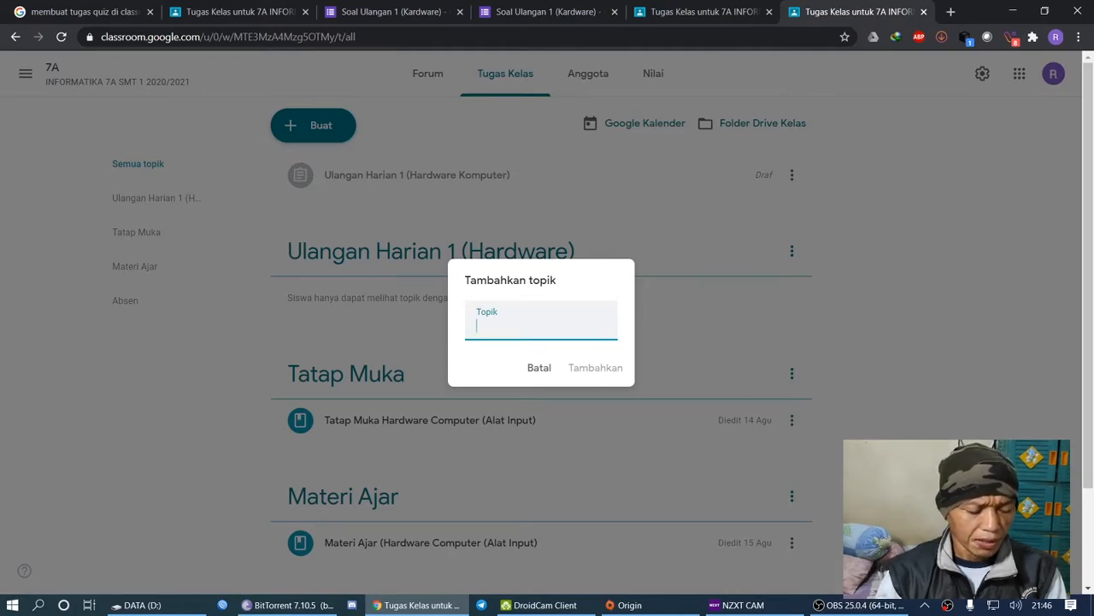
{"action": "type", "text": "Ulan"}
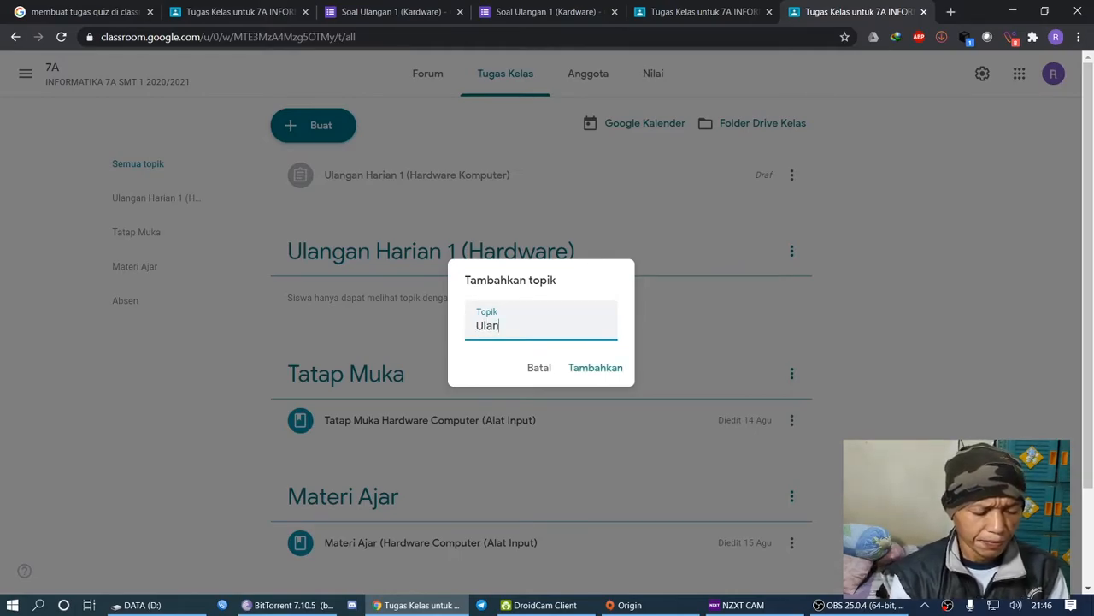
{"action": "type", "text": "gan Harian"}
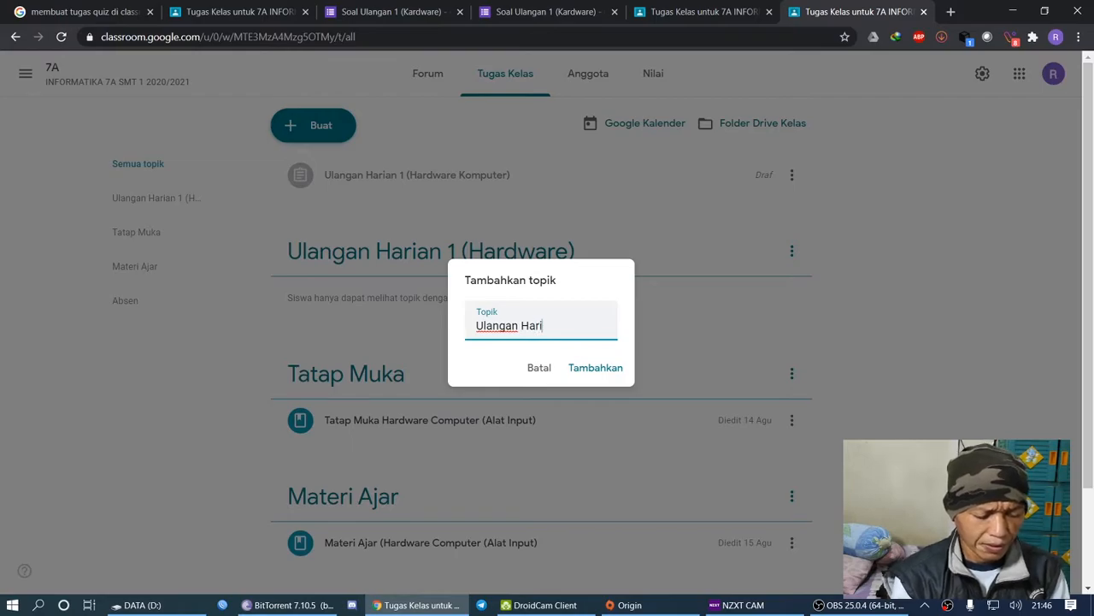
{"action": "type", "text": "2"}
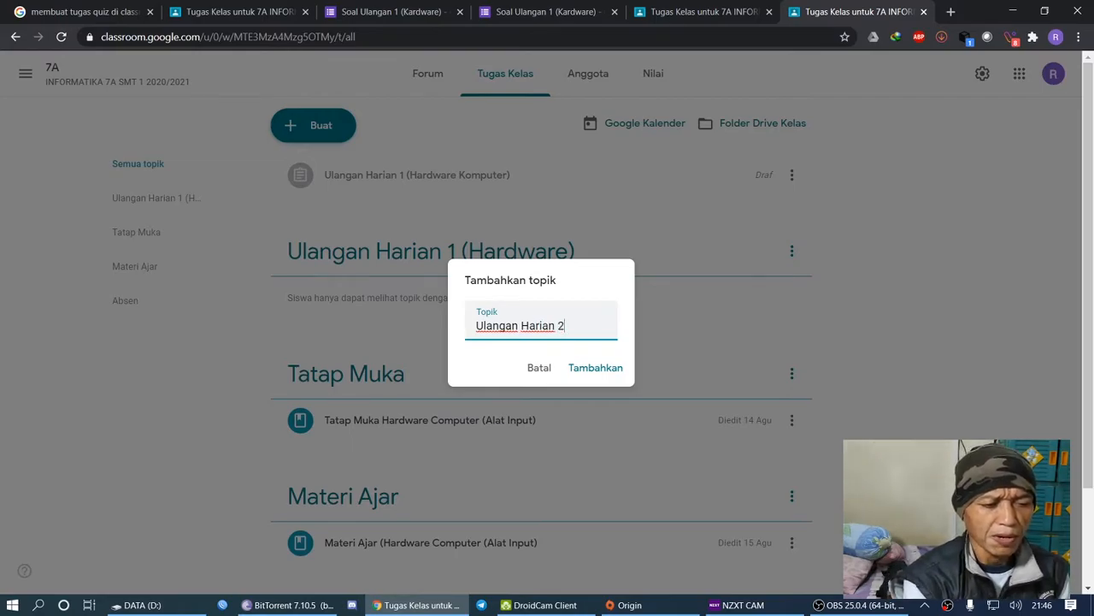
{"action": "type", "text": " (Hardware)"}
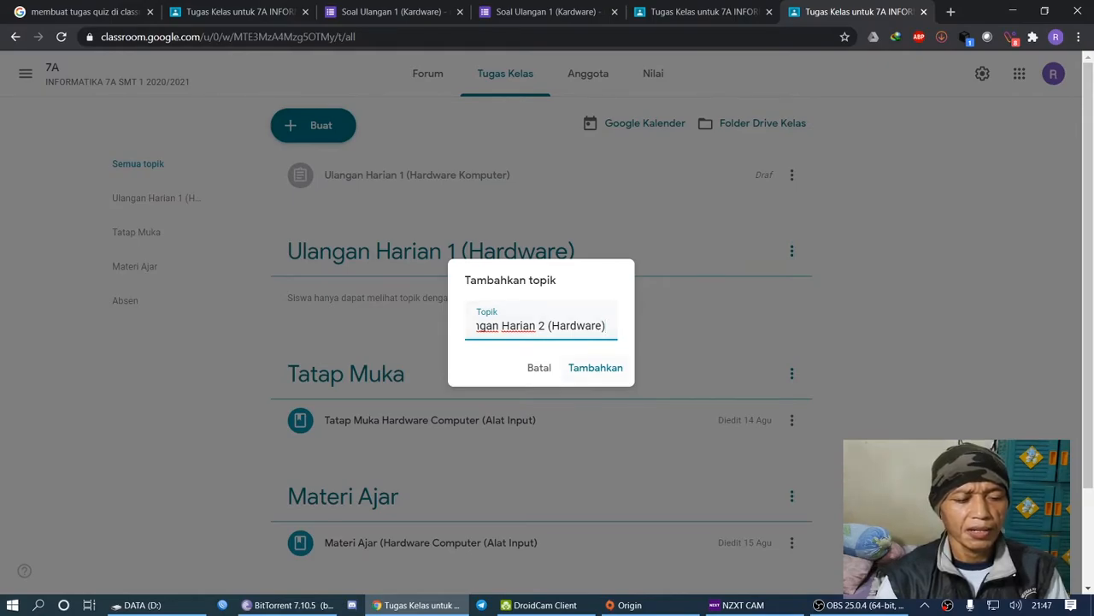
{"action": "key", "text": "Return"}
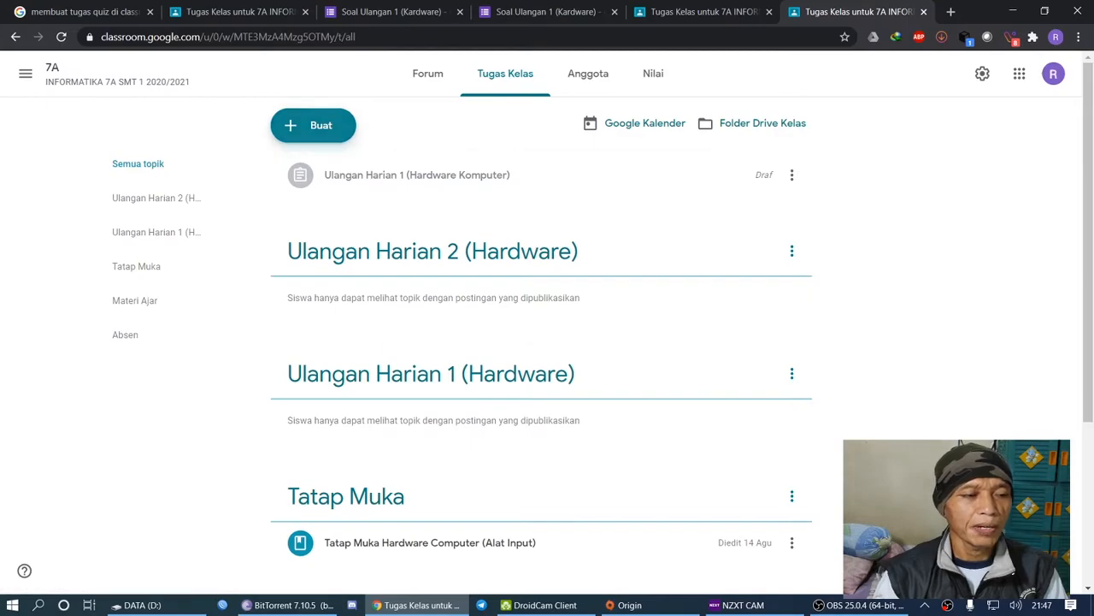
Create a new quiz assignment (Tugas kuis) titled "Ulangan Harian 2"
{"action": "left_click", "coordinate": [313, 125]}
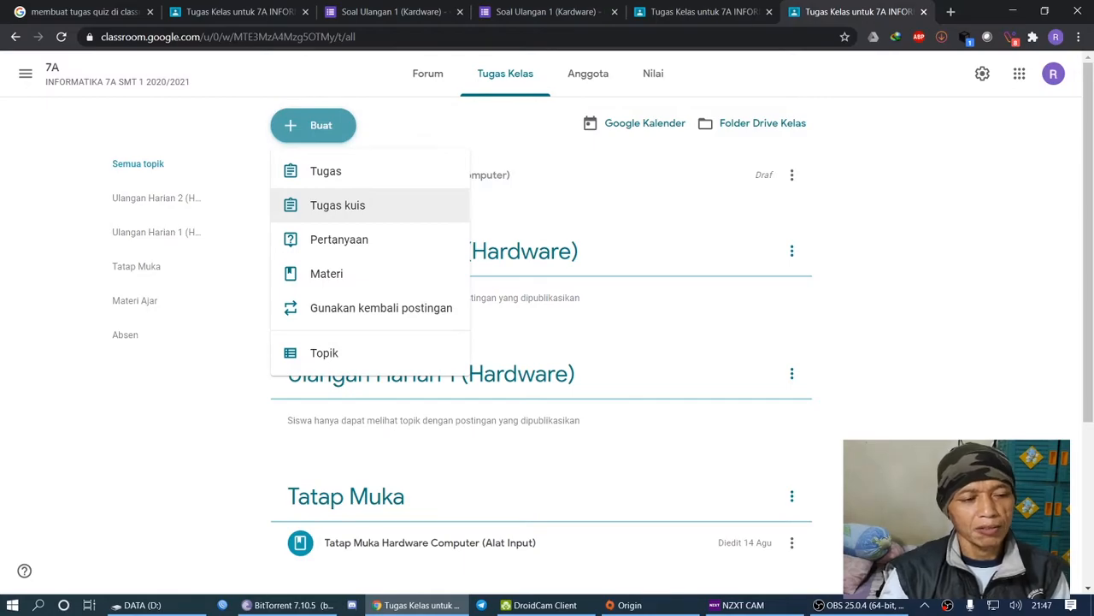
{"action": "left_click", "coordinate": [338, 205]}
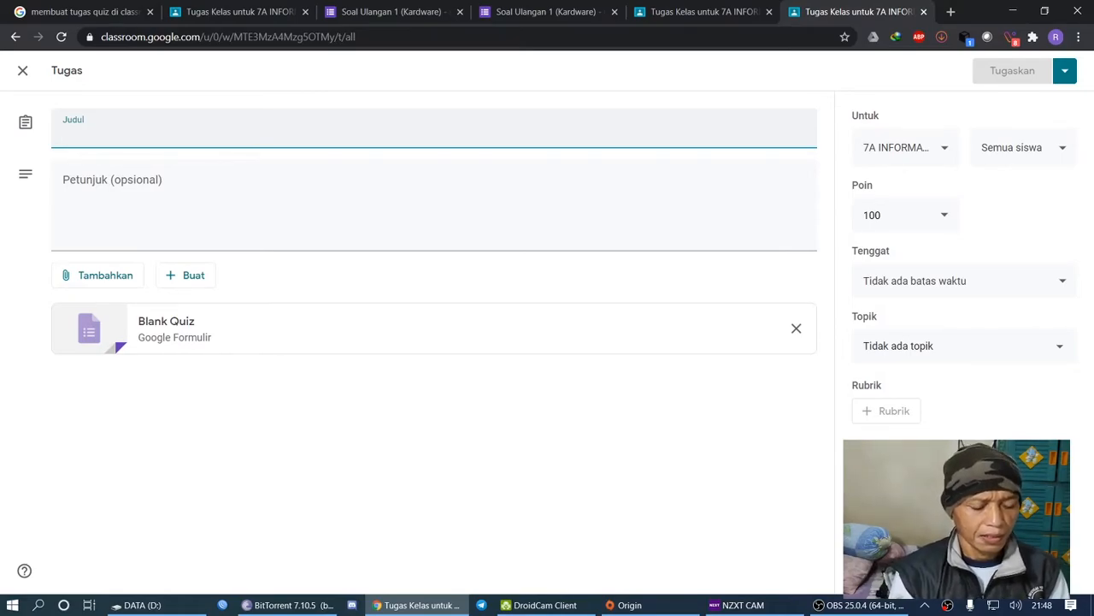
{"action": "type", "text": "Ulanga"}
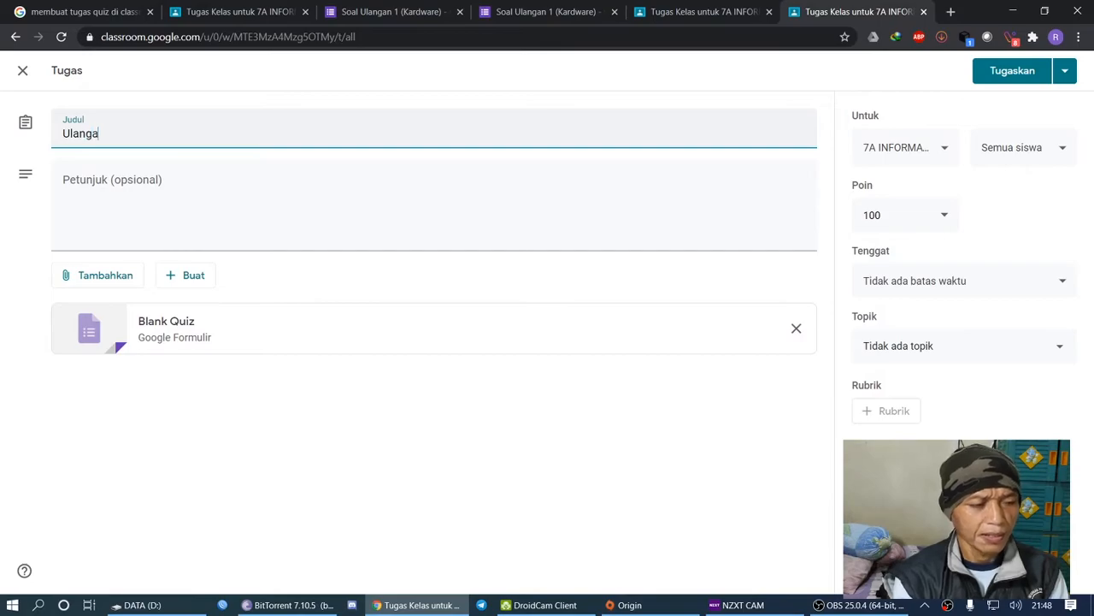
{"action": "type", "text": "n Har"}
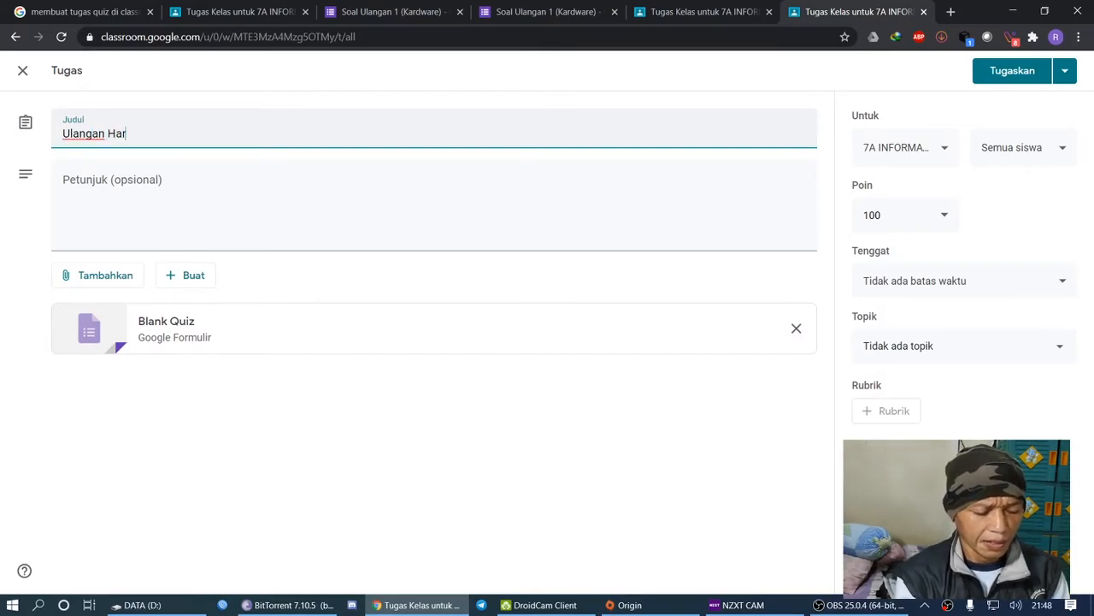
{"action": "type", "text": "ian 2"}
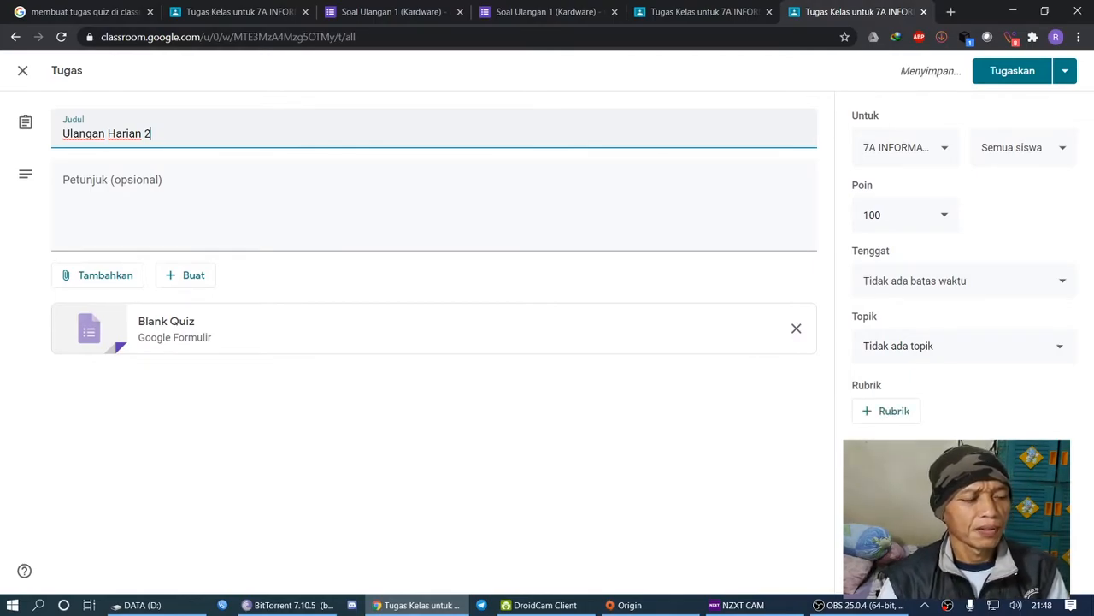
Enter the assignment instructions "Sebelum mengerjakan soal Berdo'a terlebih Dahulu", followed by a line break
{"action": "left_click", "coordinate": [63, 185]}
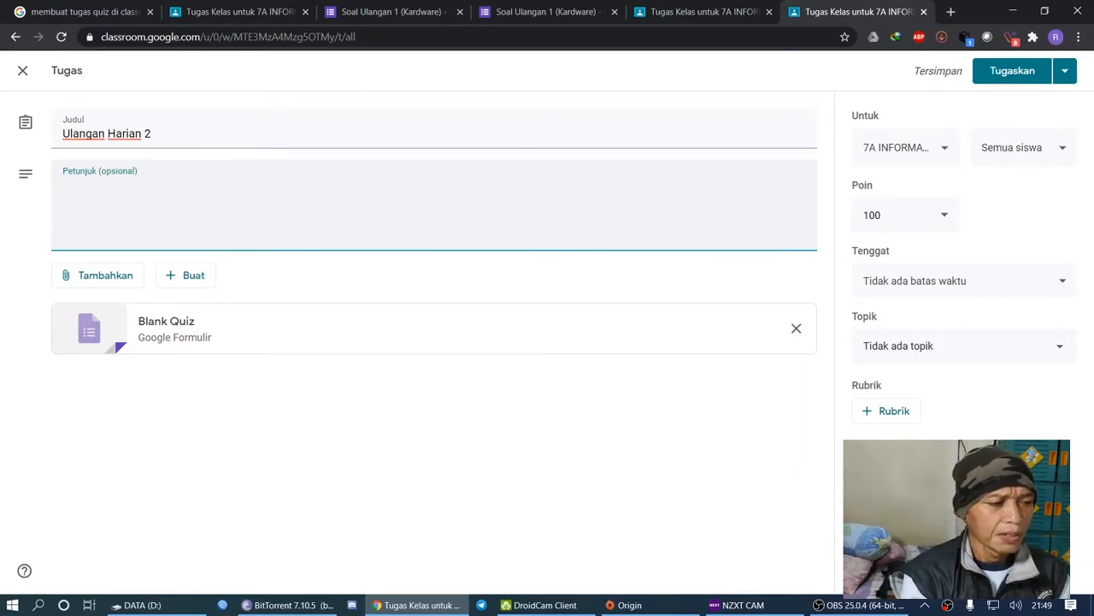
{"action": "type", "text": "Sebelu"}
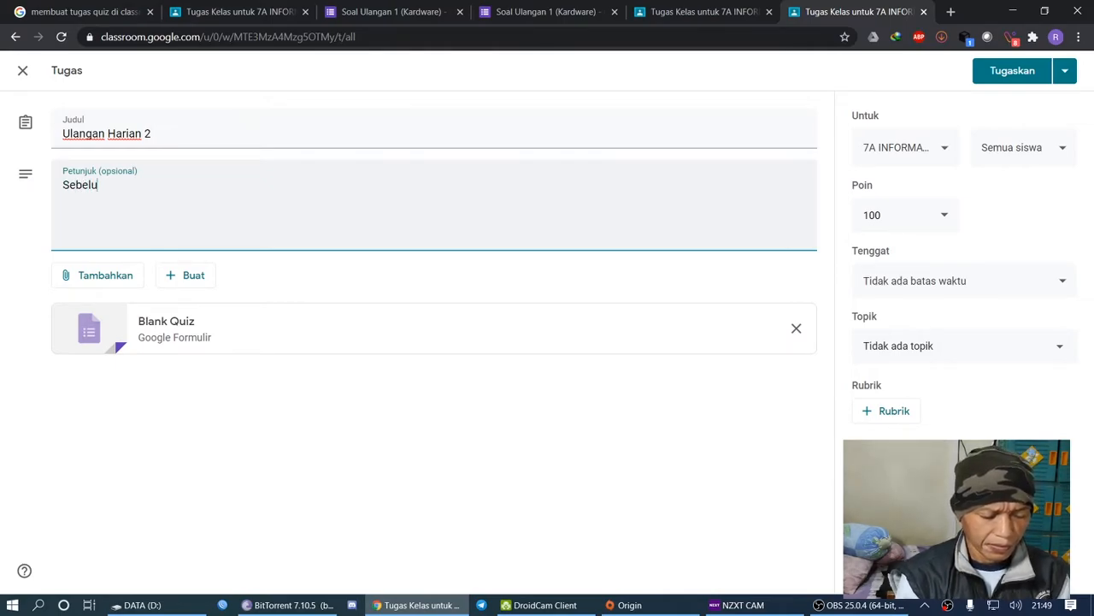
{"action": "type", "text": "m mengerjakan "}
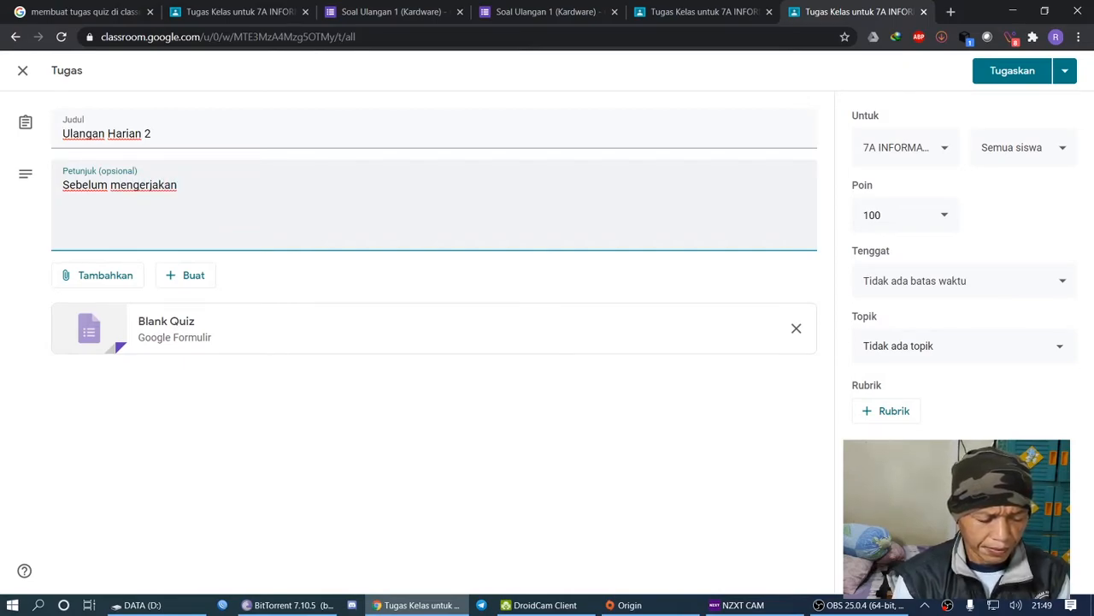
{"action": "type", "text": "soal "}
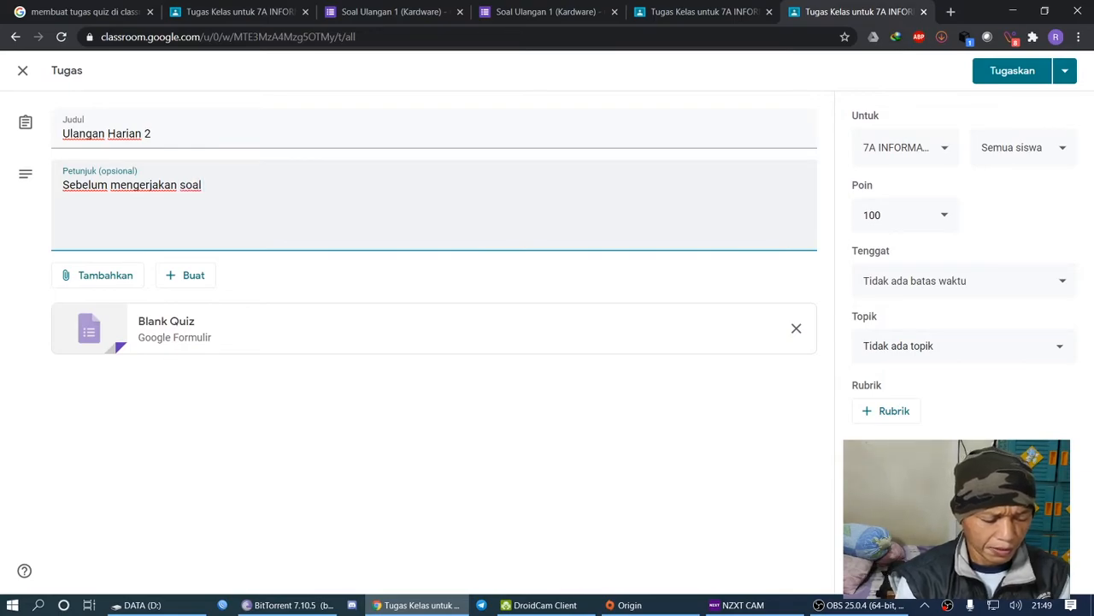
{"action": "type", "text": "Berdoa"}
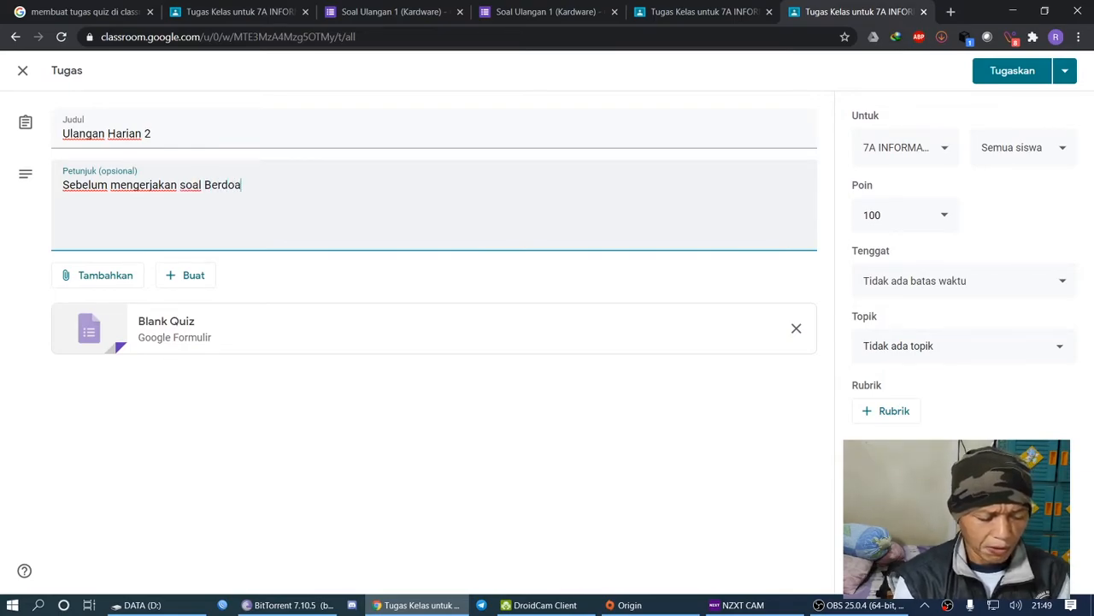
{"action": "key", "text": "BackSpace"}
{"action": "type", "text": "'a "}
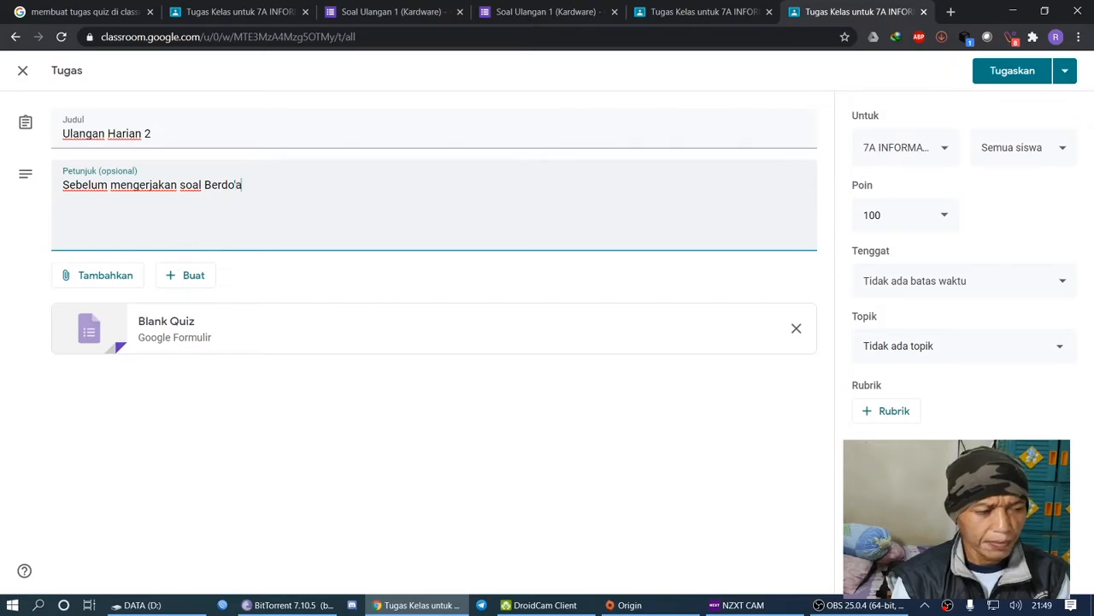
{"action": "type", "text": "ter"}
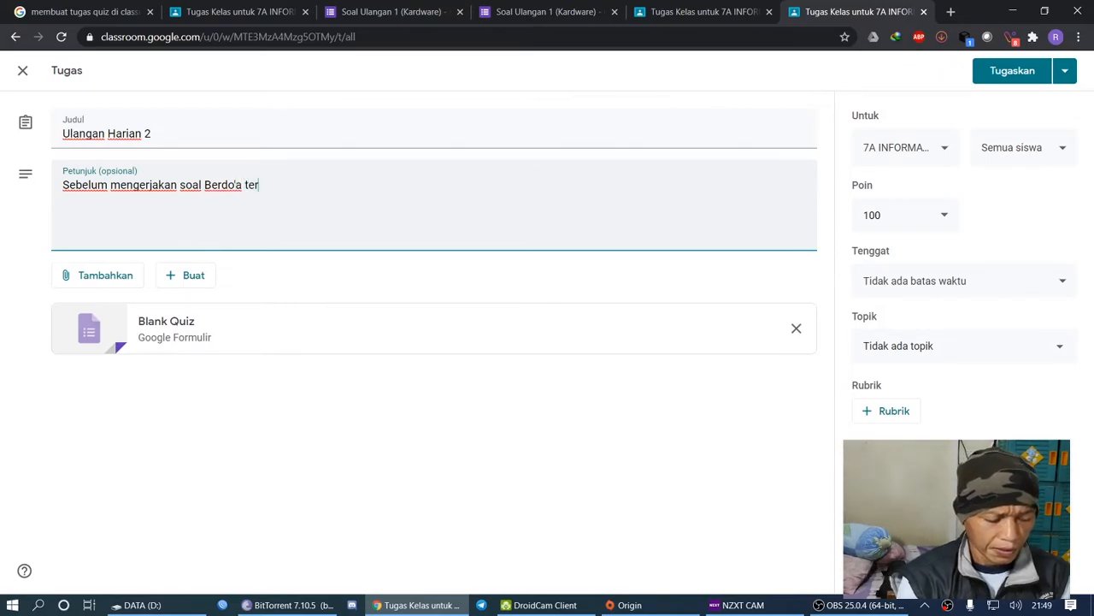
{"action": "type", "text": "lebih Dahulu"}
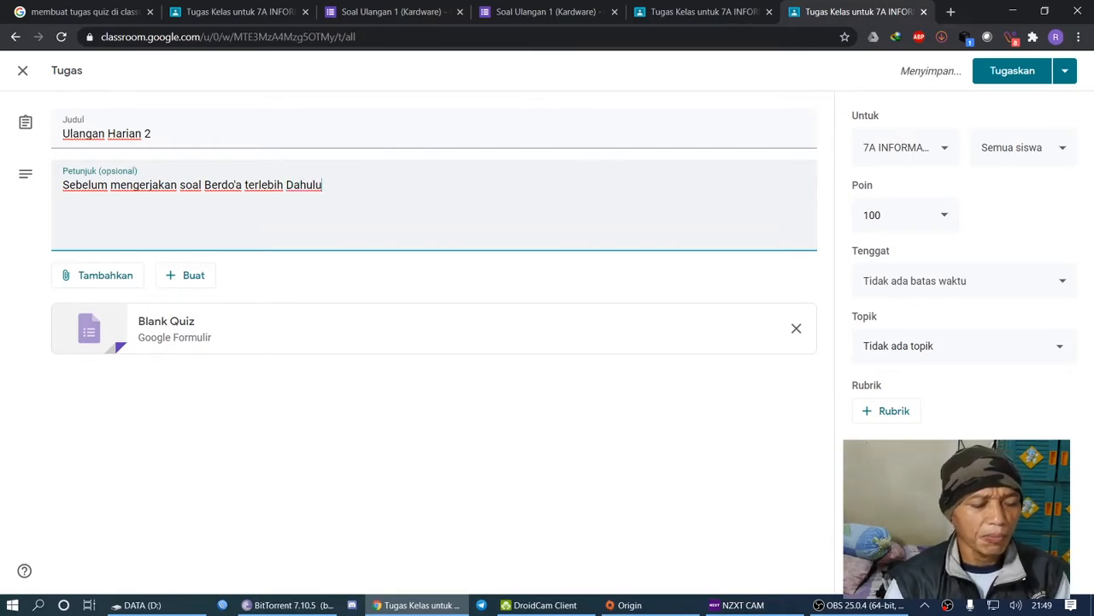
{"action": "key", "text": "Return"}
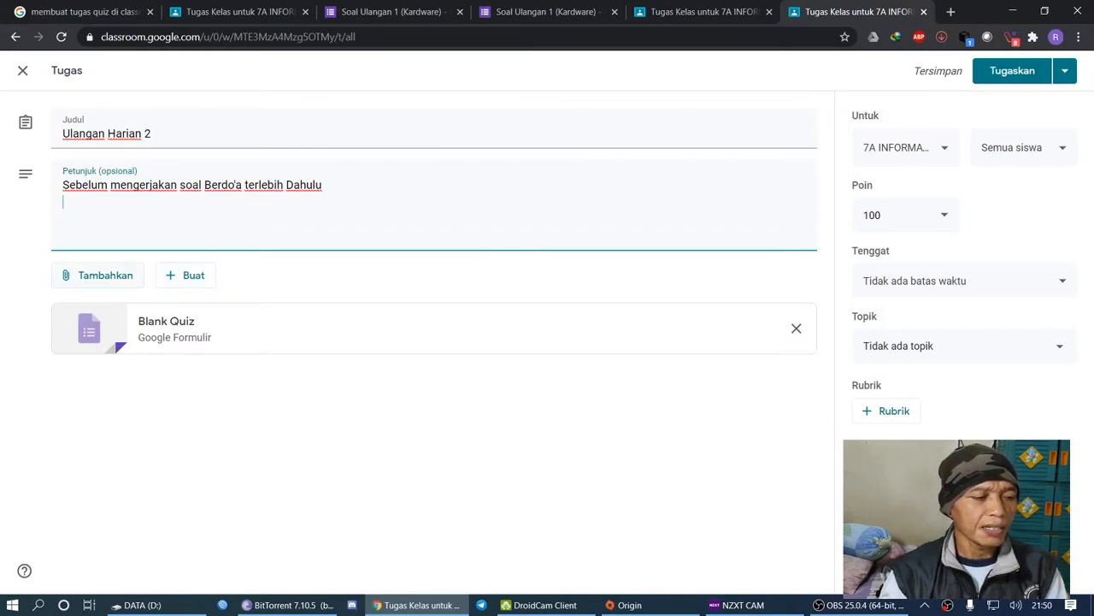
{"action": "left_click", "coordinate": [105, 274]}
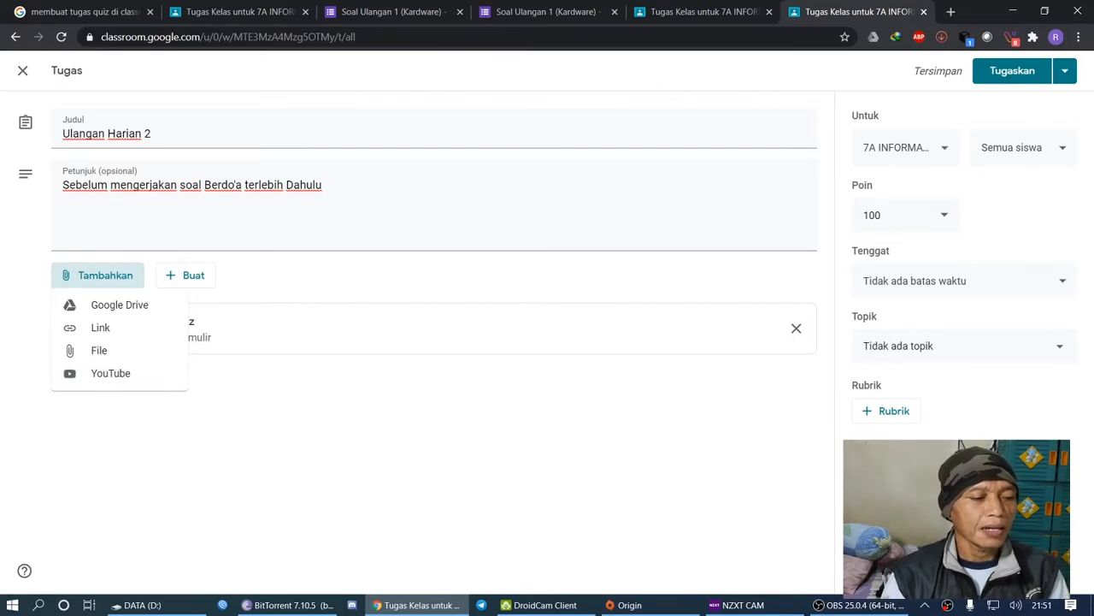
{"action": "key", "text": "Escape"}
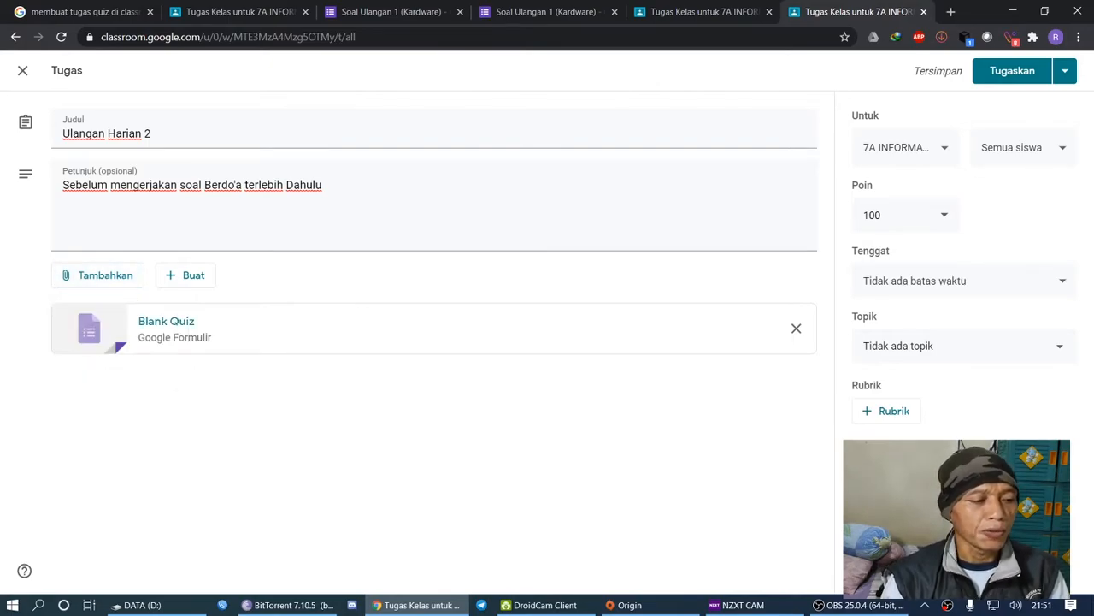
Examine which attachment types can be added to the assignment and which file types can be created for it
{"action": "left_click", "coordinate": [98, 275]}
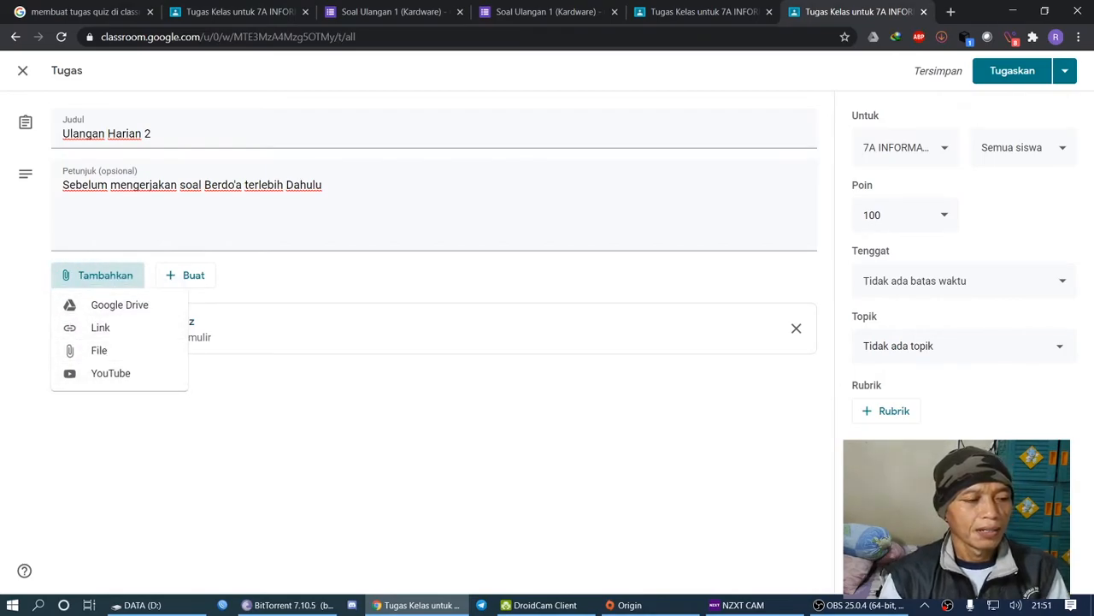
{"action": "left_click", "coordinate": [265, 402]}
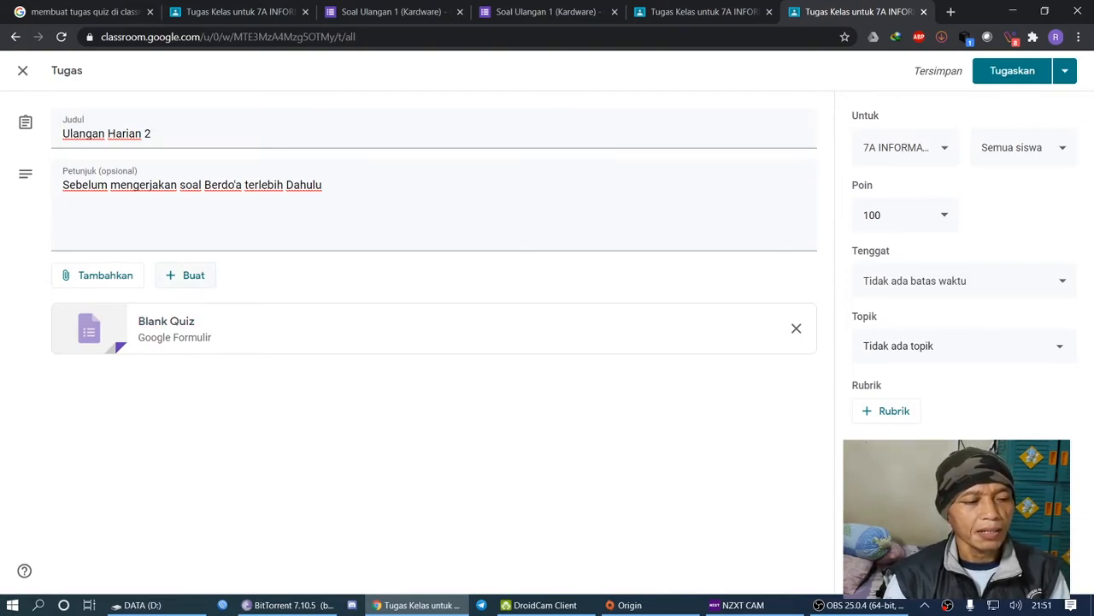
{"action": "left_click", "coordinate": [186, 276]}
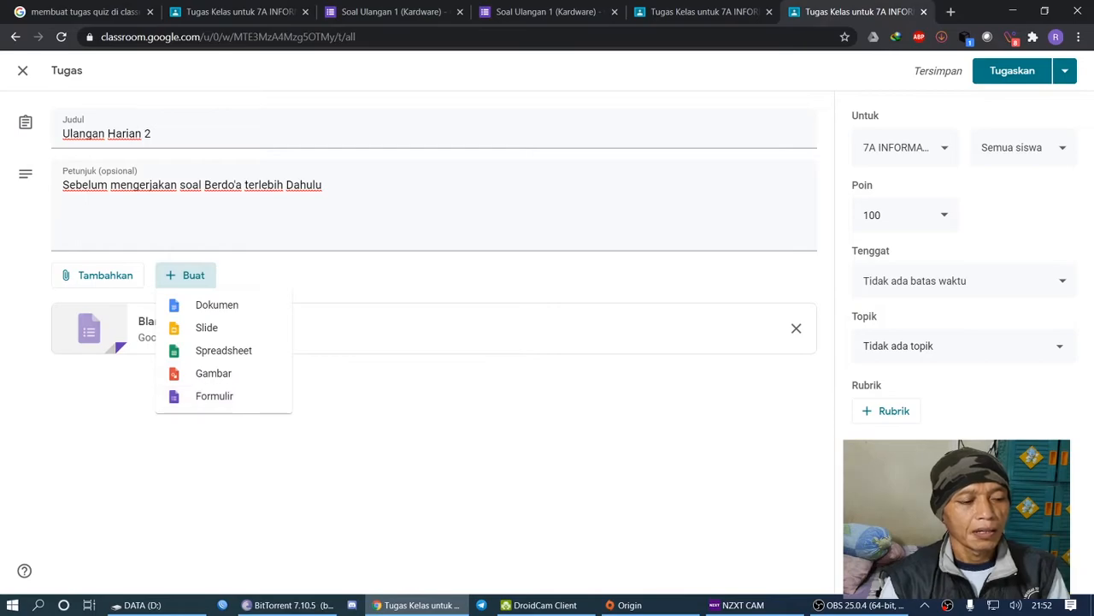
{"action": "key", "text": "Escape"}
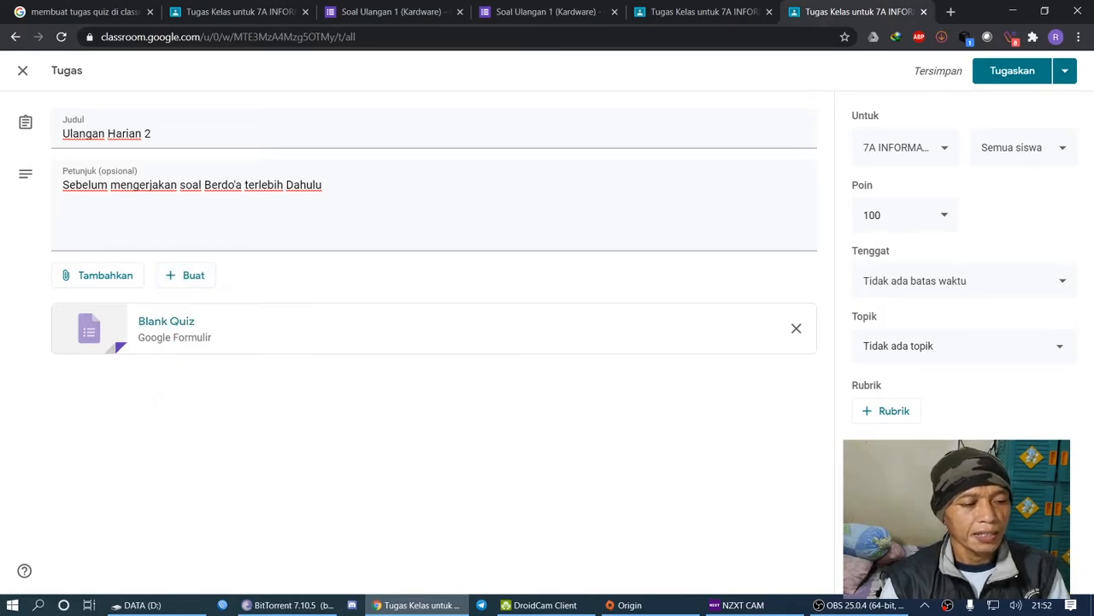
{"action": "key", "text": "Return"}
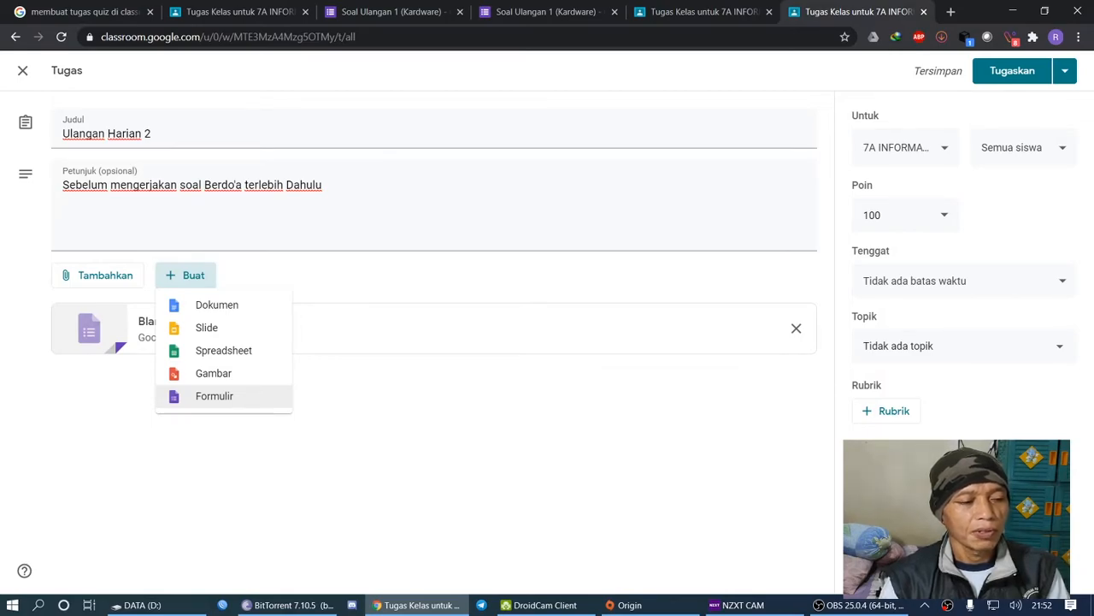
{"action": "key", "text": "Escape"}
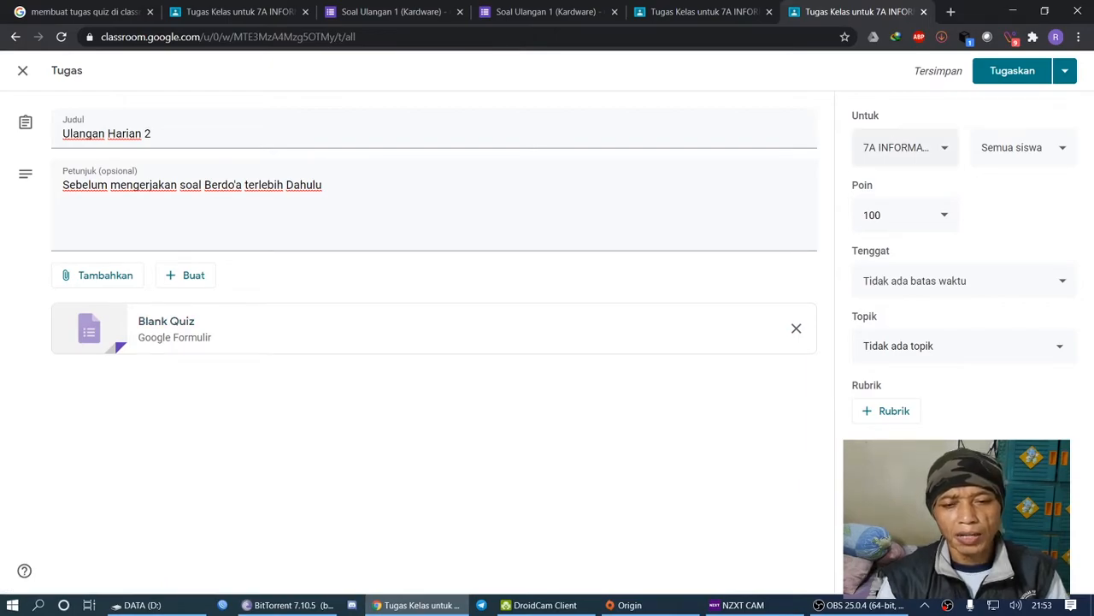
Review the assignment's options for target classes, assigned students and points
{"action": "left_click", "coordinate": [905, 147]}
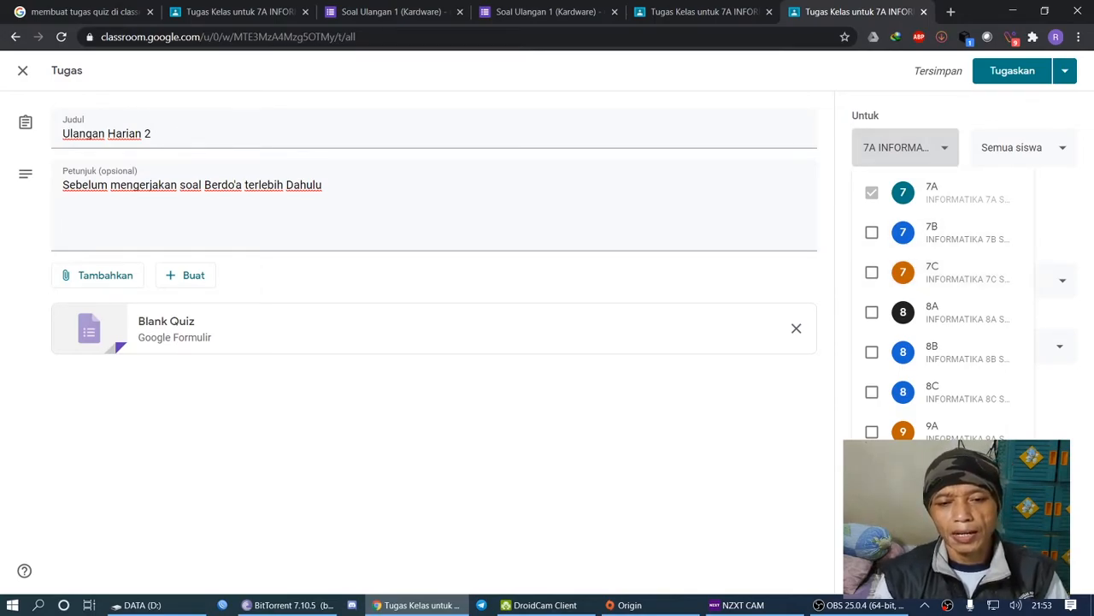
{"action": "key", "text": "Escape"}
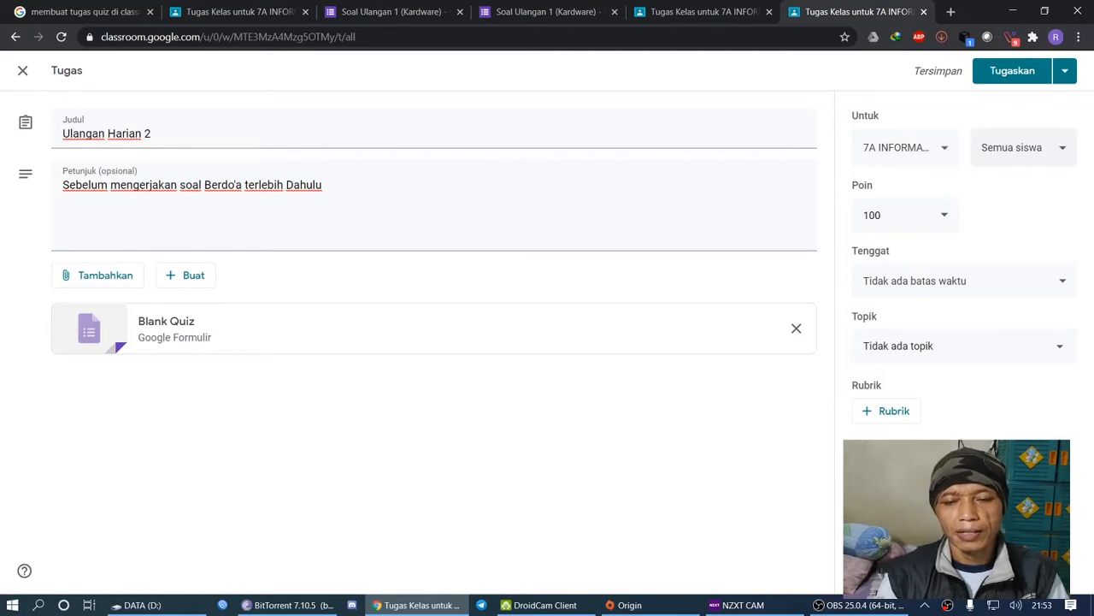
{"action": "left_click", "coordinate": [1043, 147]}
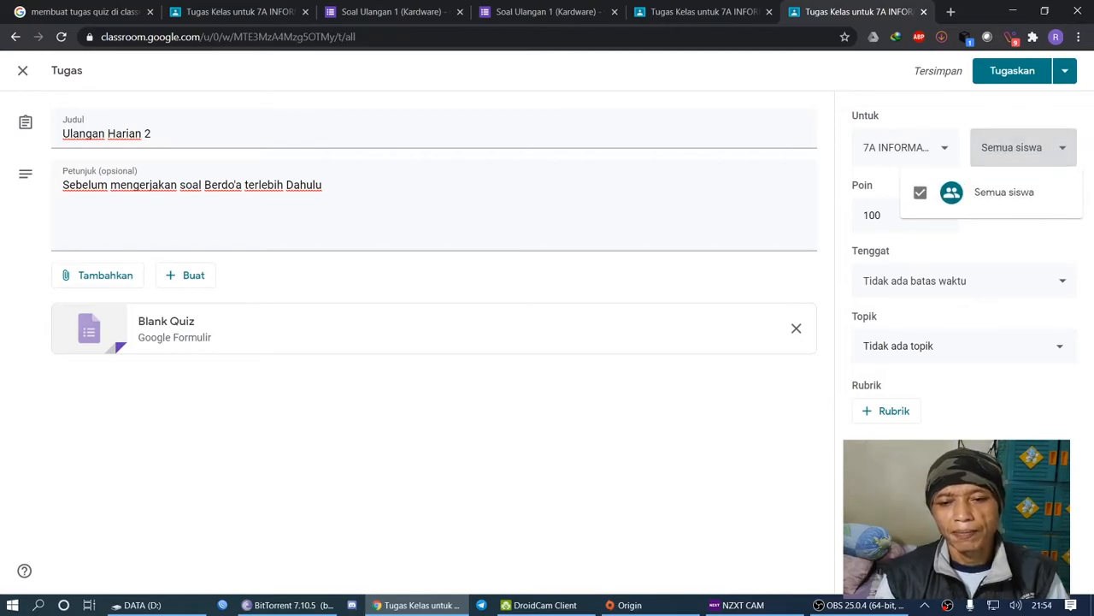
{"action": "key", "text": "Escape"}
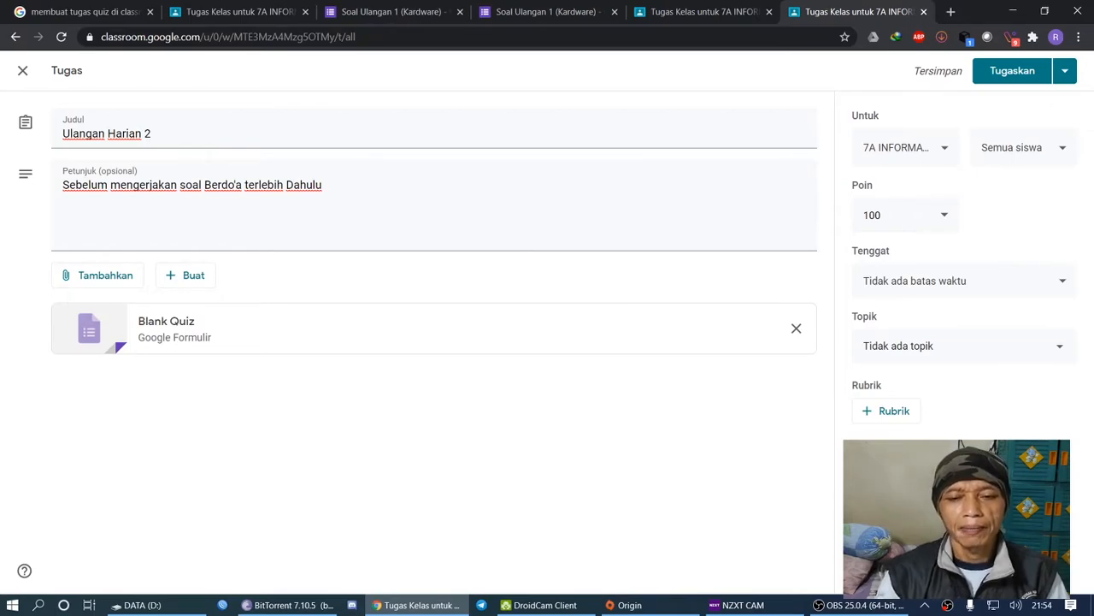
{"action": "left_click", "coordinate": [1024, 147]}
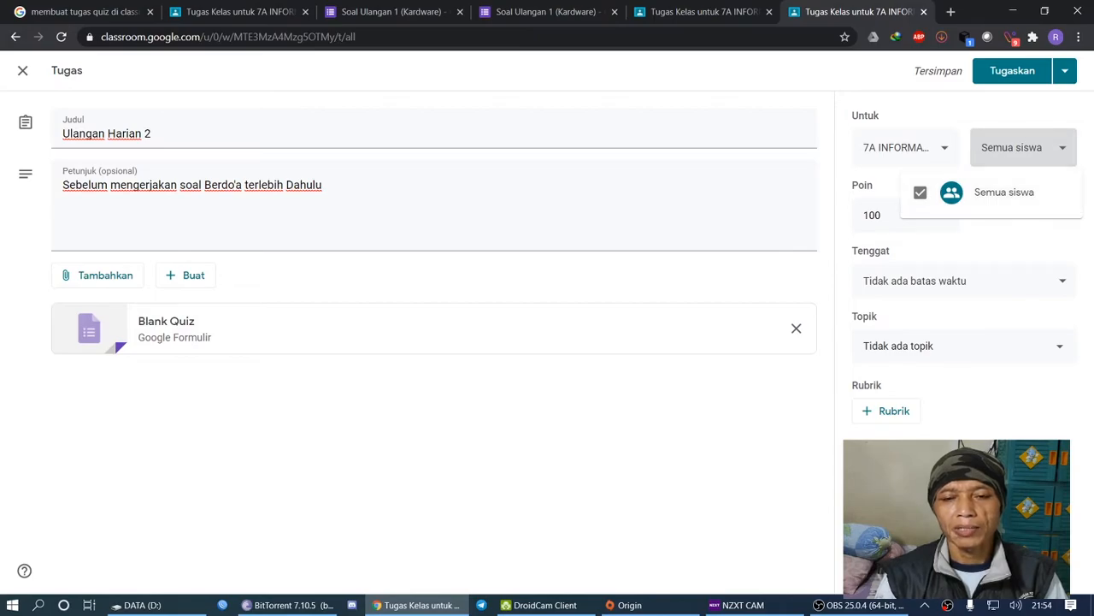
{"action": "key", "text": "Escape"}
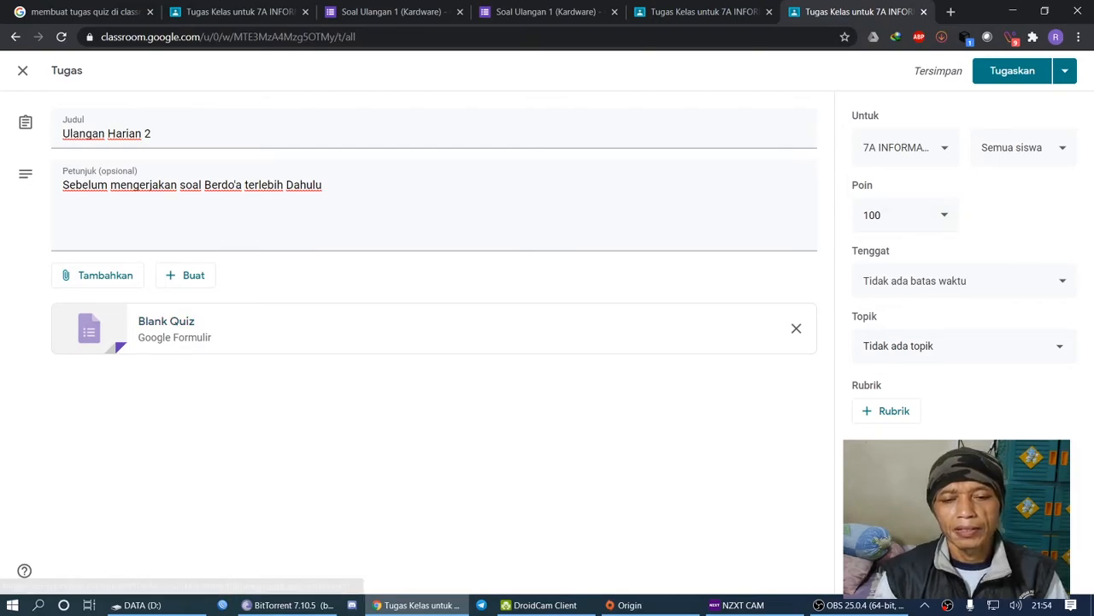
{"action": "left_click", "coordinate": [890, 215]}
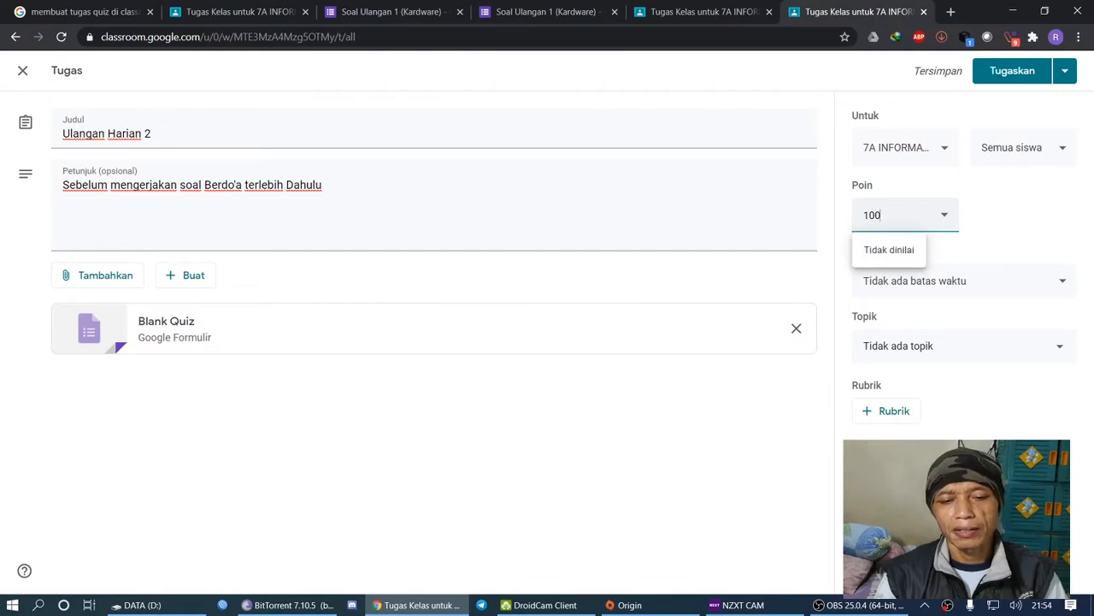
{"action": "left_click", "coordinate": [1018, 215]}
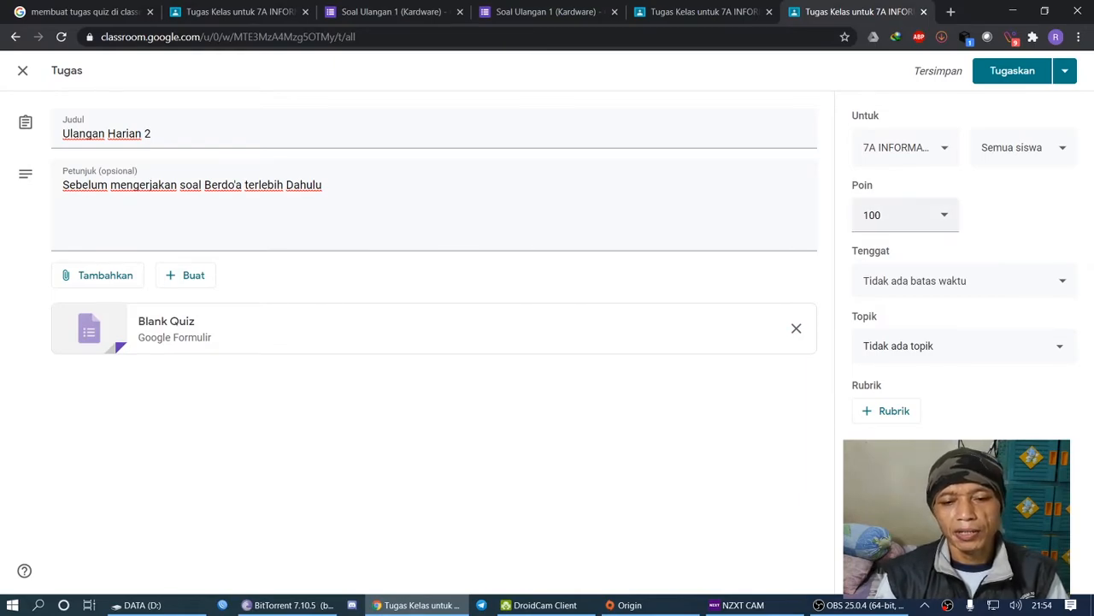
{"action": "left_click", "coordinate": [905, 216]}
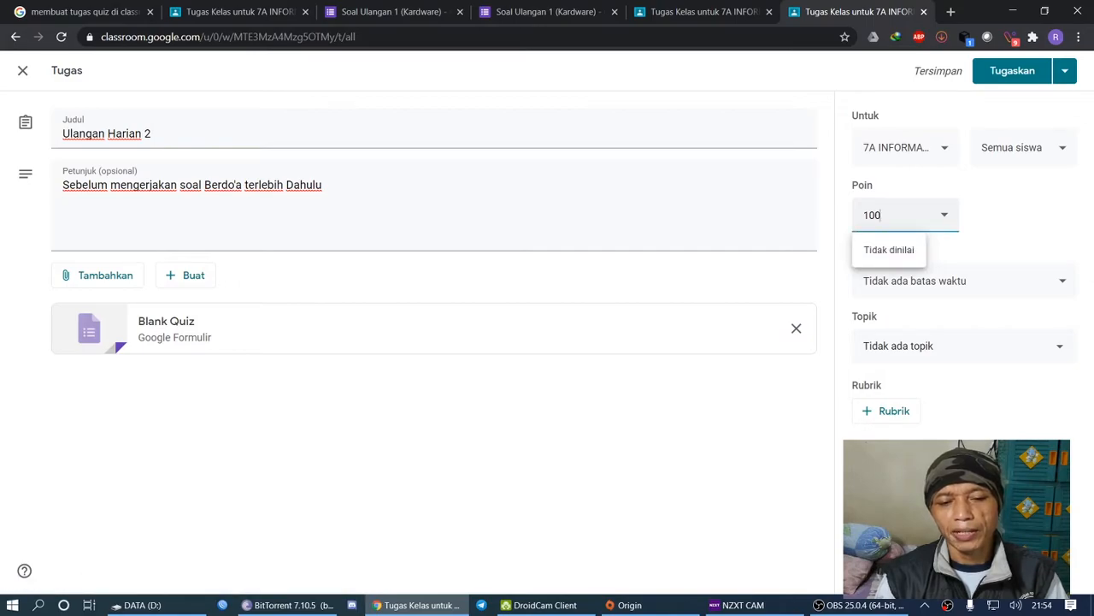
{"action": "left_click", "coordinate": [1018, 216]}
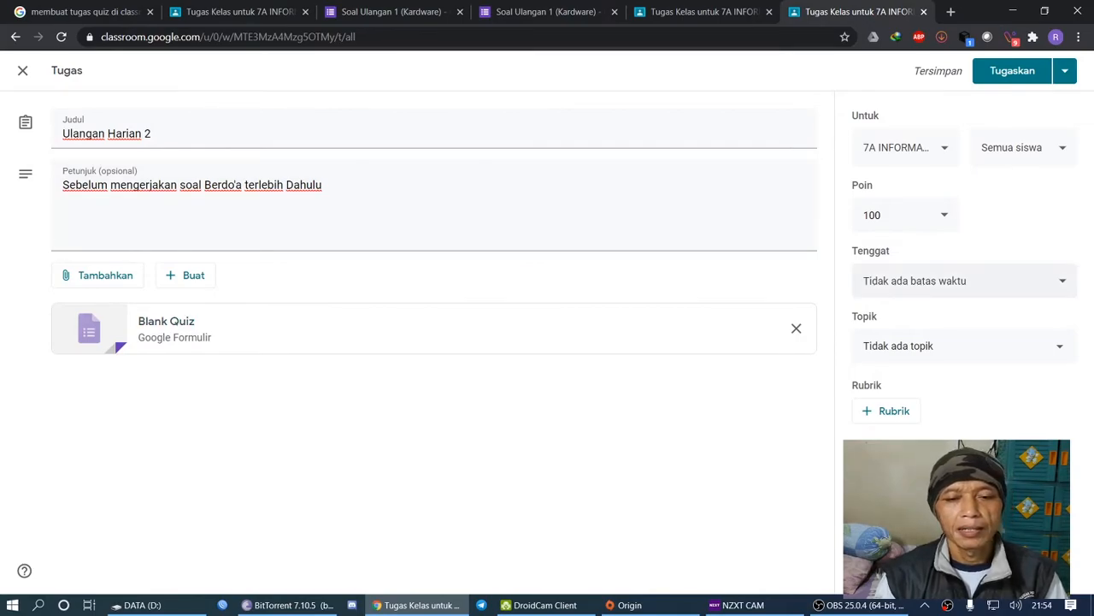
{"action": "left_click", "coordinate": [890, 216]}
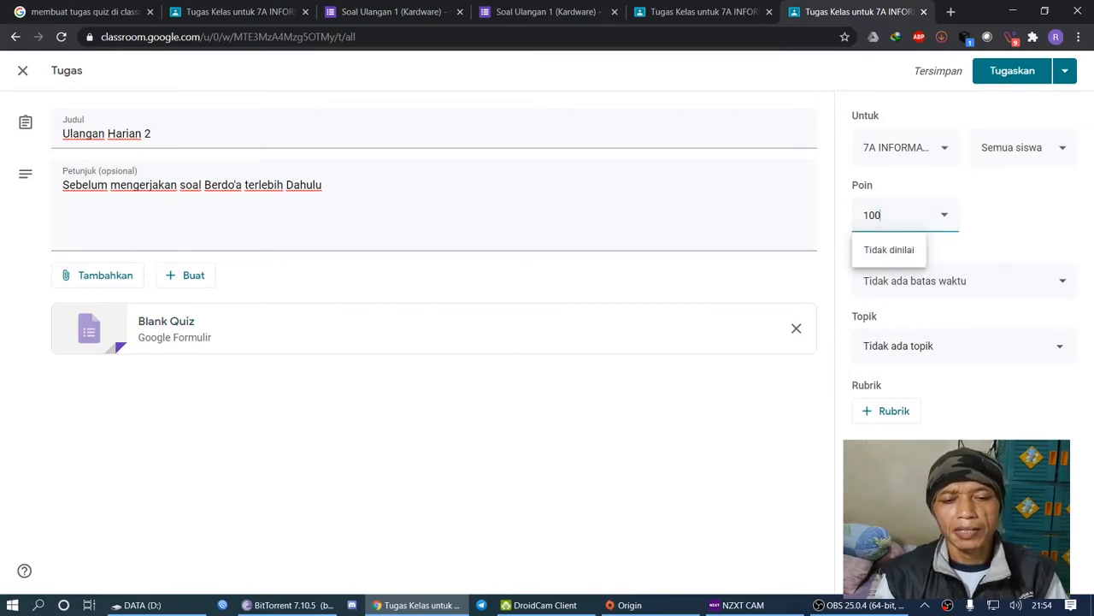
{"action": "left_click", "coordinate": [1018, 216]}
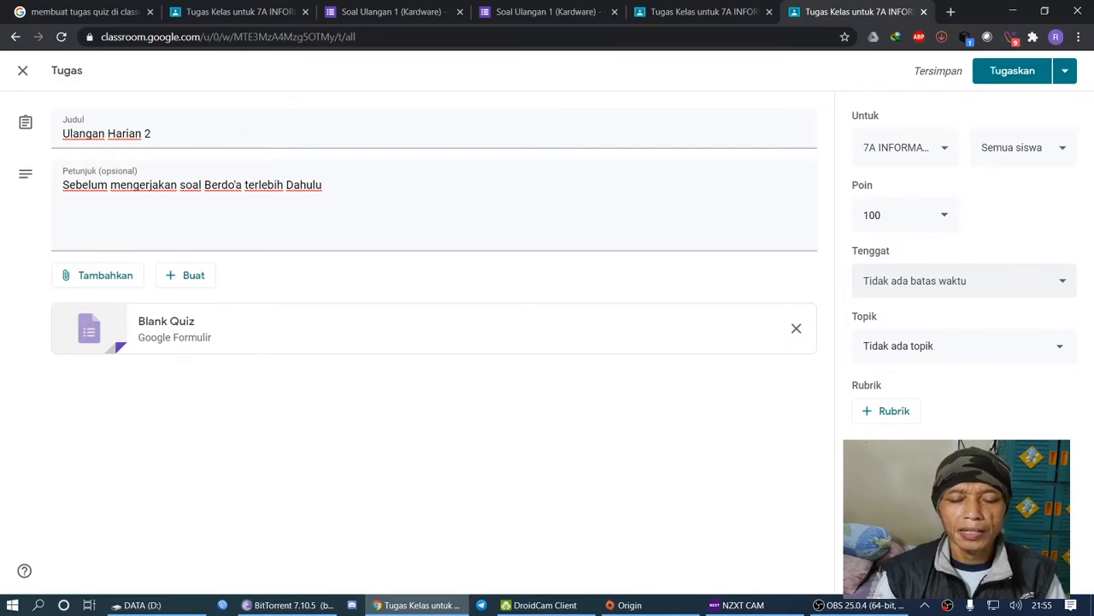
Set the assignment's deadline to 20 Agu 2020 at 10.59
{"action": "left_click", "coordinate": [1062, 281]}
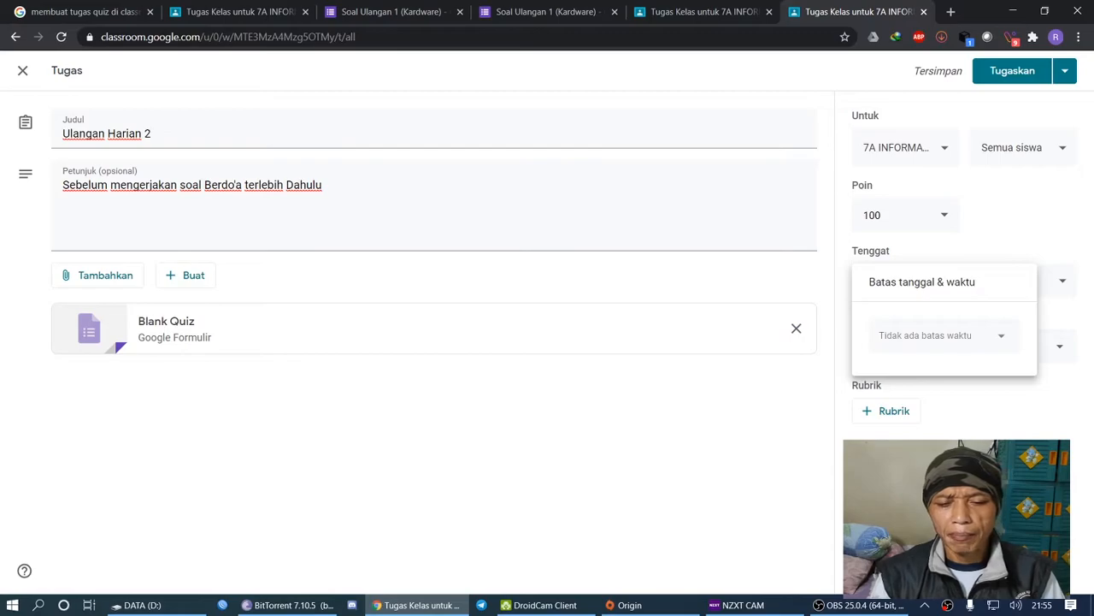
{"action": "left_click", "coordinate": [1001, 335]}
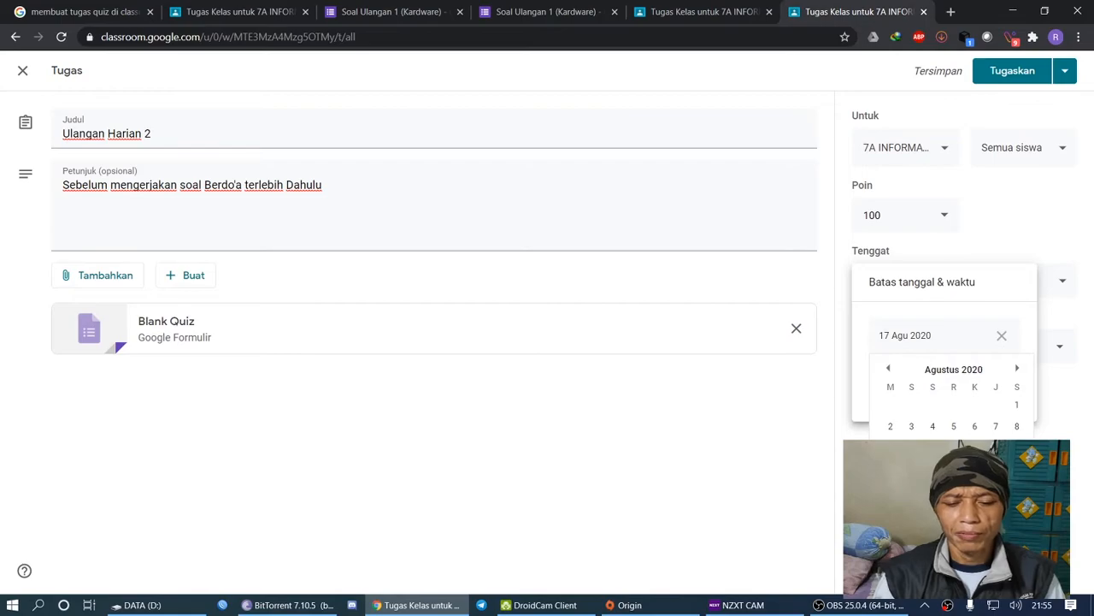
{"action": "left_click", "coordinate": [975, 469]}
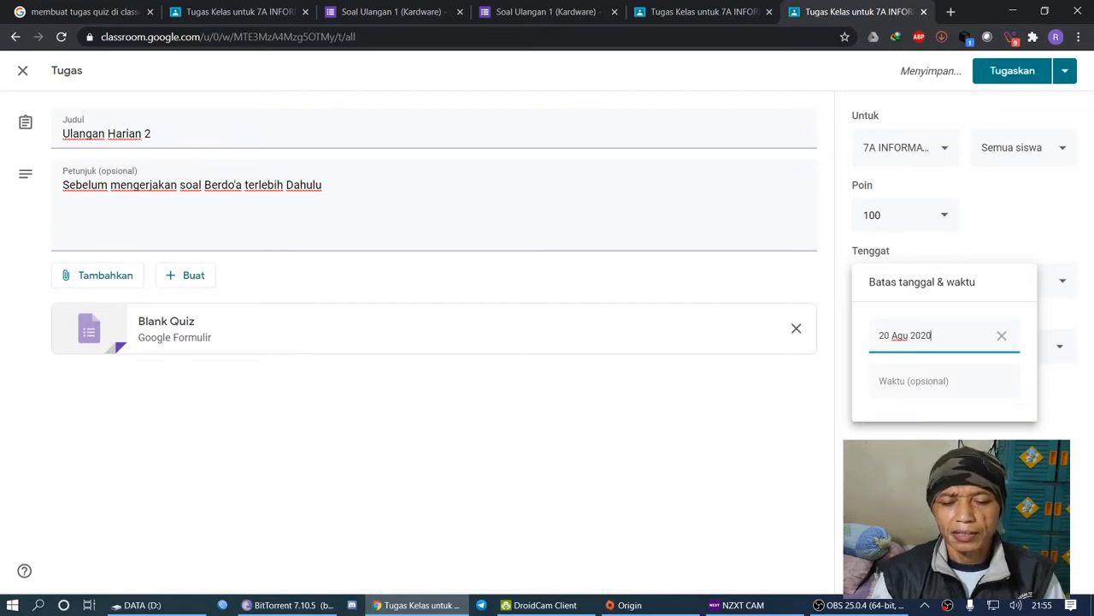
{"action": "left_click", "coordinate": [941, 381]}
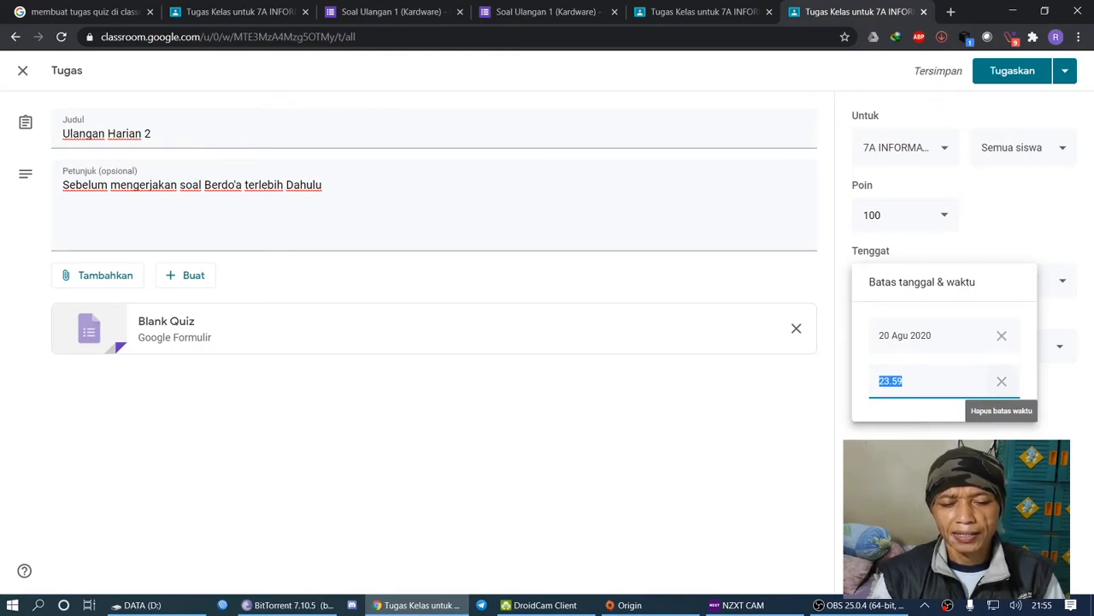
{"action": "left_click", "coordinate": [910, 381]}
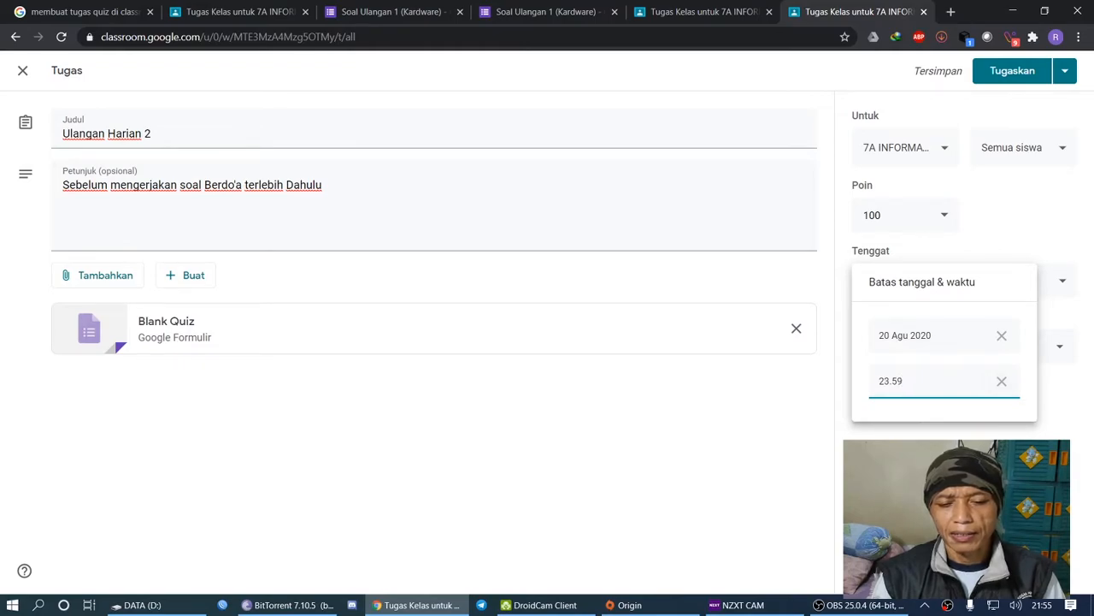
{"action": "left_click_drag", "start_coordinate": [890, 381], "coordinate": [879, 382]}
{"action": "type", "text": "10"}
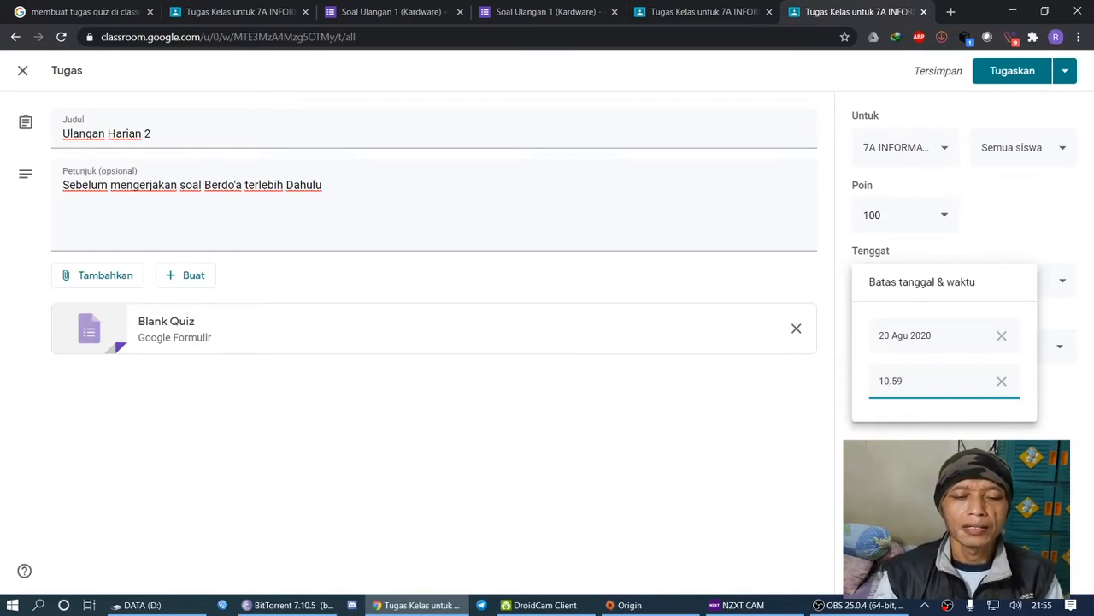
{"action": "key", "text": "Return"}
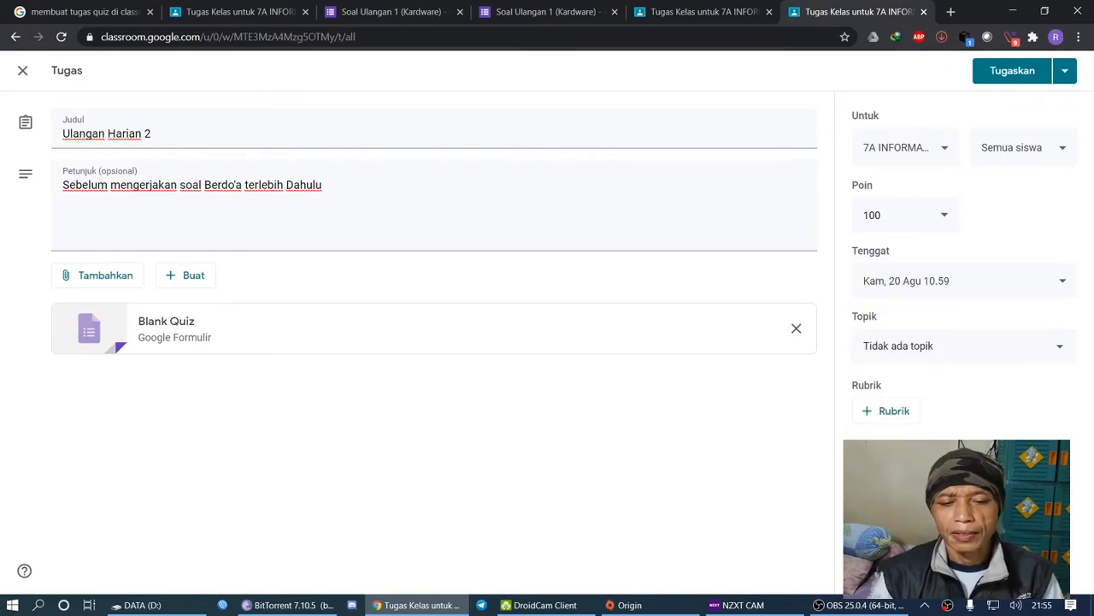
Assign the quiz to the topic "Ulangan Harian 2 (Hardware)" and check the rubric options without adding one
{"action": "left_click", "coordinate": [963, 346]}
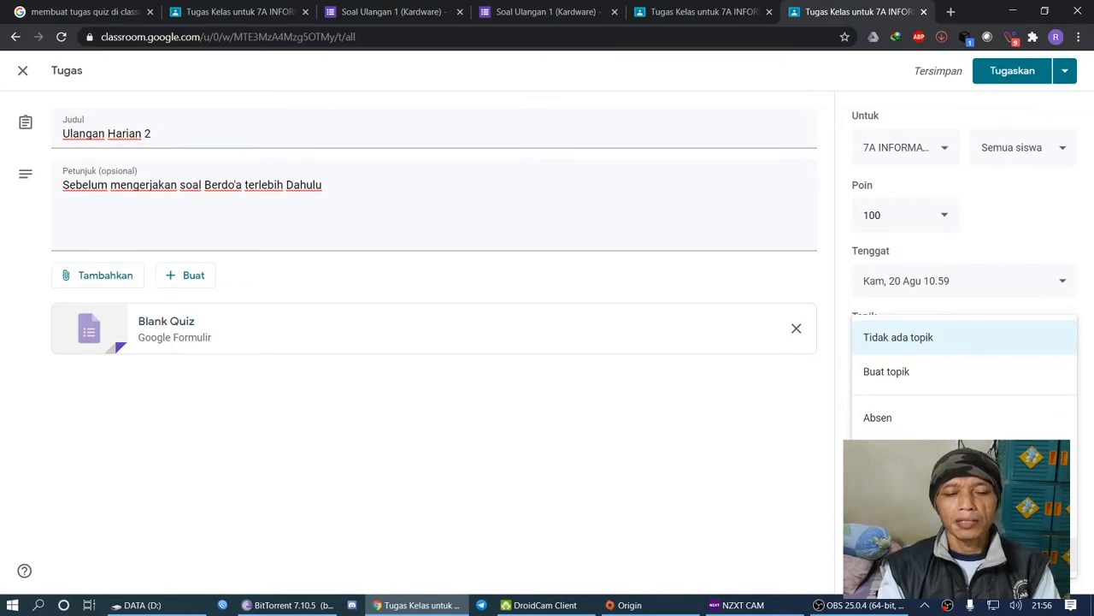
{"action": "key", "text": "Escape"}
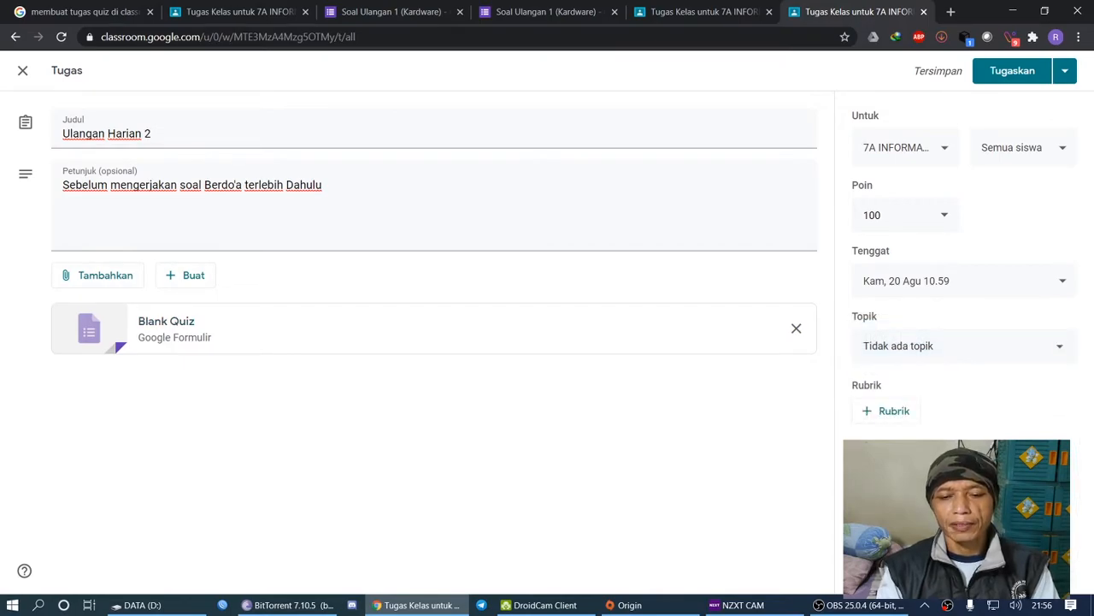
{"action": "key", "text": "Return"}
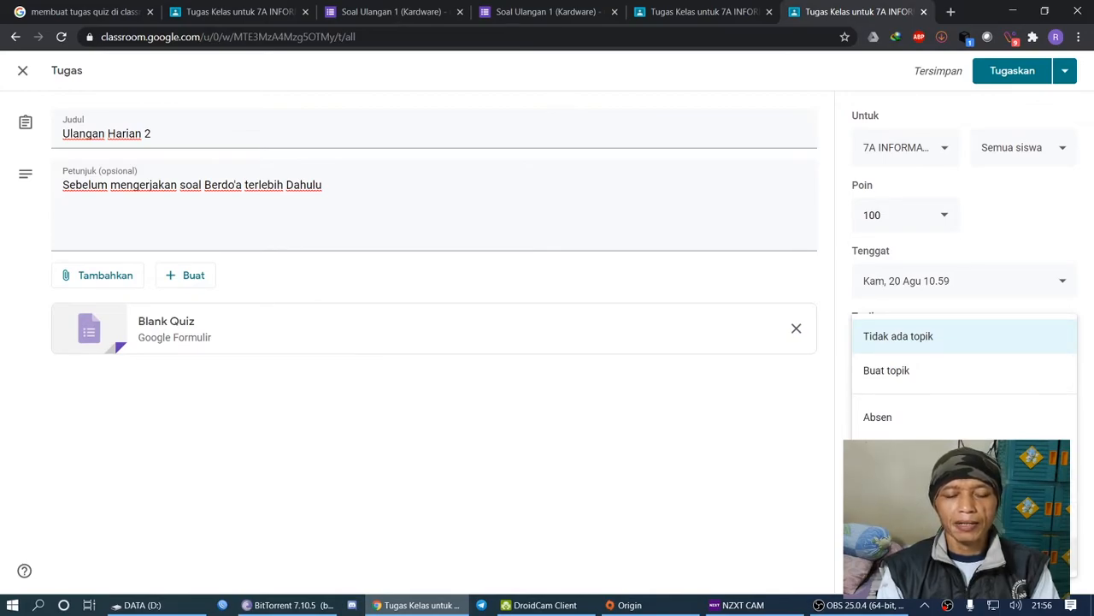
{"action": "left_click", "coordinate": [940, 554]}
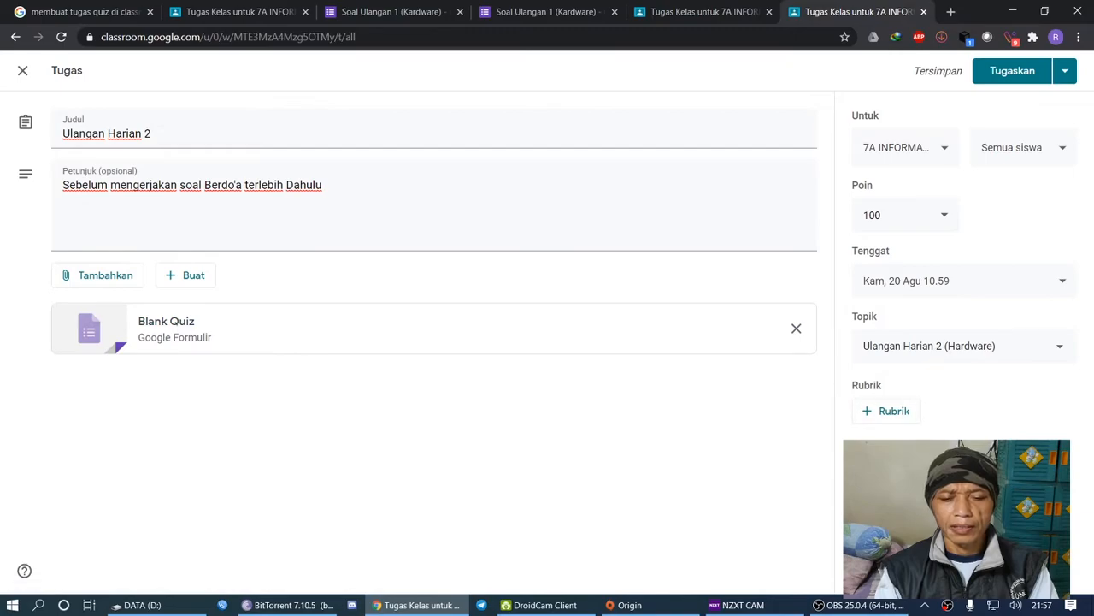
{"action": "left_click", "coordinate": [889, 411]}
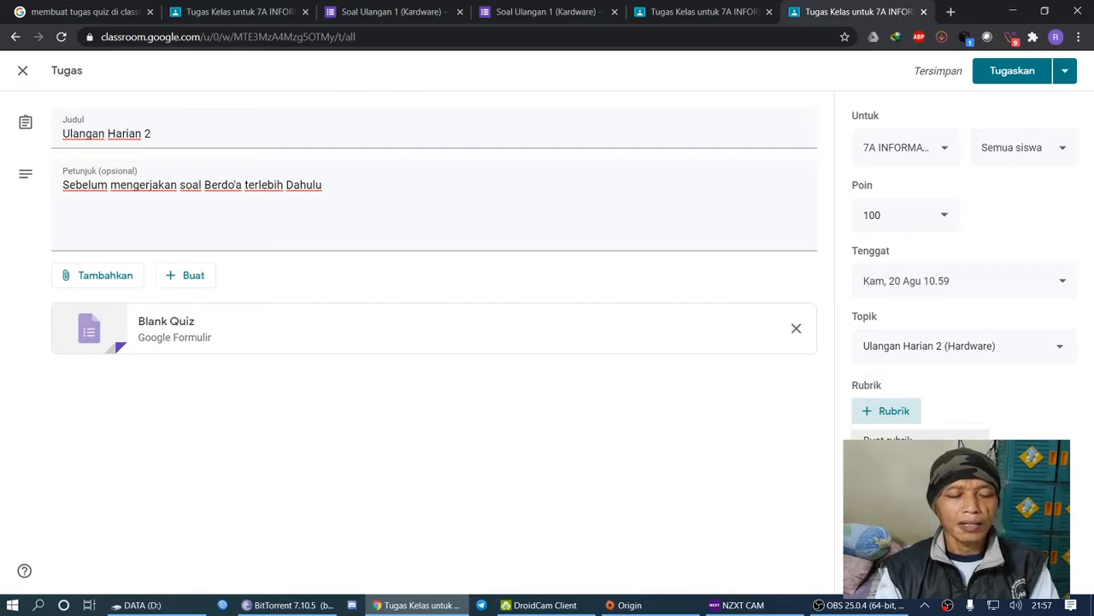
{"action": "left_click", "coordinate": [427, 416]}
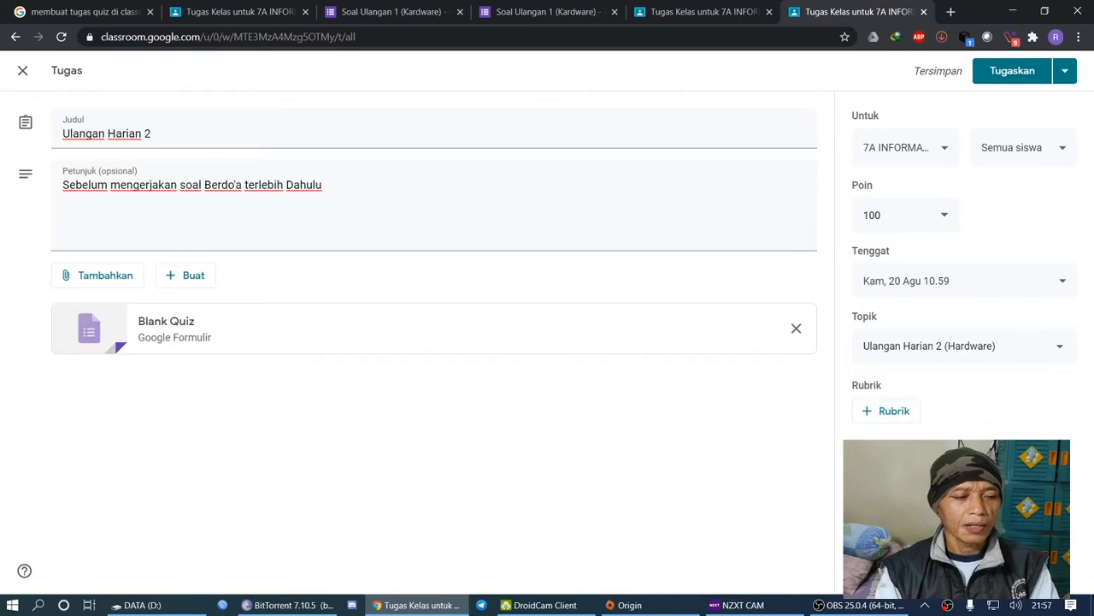
Open the attached Blank Quiz form and rename its file to "Ulangan Harian 2 (Hardware)"
{"action": "left_click", "coordinate": [171, 325]}
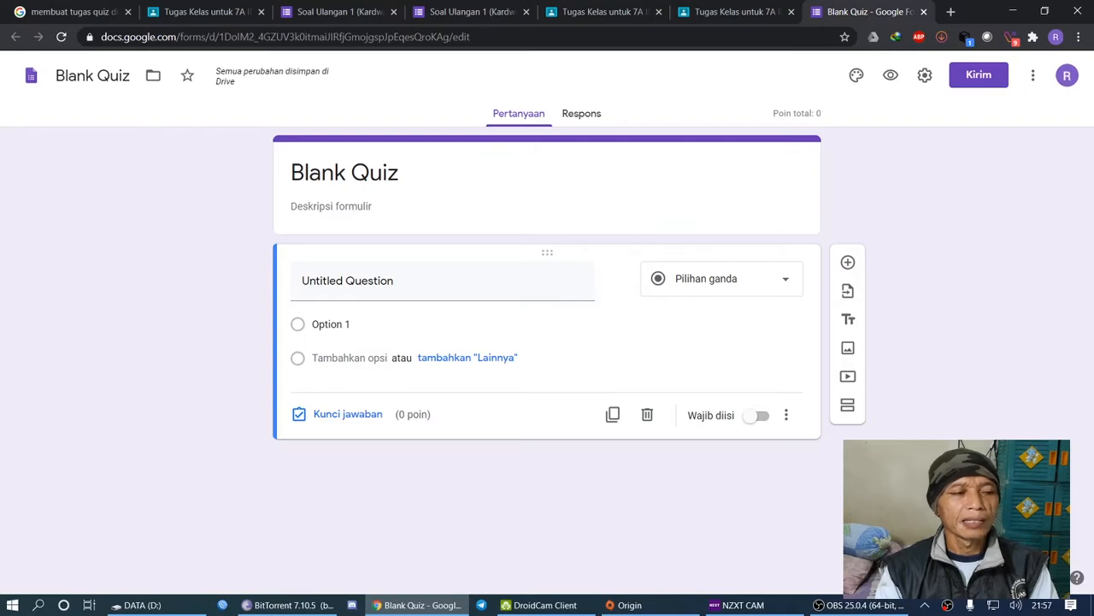
{"action": "left_click", "coordinate": [85, 75]}
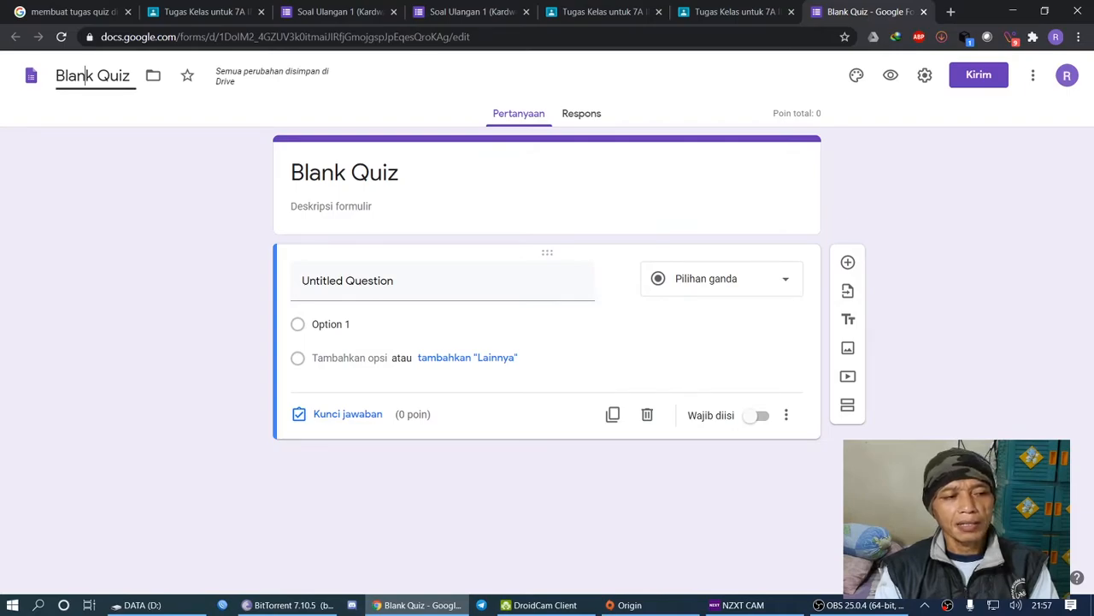
{"action": "key", "text": "ctrl+a"}
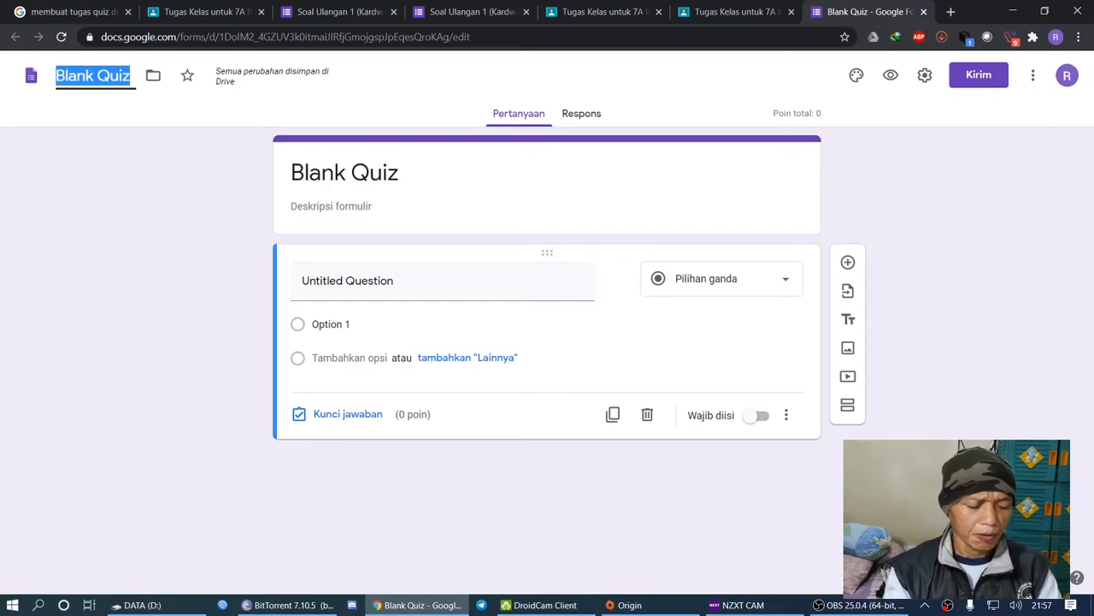
{"action": "type", "text": "Ulan"}
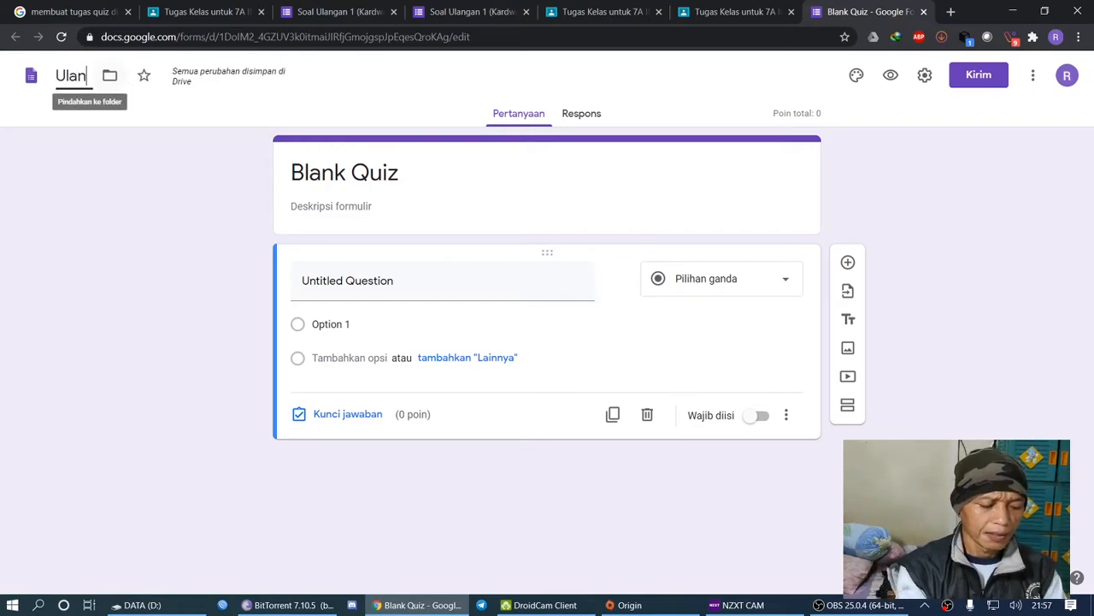
{"action": "type", "text": "gan Harian 2 ("}
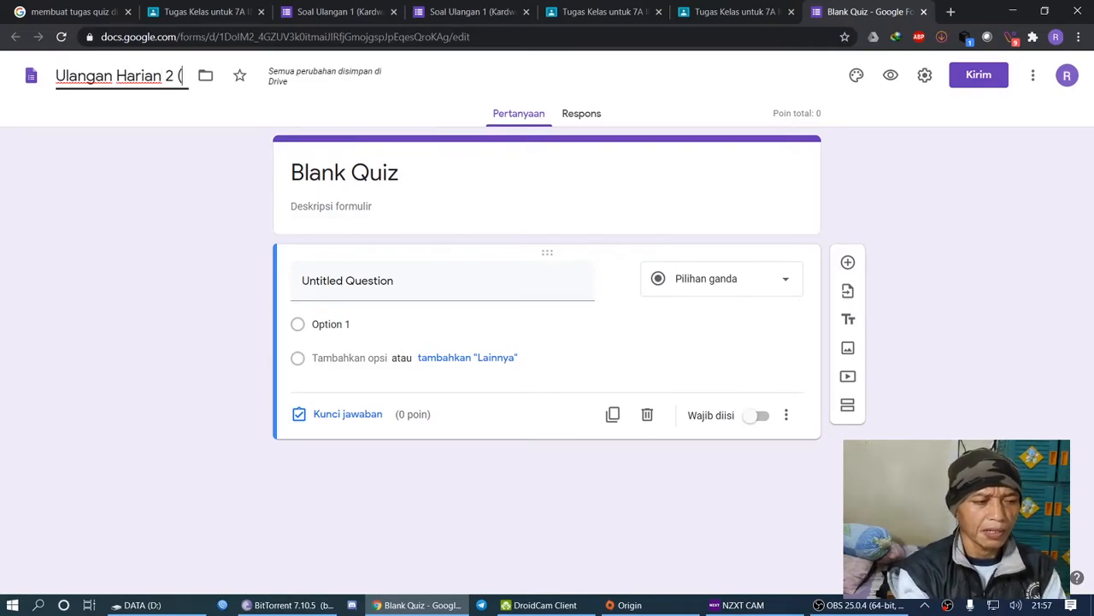
{"action": "type", "text": "Hardw"}
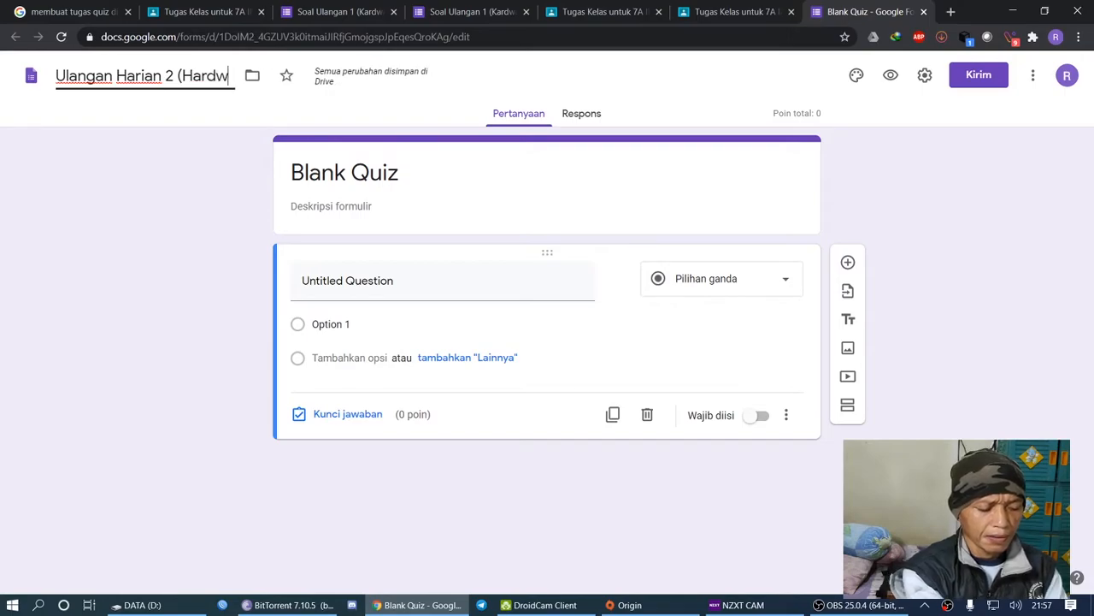
{"action": "type", "text": "are)"}
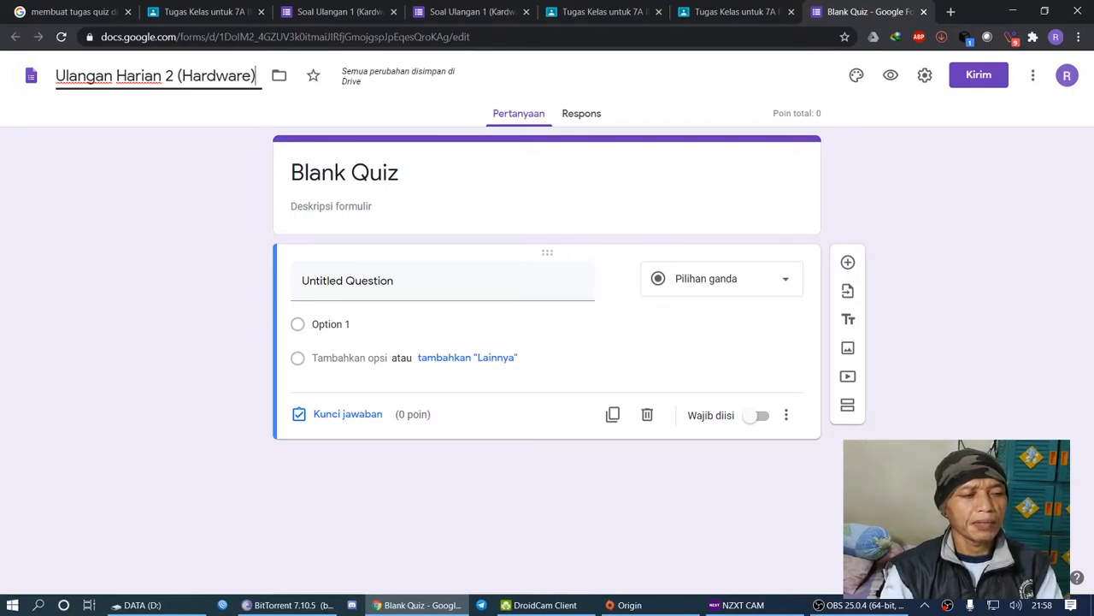
{"action": "key", "text": "Return"}
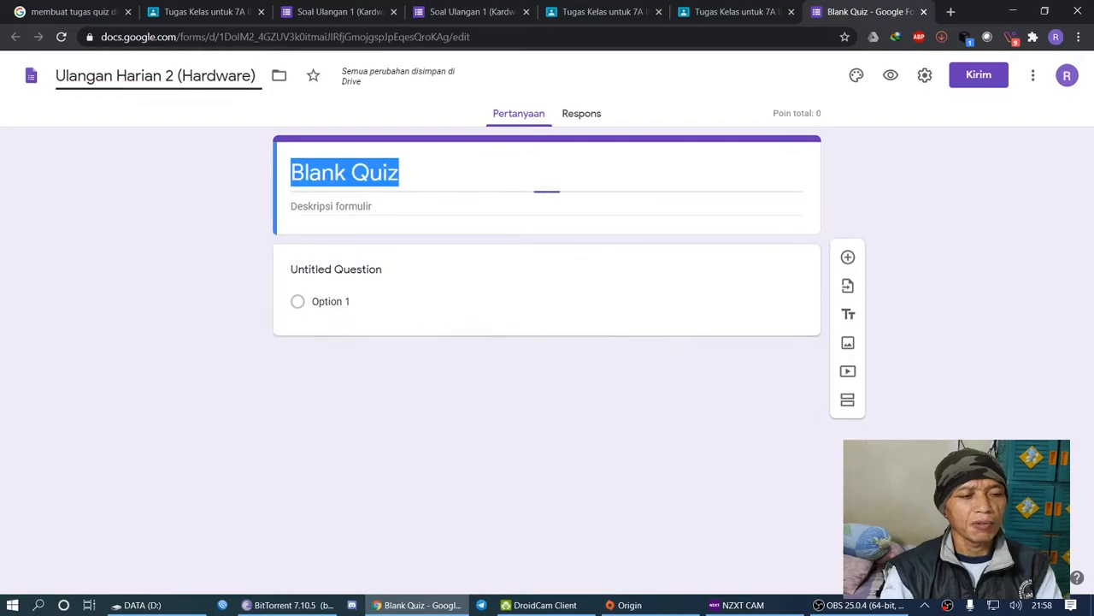
Copy the file name "Ulangan Harian 2 (Hardware)" and paste it over the form's "Blank Quiz" title
{"action": "left_click", "coordinate": [350, 172]}
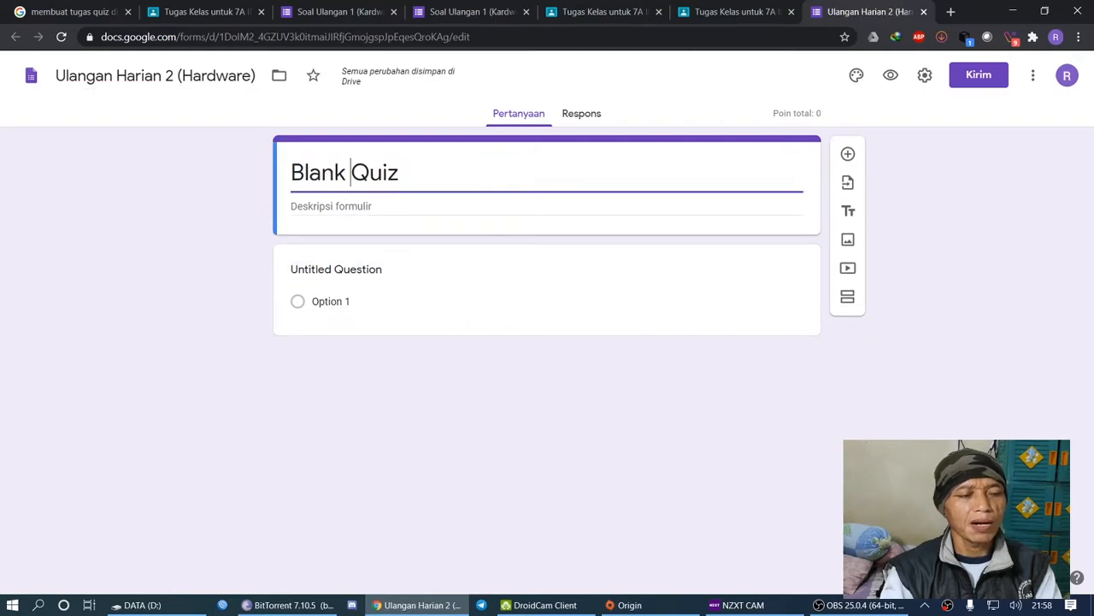
{"action": "left_click", "coordinate": [56, 75]}
{"action": "left_click_drag", "start_coordinate": [65, 76], "coordinate": [161, 75]}
{"action": "left_click", "coordinate": [90, 105]}
{"action": "left_click", "coordinate": [56, 75]}
{"action": "key", "text": "Return"}
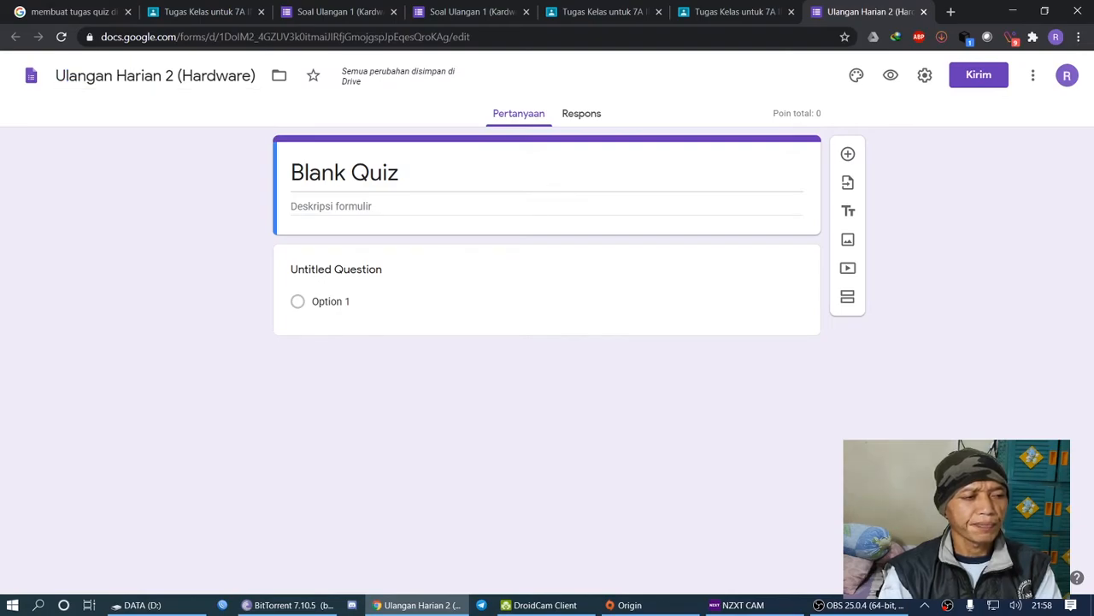
{"action": "left_click_drag", "start_coordinate": [56, 75], "coordinate": [257, 77]}
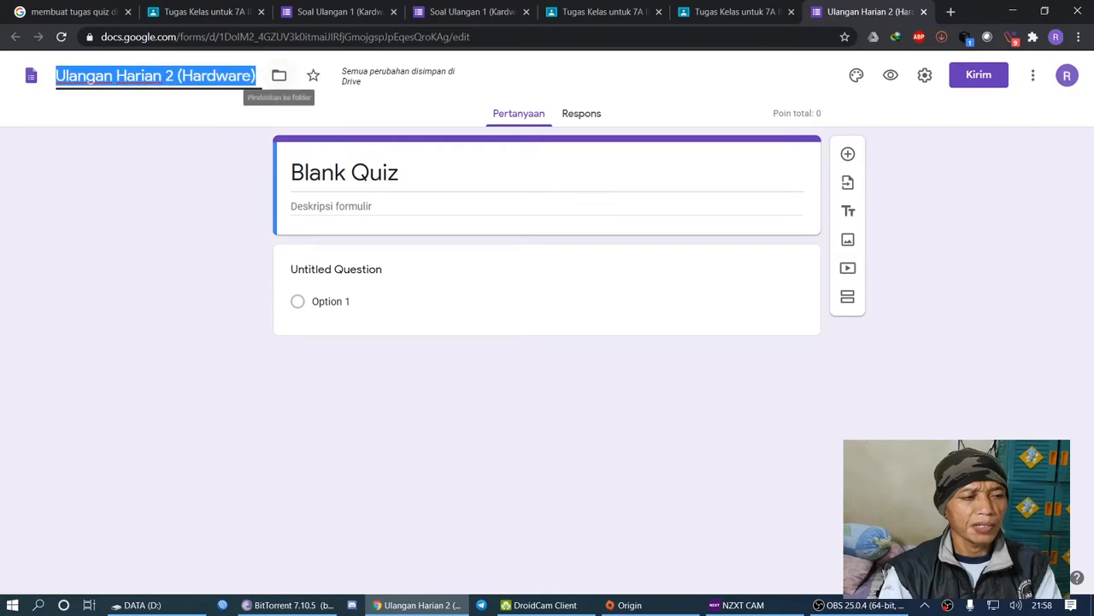
{"action": "right_click", "coordinate": [202, 75]}
{"action": "left_click", "coordinate": [235, 126]}
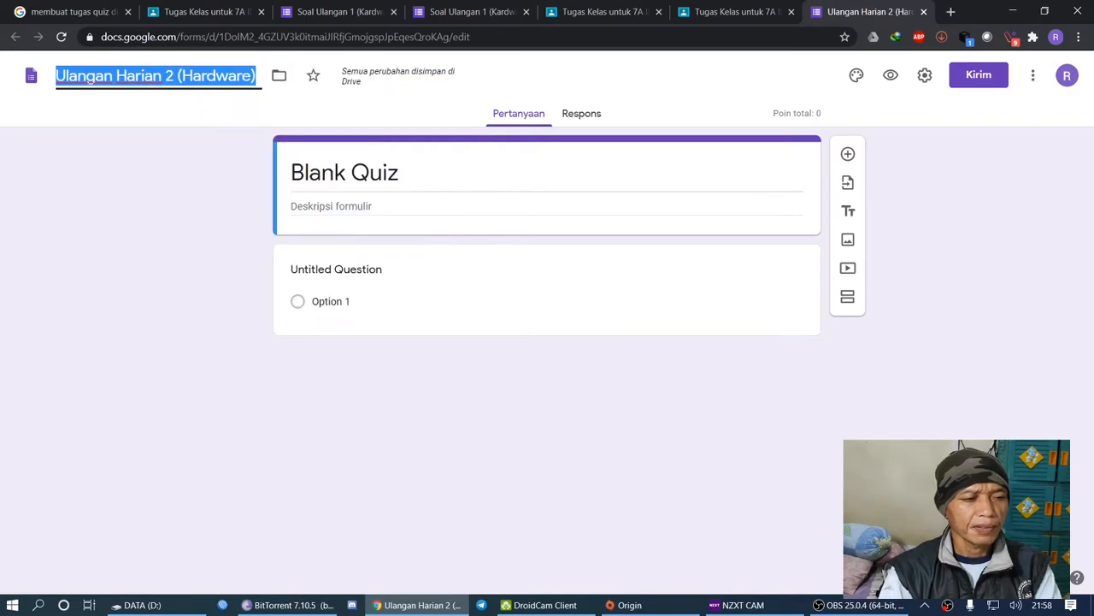
{"action": "left_click", "coordinate": [371, 172]}
{"action": "right_click", "coordinate": [371, 172]}
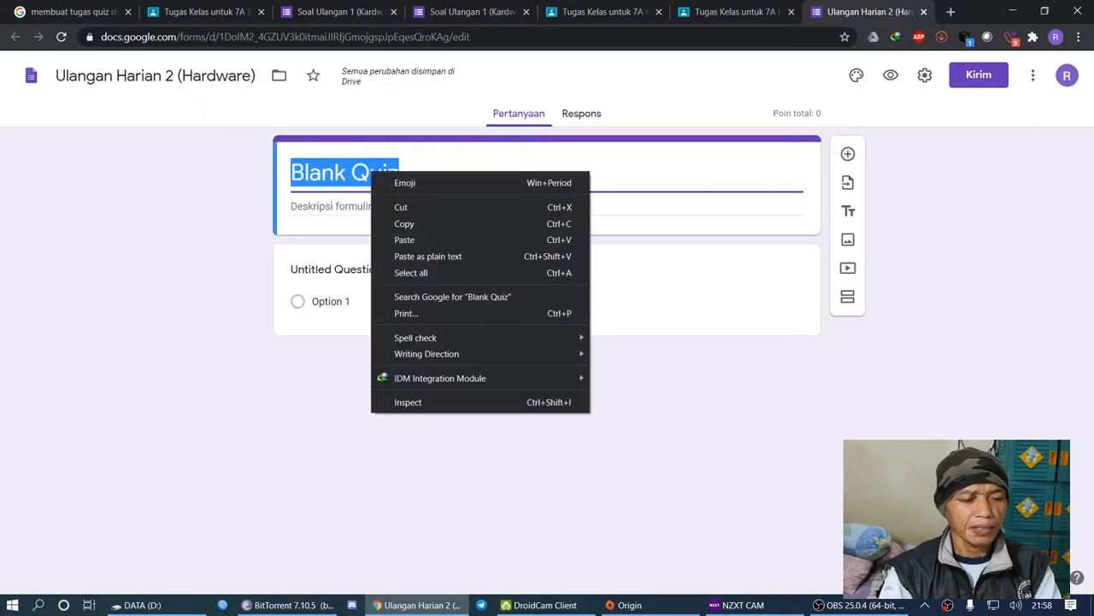
{"action": "left_click", "coordinate": [405, 239]}
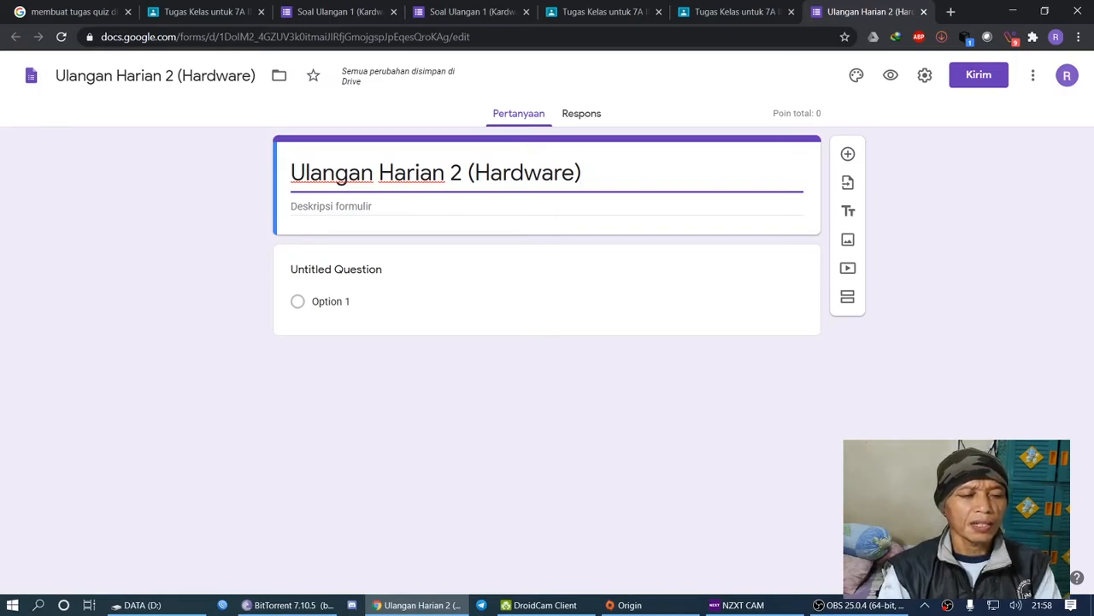
{"action": "left_click", "coordinate": [331, 206]}
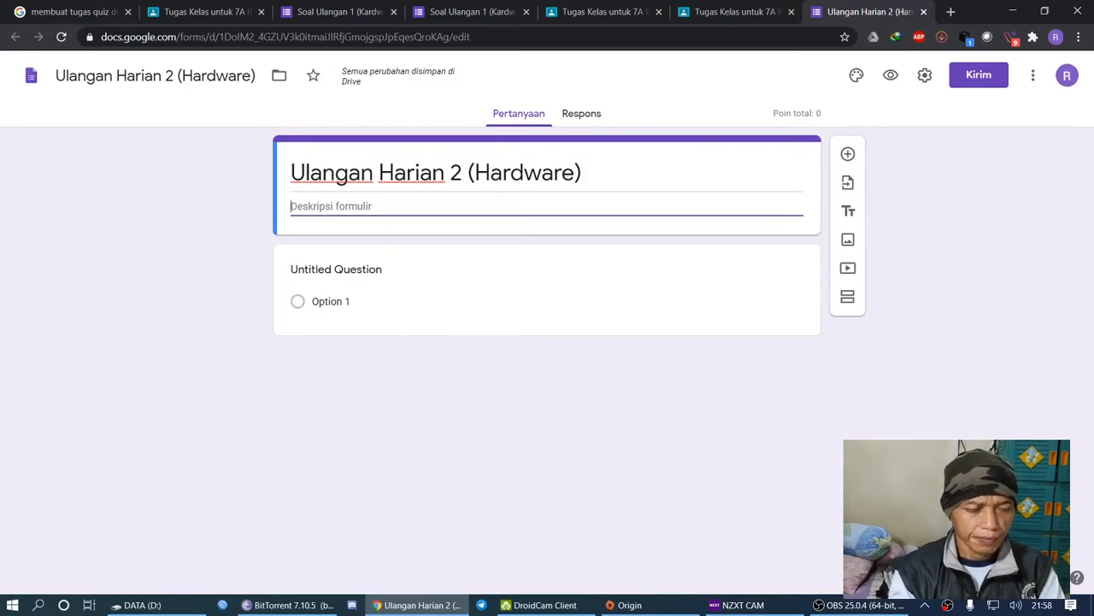
{"action": "type", "text": "Ulangan"}
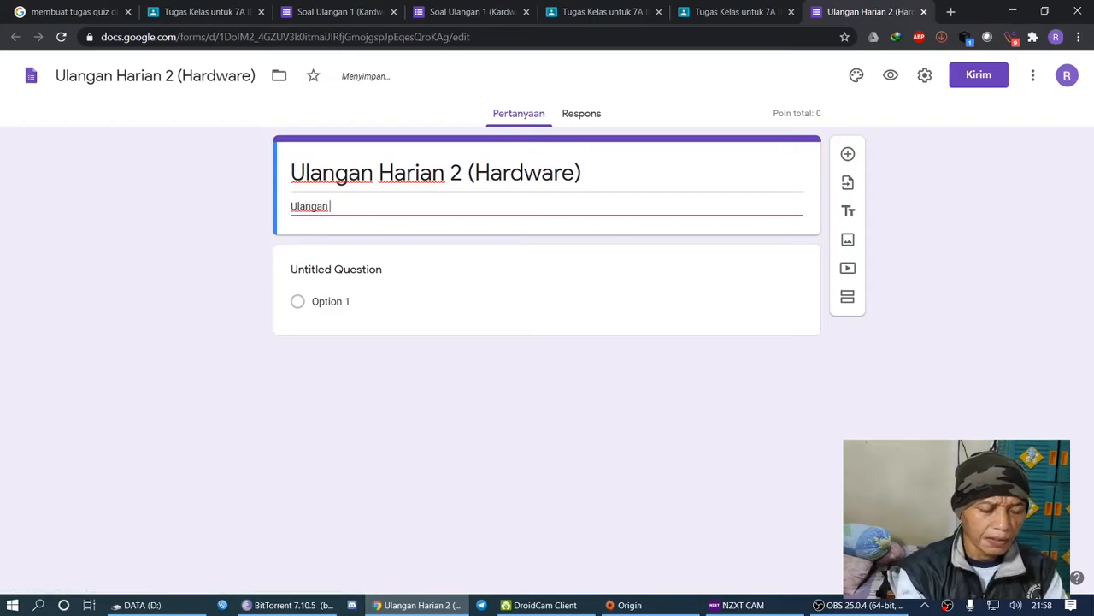
{"action": "type", "text": " Harian"}
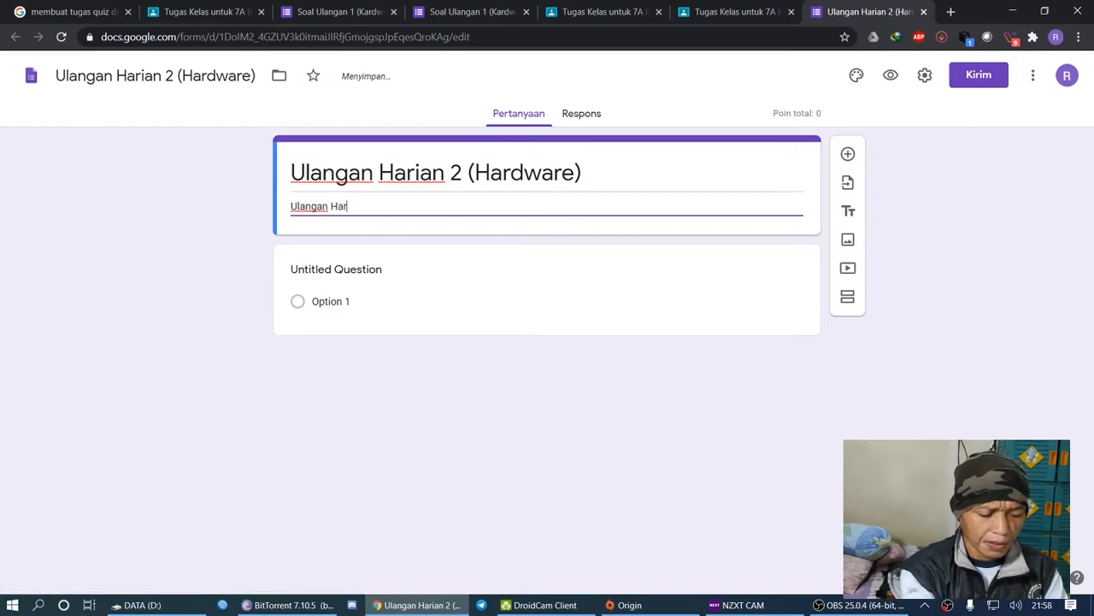
{"action": "key", "text": "BackSpace"}
{"action": "key", "text": "BackSpace"}
{"action": "key", "text": "BackSpace"}
{"action": "key", "text": "BackSpace"}
{"action": "key", "text": "BackSpace"}
{"action": "key", "text": "BackSpace"}
{"action": "key", "text": "BackSpace"}
{"action": "key", "text": "BackSpace"}
{"action": "key", "text": "BackSpace"}
{"action": "key", "text": "BackSpace"}
{"action": "key", "text": "BackSpace"}
{"action": "key", "text": "BackSpace"}
{"action": "key", "text": "BackSpace"}
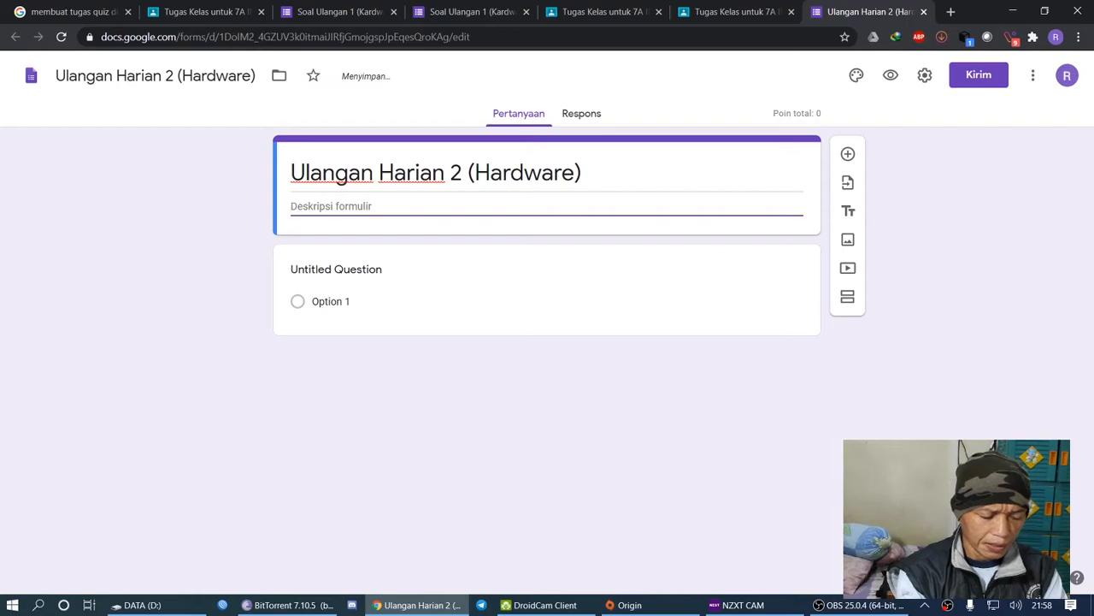
Enter the form description "Bacalah soal dengan teliti lalu jawablah pertanyaan dengan memilih jawaban yang tepat dan benar'!"
{"action": "type", "text": "Bac"}
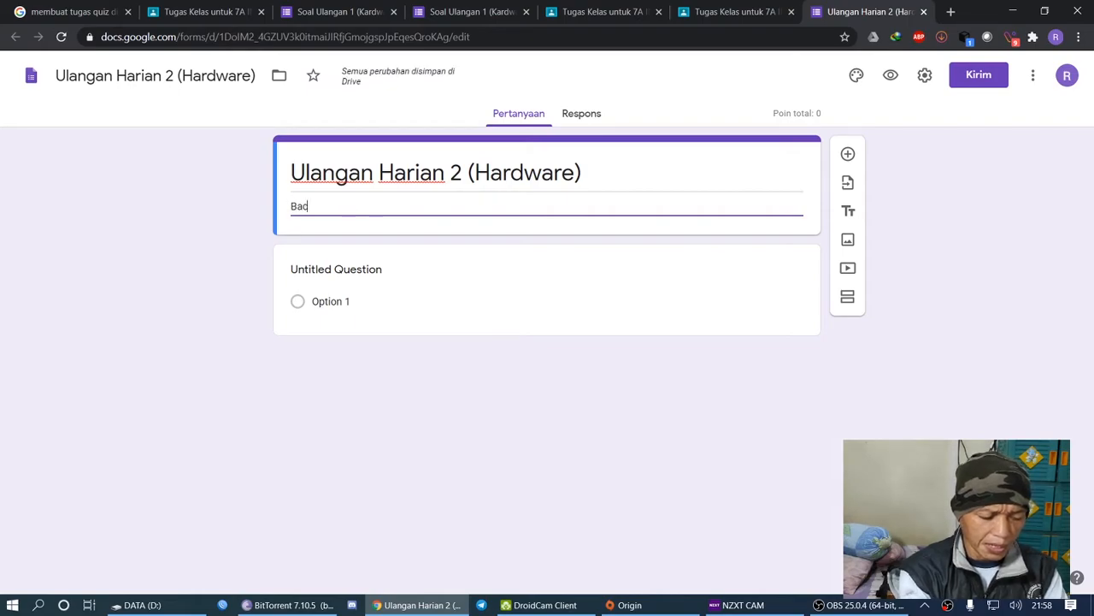
{"action": "type", "text": "alah "}
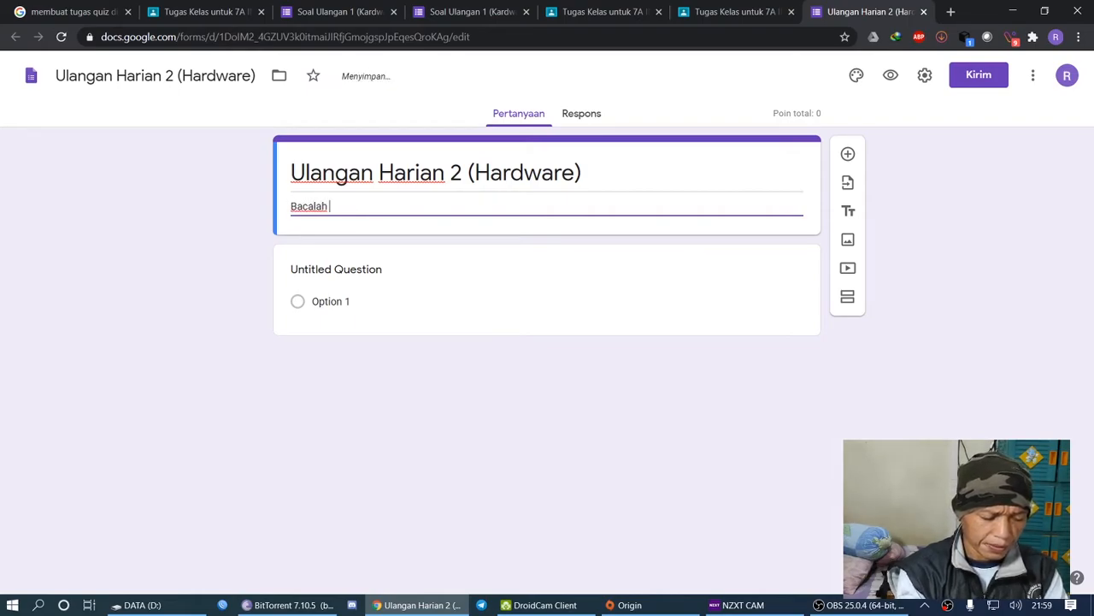
{"action": "type", "text": "soal dengan"}
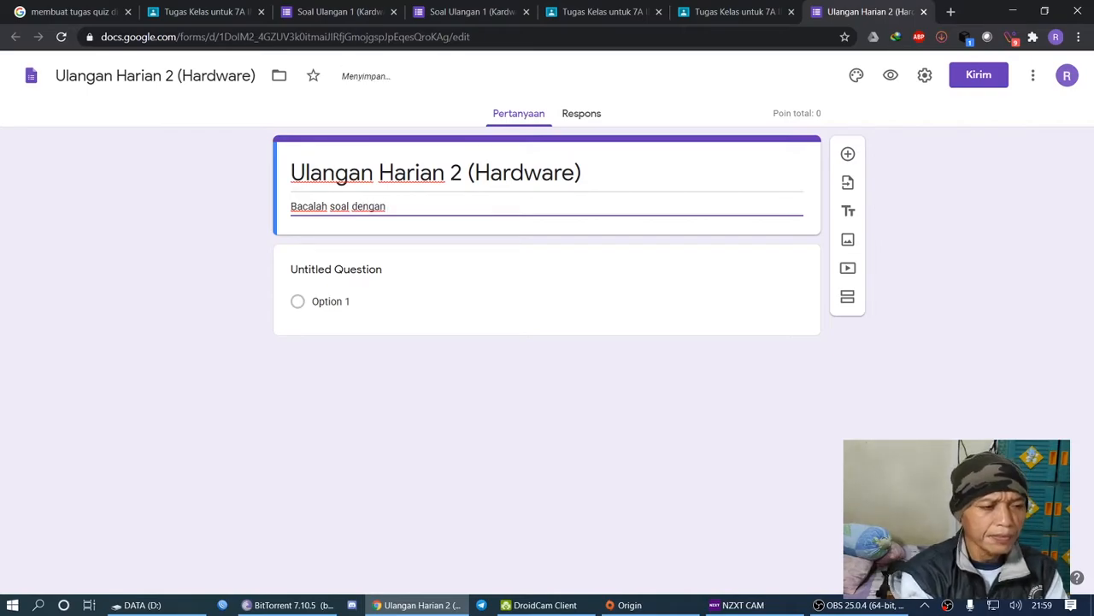
{"action": "type", "text": " te"}
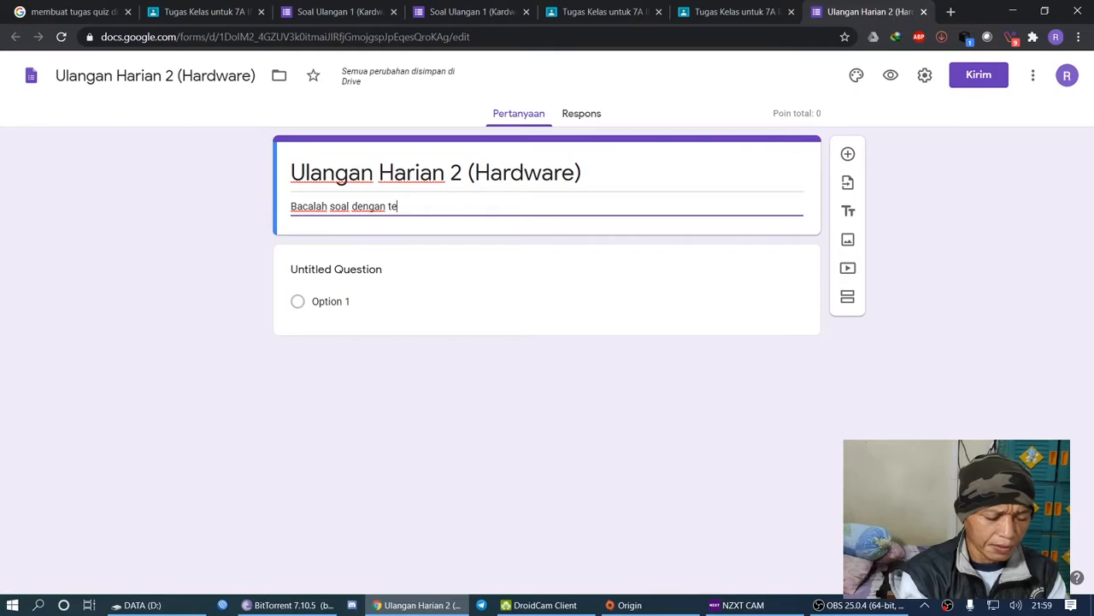
{"action": "type", "text": "liti"}
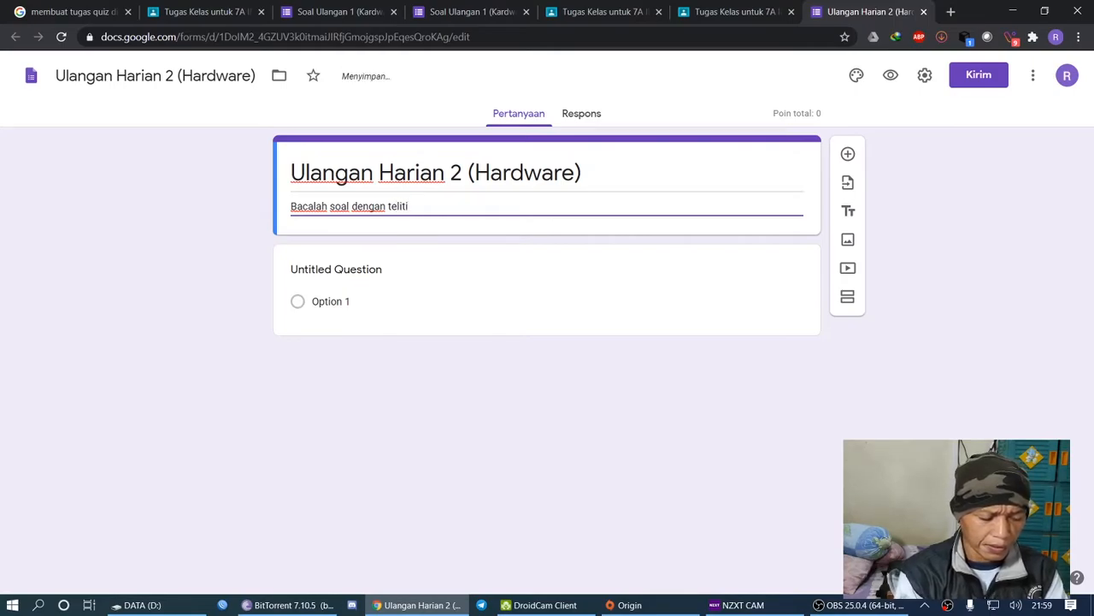
{"action": "type", "text": " lalu jaw"}
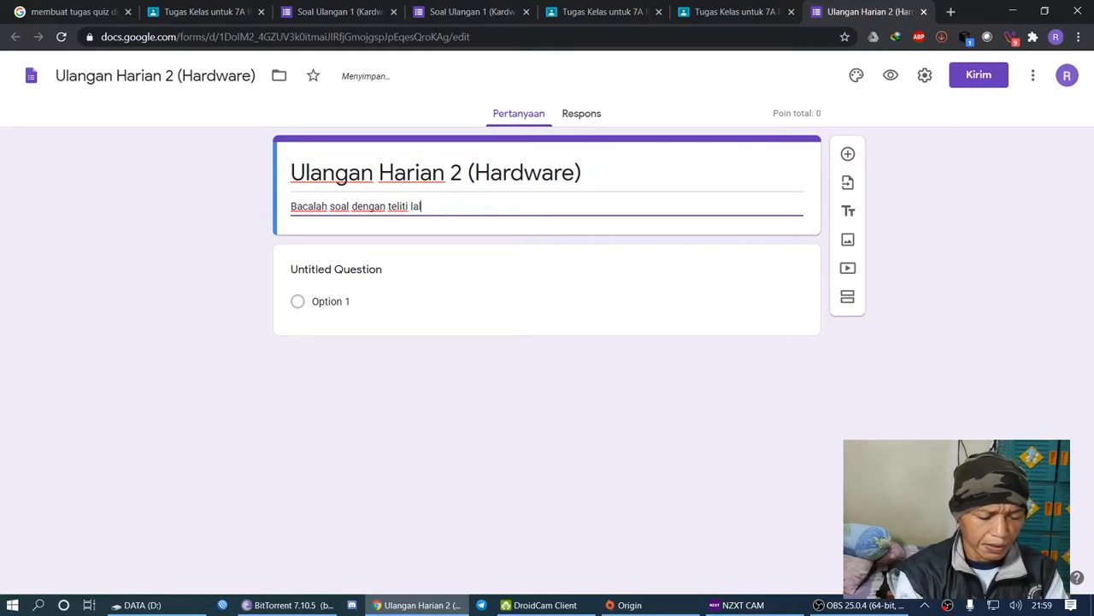
{"action": "type", "text": "ab"}
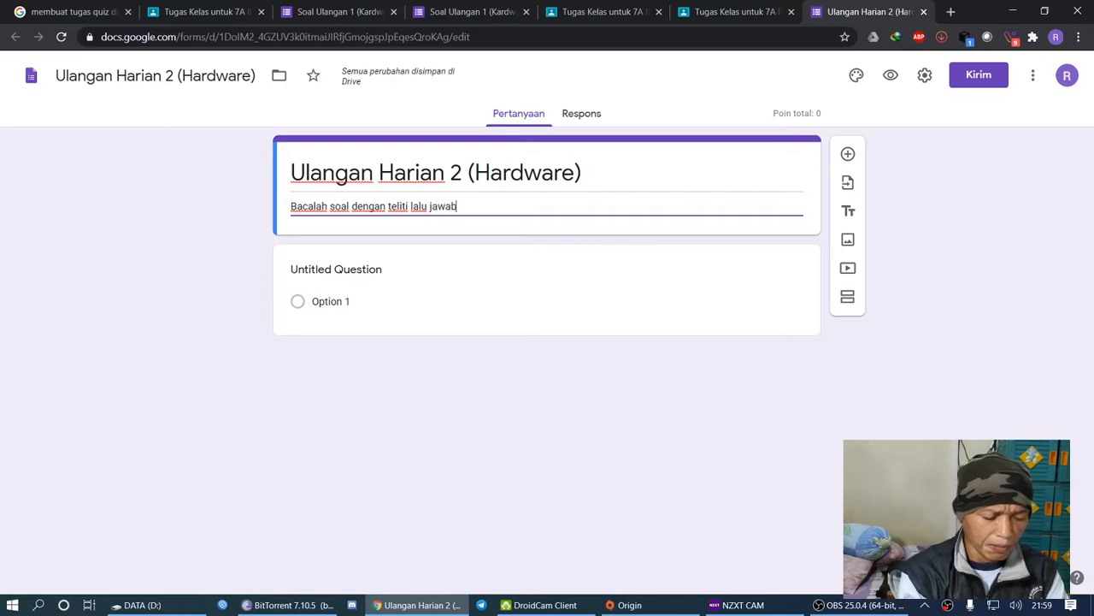
{"action": "type", "text": "lah p"}
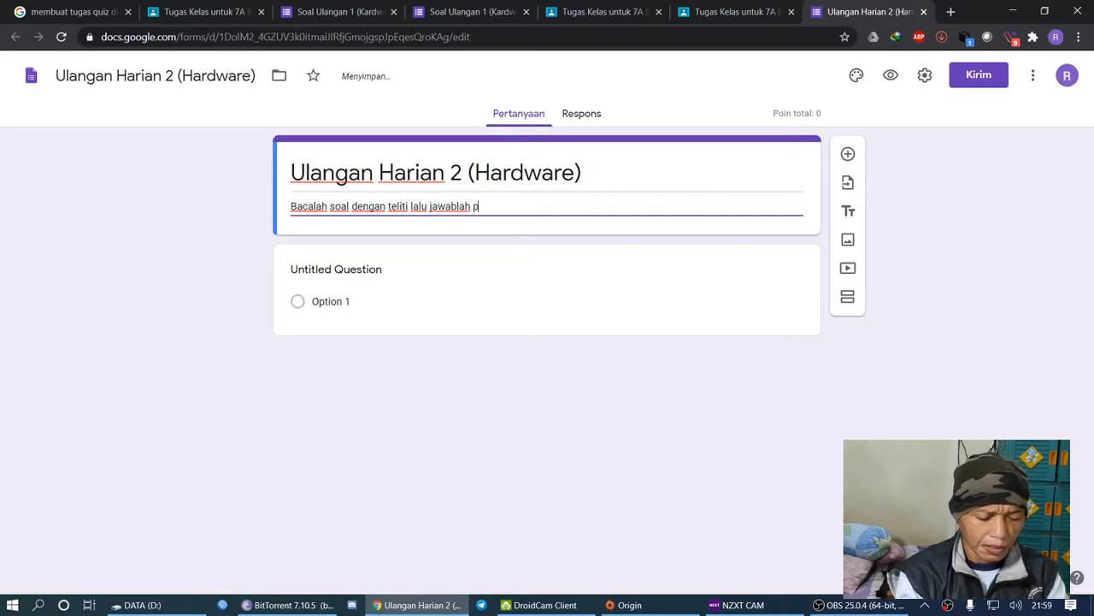
{"action": "type", "text": "er"}
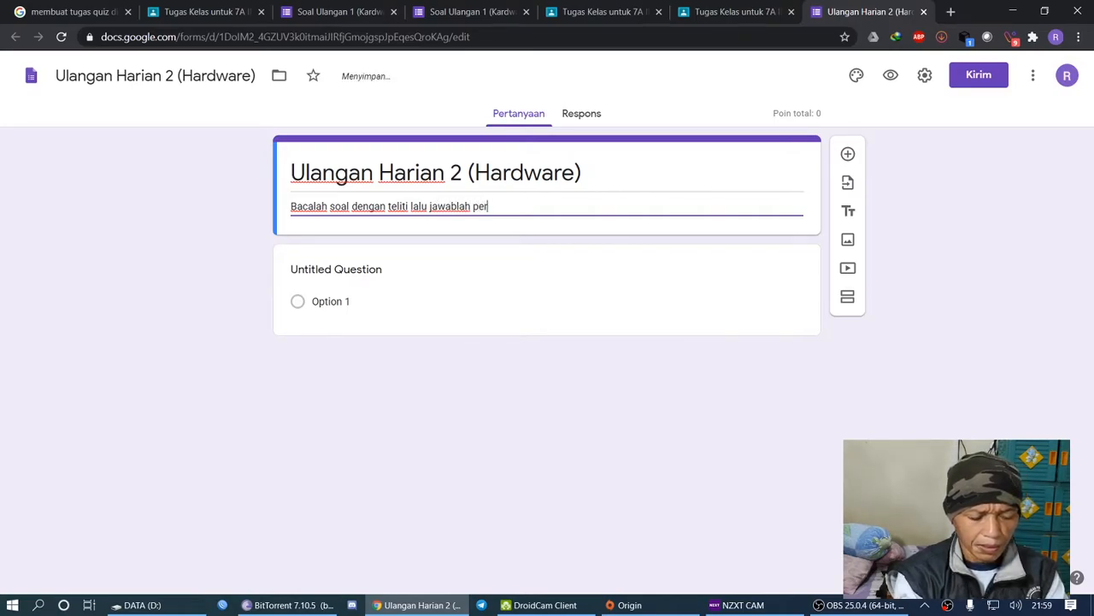
{"action": "type", "text": "tanyaan"}
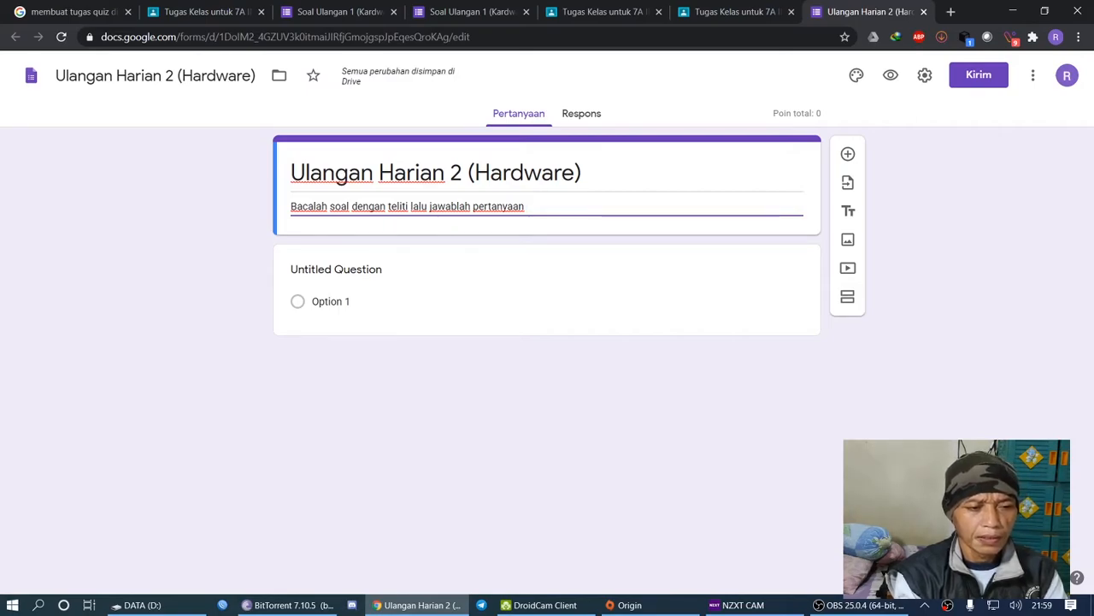
{"action": "type", "text": "den"}
{"action": "type", "text": "ga"}
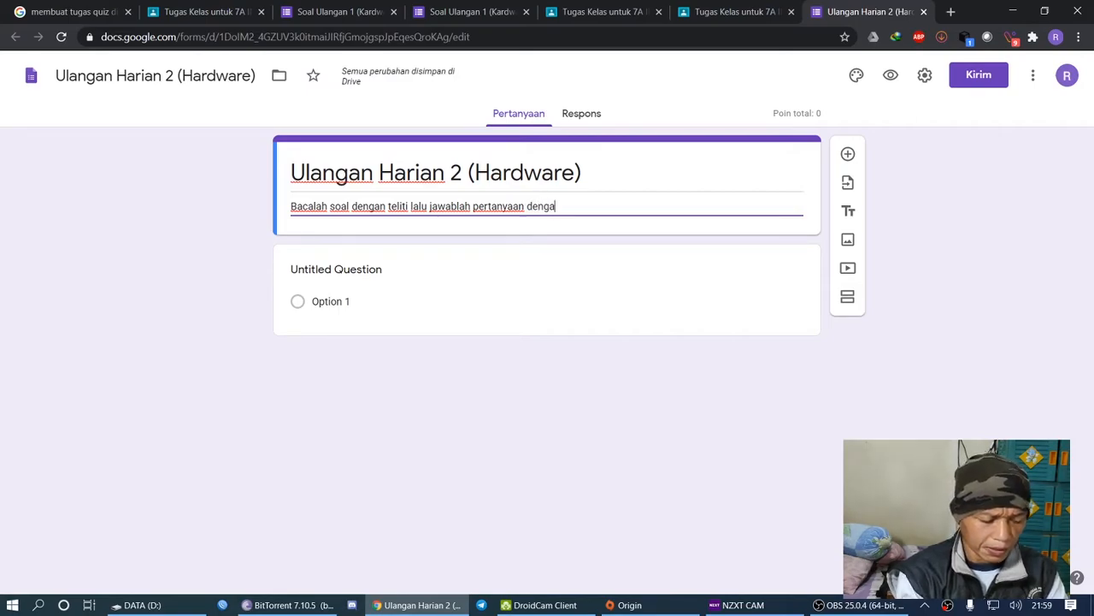
{"action": "type", "text": "n memilih jawaban yang tepat dan benar"}
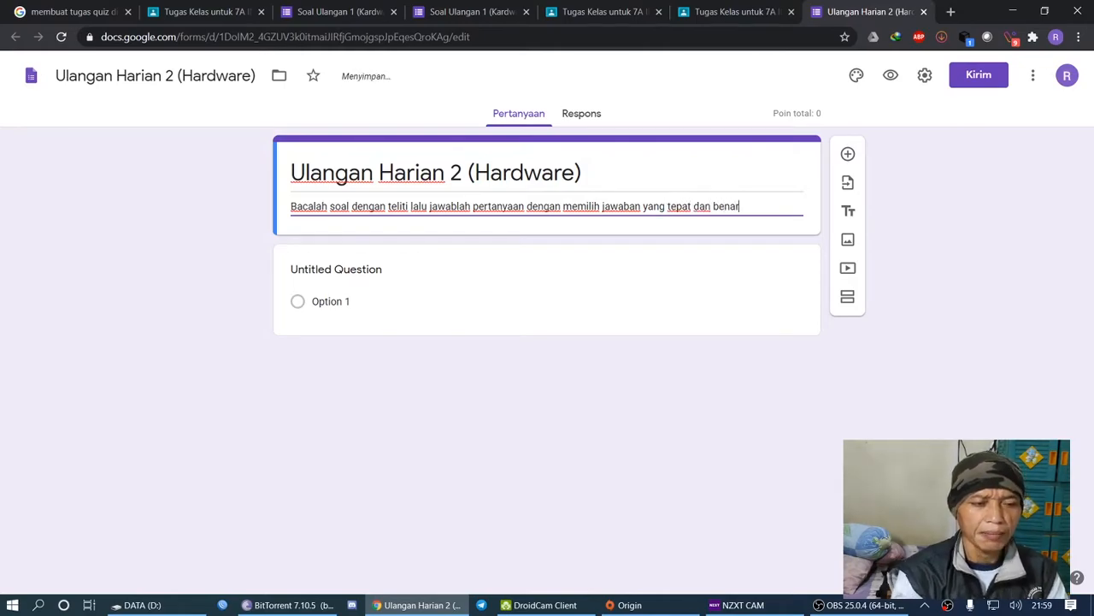
{"action": "type", "text": "/!"}
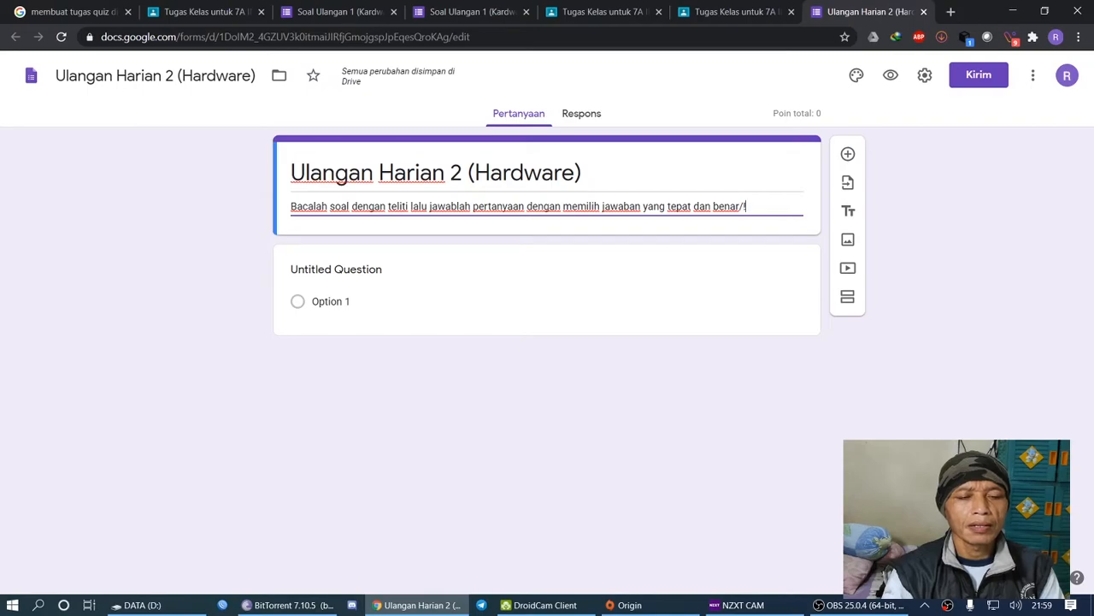
{"action": "key", "text": "BackSpace"}
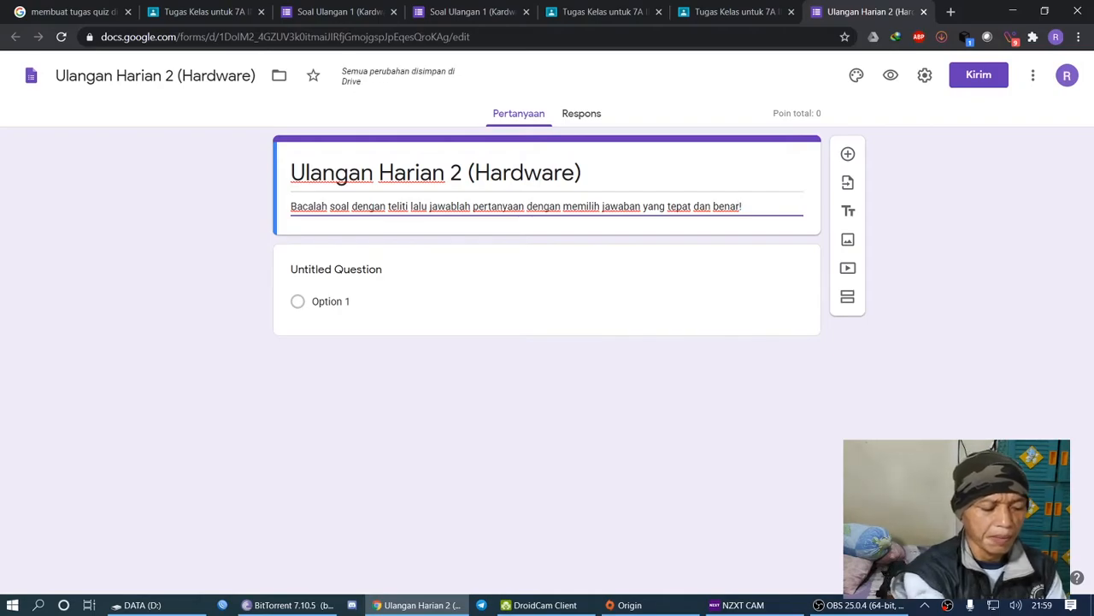
{"action": "type", "text": "'"}
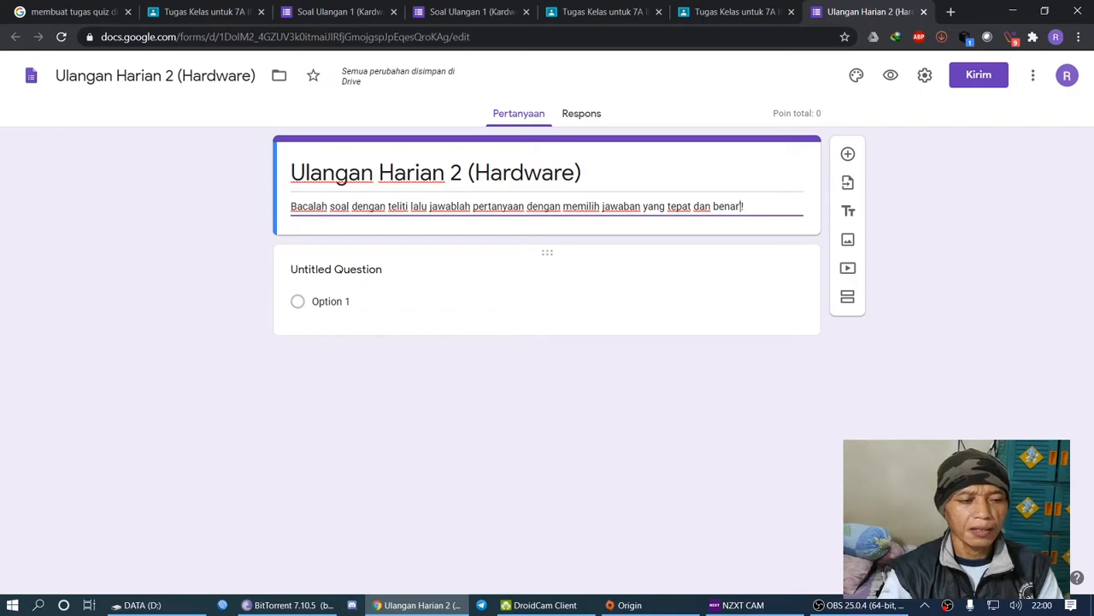
{"action": "left_click", "coordinate": [359, 270]}
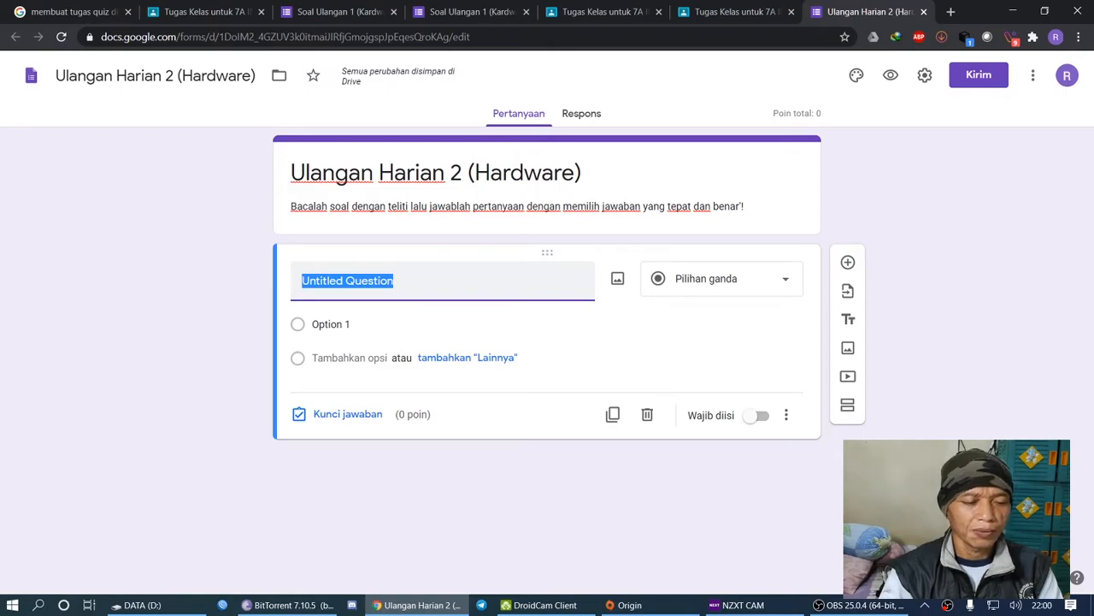
{"action": "left_click", "coordinate": [395, 280]}
{"action": "left_click_drag", "start_coordinate": [394, 281], "coordinate": [301, 281]}
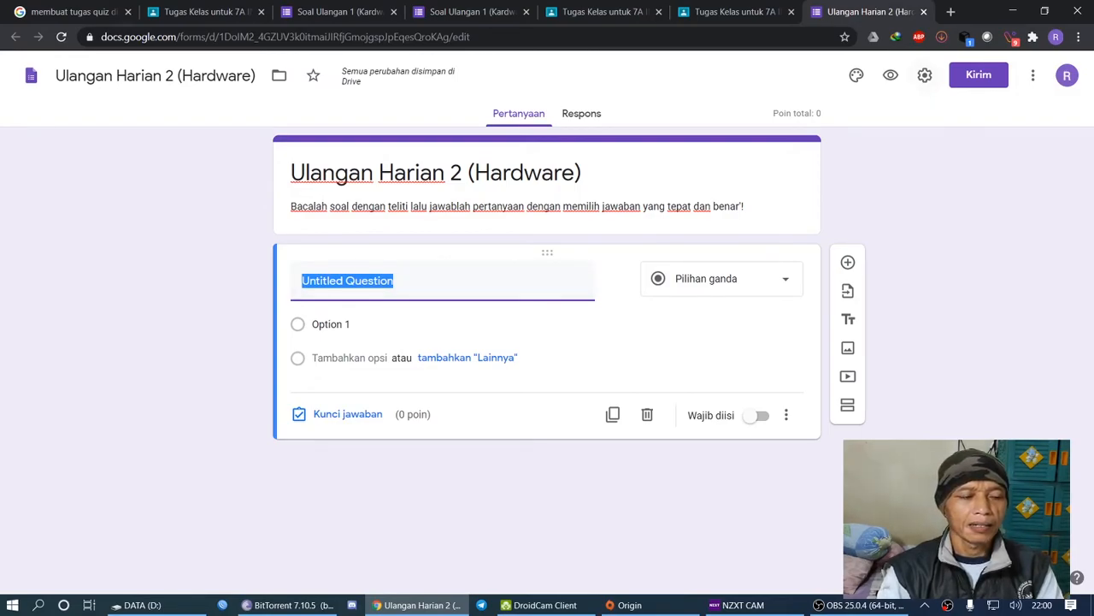
{"action": "left_click", "coordinate": [303, 280]}
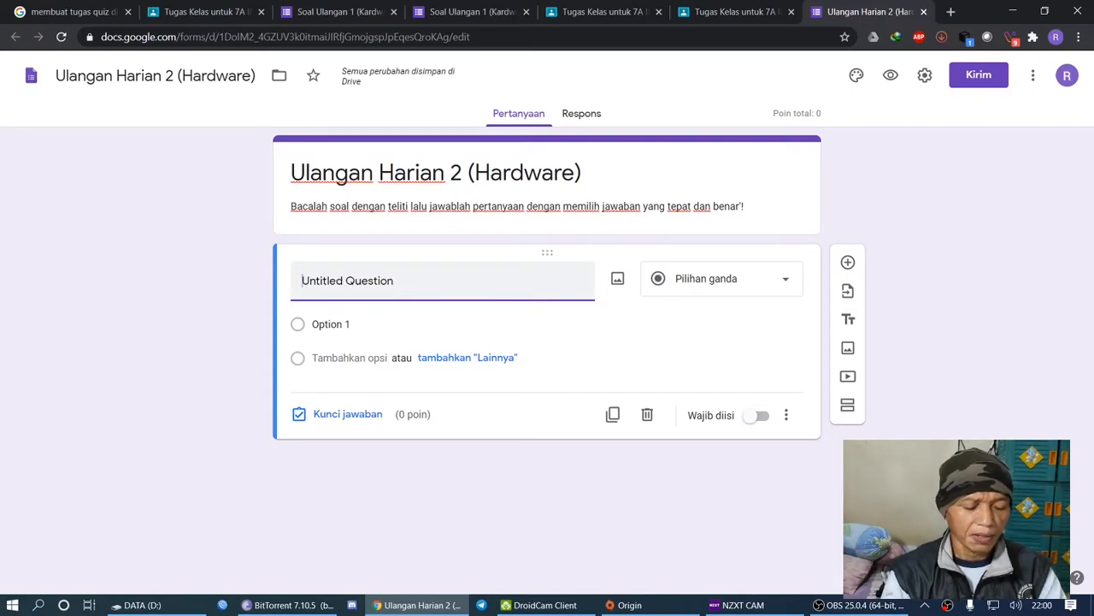
{"action": "type", "text": "1."}
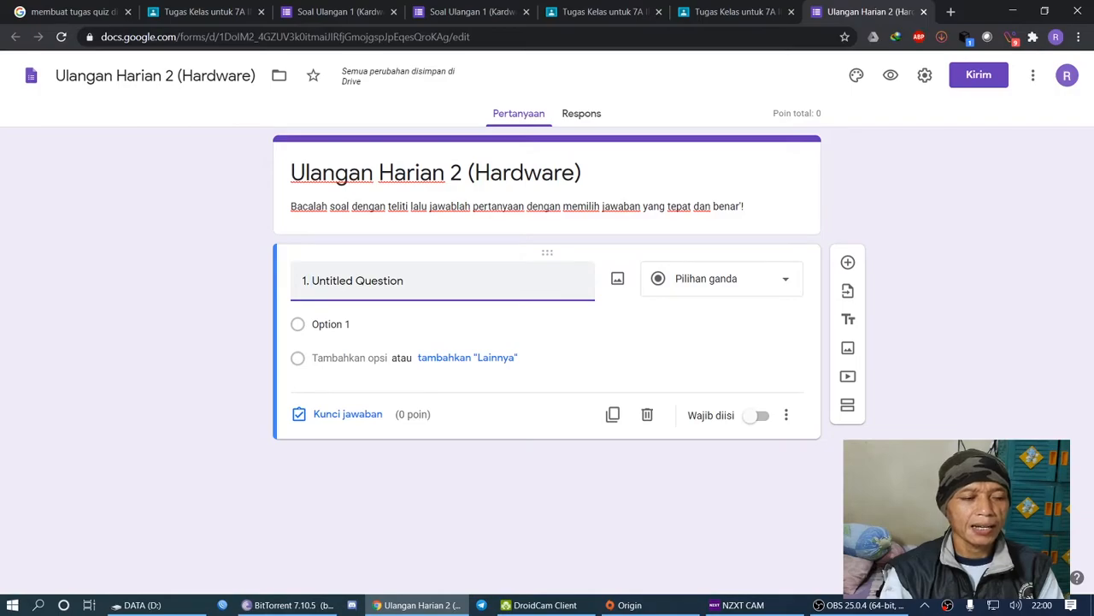
{"action": "key", "text": "shift+Home"}
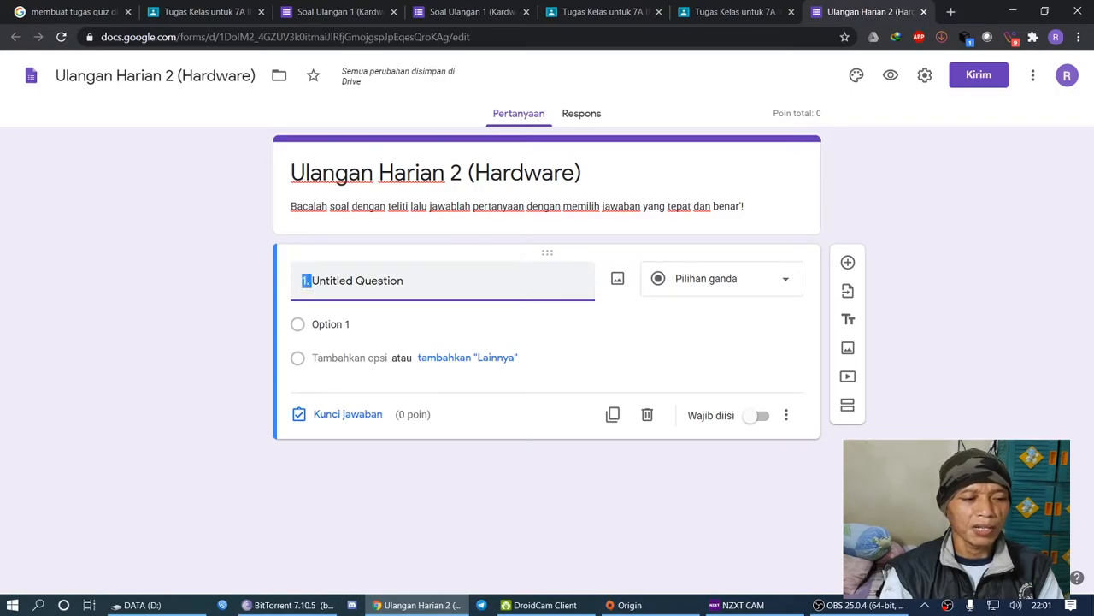
{"action": "key", "text": "BackSpace"}
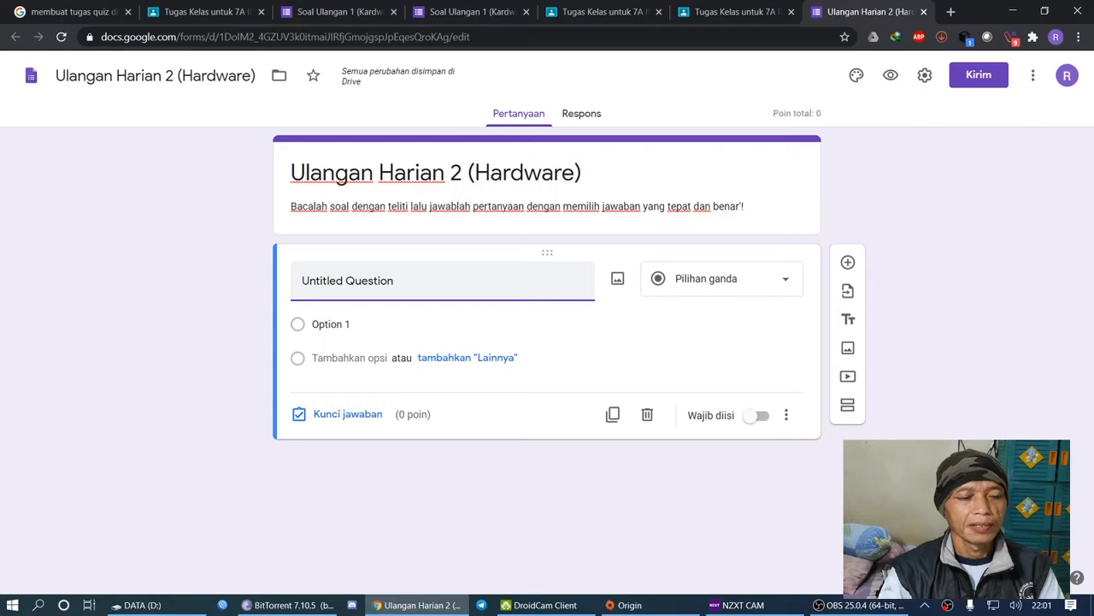
{"action": "left_click", "coordinate": [331, 324]}
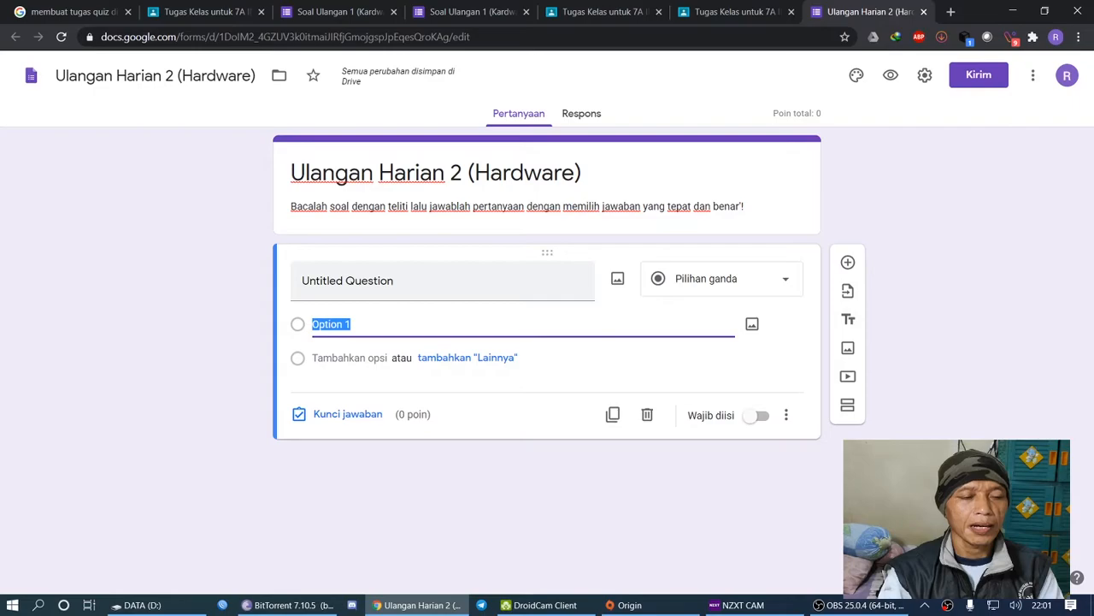
Replace the untitled question with "Hardware yang berfungsi sebagai alat input dibawah ini adalah" and choose Pilihan ganda as its type
{"action": "left_click", "coordinate": [347, 281]}
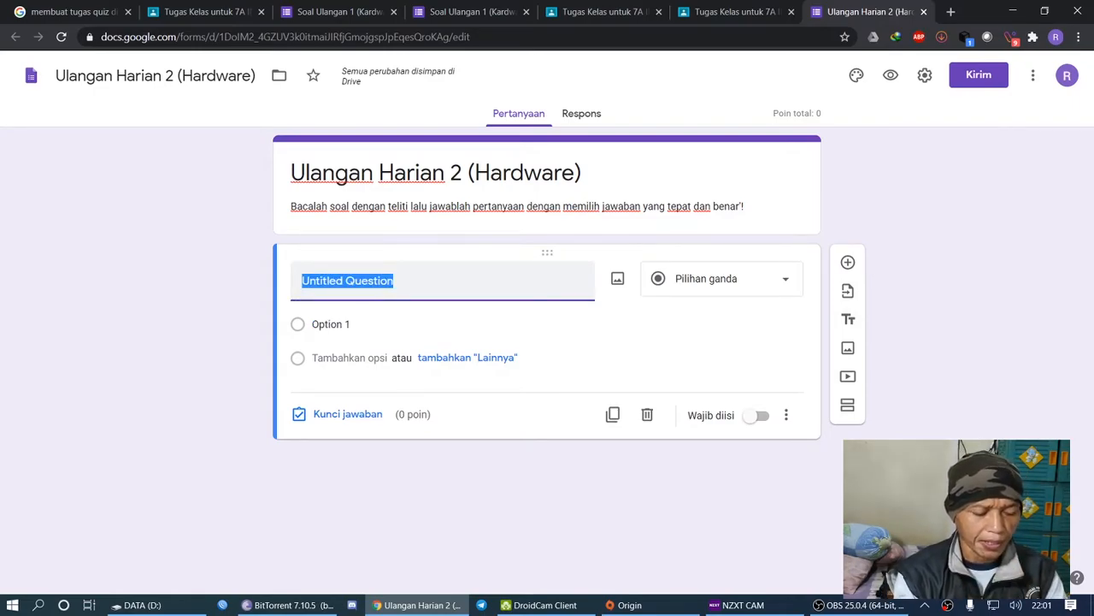
{"action": "type", "text": "Hardware "}
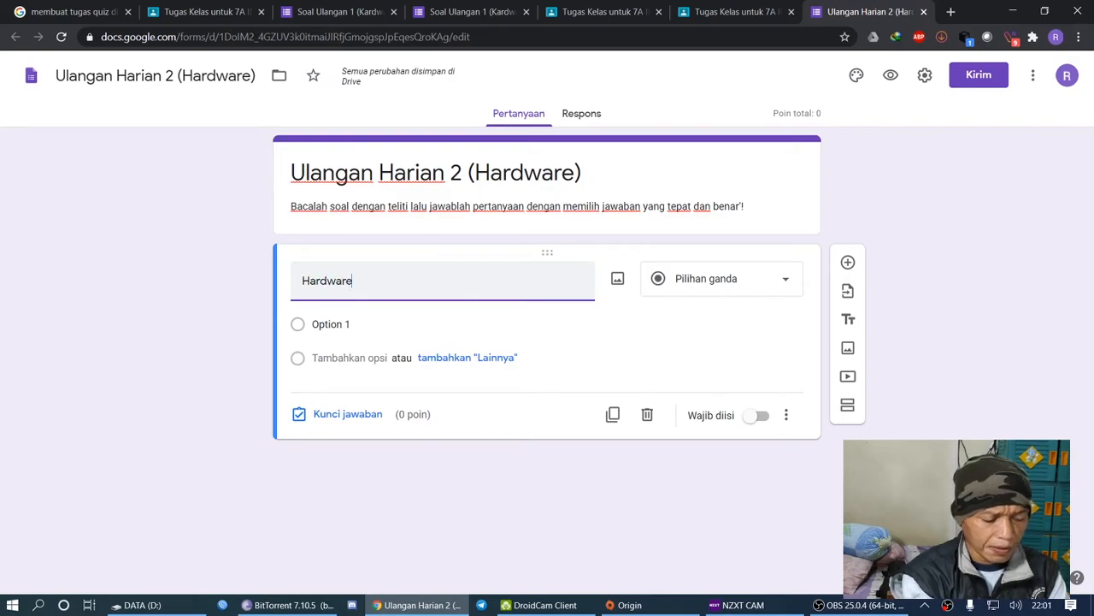
{"action": "type", "text": "yang"}
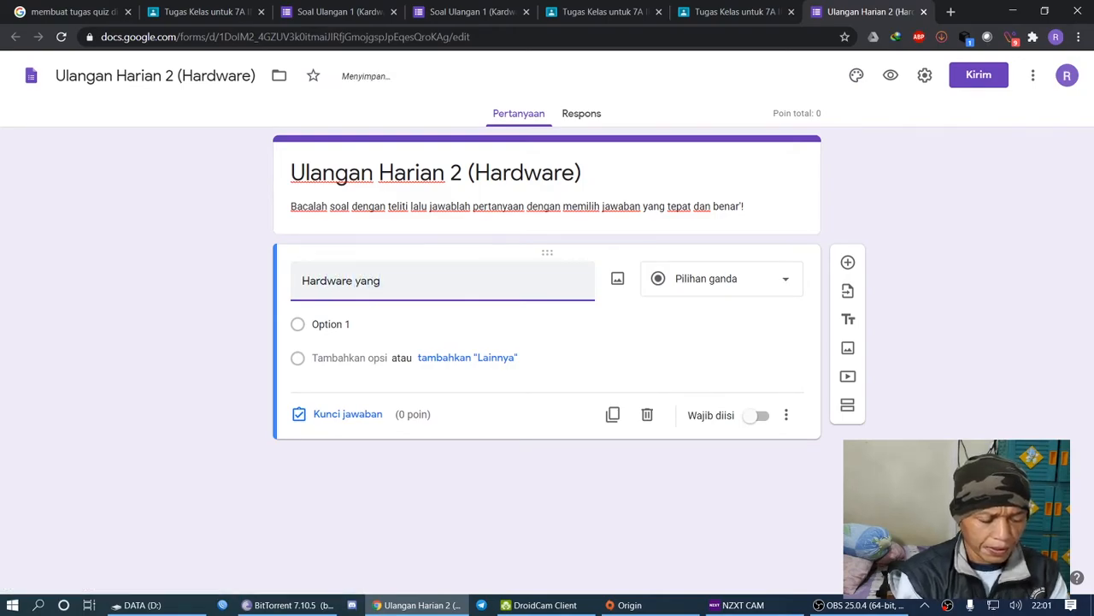
{"action": "type", "text": " ber"}
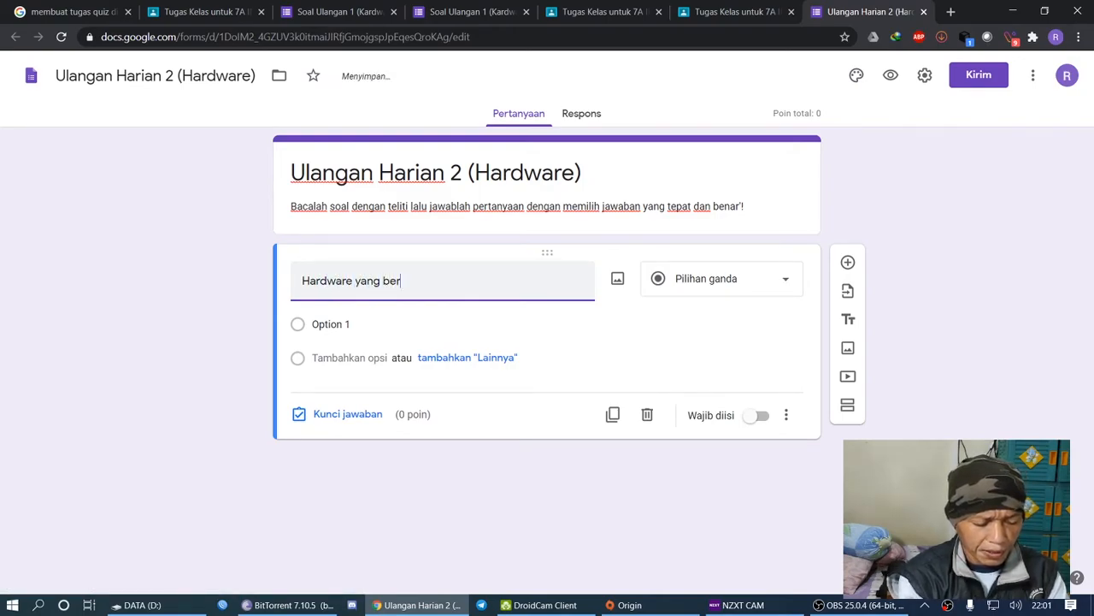
{"action": "type", "text": "fungsi"}
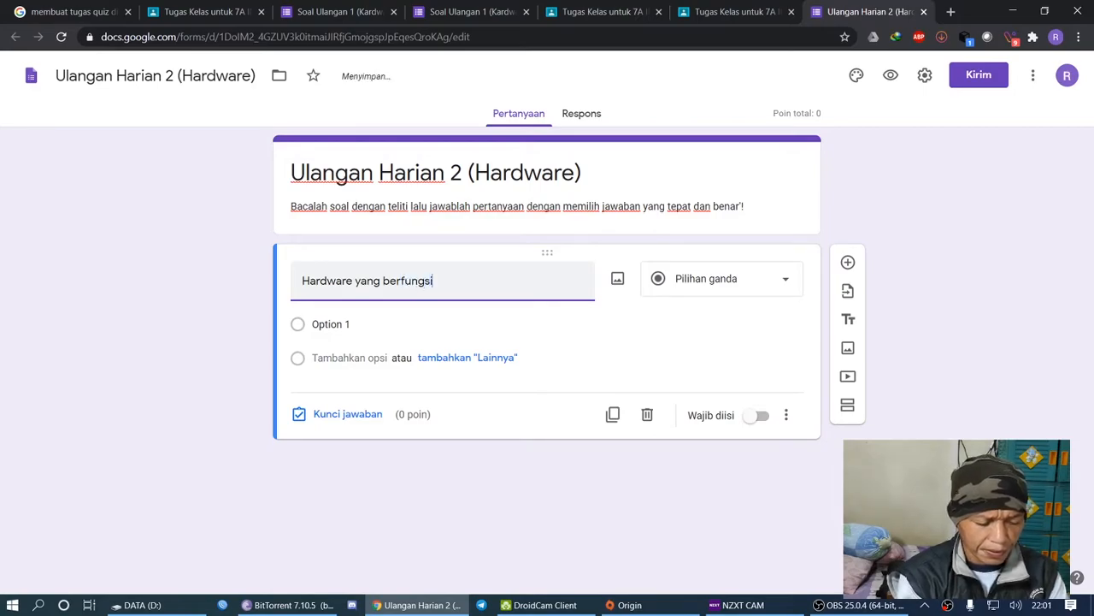
{"action": "type", "text": " sebagai"}
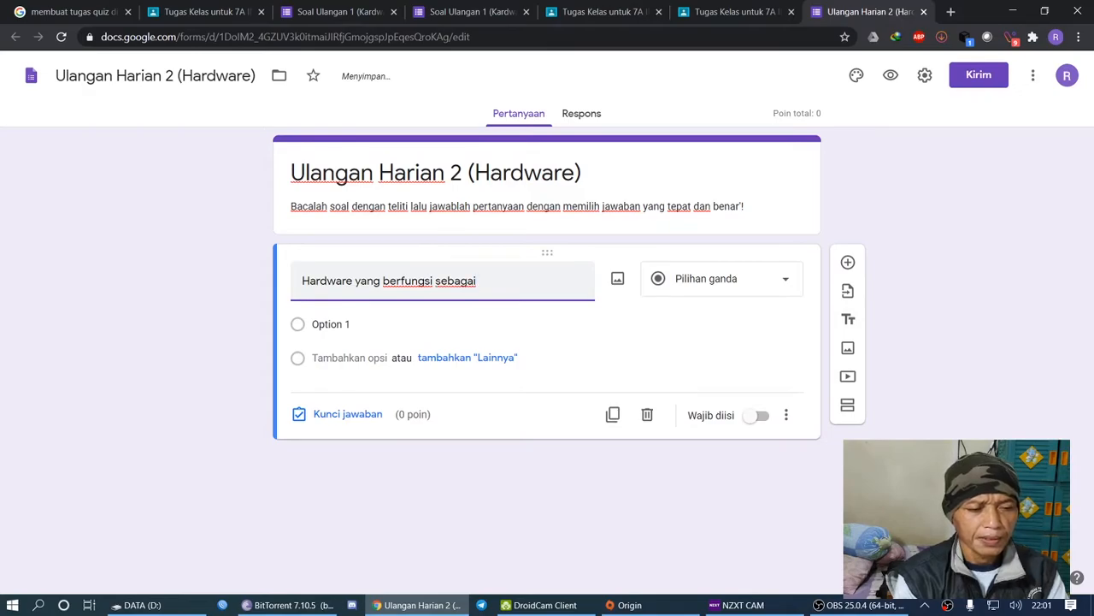
{"action": "type", "text": " alat "}
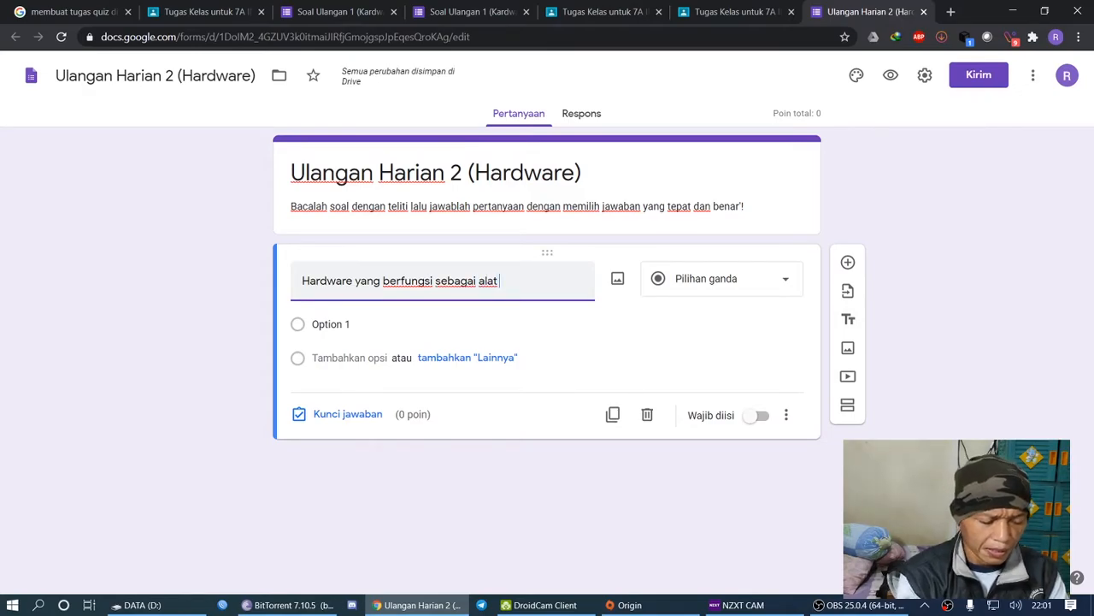
{"action": "type", "text": "input"}
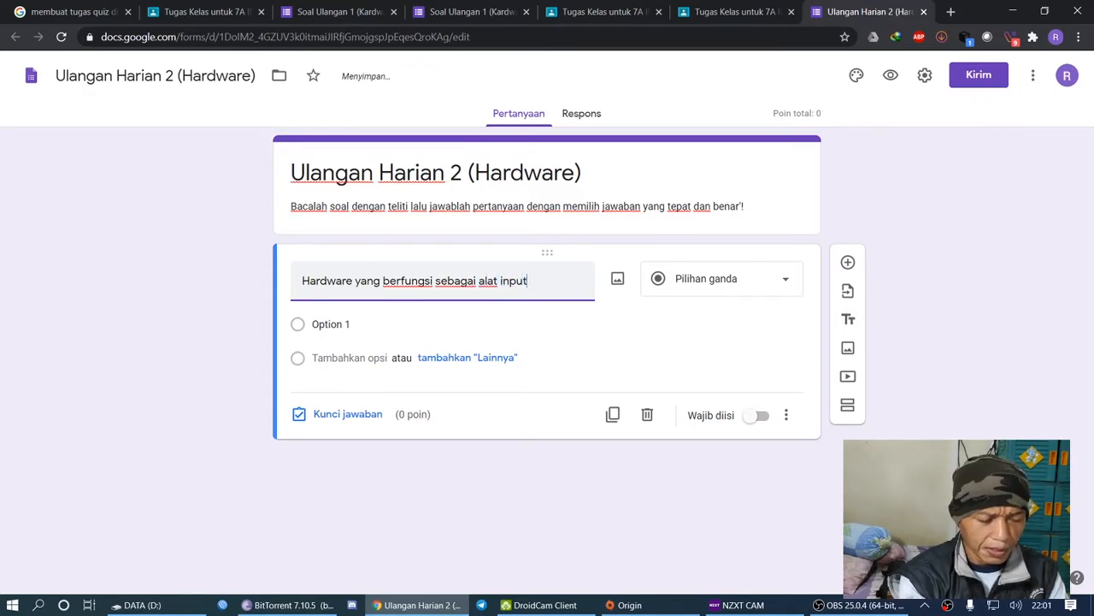
{"action": "type", "text": " dib"}
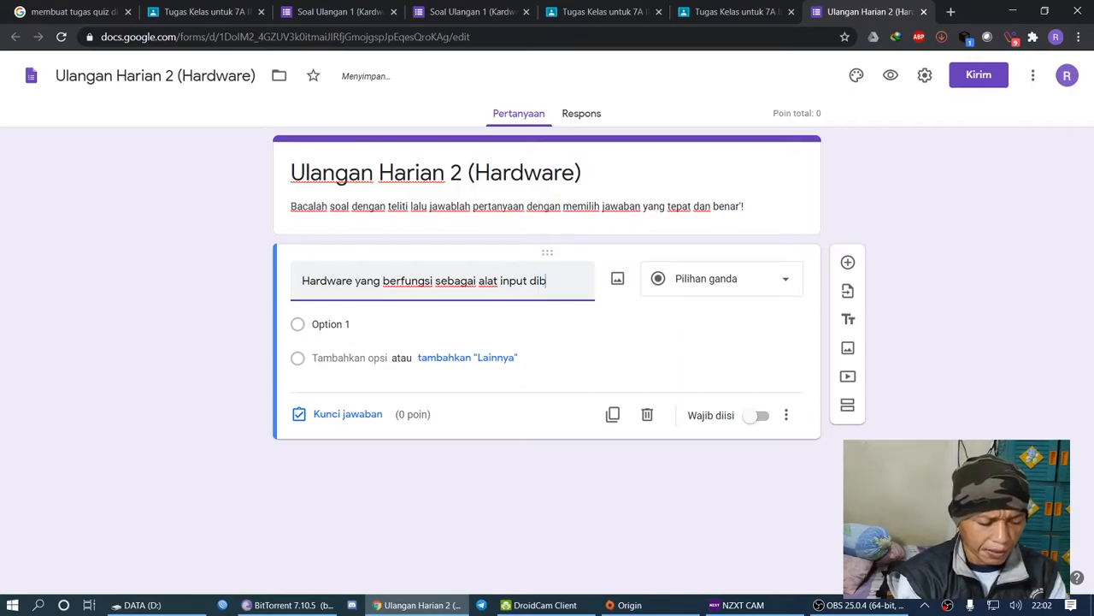
{"action": "type", "text": "awah ini"}
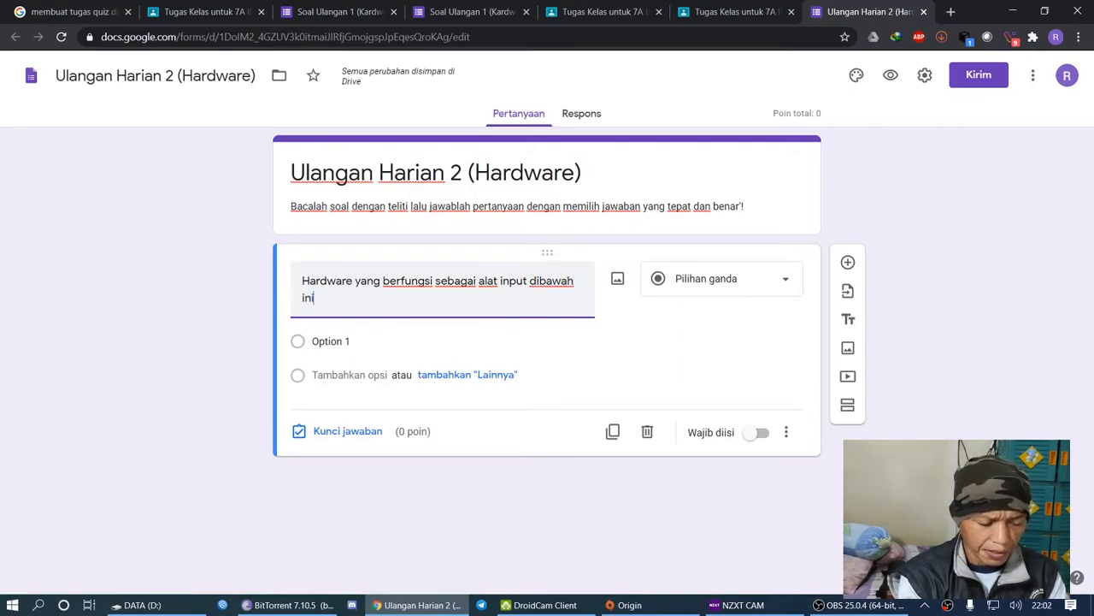
{"action": "type", "text": " adalah"}
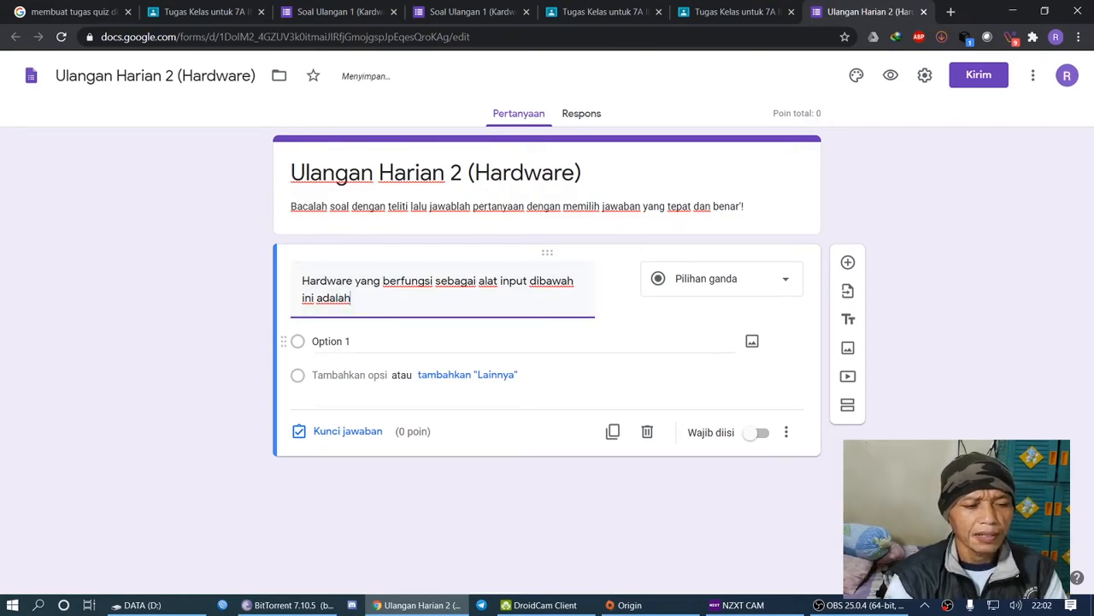
{"action": "left_click", "coordinate": [766, 279]}
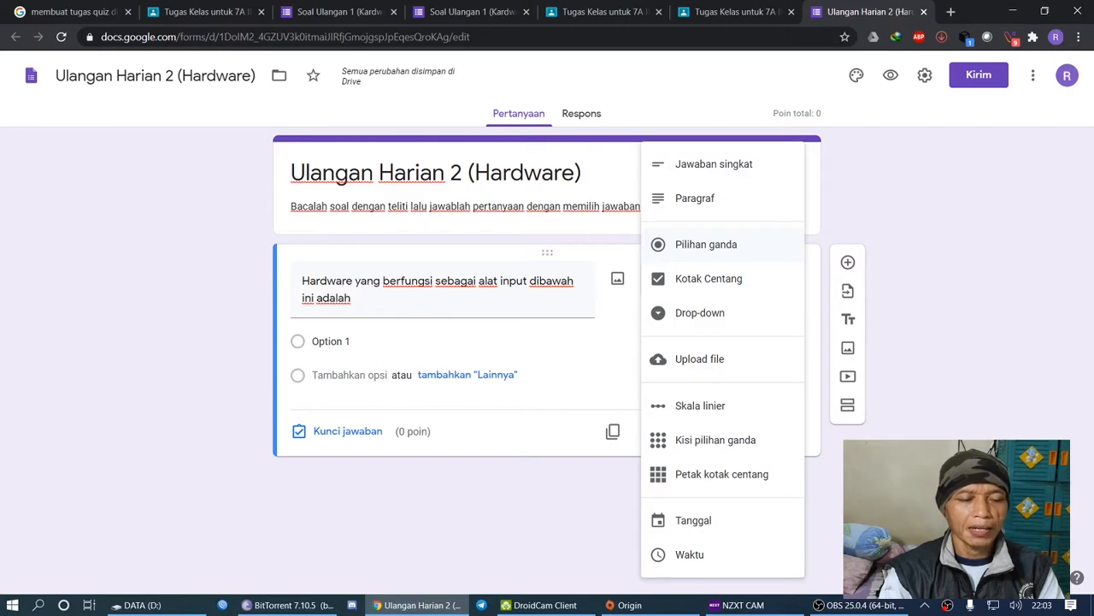
{"action": "left_click", "coordinate": [706, 244]}
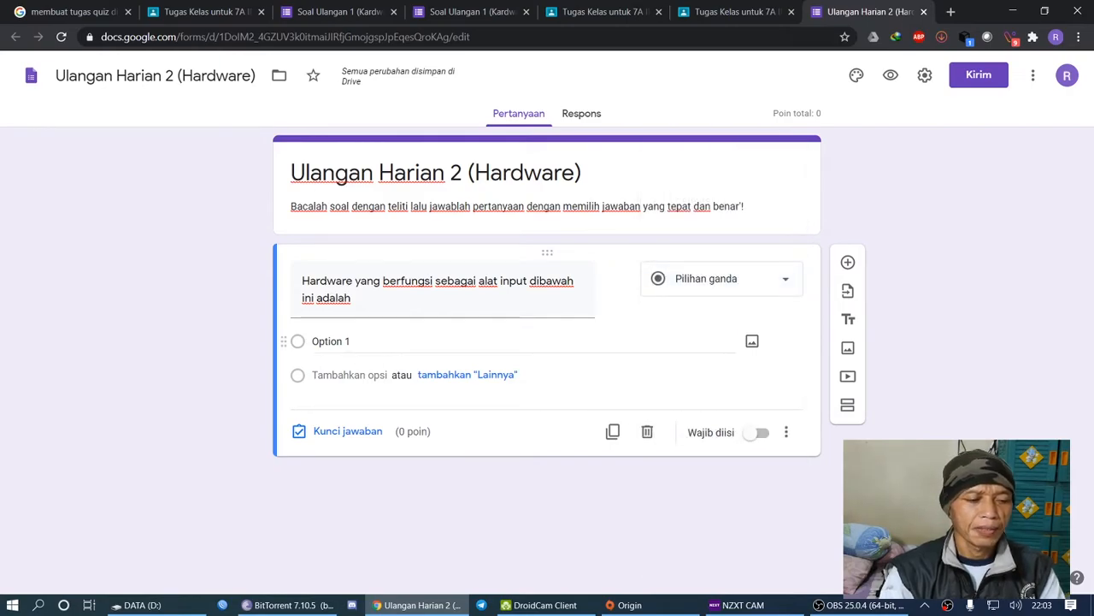
Enter the four answer options "Hardisk", "VGA", "Keyboard" and "Processor" for the question
{"action": "left_click", "coordinate": [331, 341]}
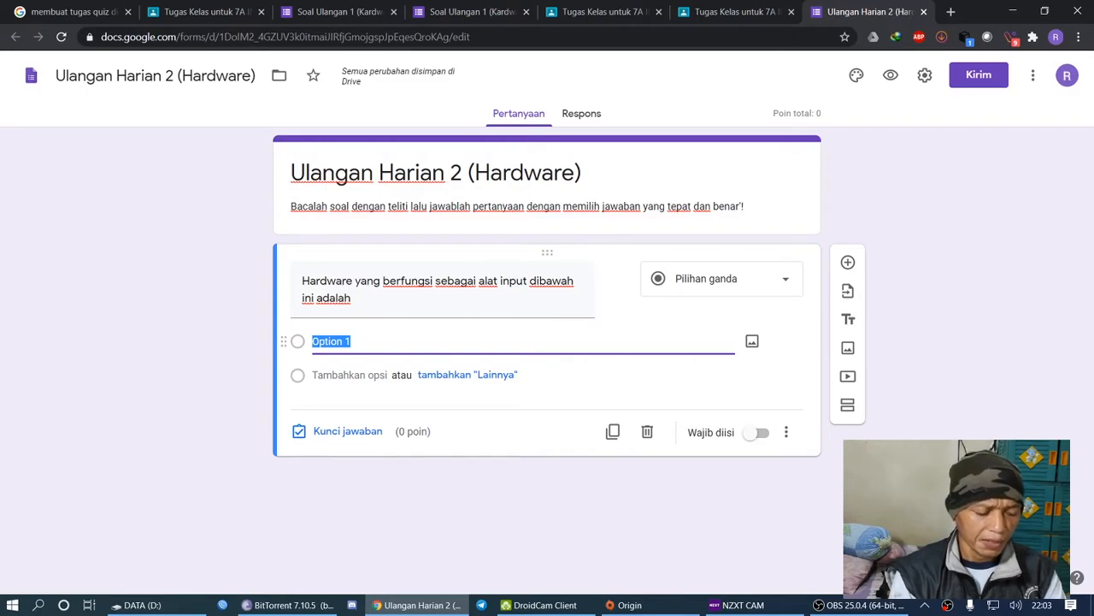
{"action": "type", "text": "Hard"}
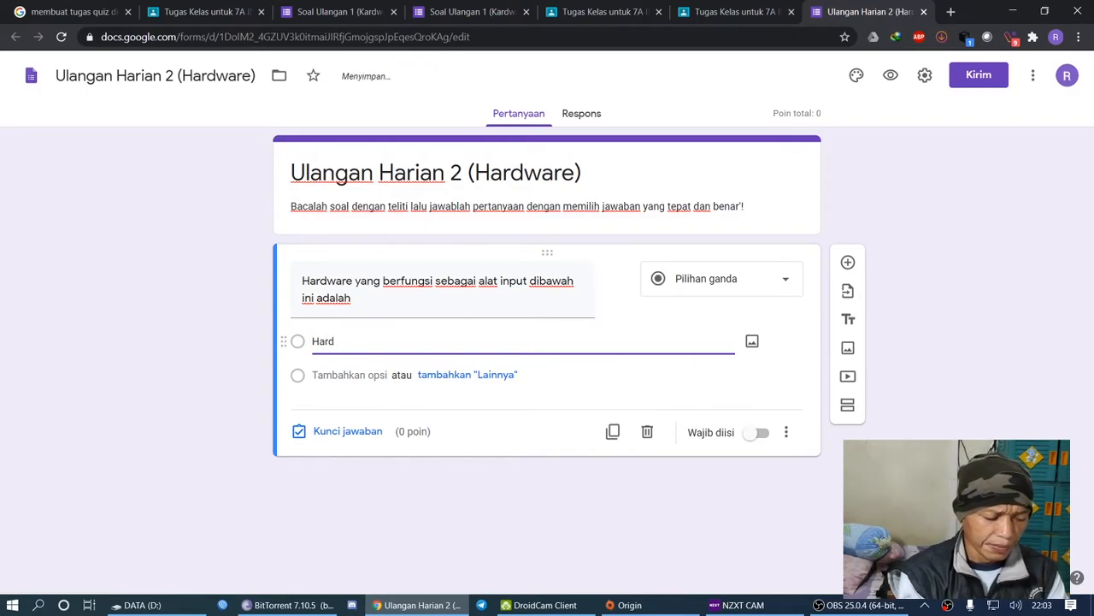
{"action": "type", "text": "isk"}
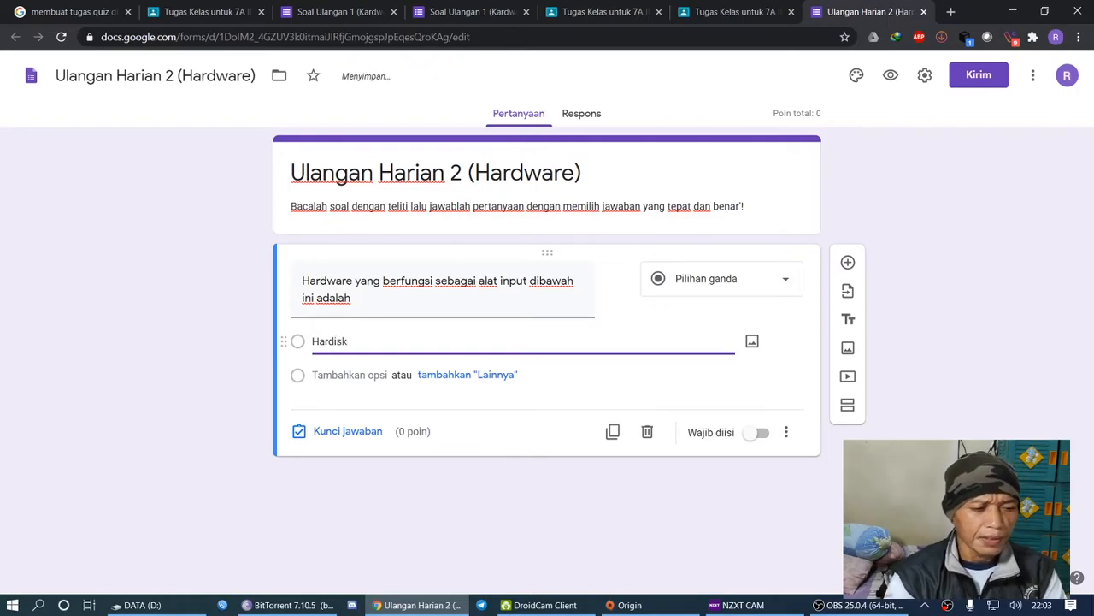
{"action": "key", "text": "Return"}
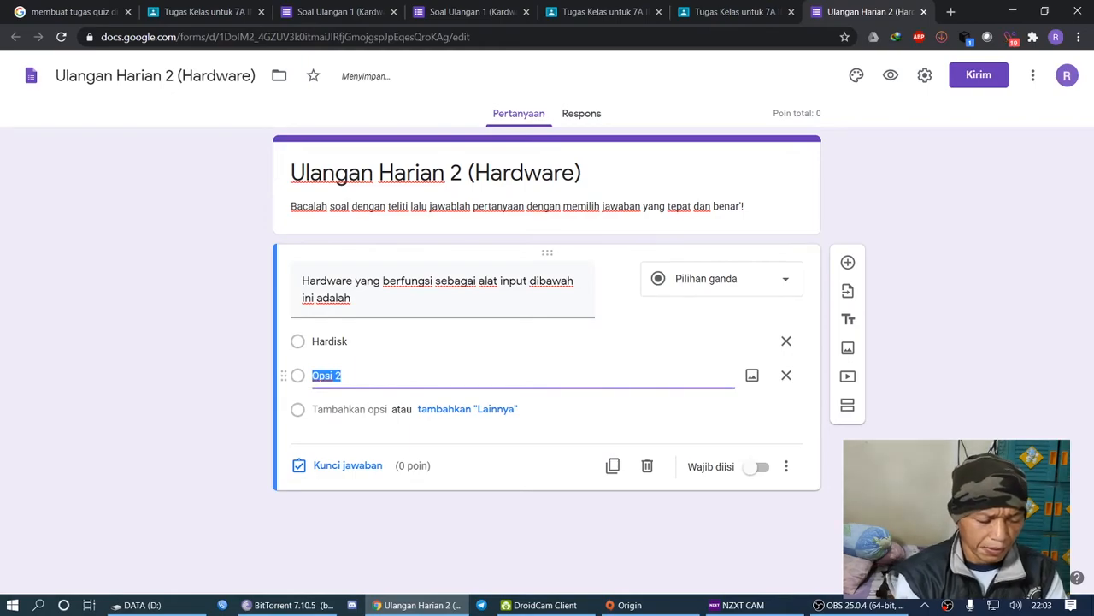
{"action": "type", "text": "VGA"}
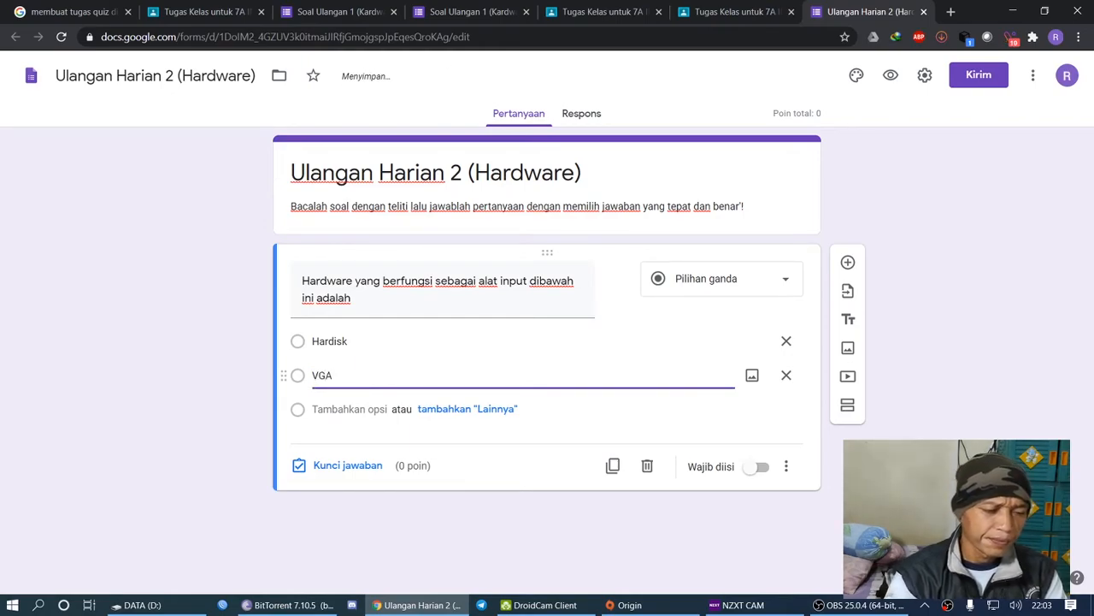
{"action": "key", "text": "Return"}
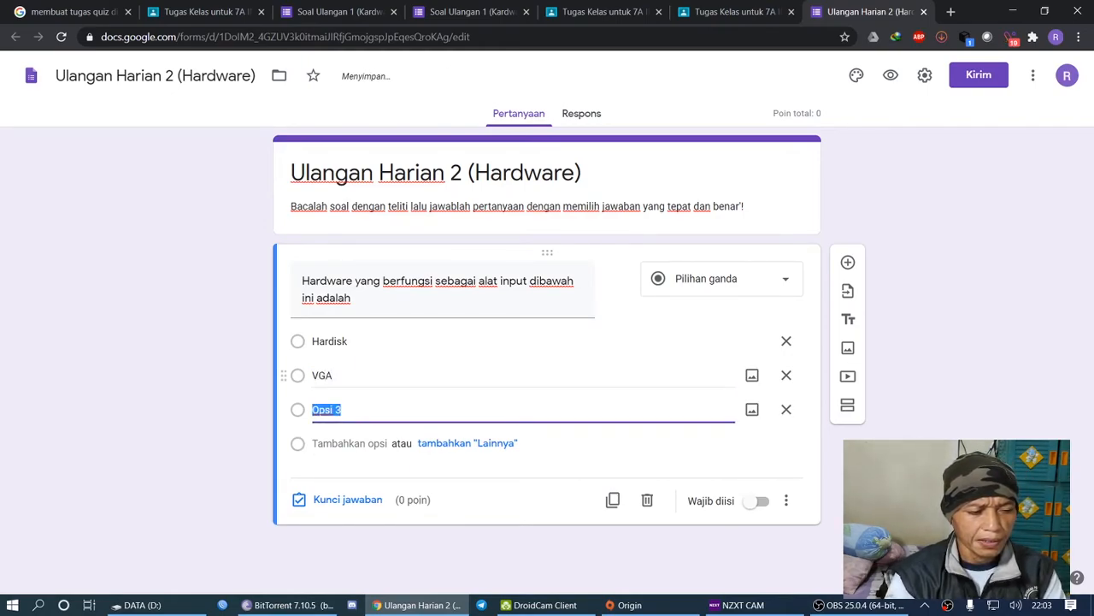
{"action": "type", "text": "Ke"}
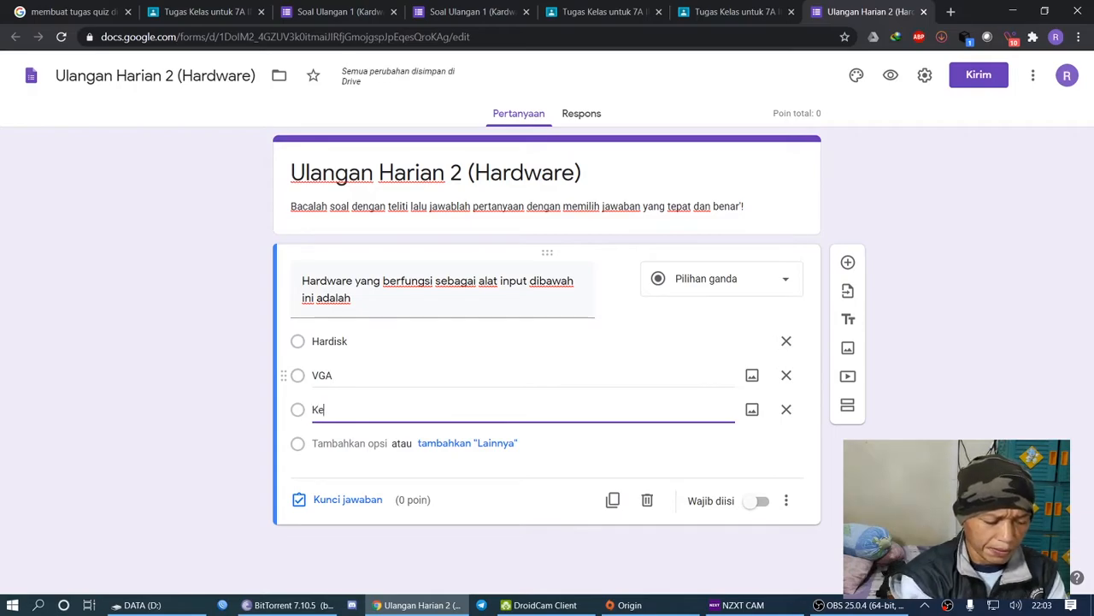
{"action": "type", "text": "yboard"}
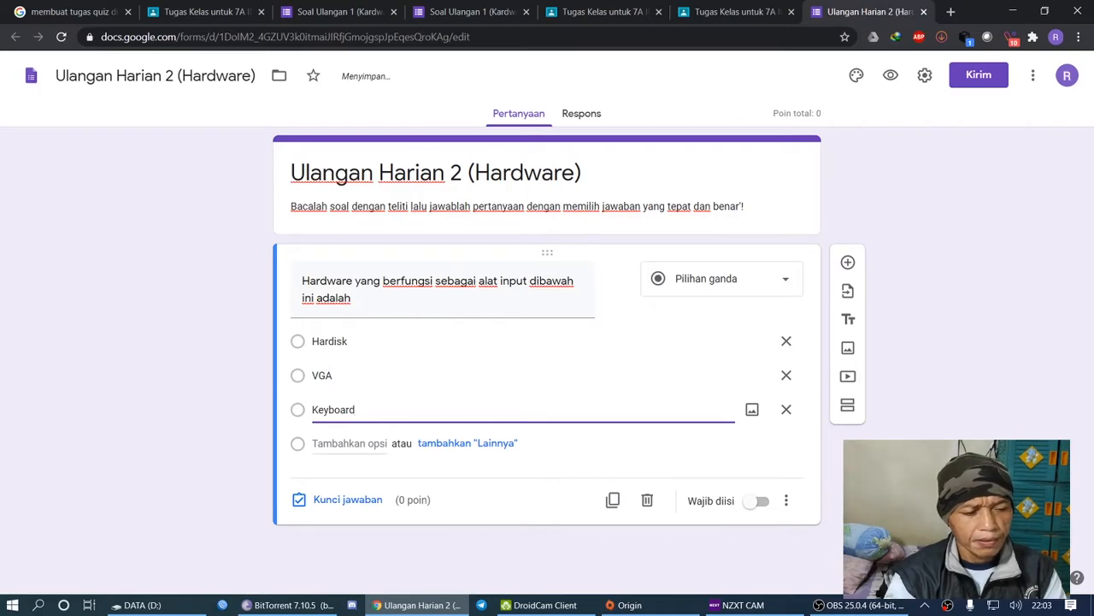
{"action": "left_click", "coordinate": [349, 443]}
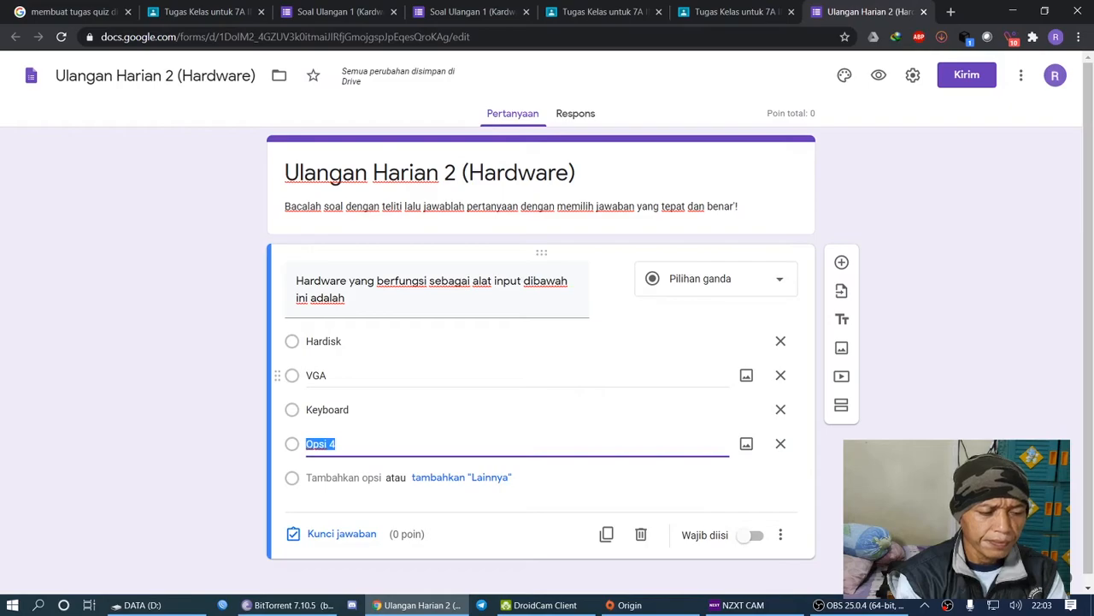
{"action": "type", "text": "Process"}
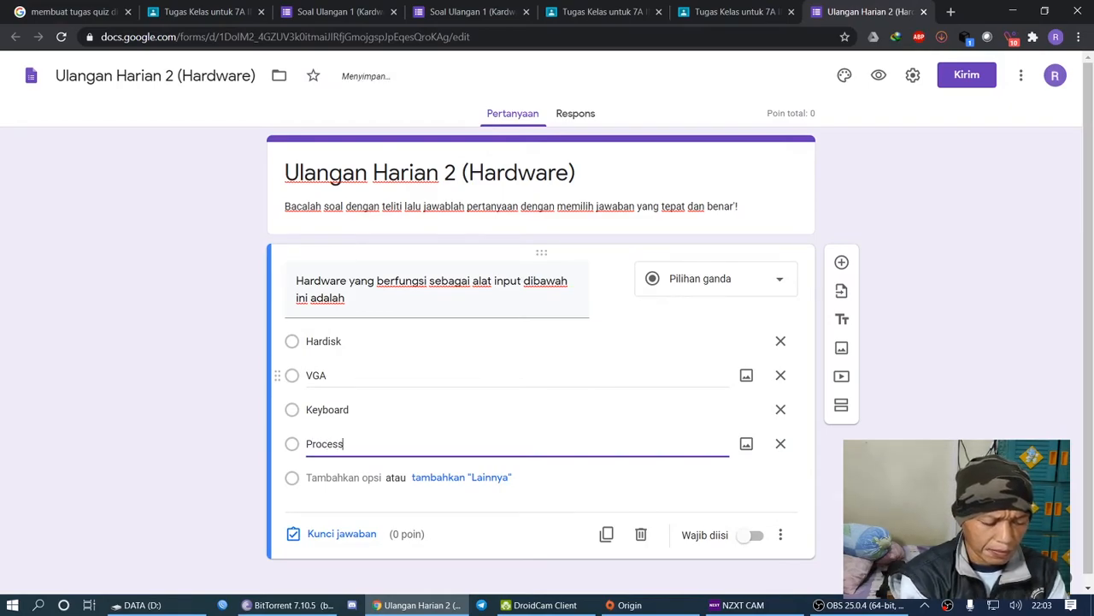
{"action": "type", "text": "or"}
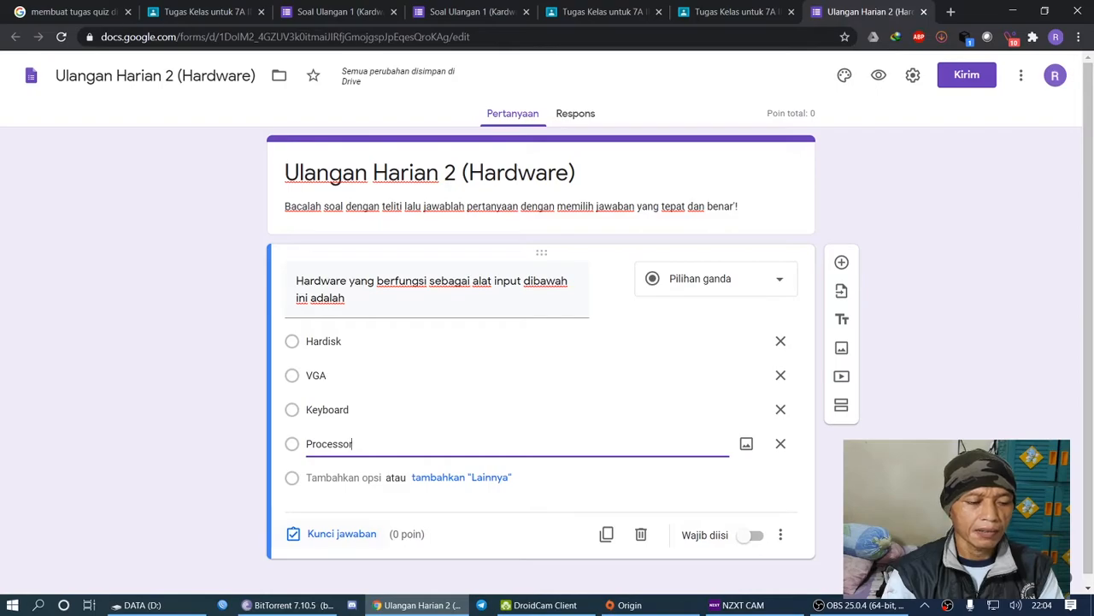
Set the question's answer key to "Keyboard" with a score of 10 points
{"action": "left_click", "coordinate": [342, 534]}
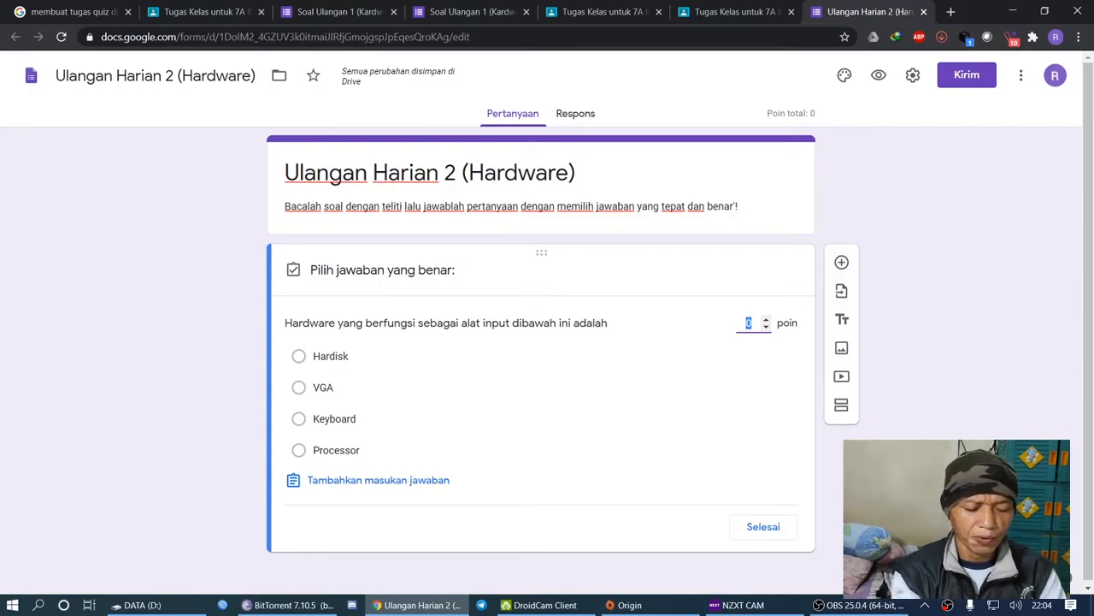
{"action": "type", "text": "10"}
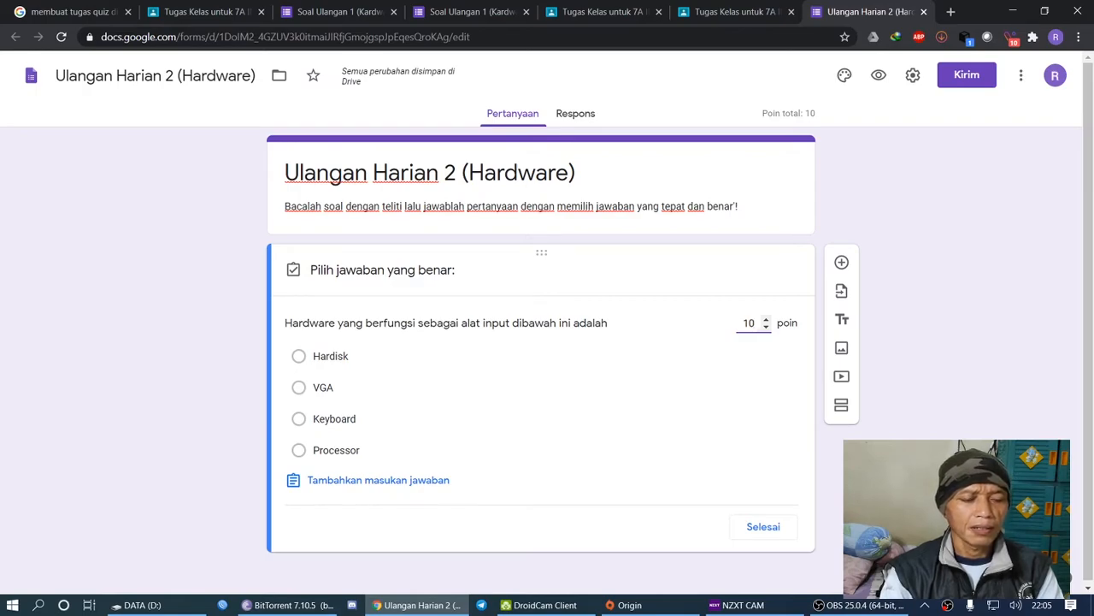
{"action": "left_click", "coordinate": [299, 419]}
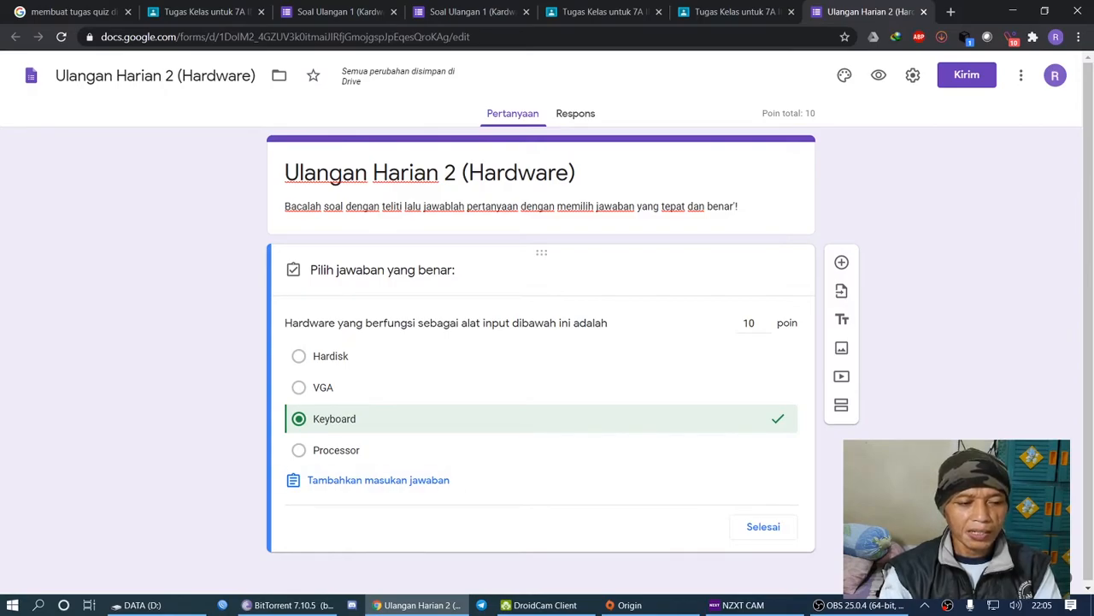
Review the form's general, presentation and quiz settings, leaving them without saving any change
{"action": "left_click", "coordinate": [913, 76]}
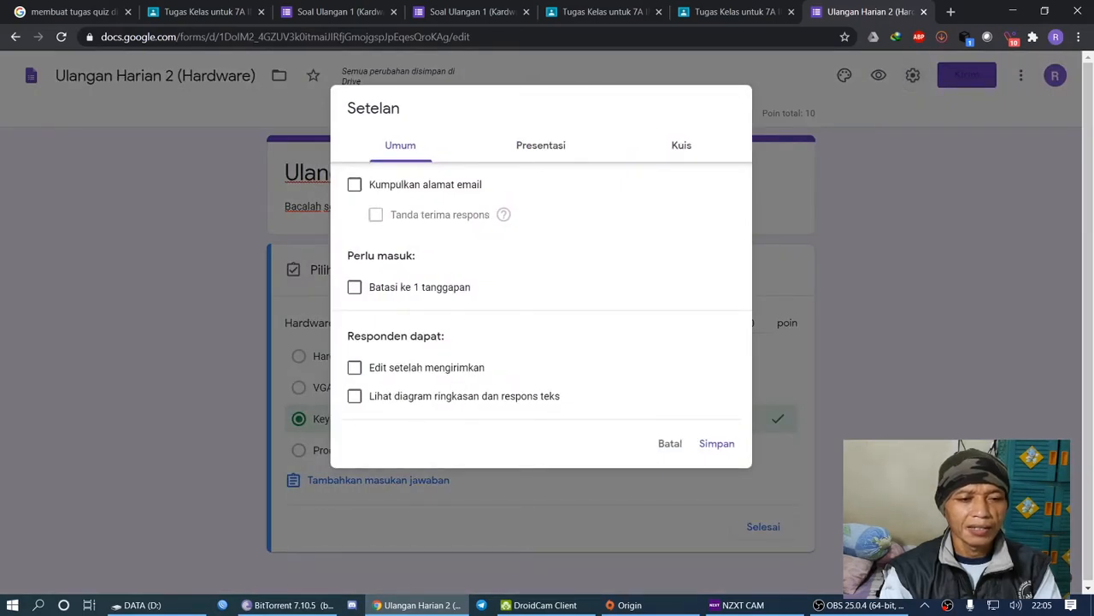
{"action": "left_click", "coordinate": [670, 442]}
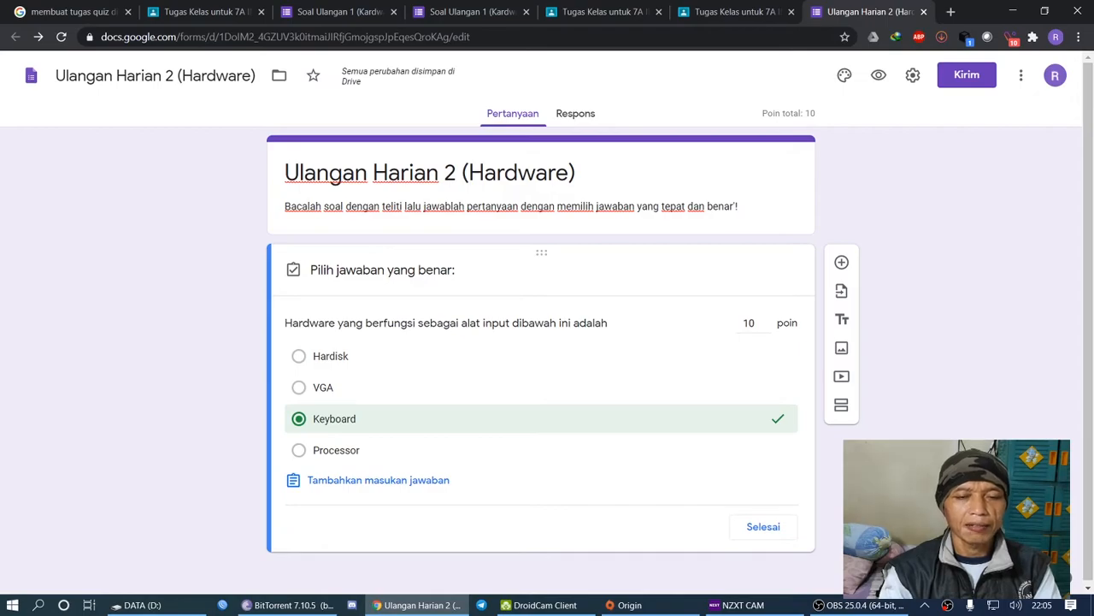
{"action": "left_click", "coordinate": [913, 75]}
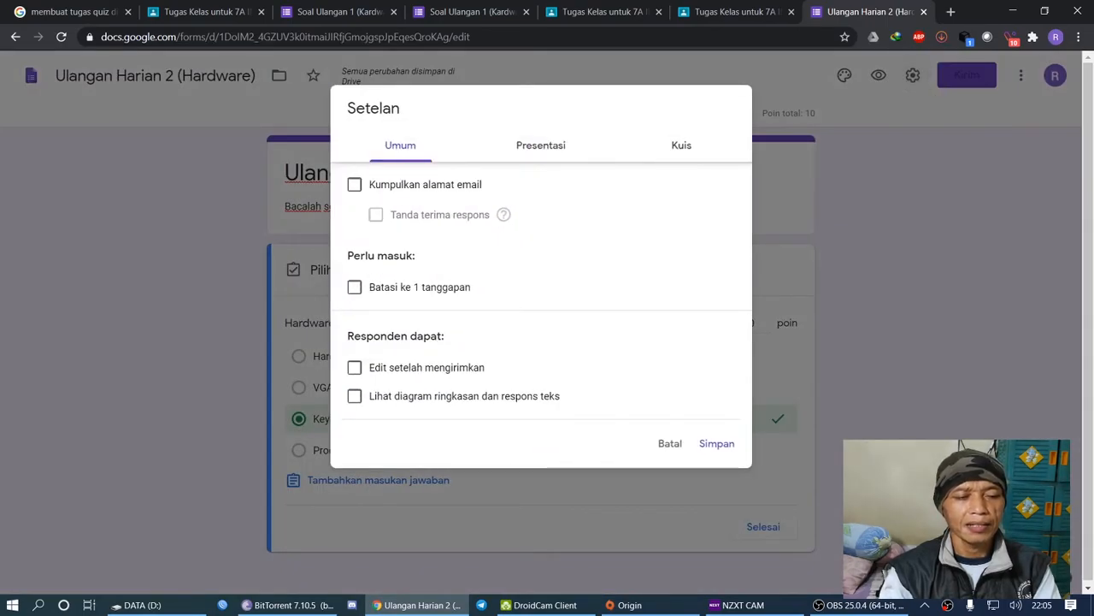
{"action": "left_click", "coordinate": [540, 146]}
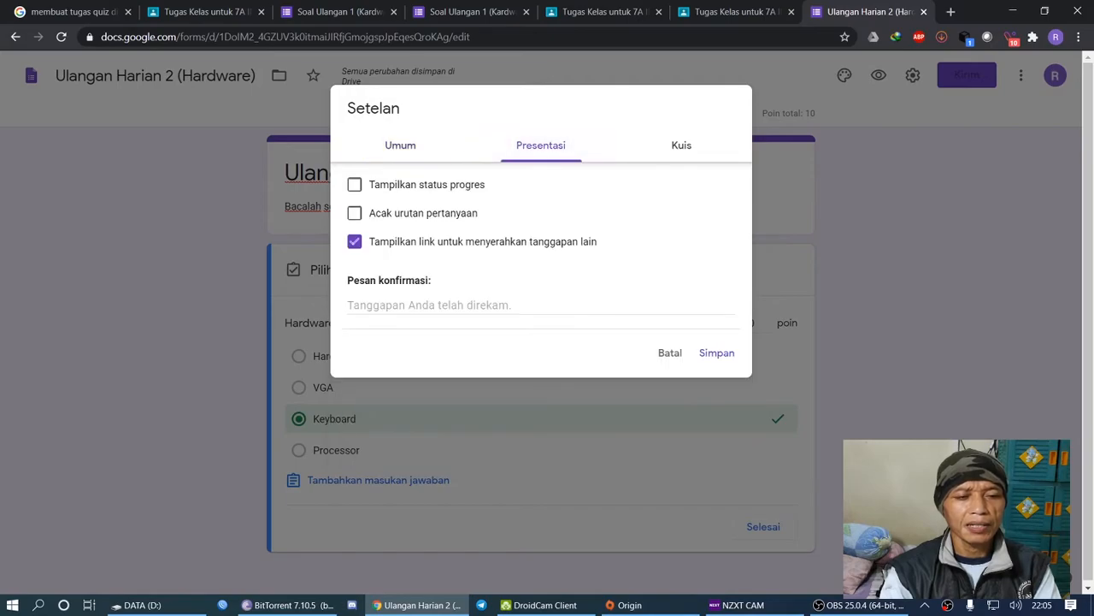
{"action": "left_click", "coordinate": [682, 145]}
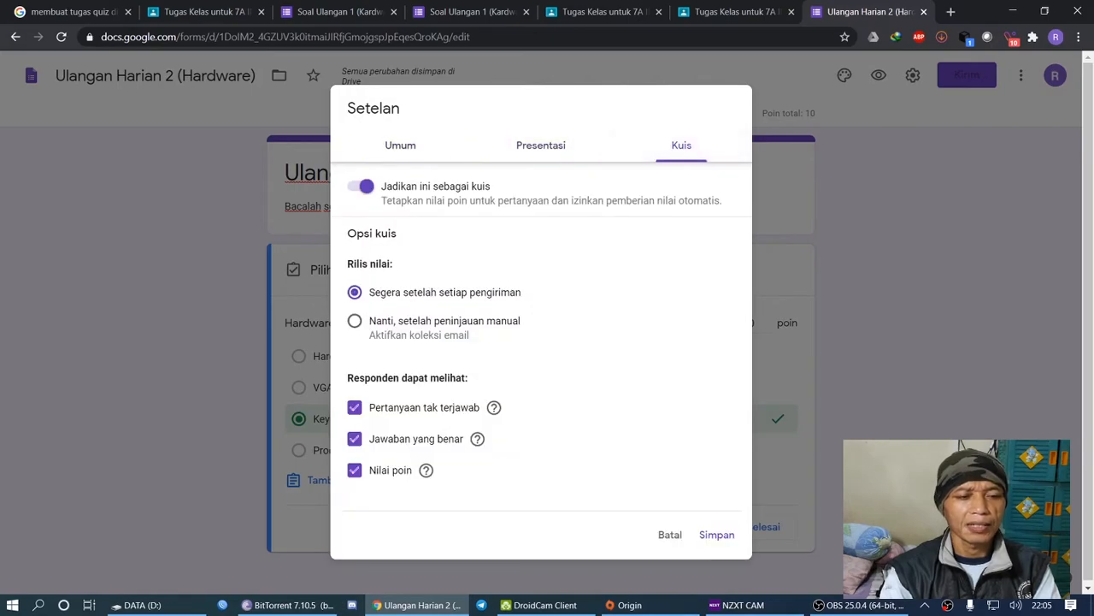
{"action": "left_click", "coordinate": [540, 145]}
{"action": "left_click", "coordinate": [400, 146]}
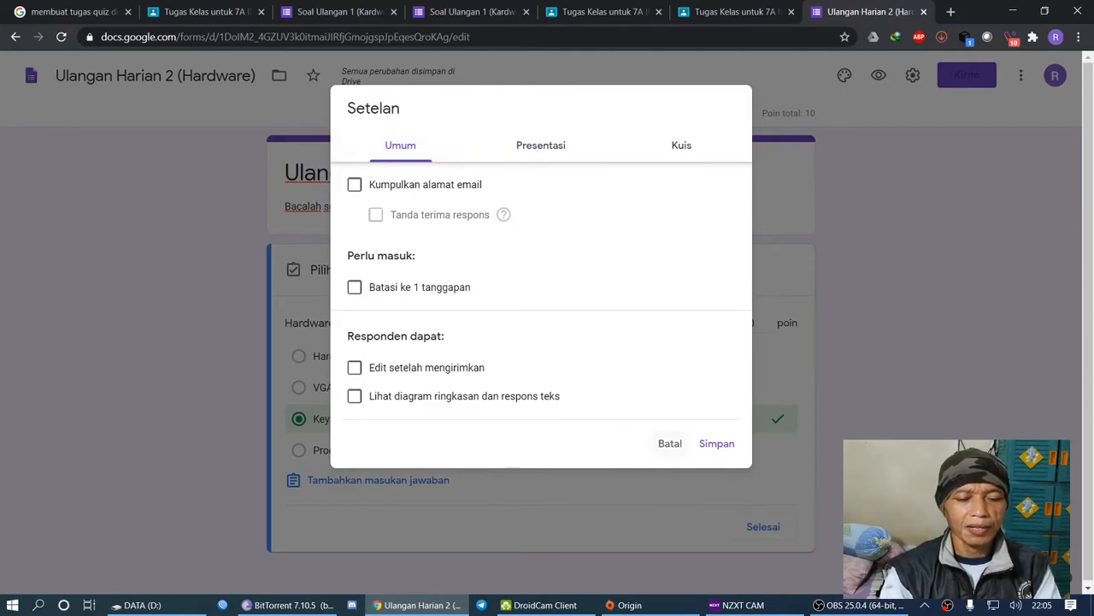
{"action": "left_click", "coordinate": [669, 442]}
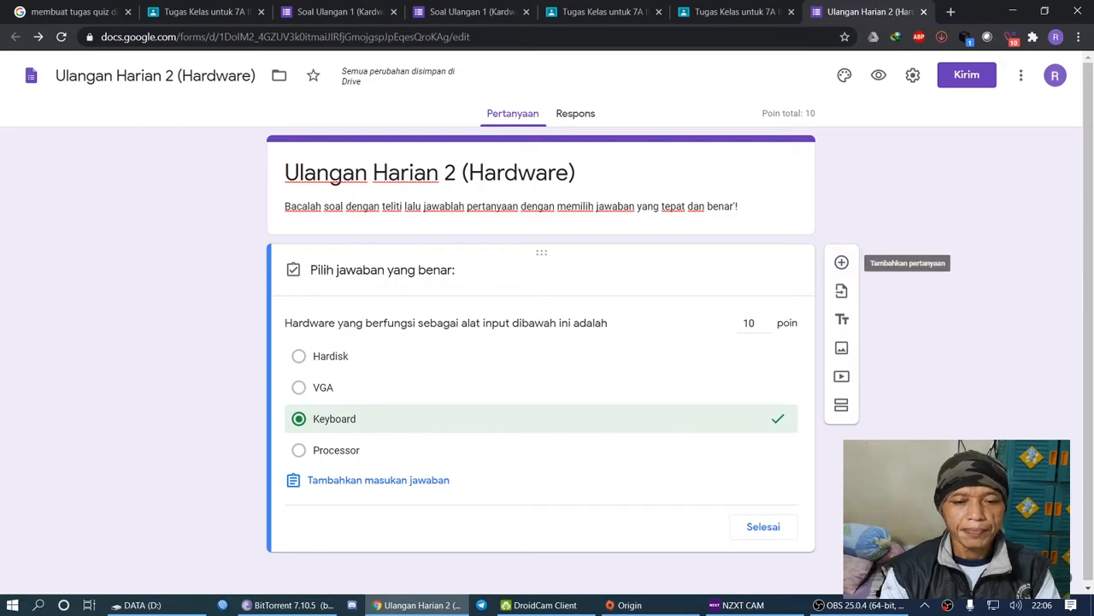
Add a second question and begin its text with "Gambar di bawah ini"
{"action": "left_click", "coordinate": [842, 263]}
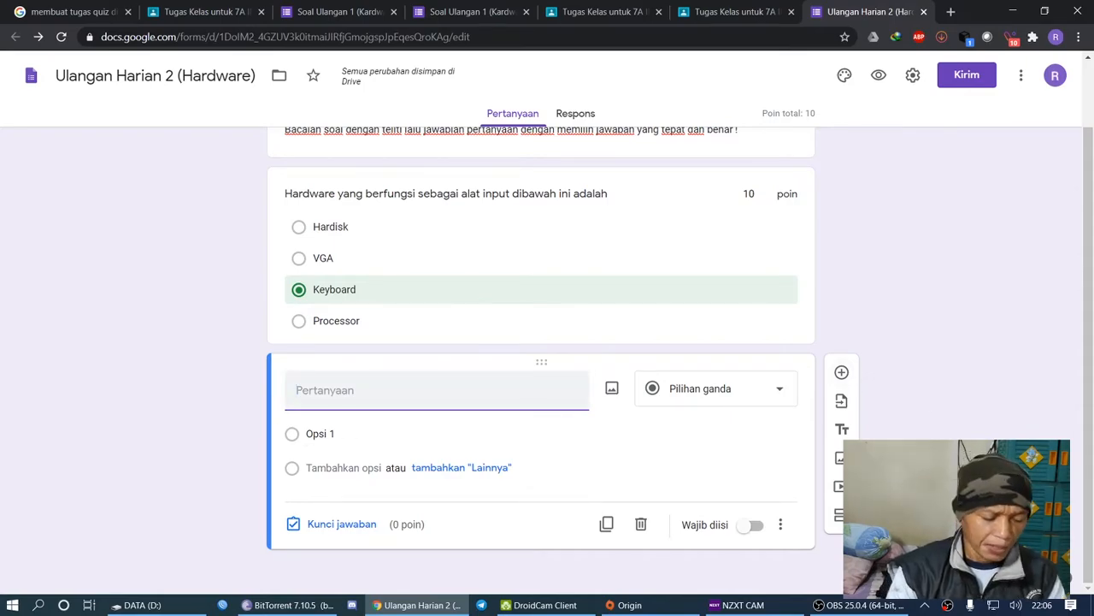
{"action": "type", "text": "gam"}
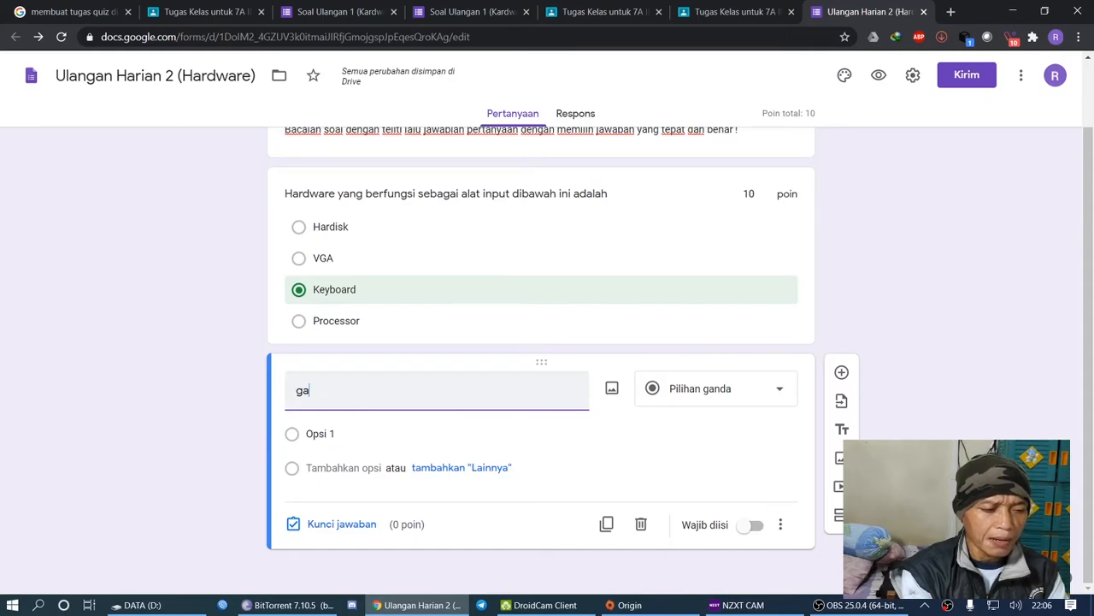
{"action": "key", "text": "BackSpace"}
{"action": "key", "text": "BackSpace"}
{"action": "key", "text": "BackSpace"}
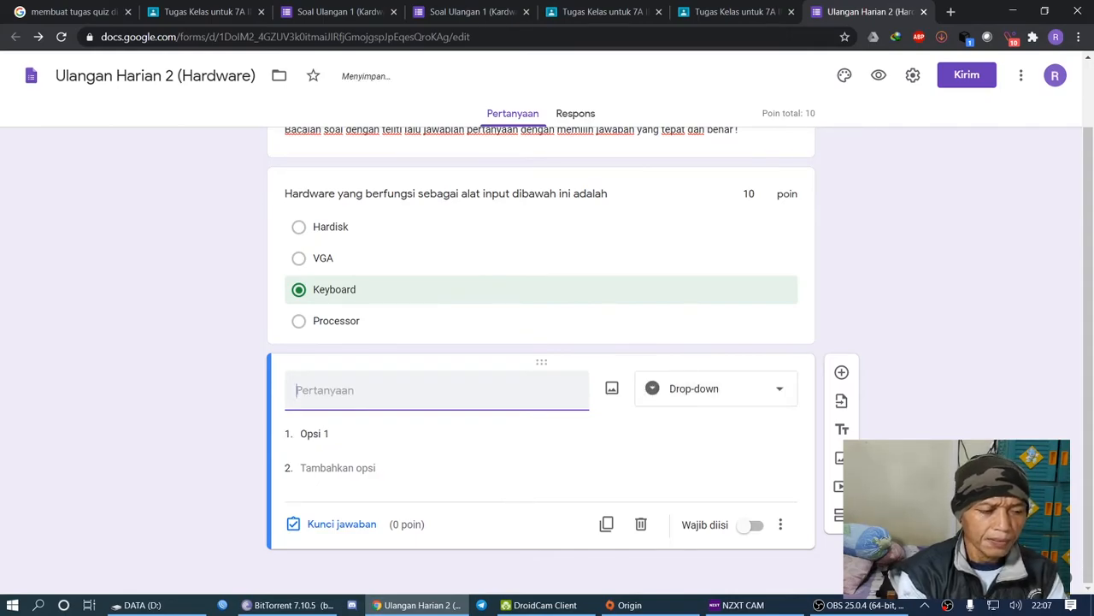
{"action": "type", "text": "Gamba"}
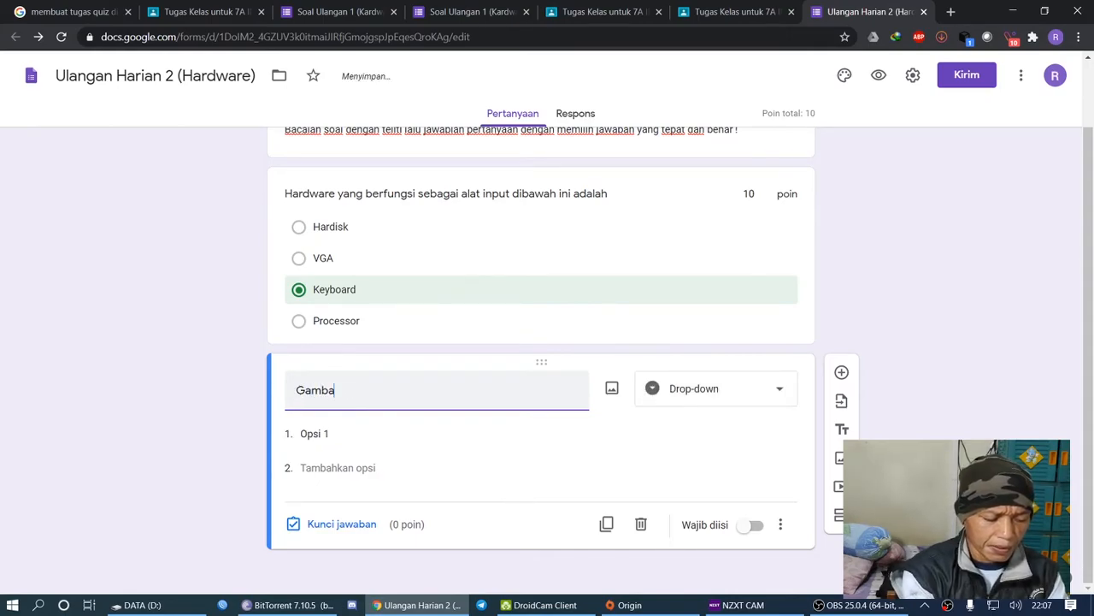
{"action": "type", "text": "r"}
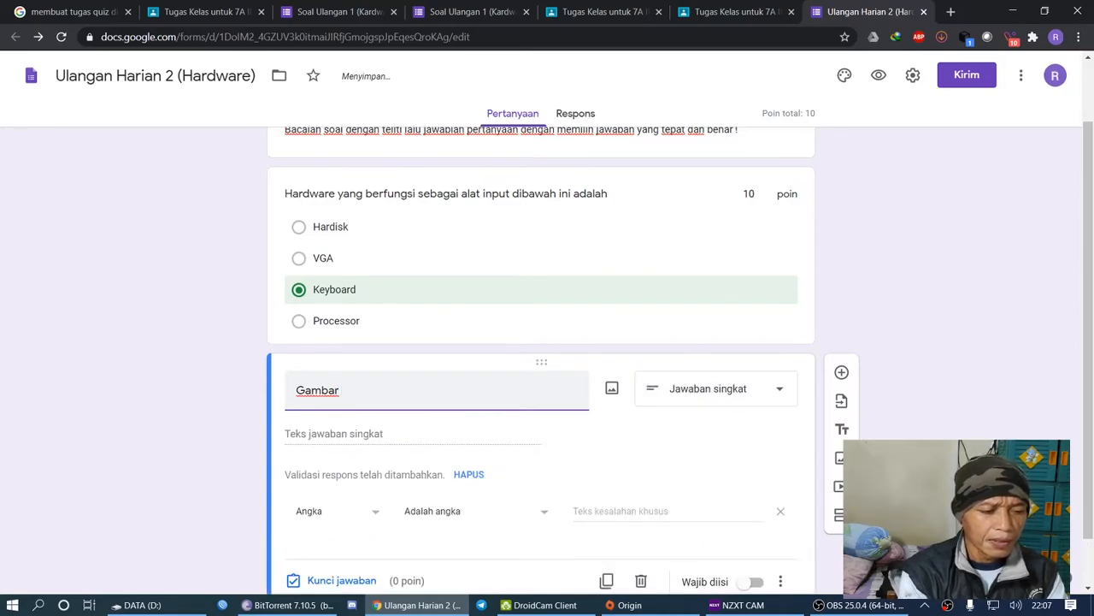
{"action": "type", "text": " dibawah"}
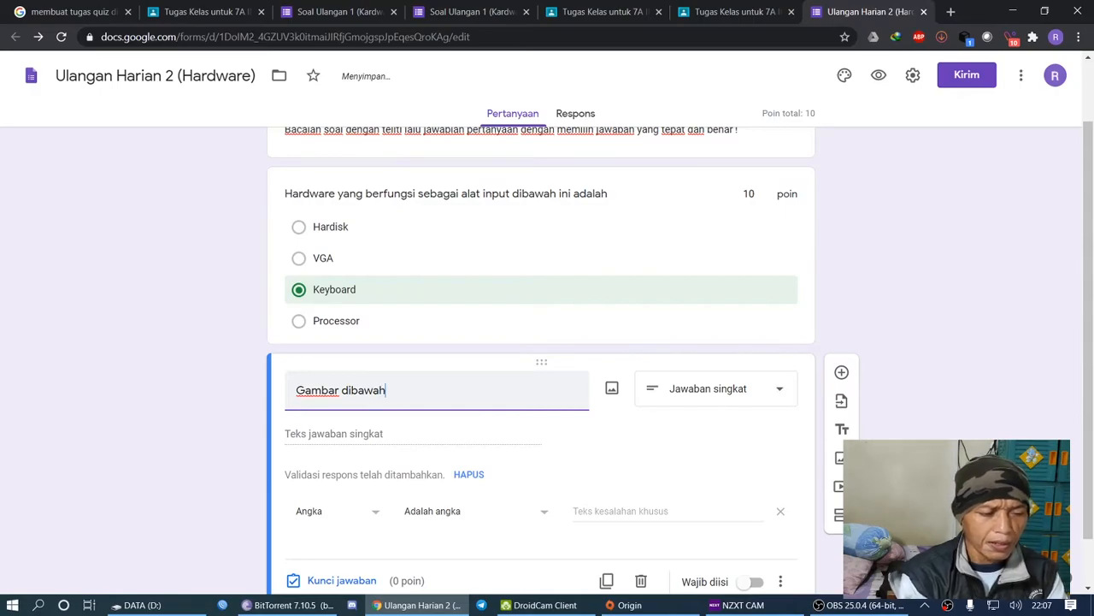
{"action": "type", "text": " ini"}
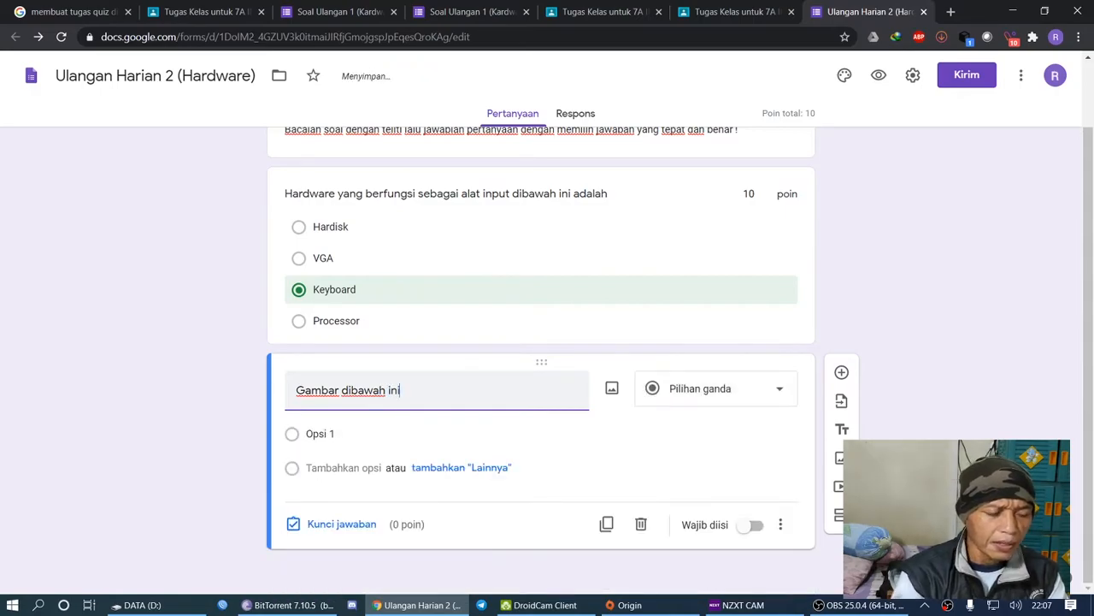
{"action": "left_click", "coordinate": [349, 389]}
{"action": "key", "text": "BackSpace"}
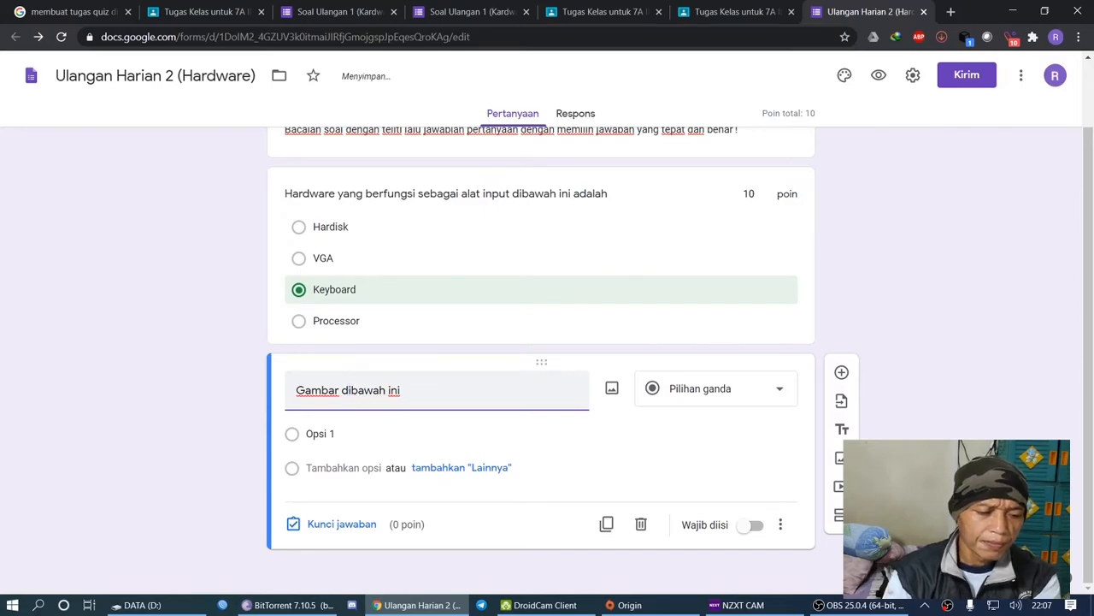
{"action": "key", "text": "Right"}
{"action": "key", "text": "End"}
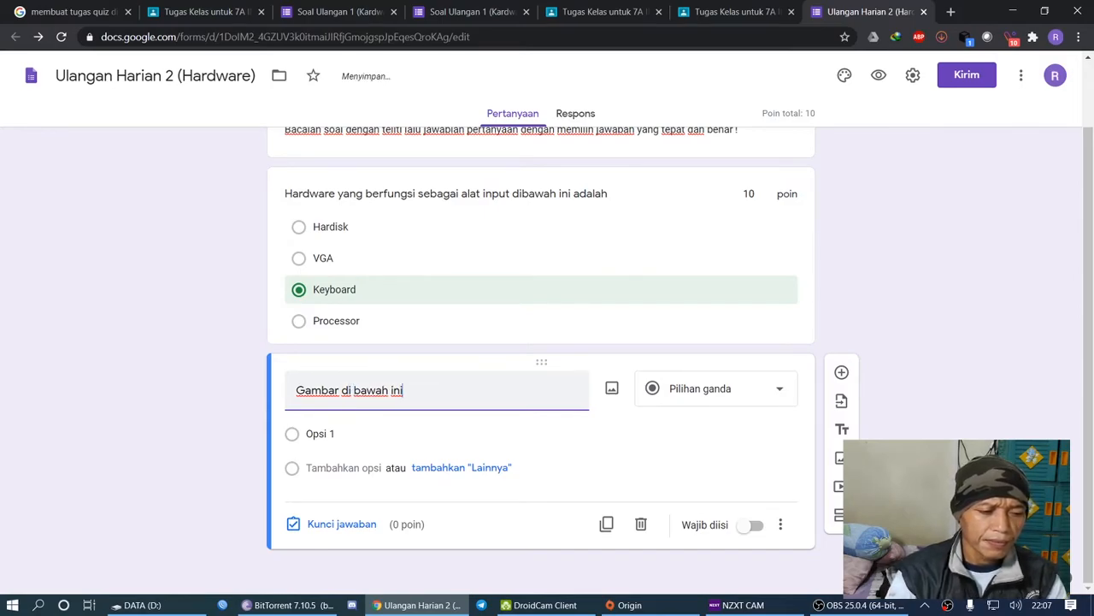
{"action": "type", "text": "ter"}
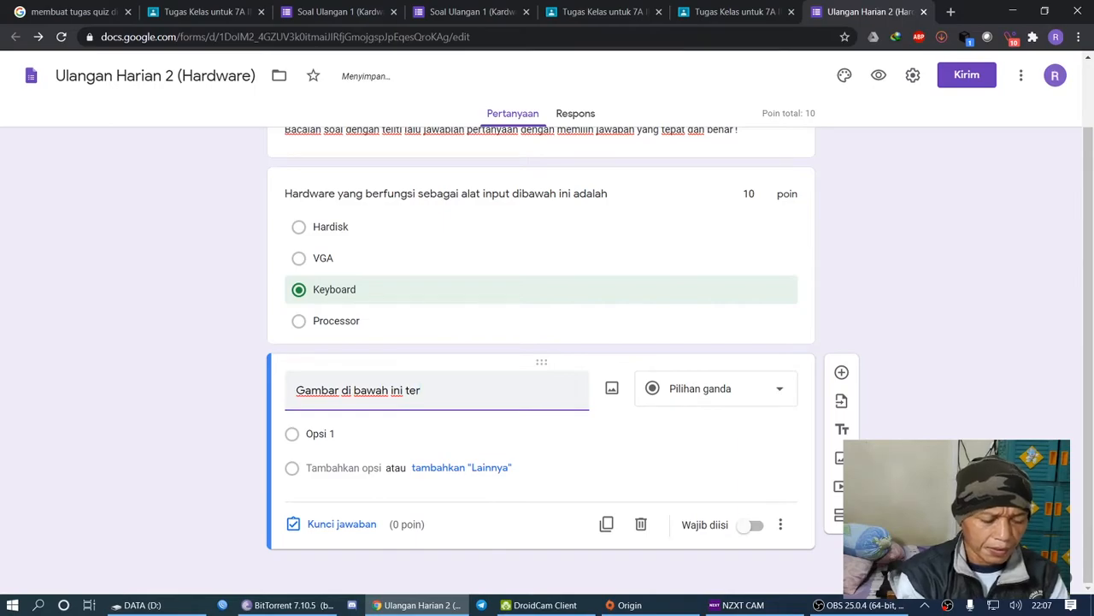
{"action": "type", "text": "masuk"}
{"action": "key", "text": "BackSpace"}
{"action": "key", "text": "BackSpace"}
{"action": "key", "text": "BackSpace"}
{"action": "key", "text": "BackSpace"}
{"action": "key", "text": "BackSpace"}
{"action": "key", "text": "BackSpace"}
{"action": "key", "text": "BackSpace"}
{"action": "key", "text": "BackSpace"}
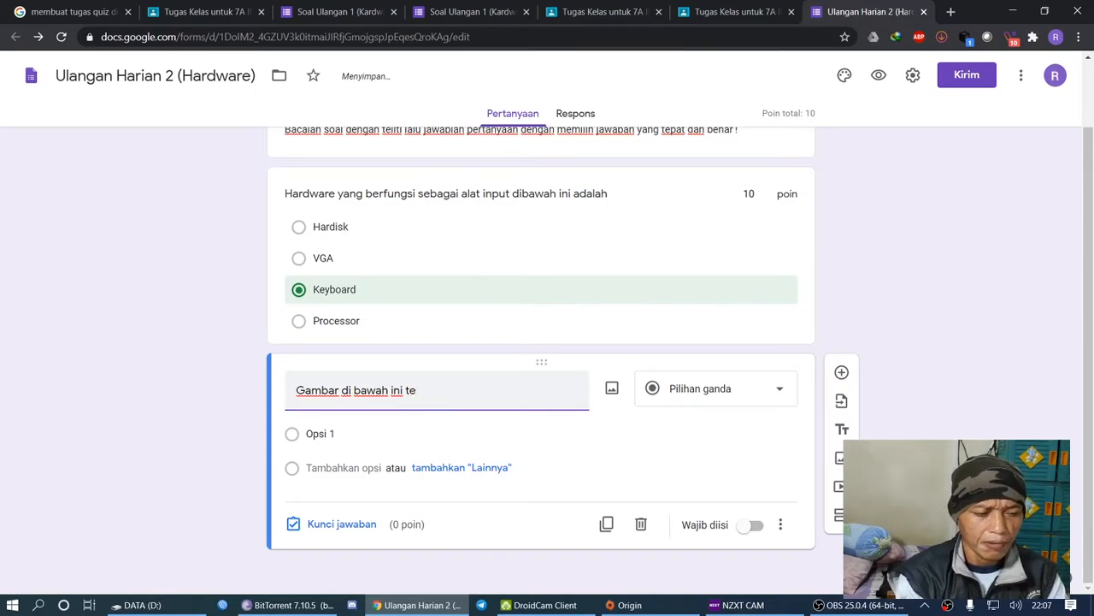
Complete the second question's text so it reads "Gambar di bawah ini berfungsi sebagai....Komputer"
{"action": "type", "text": "ber"}
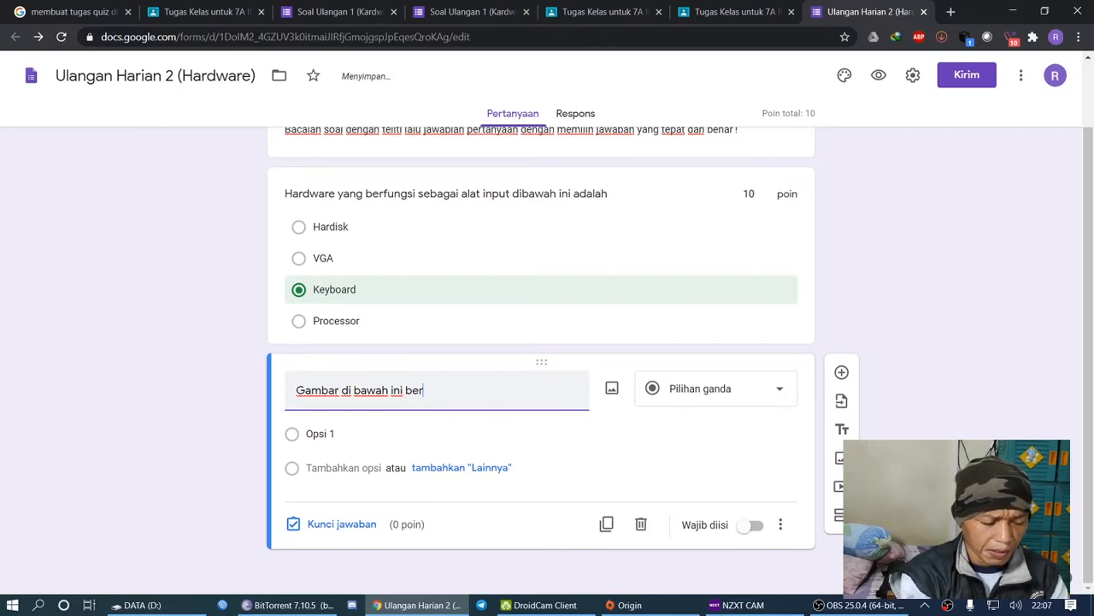
{"action": "type", "text": "fungsi se"}
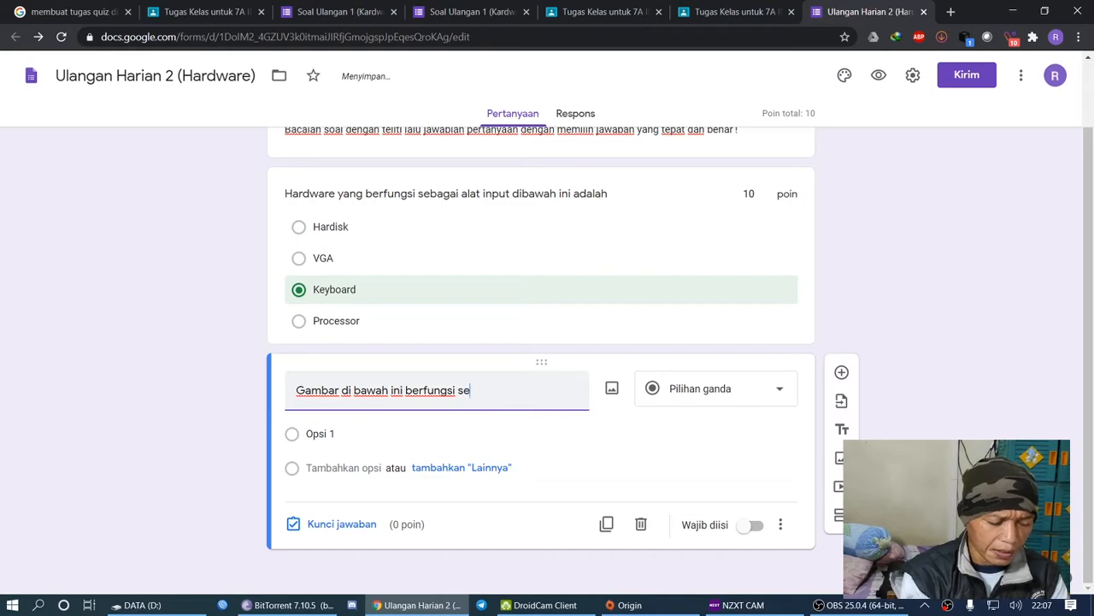
{"action": "type", "text": "bagai....Ko"}
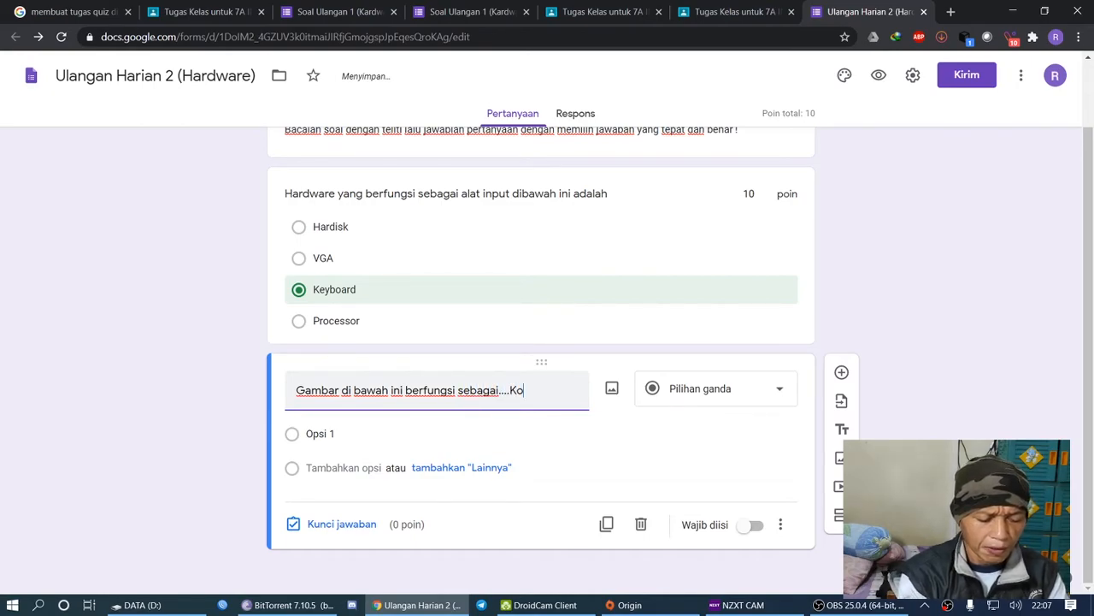
{"action": "type", "text": "mputer"}
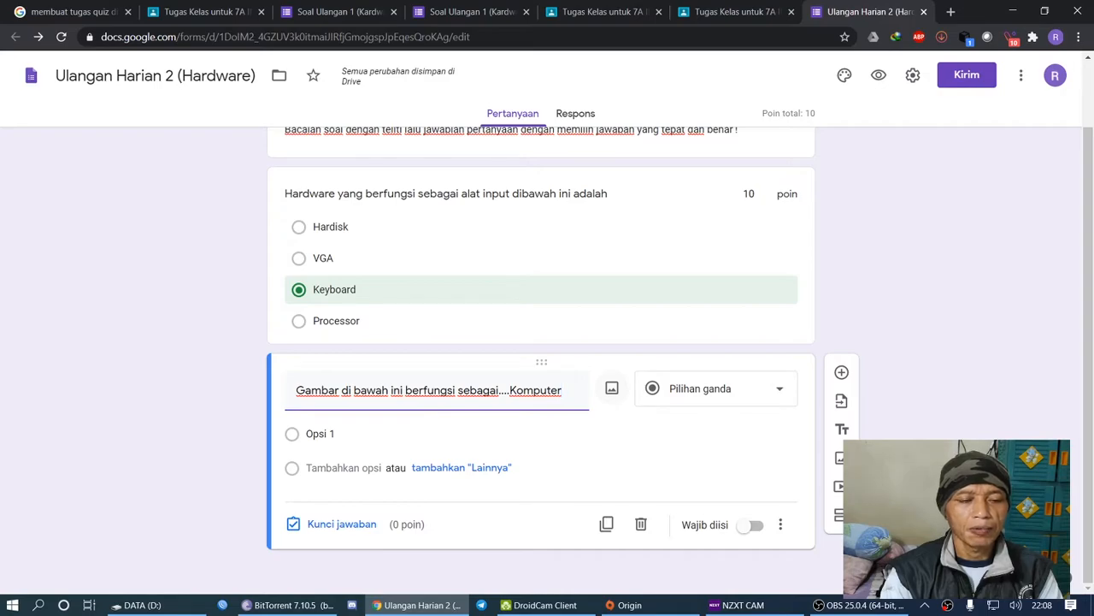
Search Google Images for "alat input komputer" to insert a picture into the second question
{"action": "left_click", "coordinate": [611, 388]}
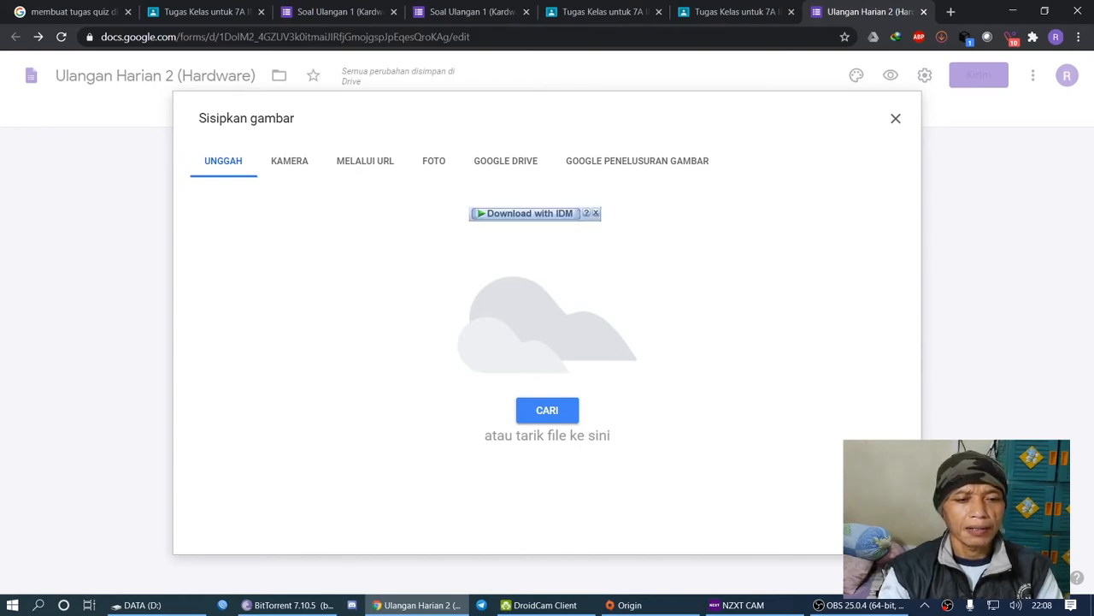
{"action": "left_click", "coordinate": [637, 161]}
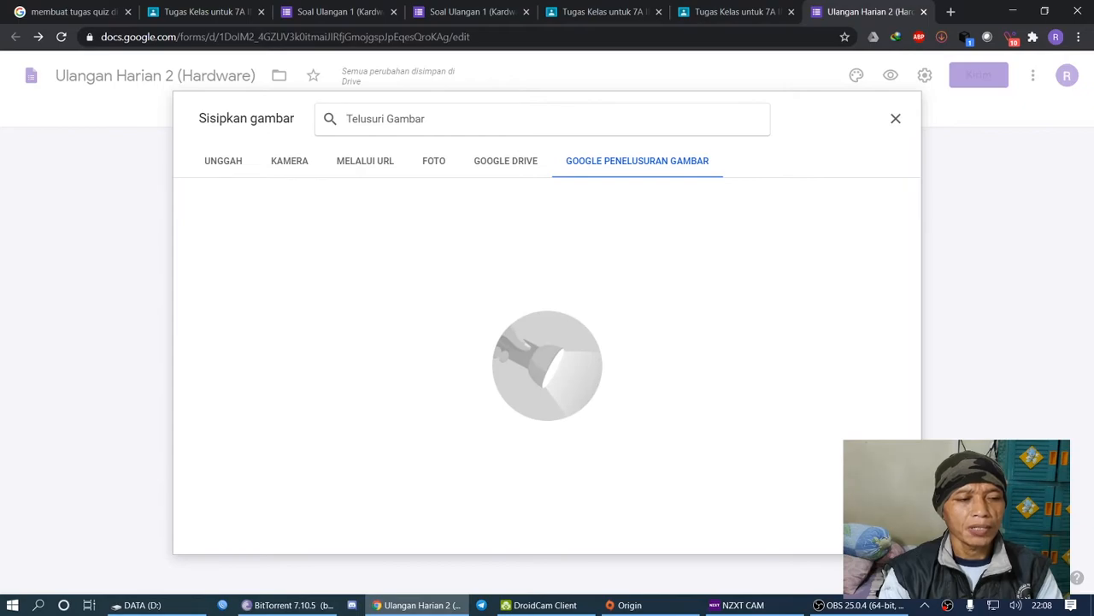
{"action": "left_click", "coordinate": [895, 118]}
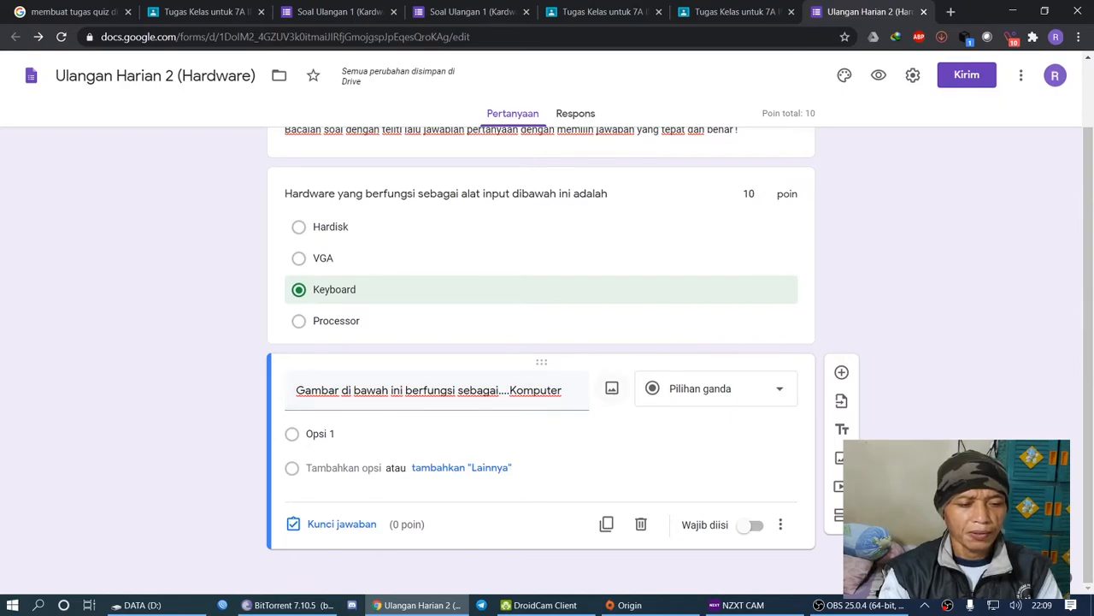
{"action": "left_click", "coordinate": [612, 389]}
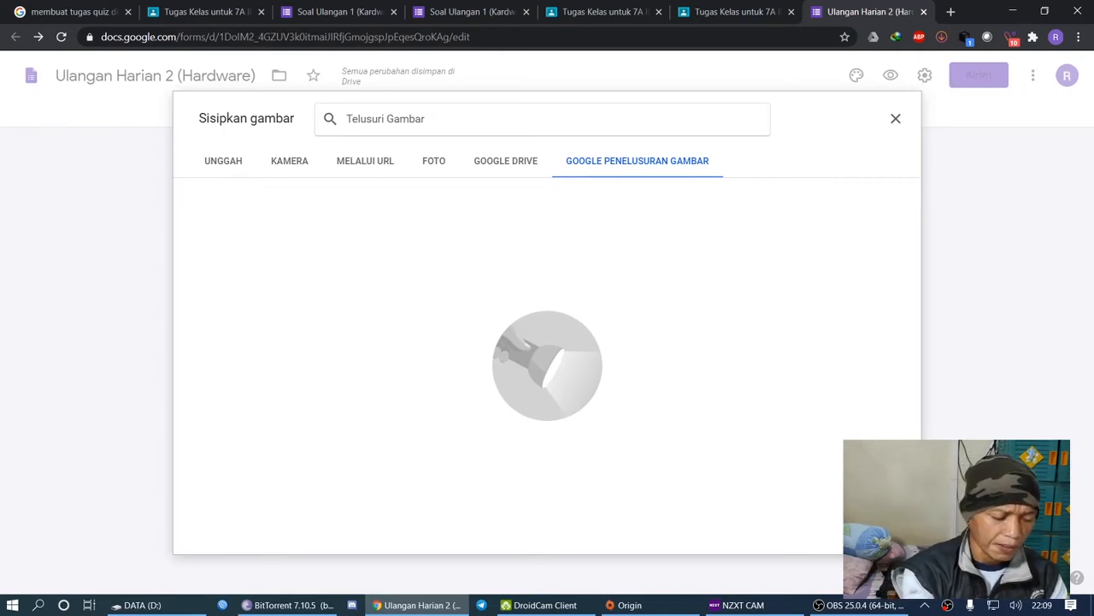
{"action": "type", "text": "alat input komputer"}
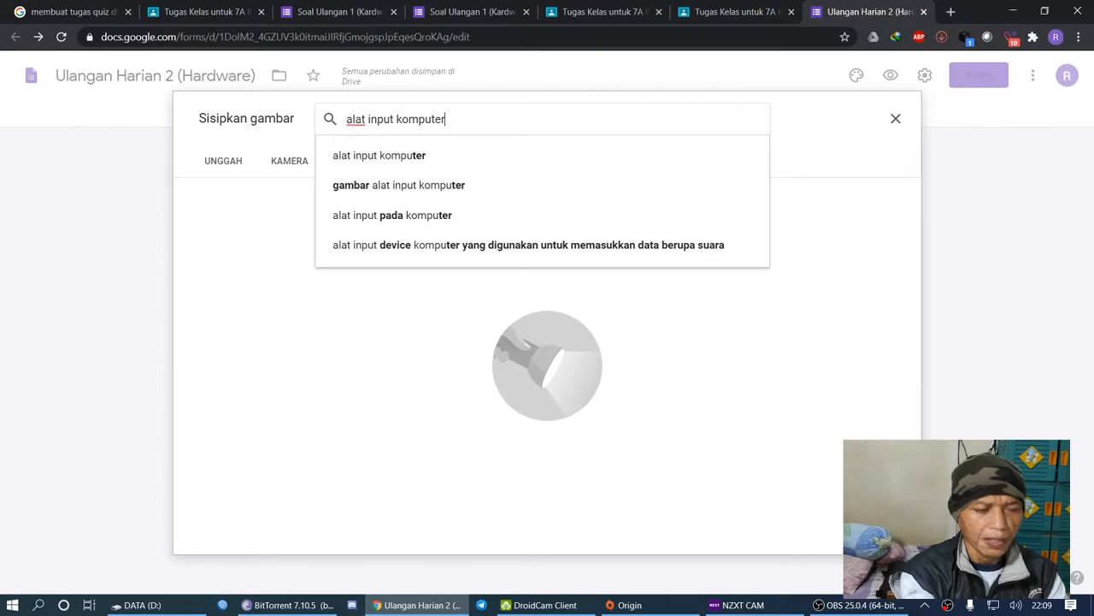
{"action": "key", "text": "Return"}
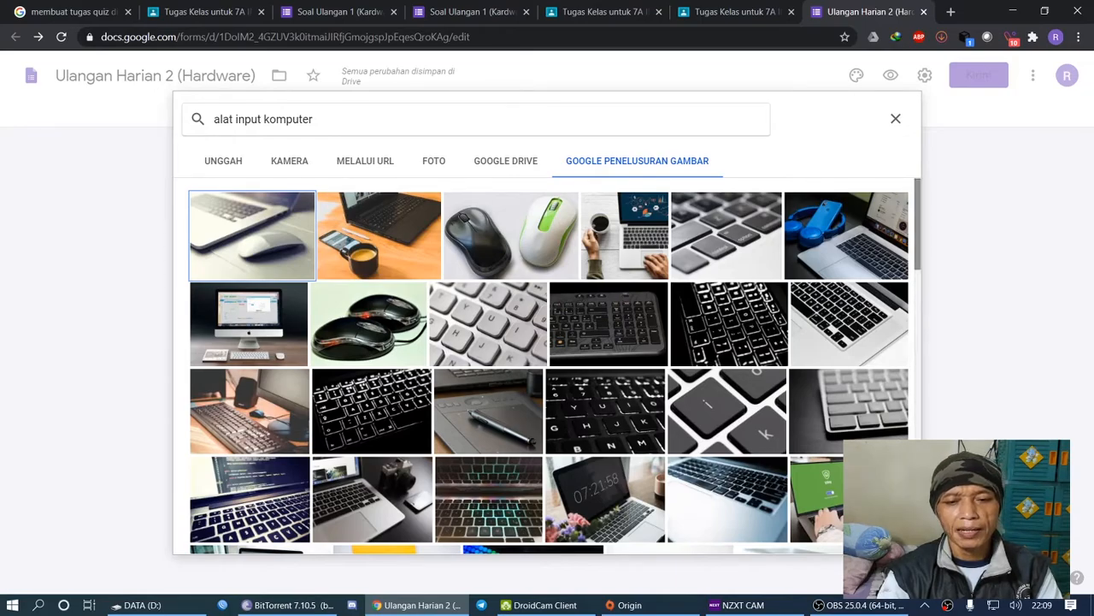
Browse the image results and insert the photo of a complete light-coloured keyboard on a dark background into the second question
{"action": "scroll", "coordinate": [549, 366], "scroll_direction": "down", "scroll_amount": 10}
{"action": "scroll", "coordinate": [550, 365], "scroll_direction": "down", "scroll_amount": 12}
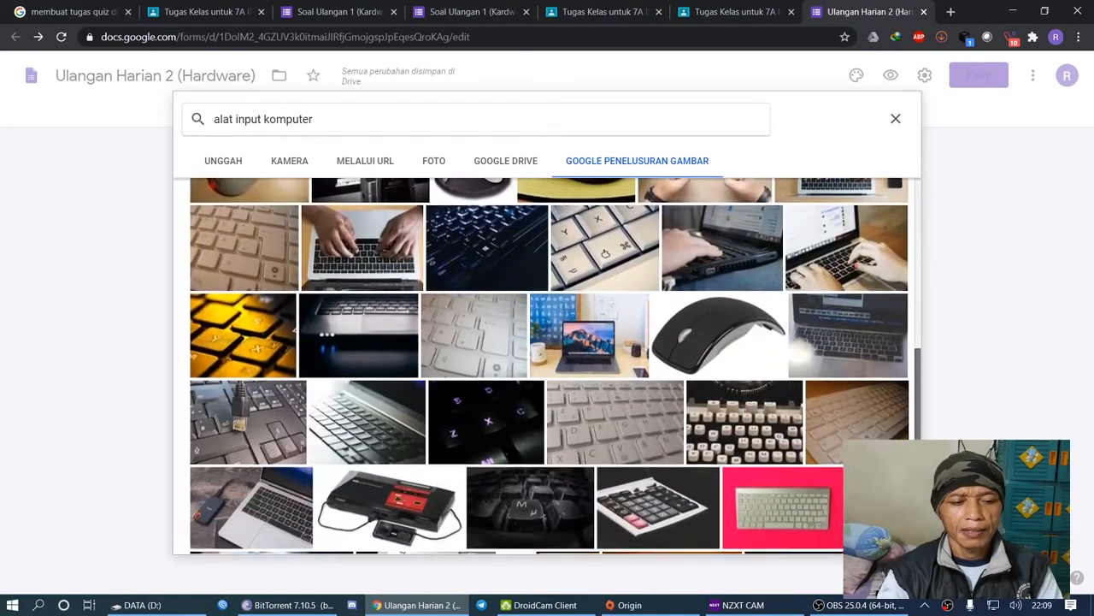
{"action": "scroll", "coordinate": [549, 366], "scroll_direction": "down", "scroll_amount": 10}
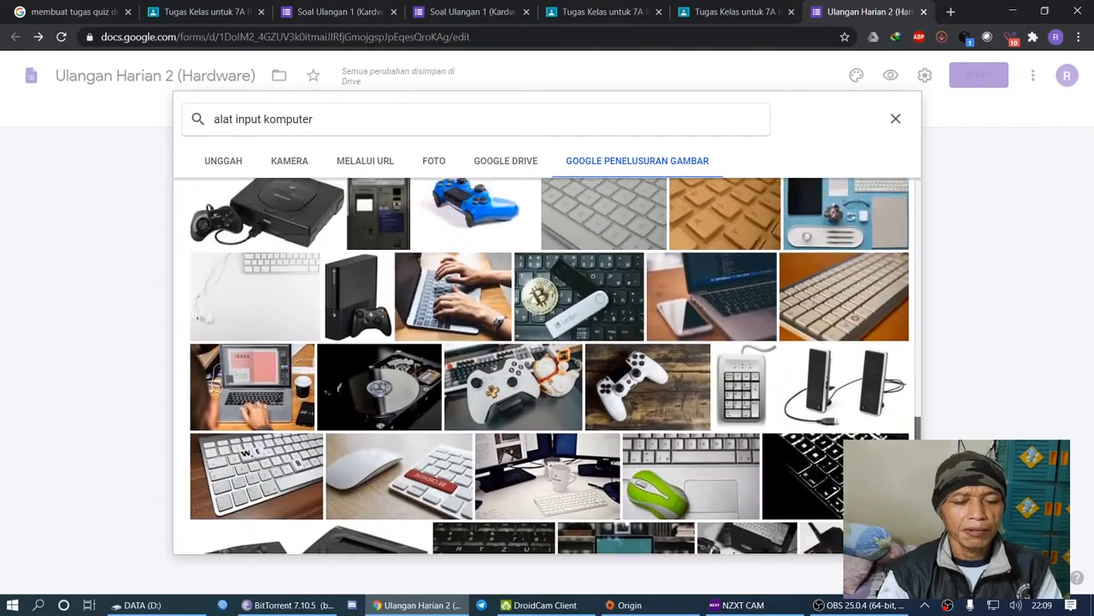
{"action": "scroll", "coordinate": [549, 366], "scroll_direction": "up", "scroll_amount": 8}
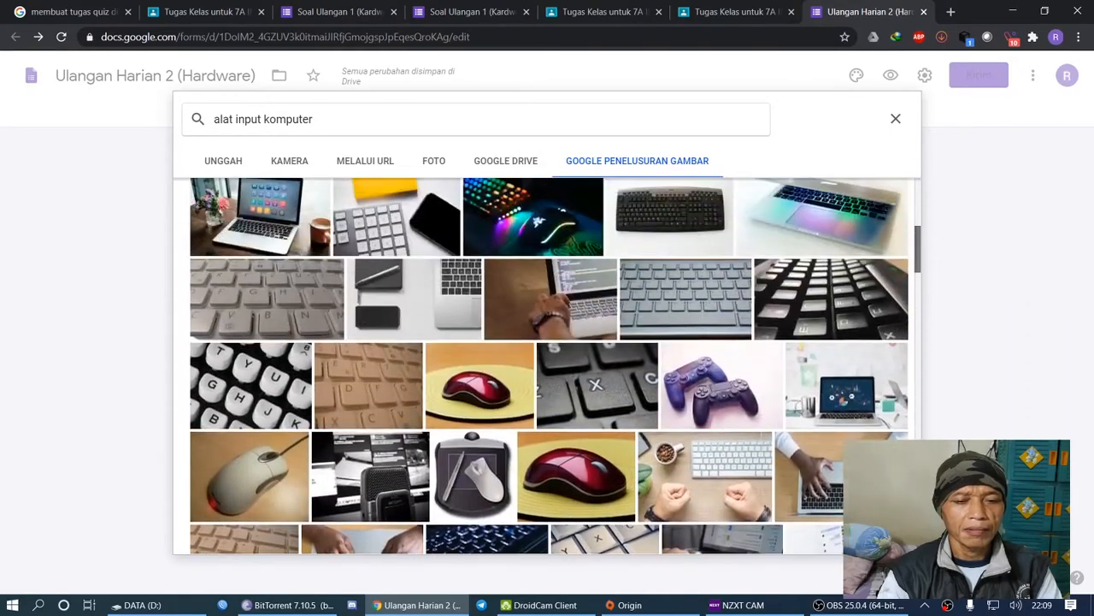
{"action": "scroll", "coordinate": [549, 366], "scroll_direction": "down", "scroll_amount": 2}
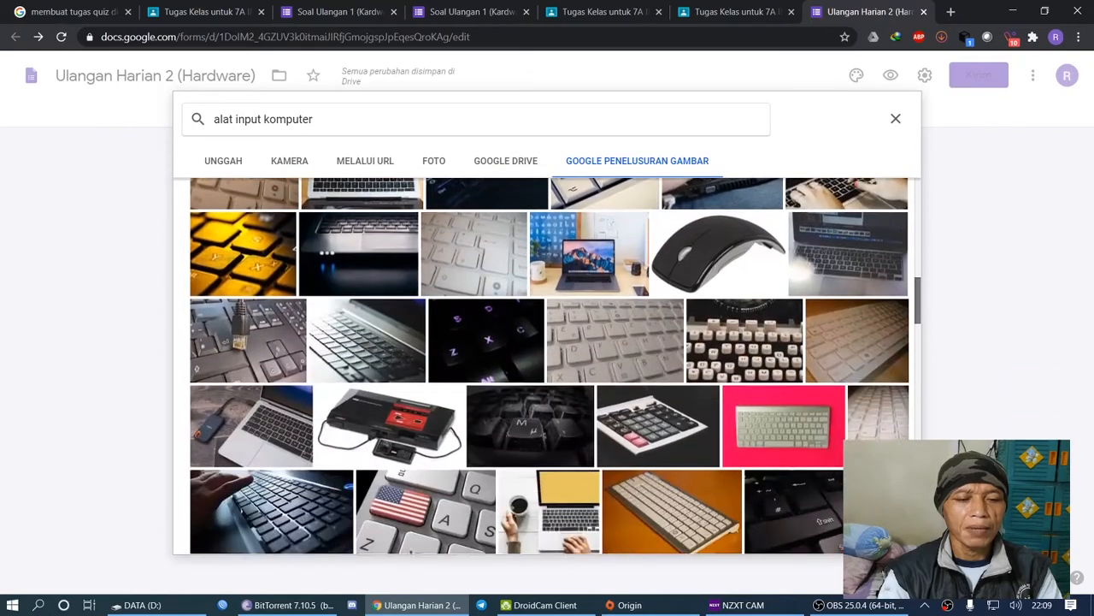
{"action": "scroll", "coordinate": [549, 366], "scroll_direction": "down", "scroll_amount": 1}
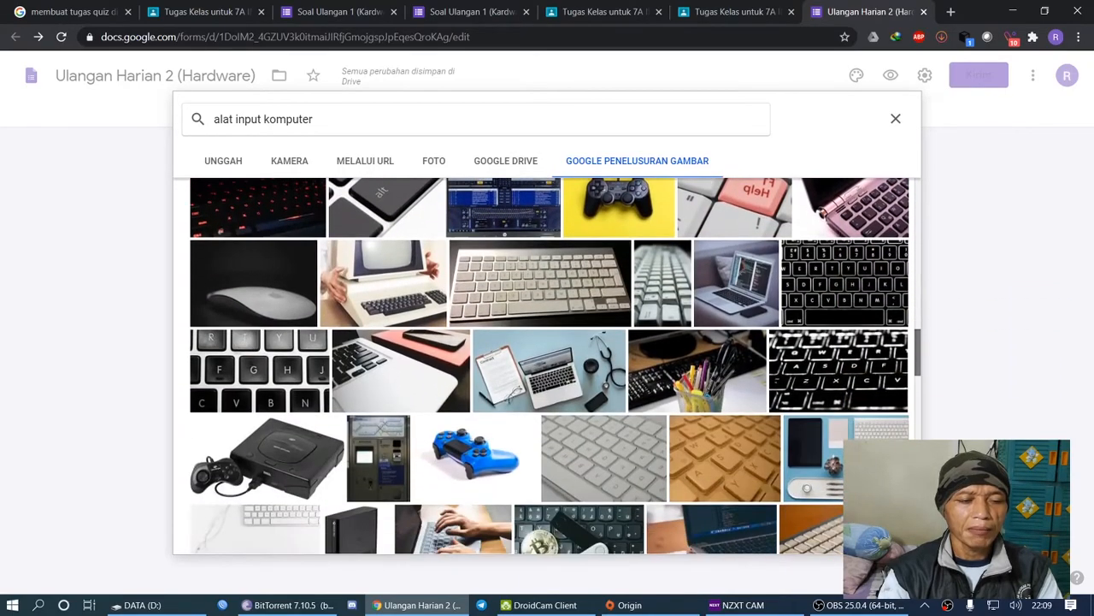
{"action": "scroll", "coordinate": [549, 366], "scroll_direction": "down", "scroll_amount": 2}
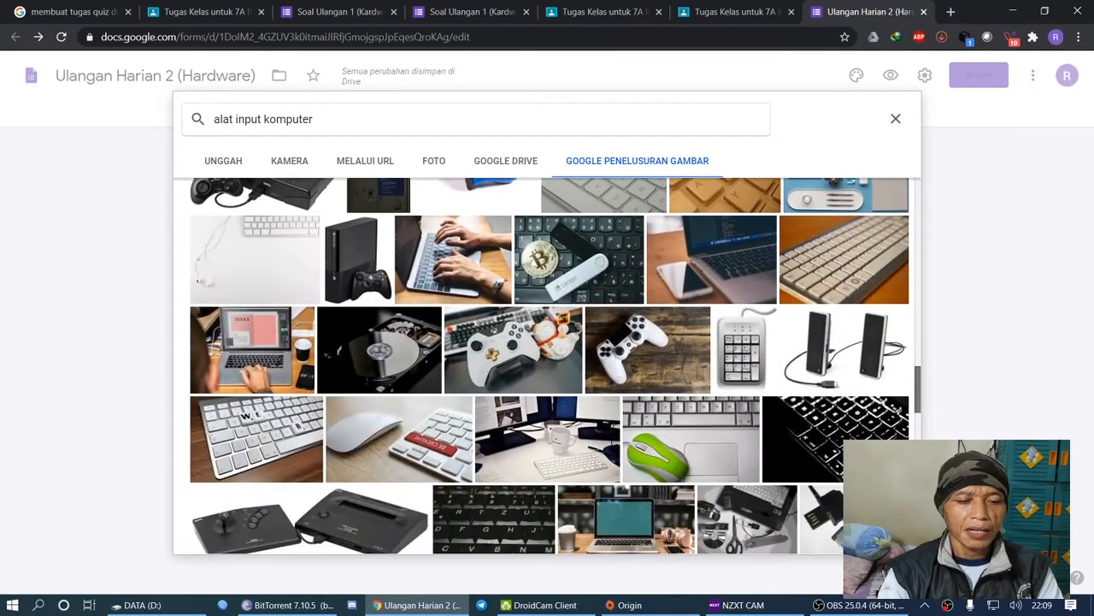
{"action": "scroll", "coordinate": [549, 366], "scroll_direction": "down", "scroll_amount": 10}
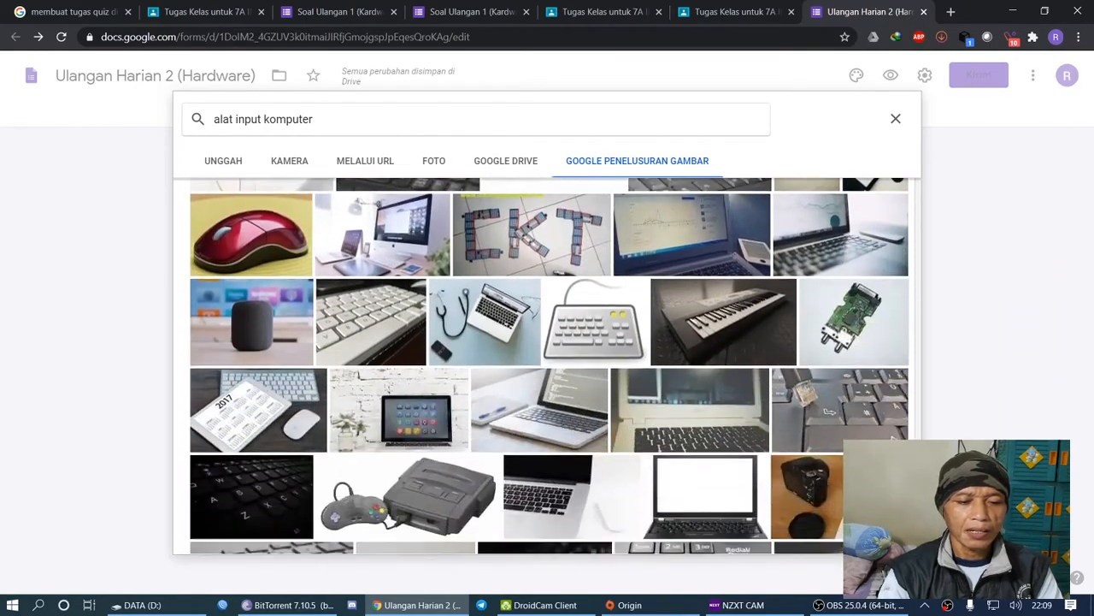
{"action": "scroll", "coordinate": [550, 366], "scroll_direction": "down", "scroll_amount": 10}
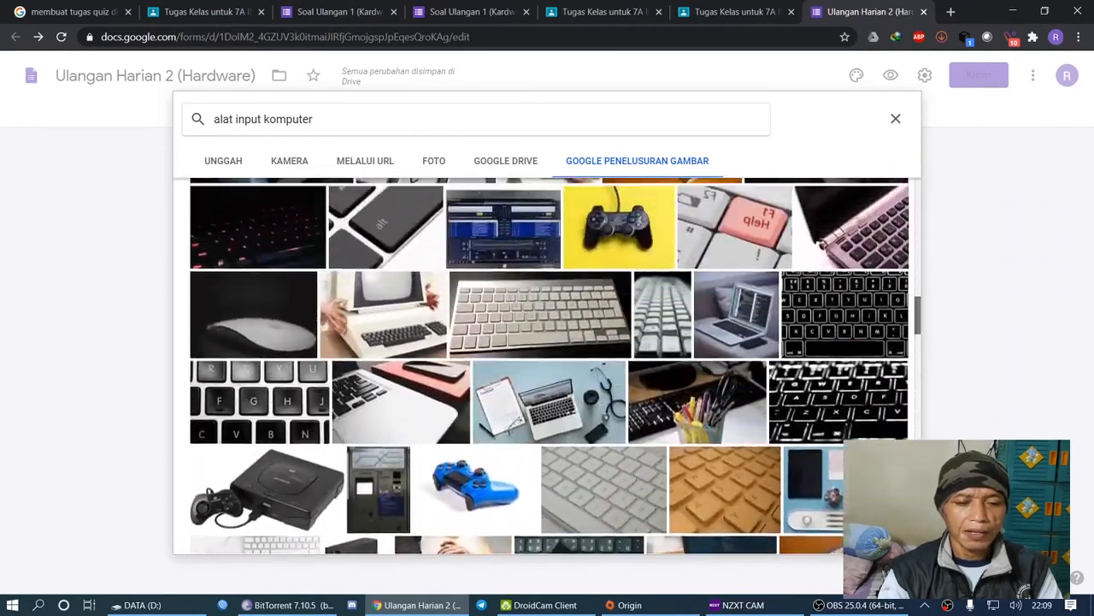
{"action": "scroll", "coordinate": [550, 366], "scroll_direction": "up", "scroll_amount": 5}
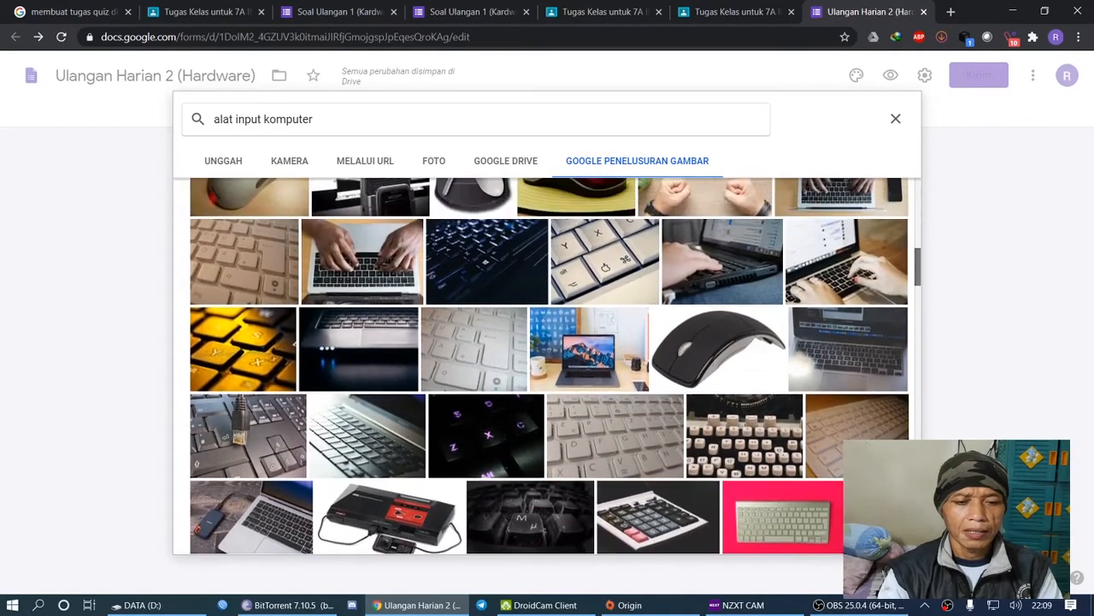
{"action": "scroll", "coordinate": [549, 366], "scroll_direction": "up", "scroll_amount": 1}
{"action": "scroll", "coordinate": [550, 366], "scroll_direction": "down", "scroll_amount": 10}
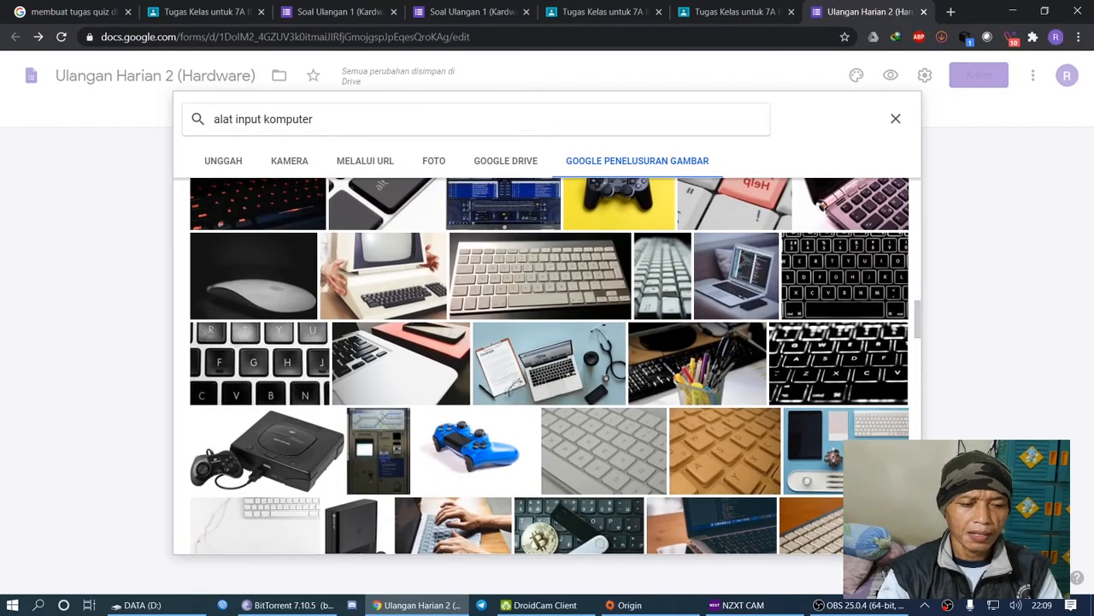
{"action": "left_click", "coordinate": [540, 277]}
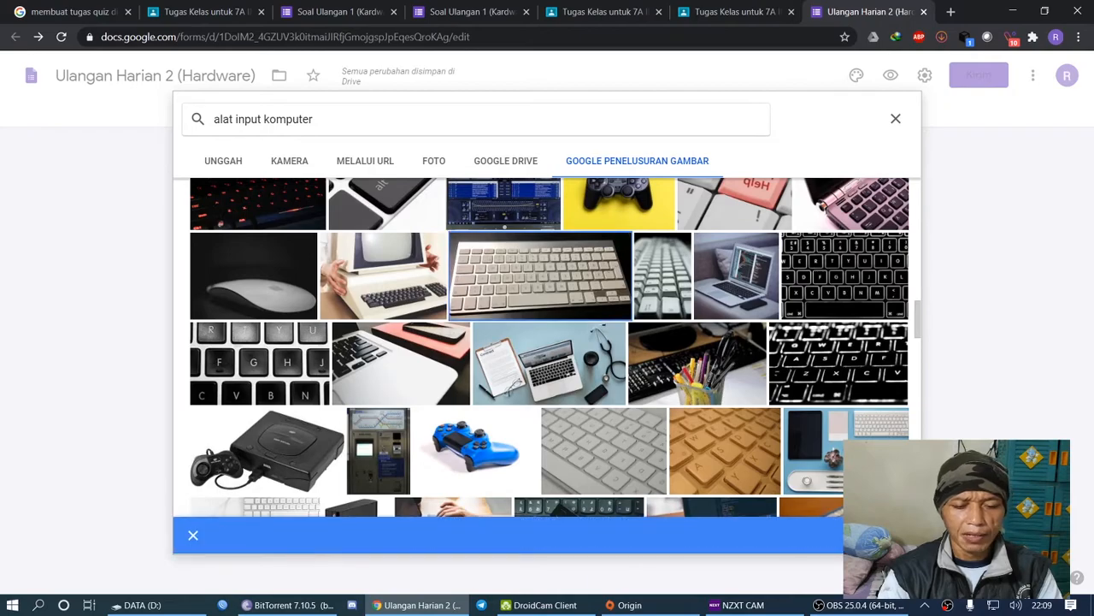
{"action": "left_click", "coordinate": [885, 535]}
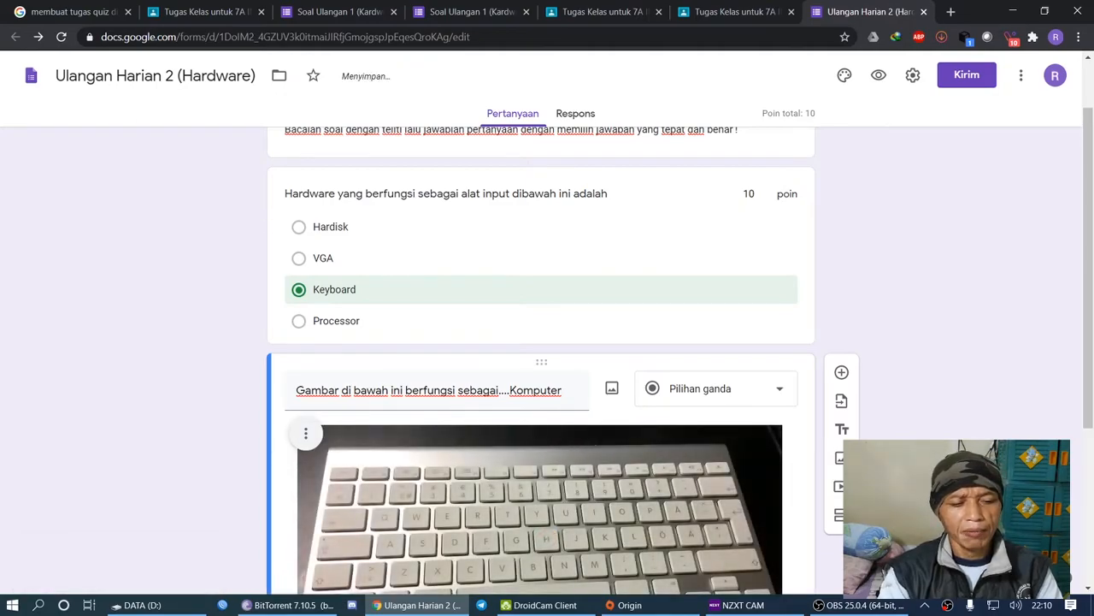
Enter "Alat Input Komputer" as the first answer option of the second question
{"action": "scroll", "coordinate": [541, 359], "scroll_direction": "down", "scroll_amount": 3}
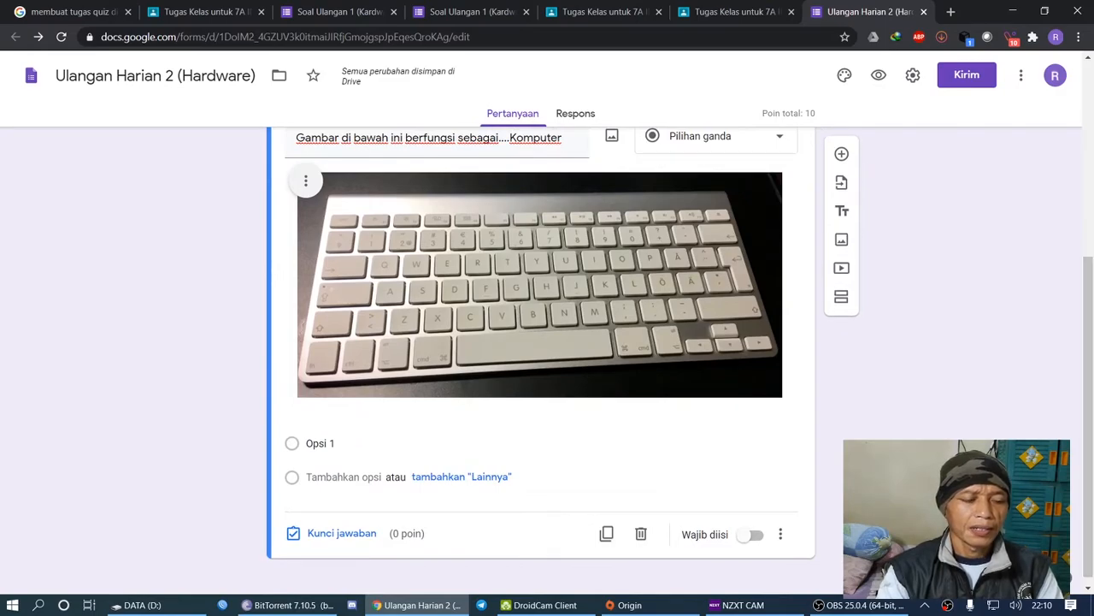
{"action": "left_click", "coordinate": [321, 443]}
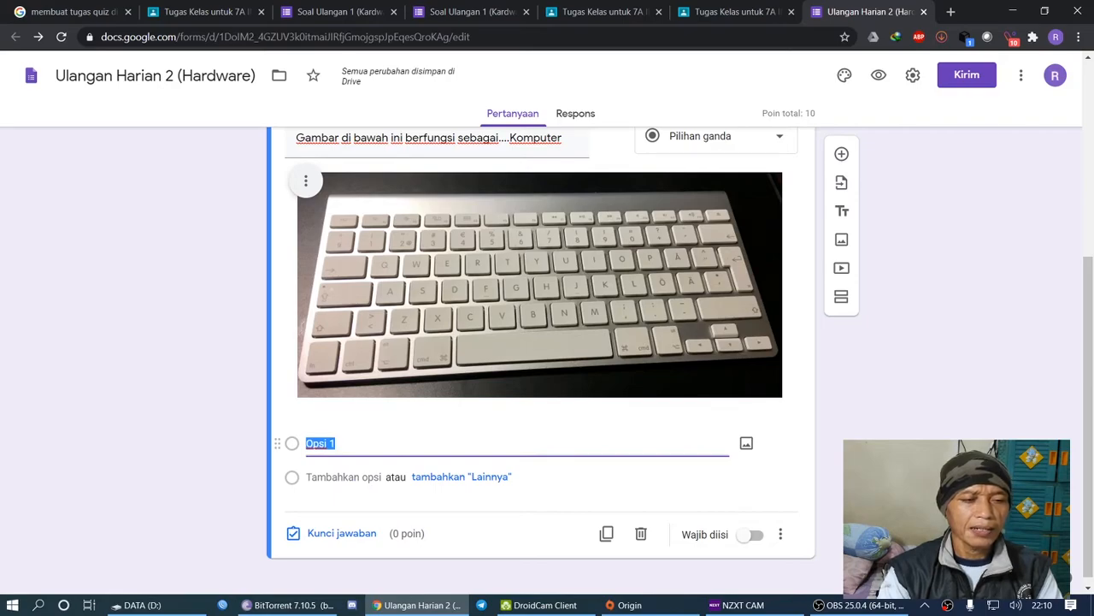
{"action": "type", "text": "Al"}
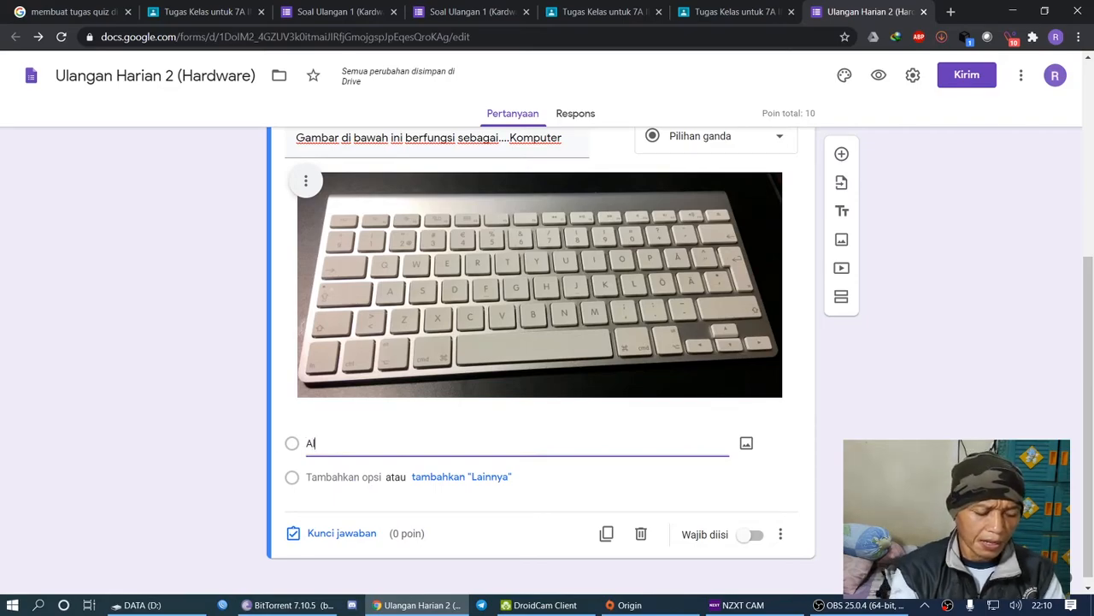
{"action": "type", "text": "at "}
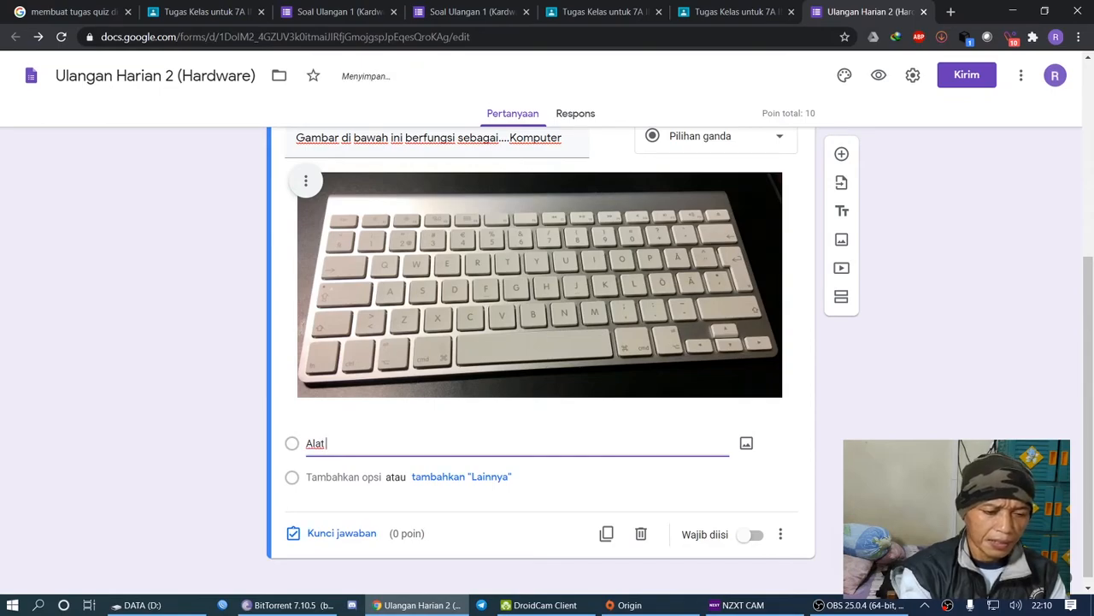
{"action": "type", "text": "Input"}
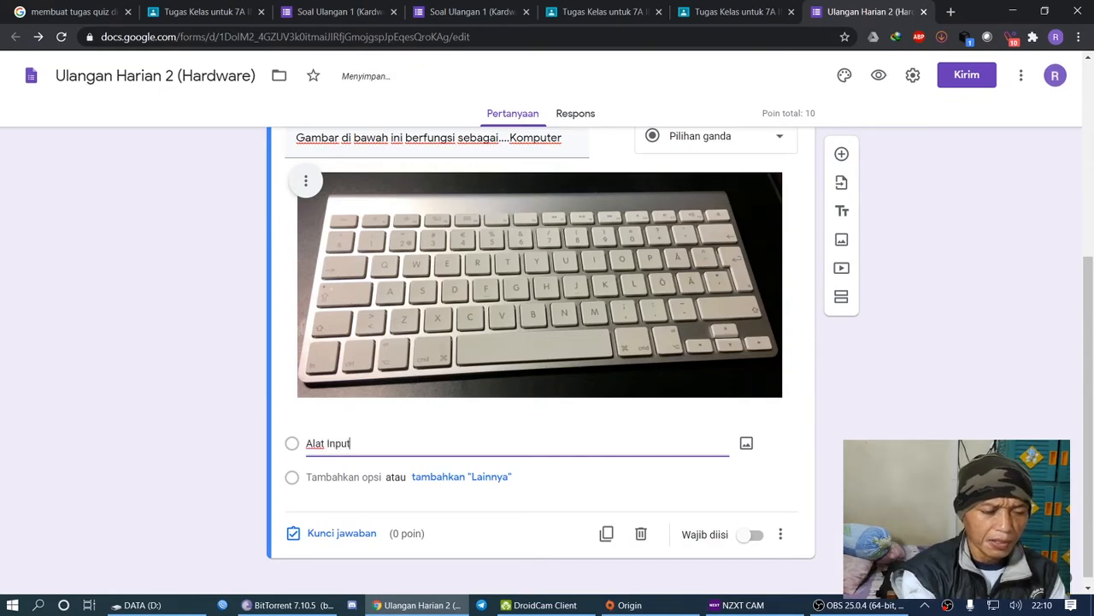
{"action": "type", "text": " Komputer"}
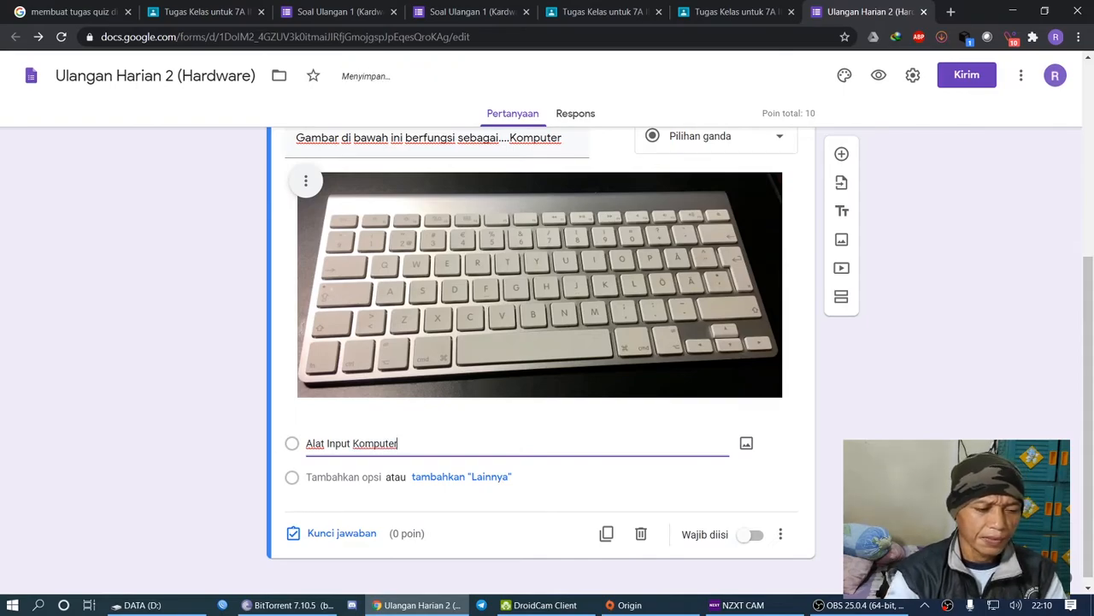
Add a second answer option reading "Alat Penyimpanan Data" to the keyboard picture question
{"action": "key", "text": "Return"}
{"action": "type", "text": "P"}
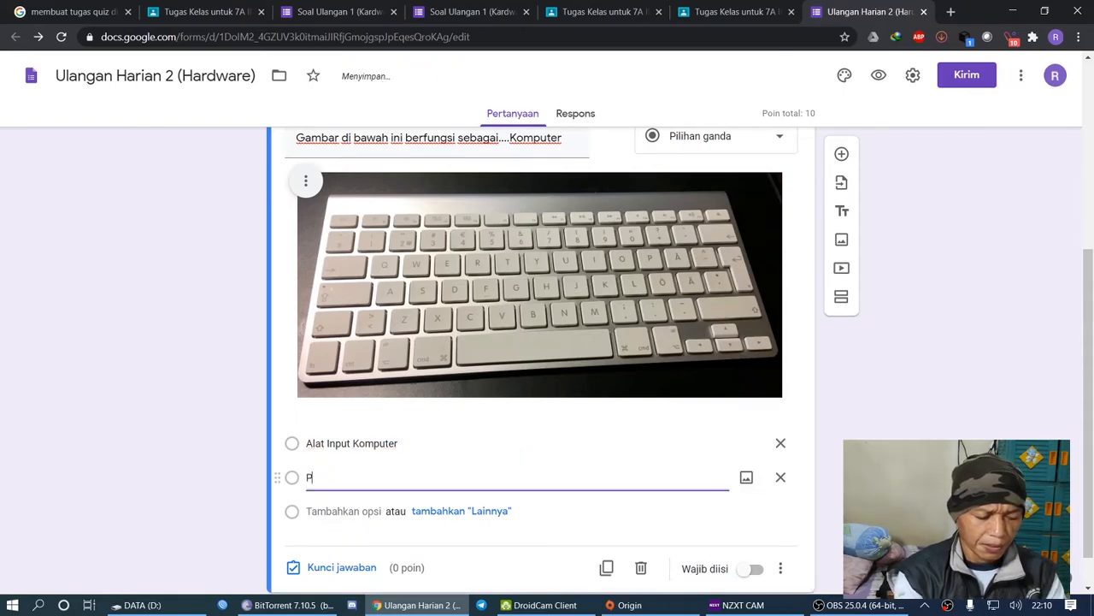
{"action": "type", "text": "eryim"}
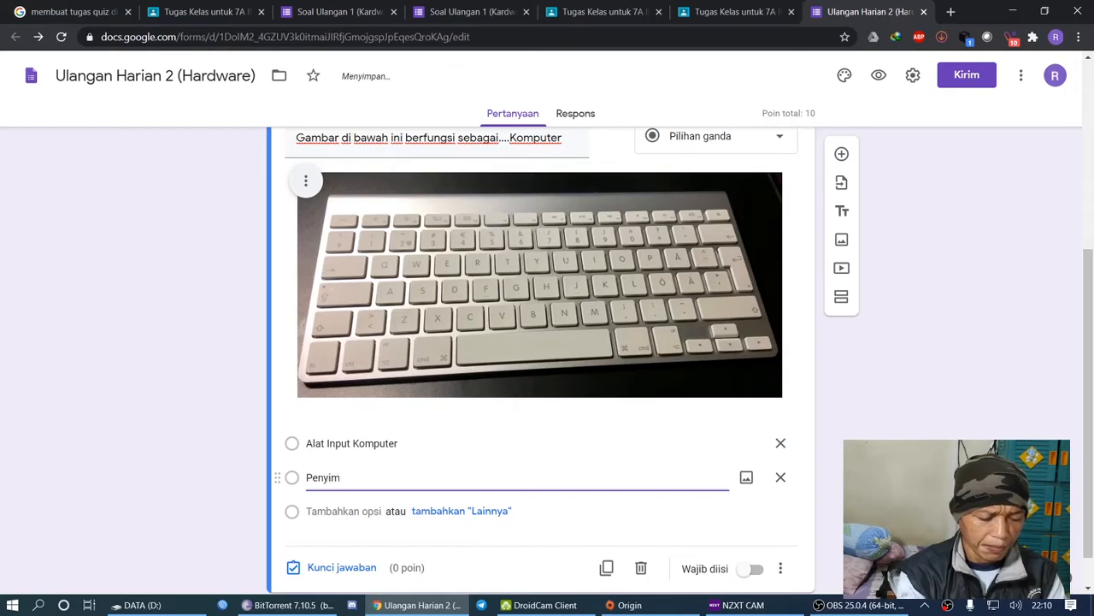
{"action": "key", "text": "BackSpace"}
{"action": "key", "text": "BackSpace"}
{"action": "key", "text": "BackSpace"}
{"action": "key", "text": "BackSpace"}
{"action": "key", "text": "BackSpace"}
{"action": "key", "text": "BackSpace"}
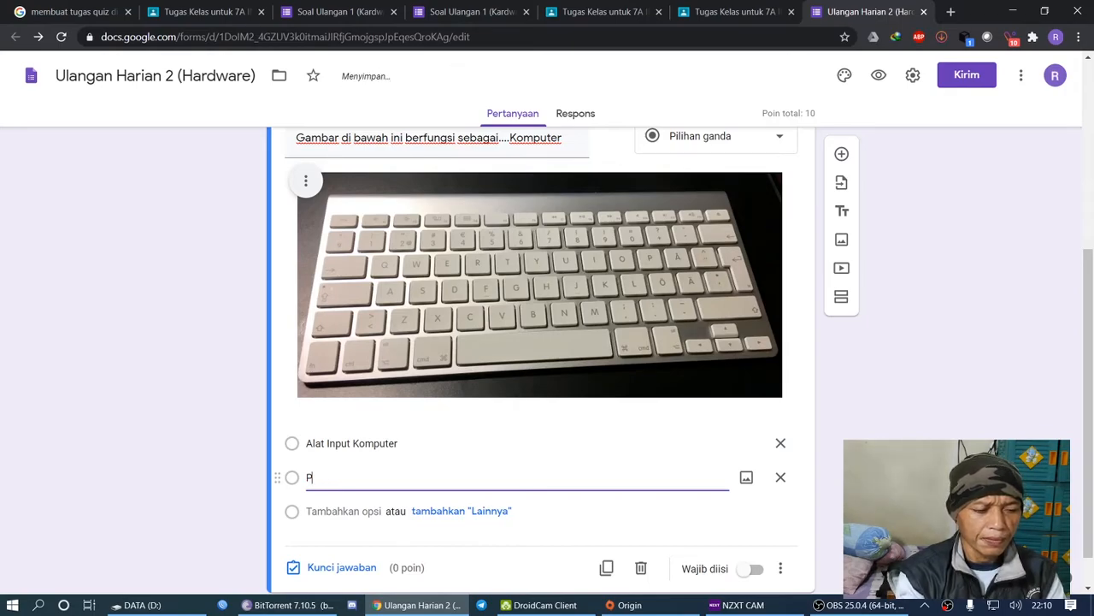
{"action": "type", "text": "Alat "}
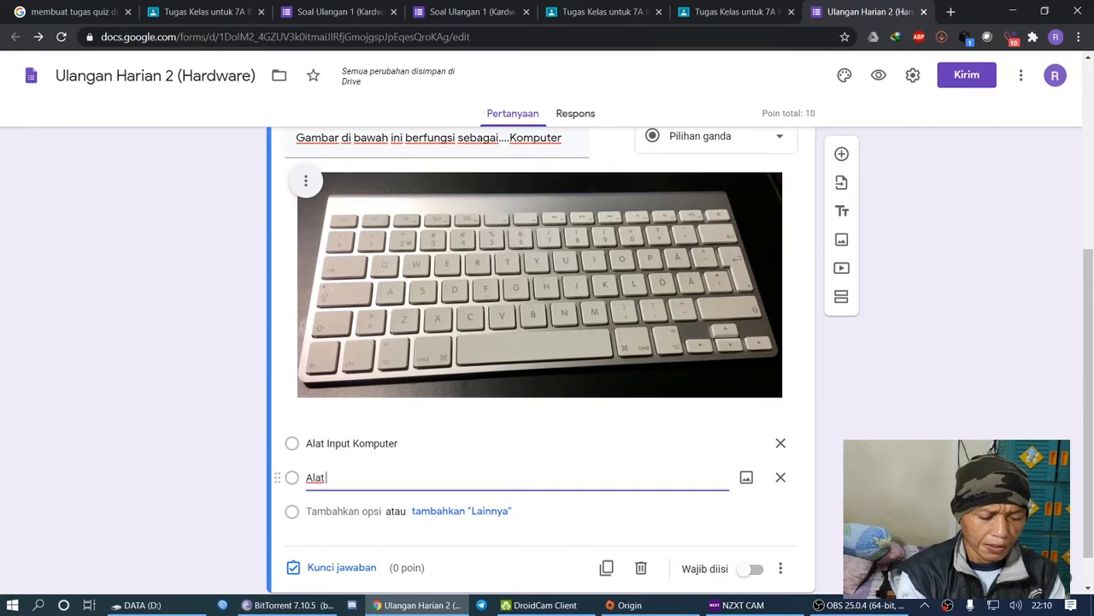
{"action": "type", "text": "Pen"}
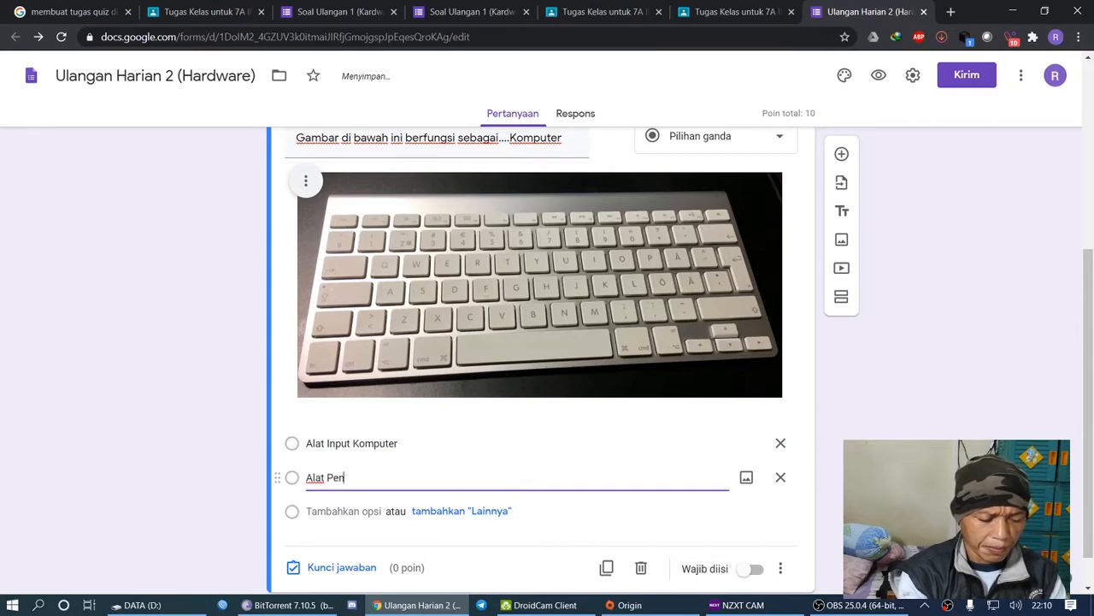
{"action": "type", "text": "yim"}
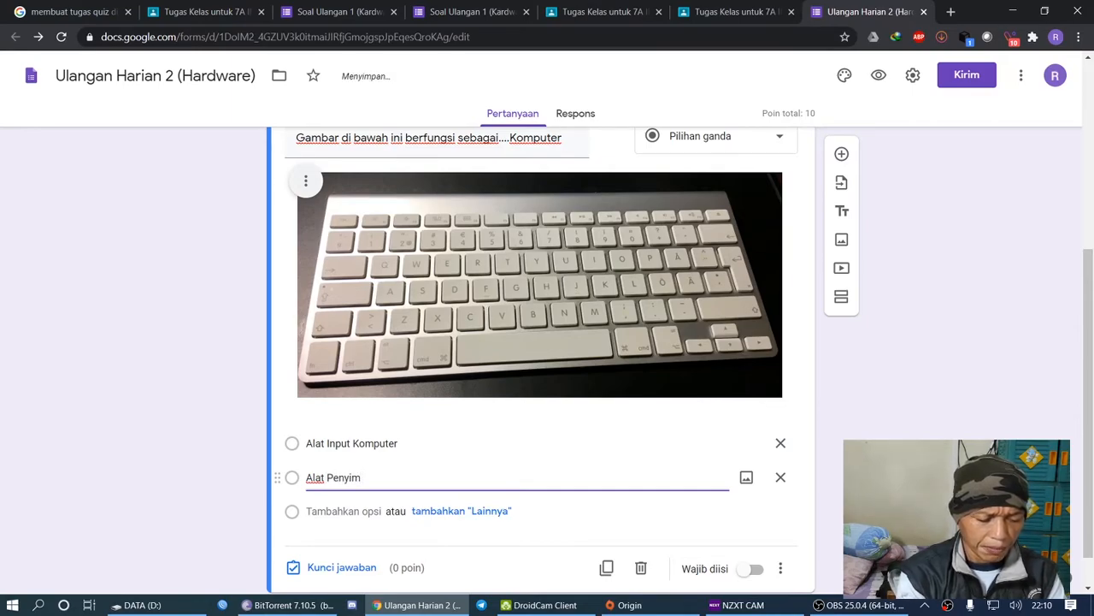
{"action": "type", "text": "panan Data"}
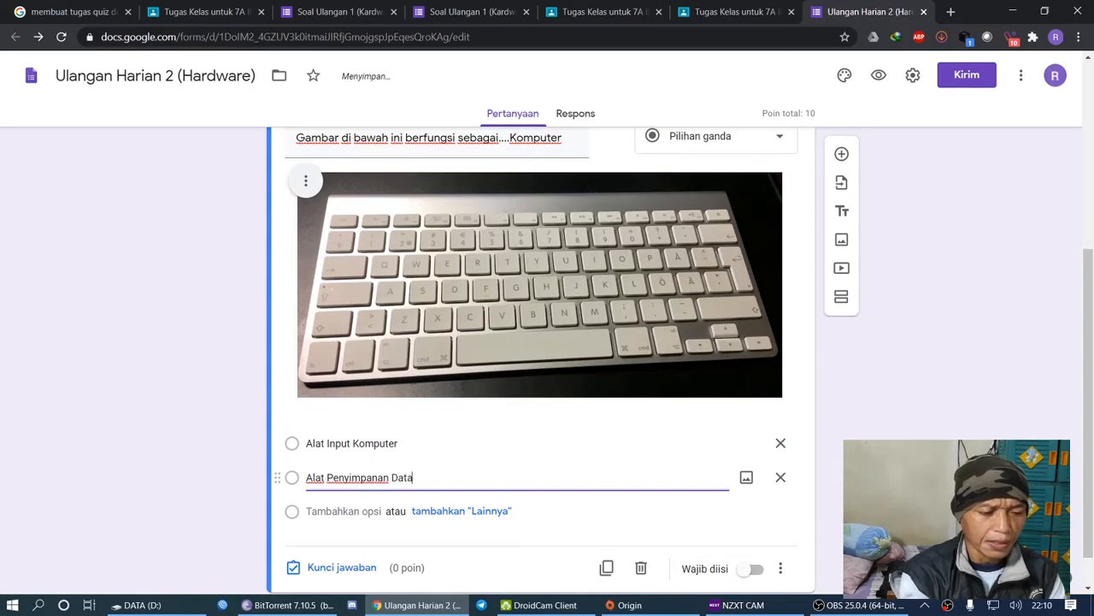
Add a third answer option reading "Alat Penyimpanan Data Sementara" to the keyboard picture question
{"action": "key", "text": "Return"}
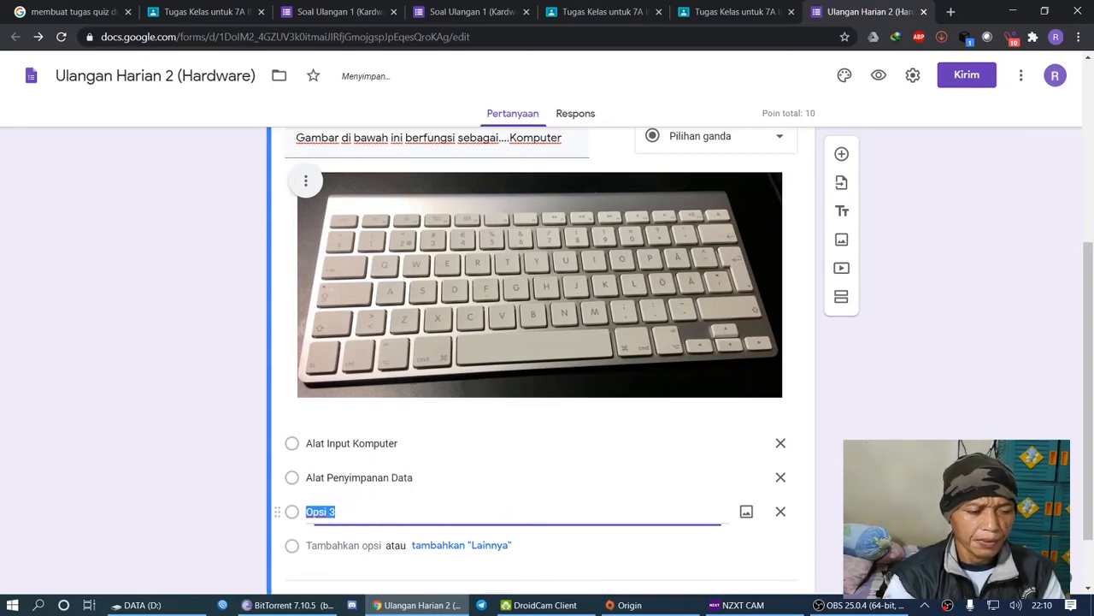
{"action": "type", "text": "Alat P"}
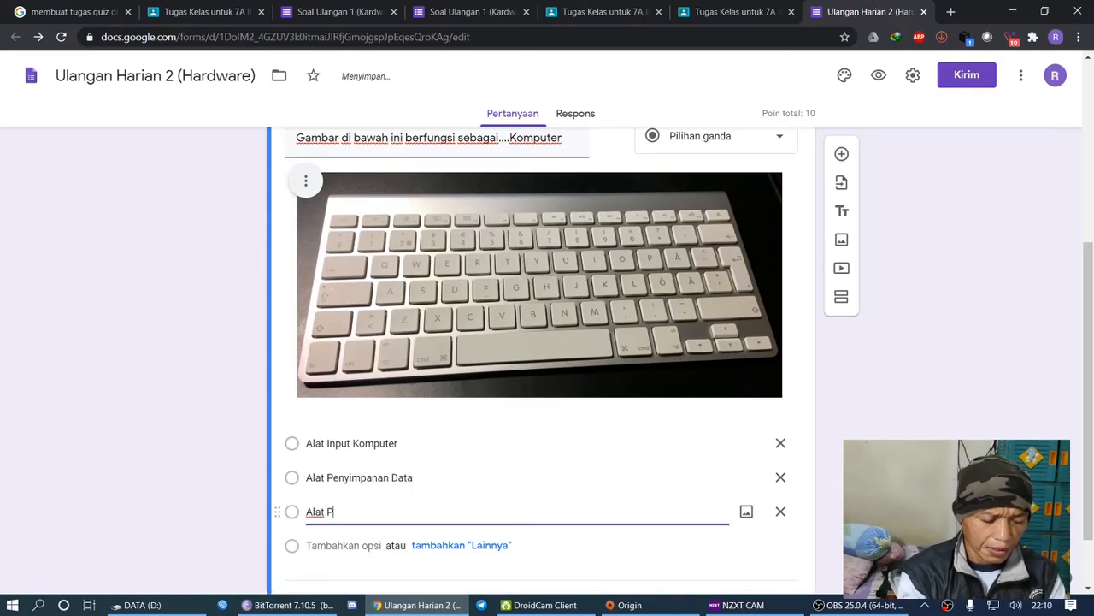
{"action": "type", "text": "enyimp"}
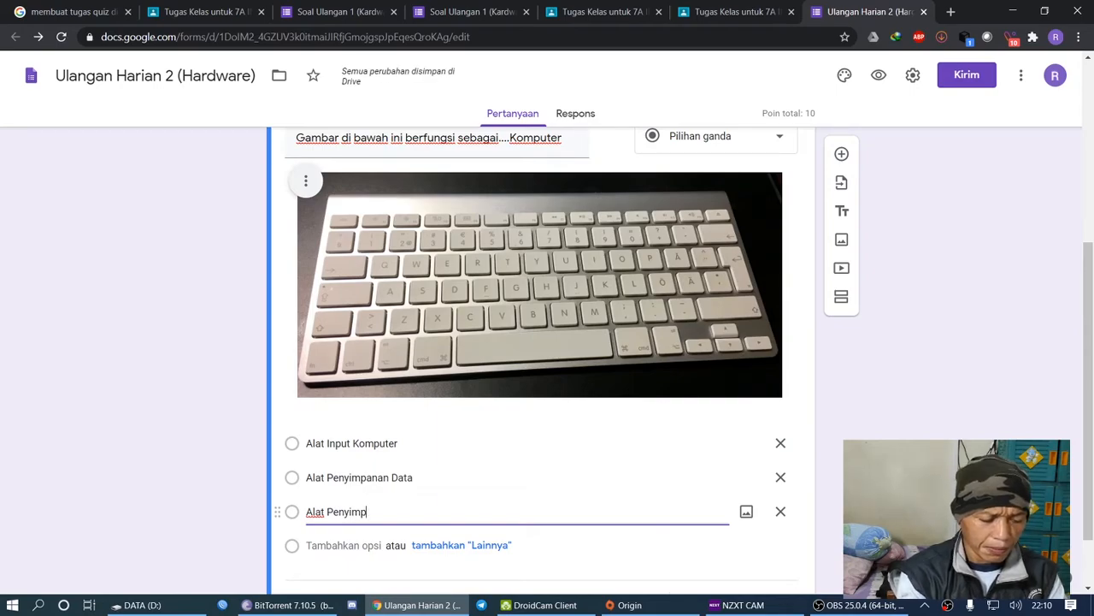
{"action": "type", "text": "anan Data se"}
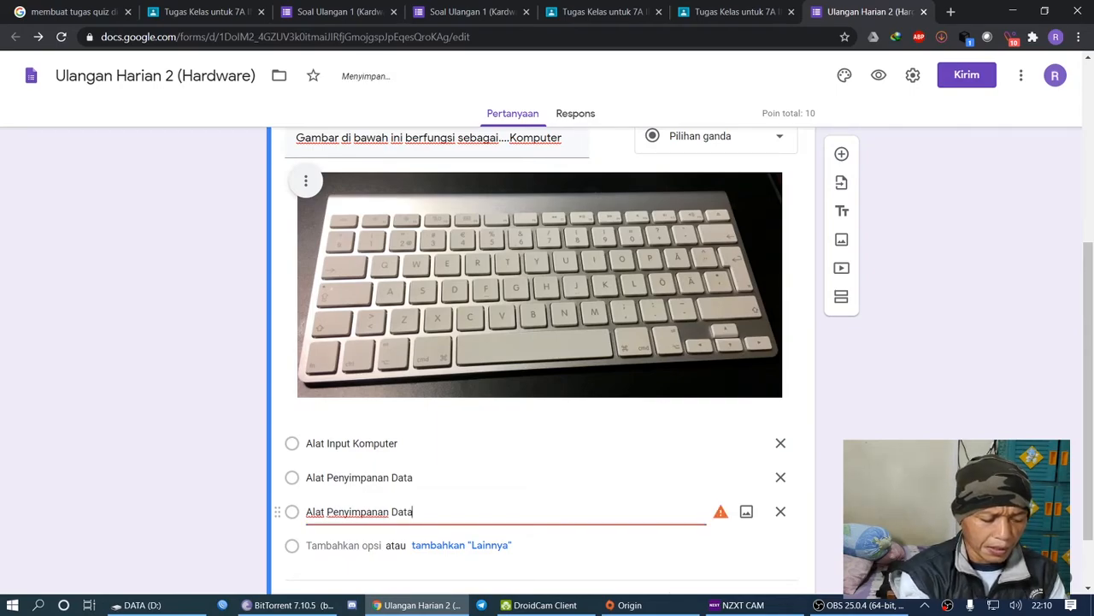
{"action": "key", "text": "BackSpace"}
{"action": "key", "text": "BackSpace"}
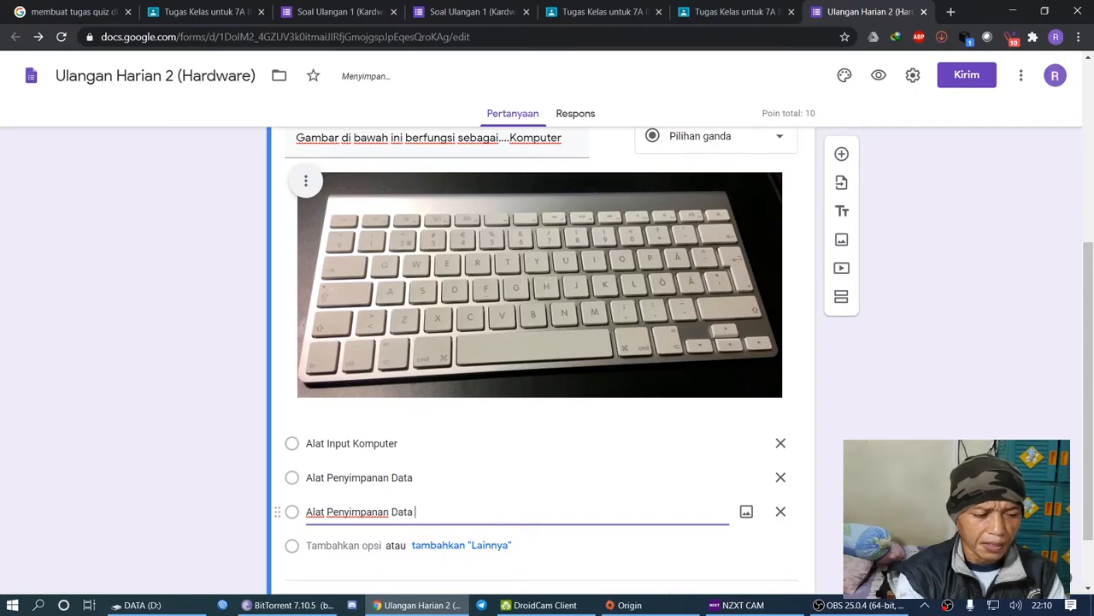
{"action": "type", "text": "Sementara"}
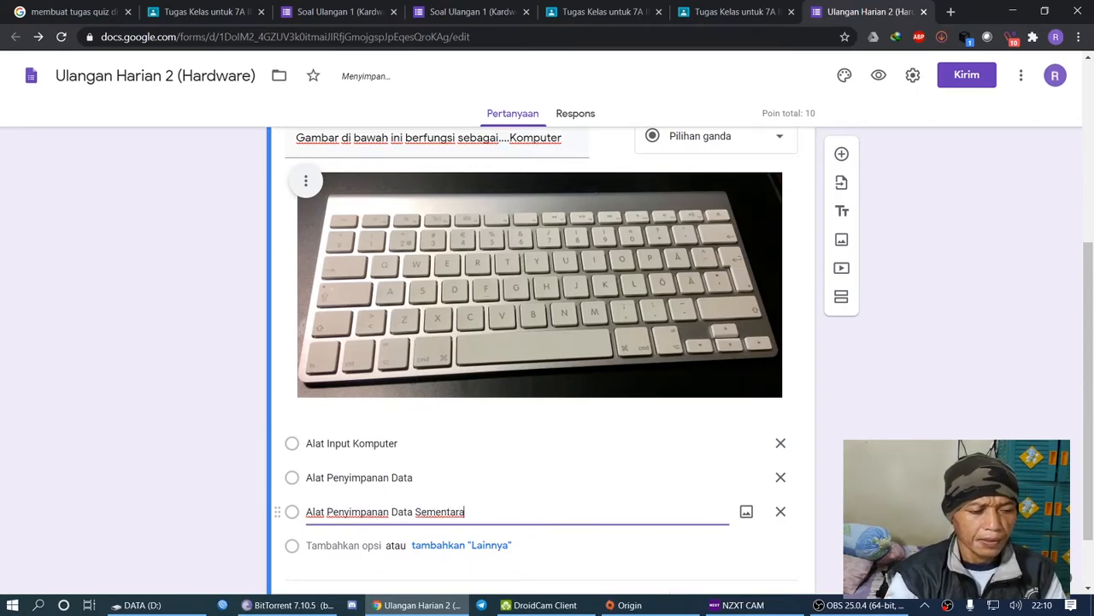
Add a fourth answer option reading "Alat Output" to the keyboard picture question
{"action": "key", "text": "Return"}
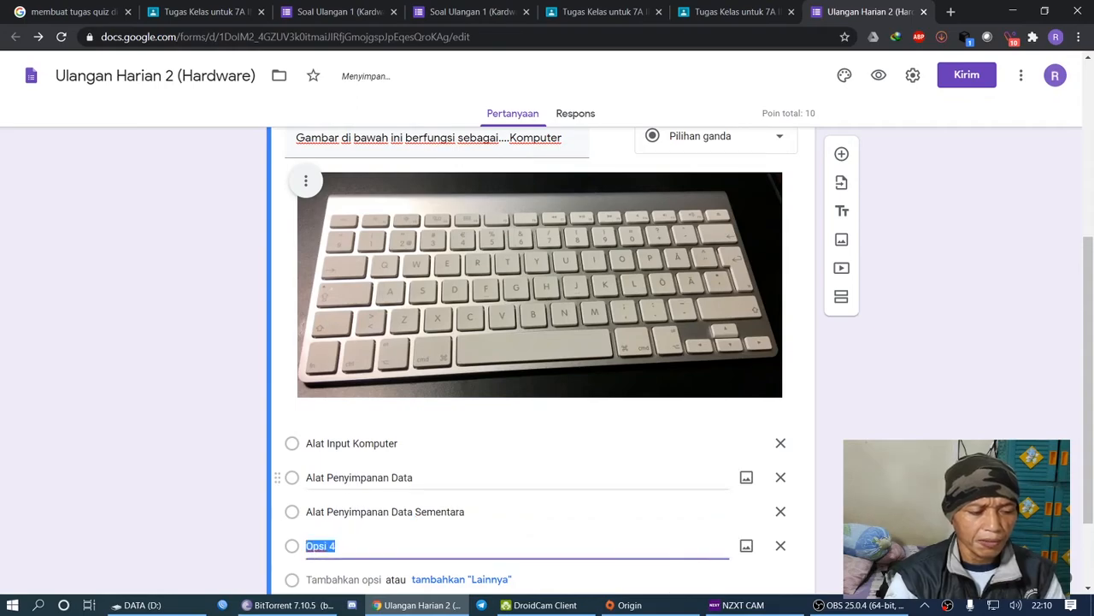
{"action": "type", "text": "Ala"}
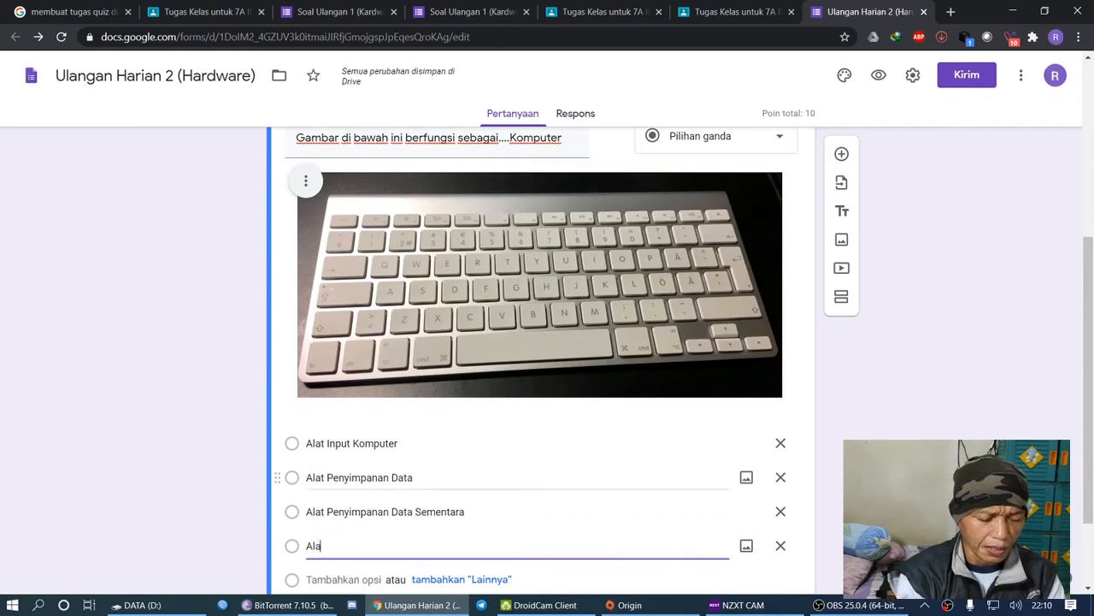
{"action": "type", "text": "t Output"}
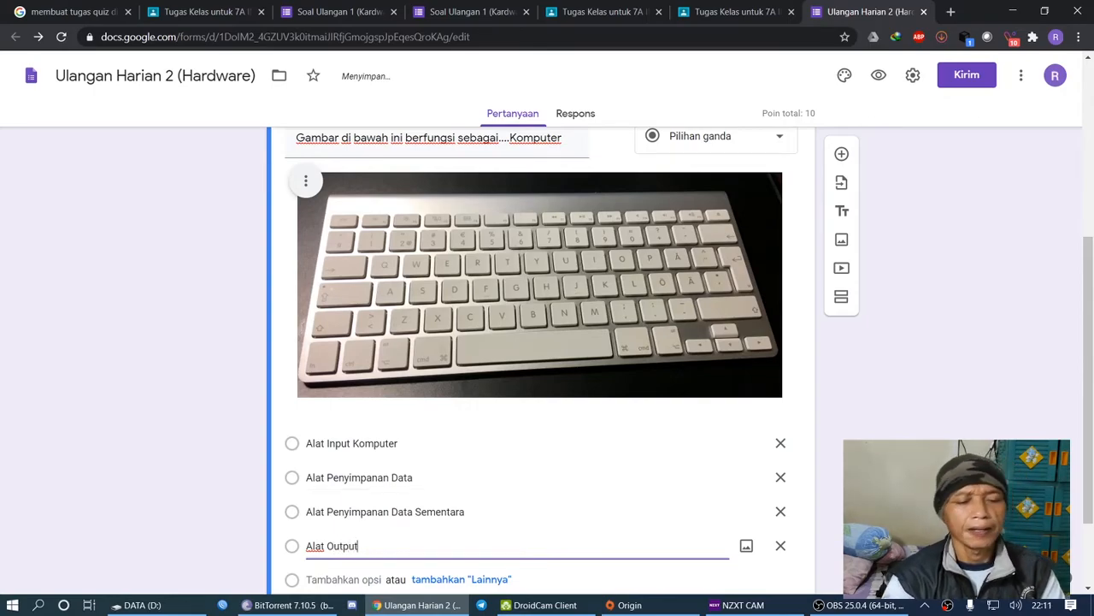
{"action": "scroll", "coordinate": [541, 359], "scroll_direction": "up", "scroll_amount": 2}
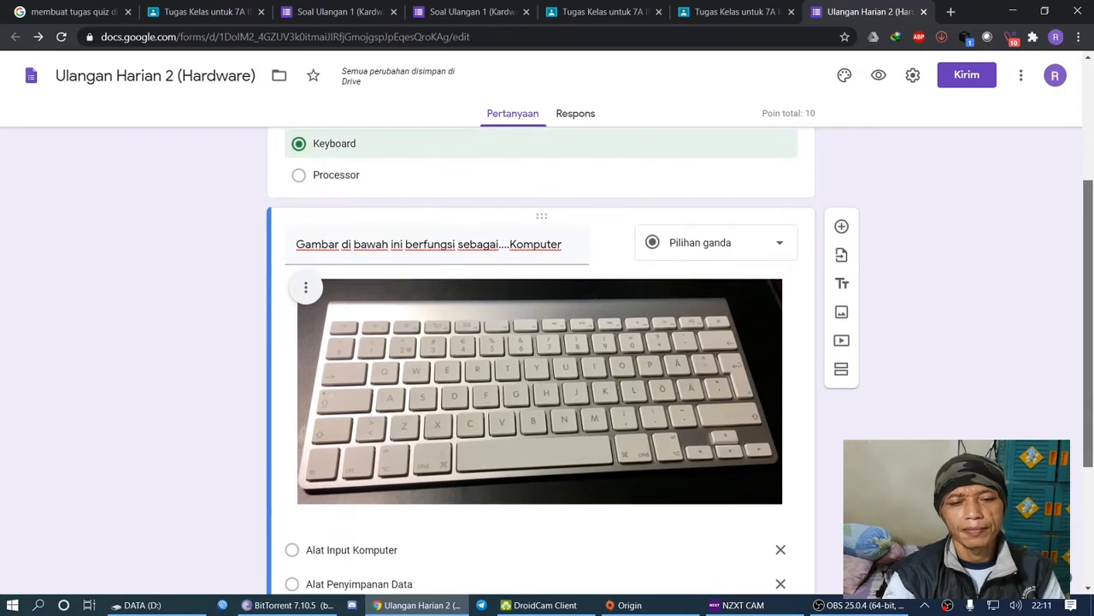
Open the answer key of the keyboard picture question and set its score to 10 points
{"action": "scroll", "coordinate": [542, 359], "scroll_direction": "down", "scroll_amount": 3}
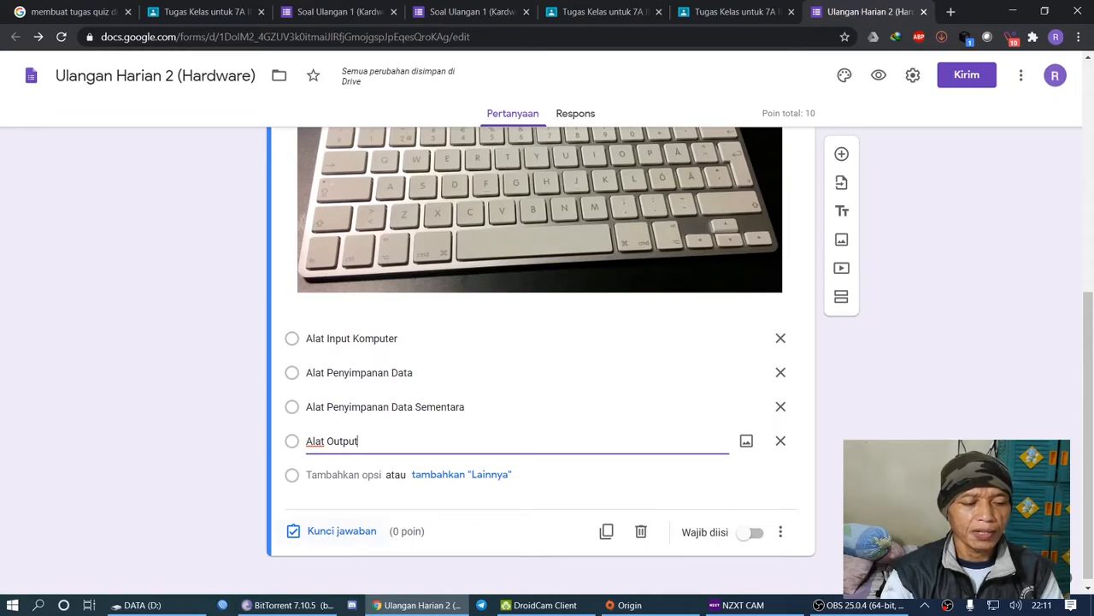
{"action": "left_click", "coordinate": [341, 531]}
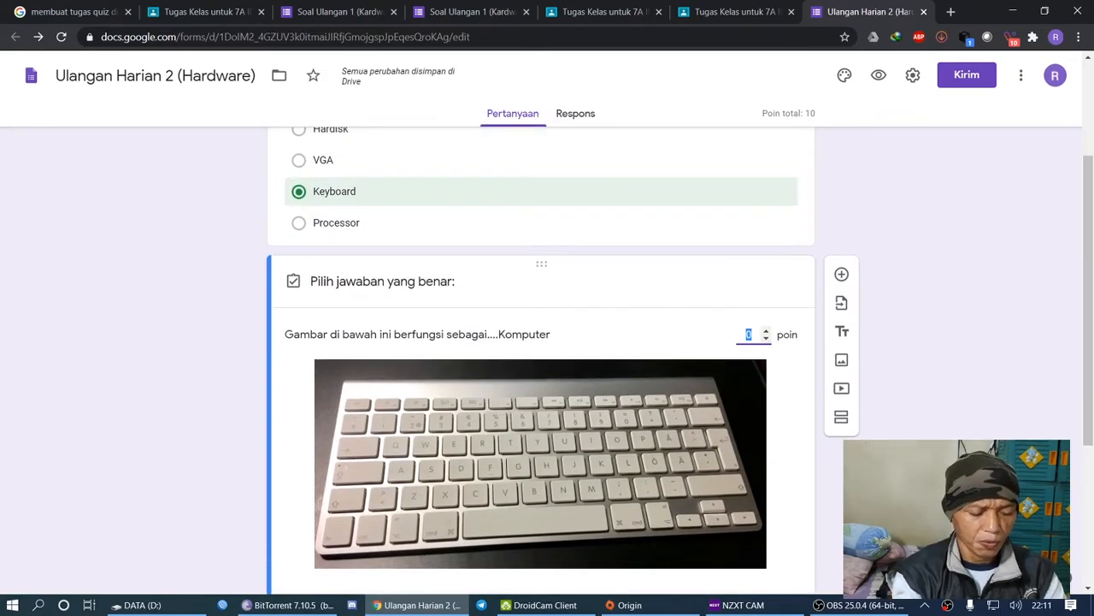
{"action": "type", "text": "10"}
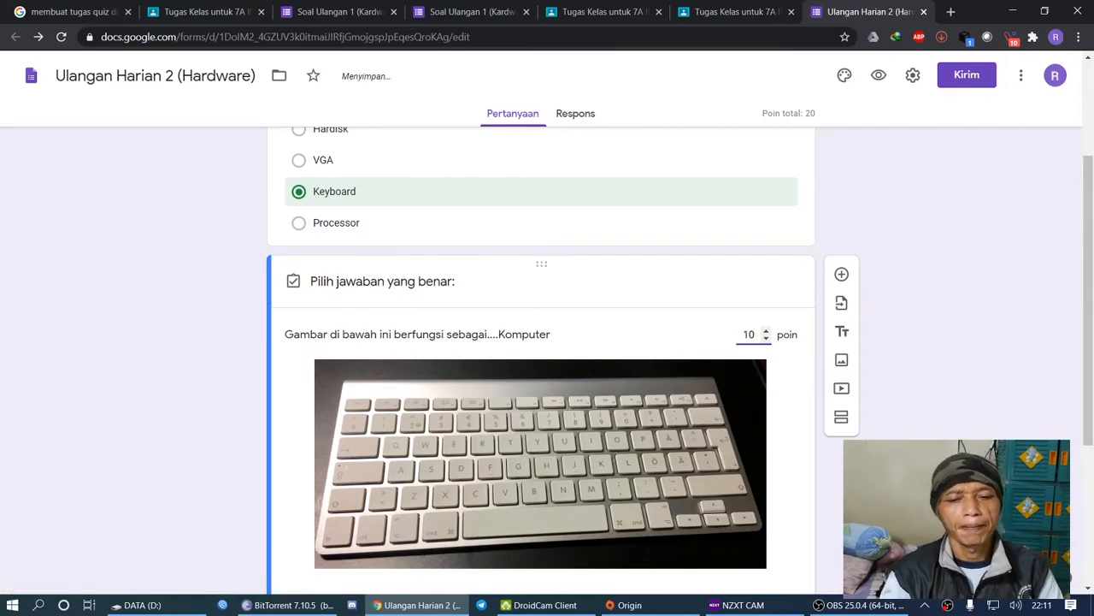
Review the first two quiz questions, checking their answer options, marked answers and point values
{"action": "scroll", "coordinate": [541, 355], "scroll_direction": "down", "scroll_amount": 3}
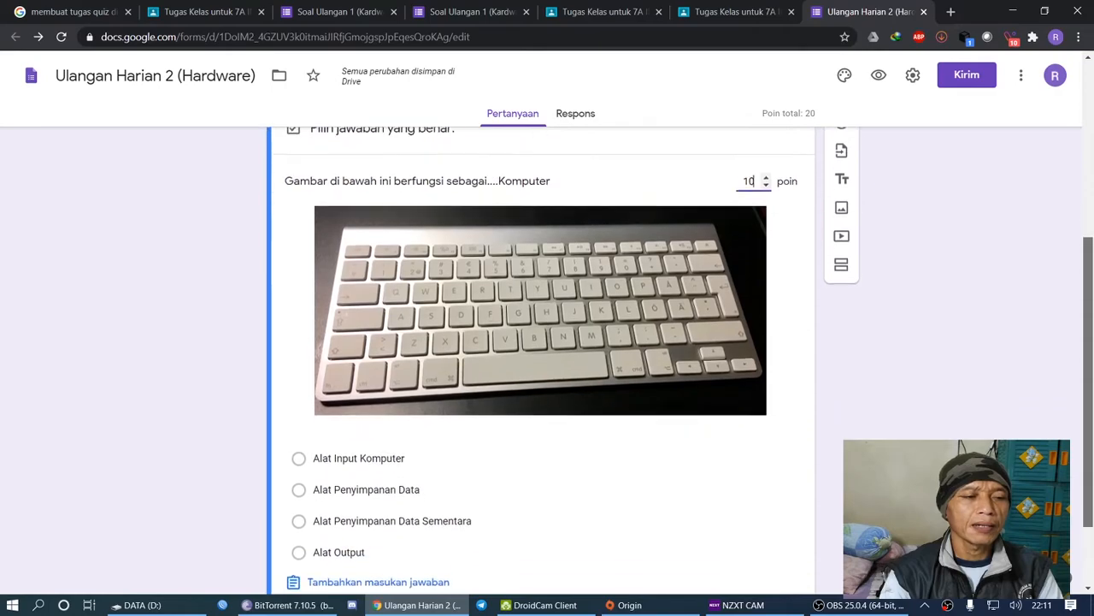
{"action": "scroll", "coordinate": [540, 355], "scroll_direction": "up", "scroll_amount": 1}
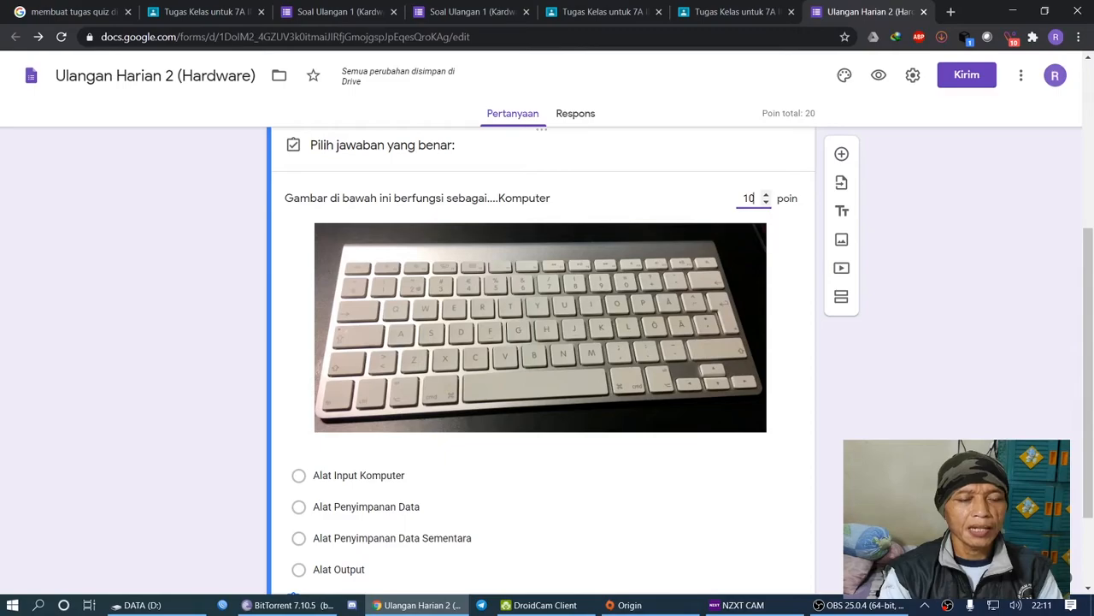
{"action": "scroll", "coordinate": [542, 359], "scroll_direction": "down", "scroll_amount": 2}
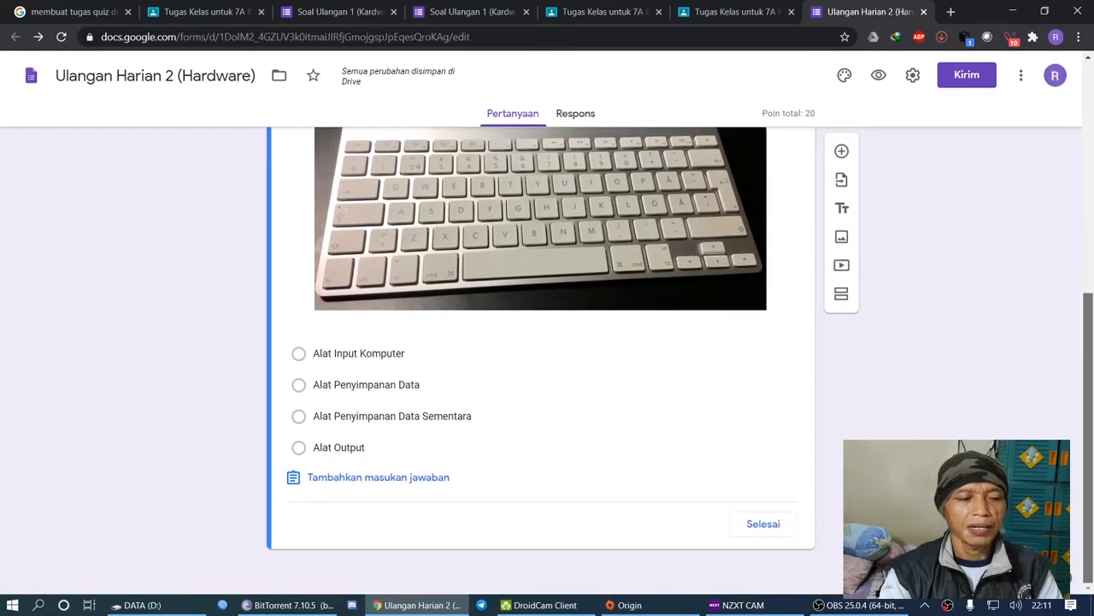
{"action": "scroll", "coordinate": [542, 359], "scroll_direction": "up", "scroll_amount": 2}
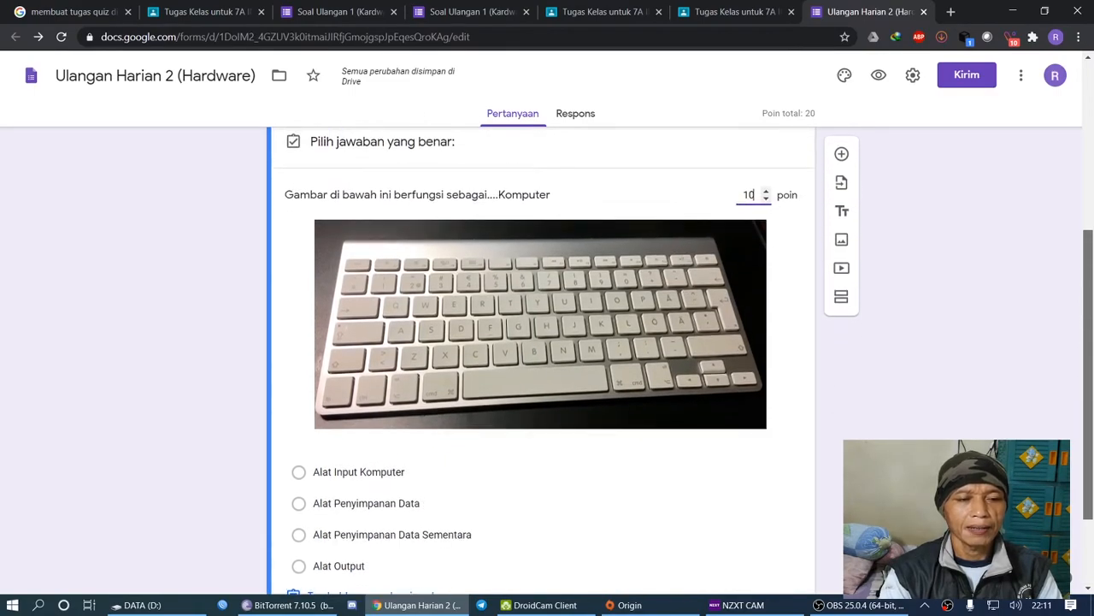
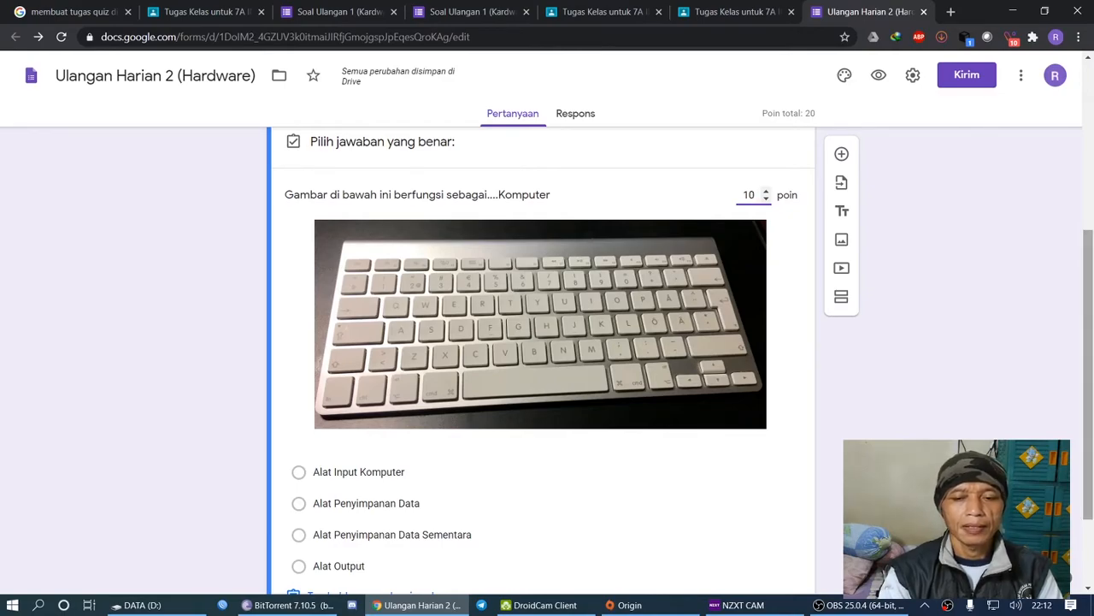
{"action": "scroll", "coordinate": [541, 359], "scroll_direction": "up", "scroll_amount": 2}
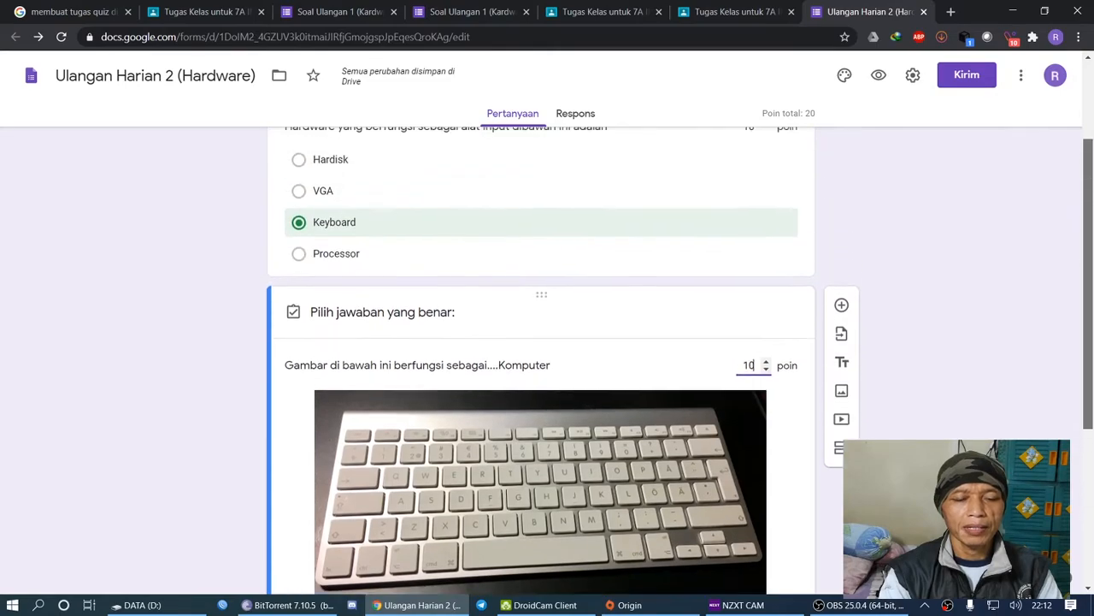
{"action": "scroll", "coordinate": [541, 359], "scroll_direction": "up", "scroll_amount": 2}
{"action": "scroll", "coordinate": [542, 359], "scroll_direction": "down", "scroll_amount": 1}
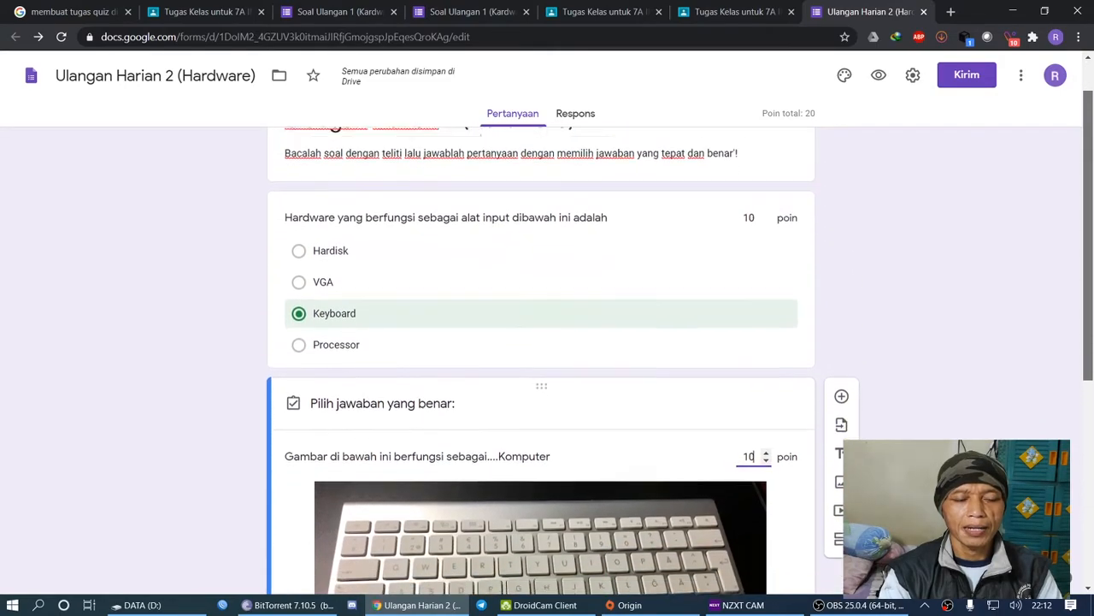
{"action": "scroll", "coordinate": [542, 359], "scroll_direction": "down", "scroll_amount": 2}
{"action": "scroll", "coordinate": [541, 359], "scroll_direction": "up", "scroll_amount": 1}
{"action": "scroll", "coordinate": [541, 359], "scroll_direction": "down", "scroll_amount": 1}
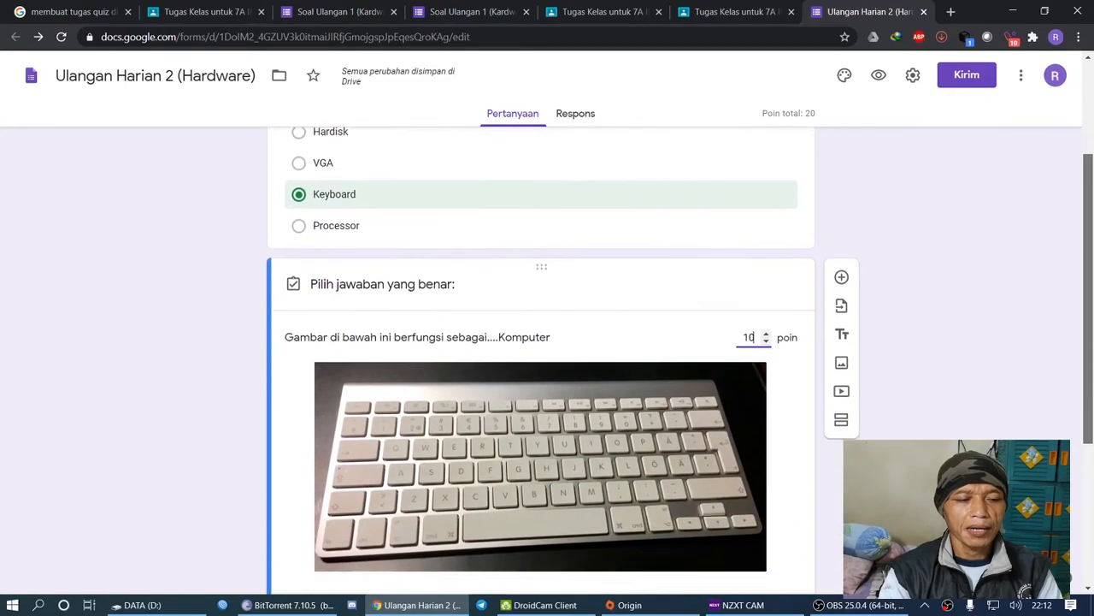
{"action": "scroll", "coordinate": [541, 359], "scroll_direction": "down", "scroll_amount": 2}
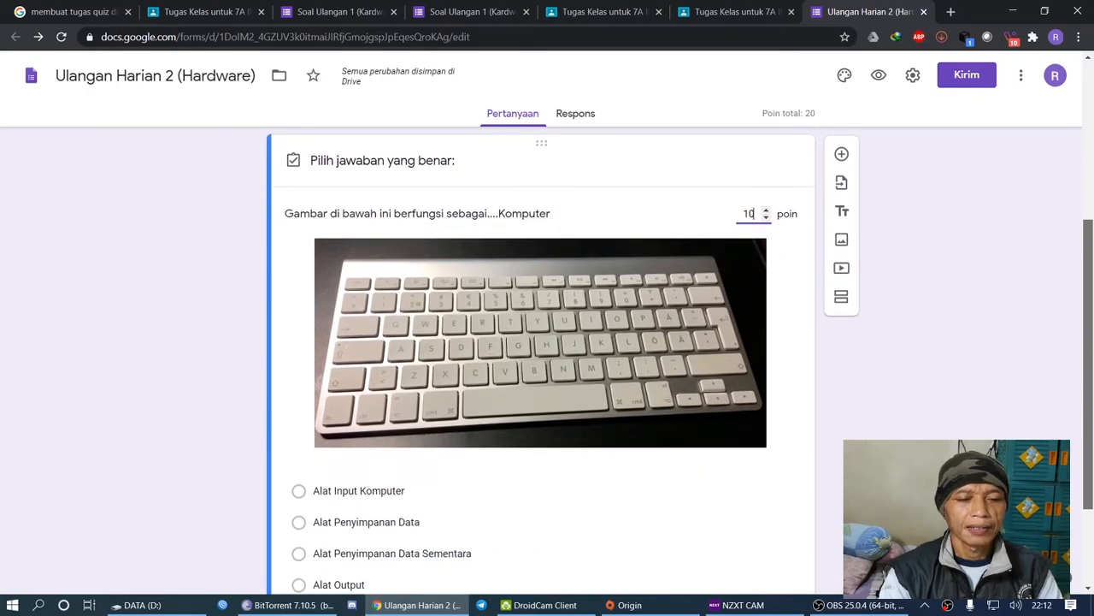
Add a third question reading "Berikut Alat Penyimpanan Data Sementara dalam Komputer adalah"
{"action": "scroll", "coordinate": [541, 359], "scroll_direction": "up", "scroll_amount": 1}
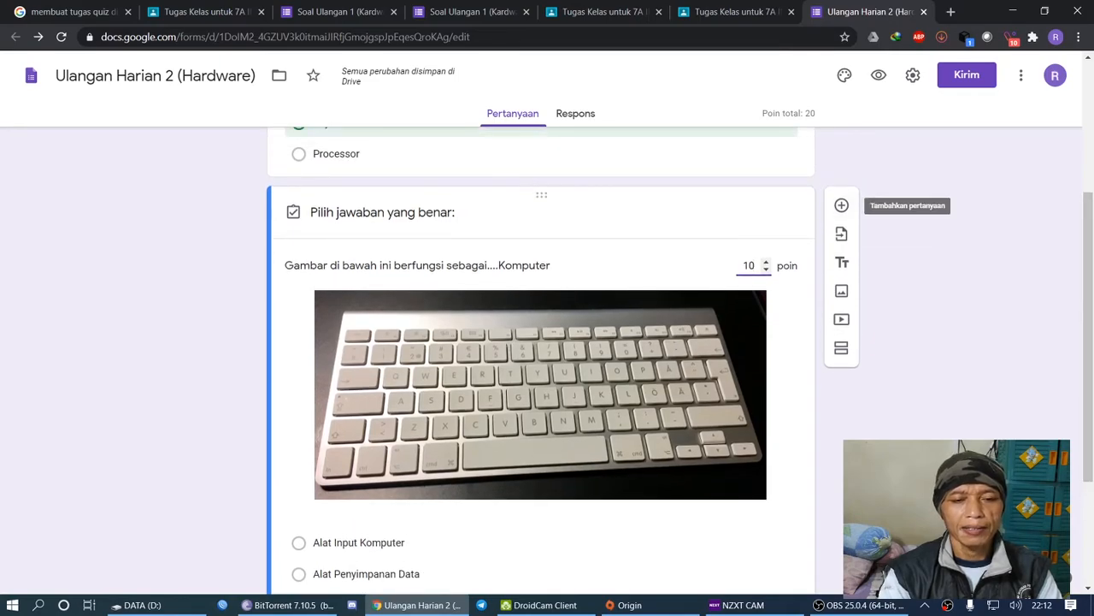
{"action": "left_click", "coordinate": [842, 205]}
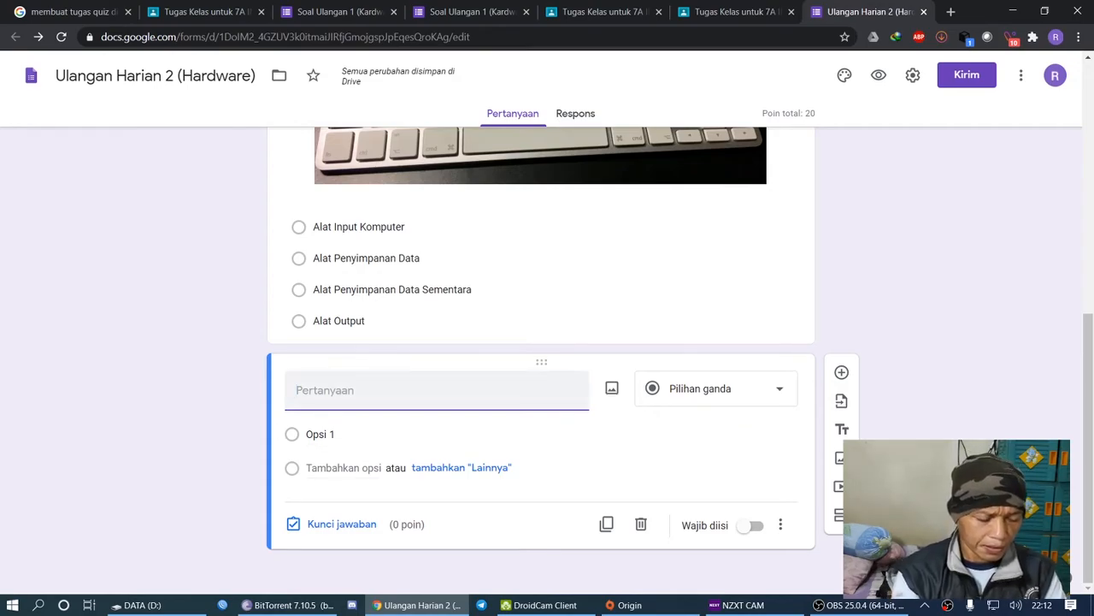
{"action": "type", "text": "Be"}
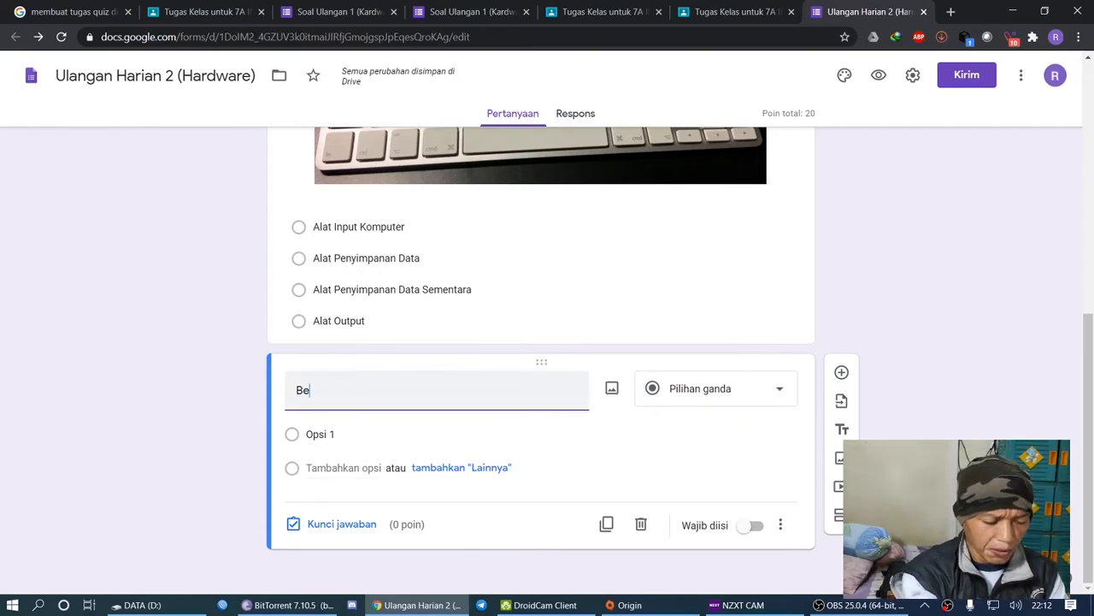
{"action": "type", "text": "rikut "}
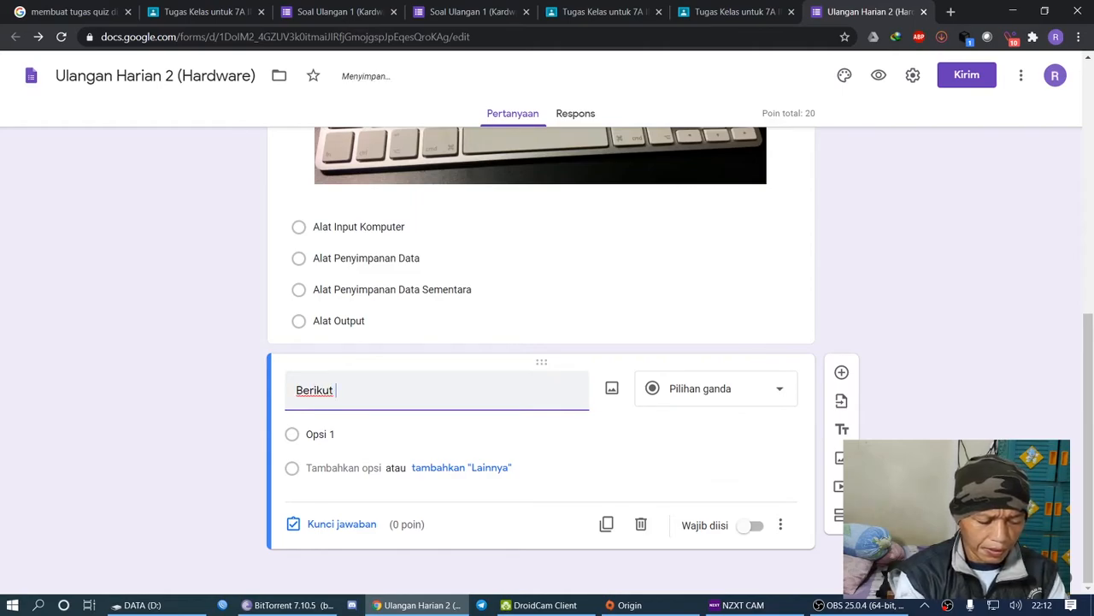
{"action": "type", "text": "Ala"}
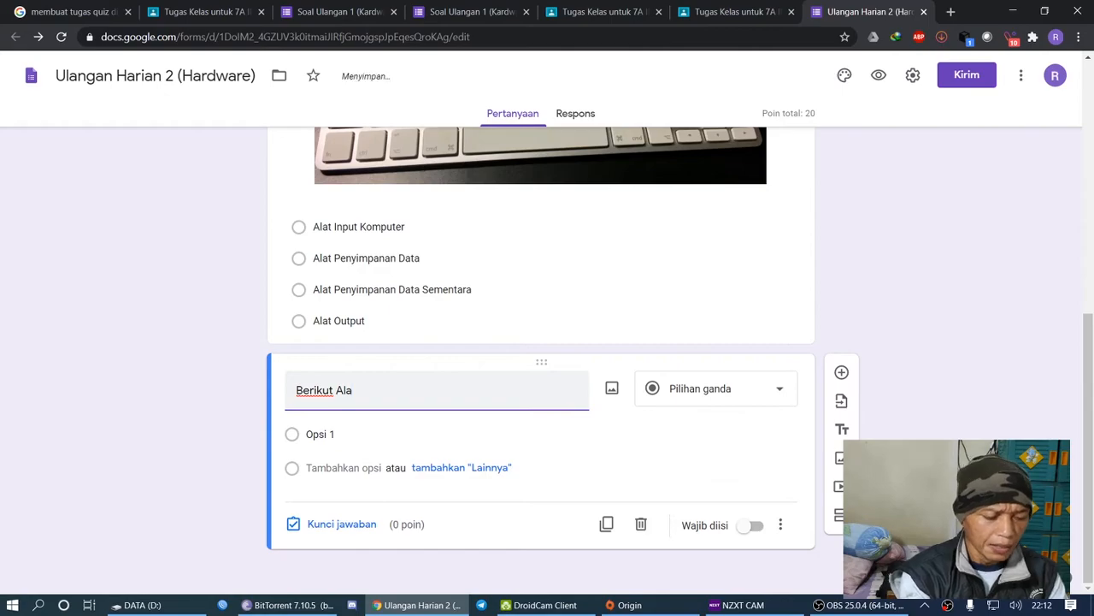
{"action": "type", "text": "t Penyimpanan Data Semen"}
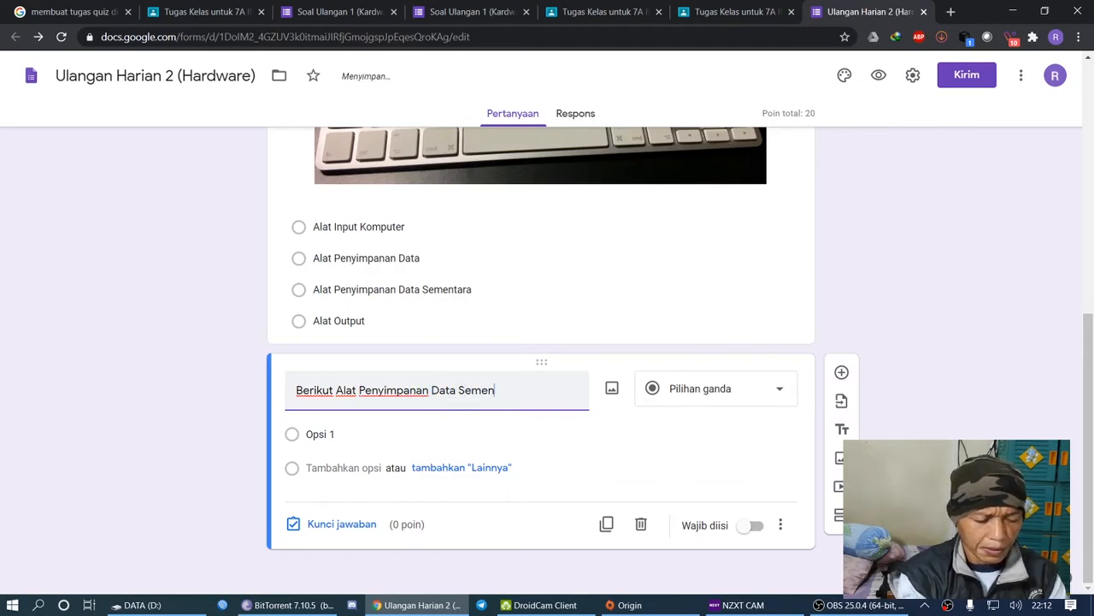
{"action": "type", "text": "tara dalam "}
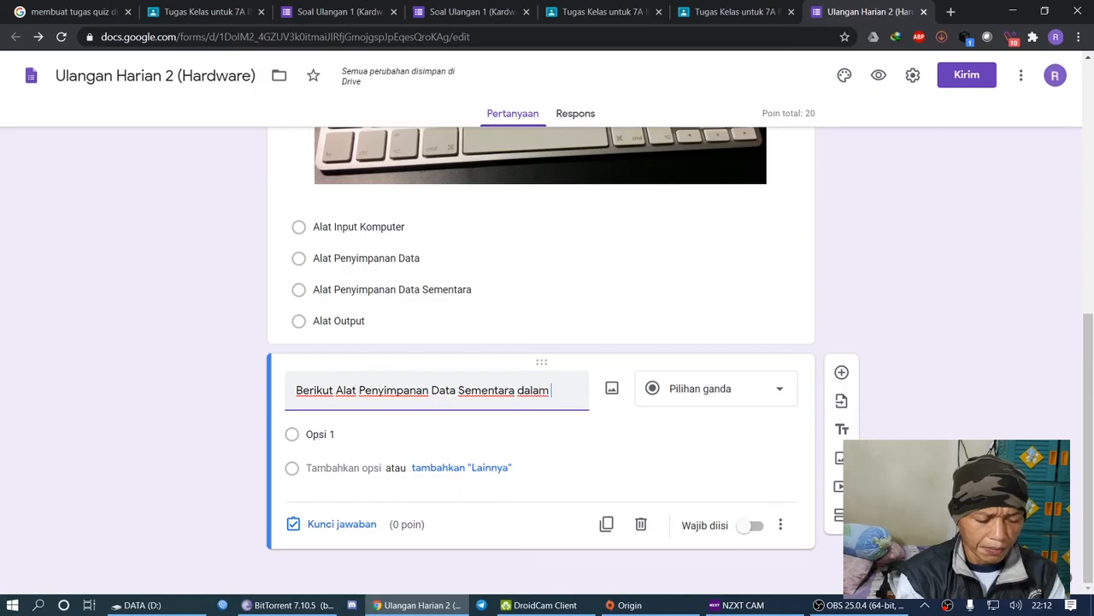
{"action": "type", "text": "Kompu"}
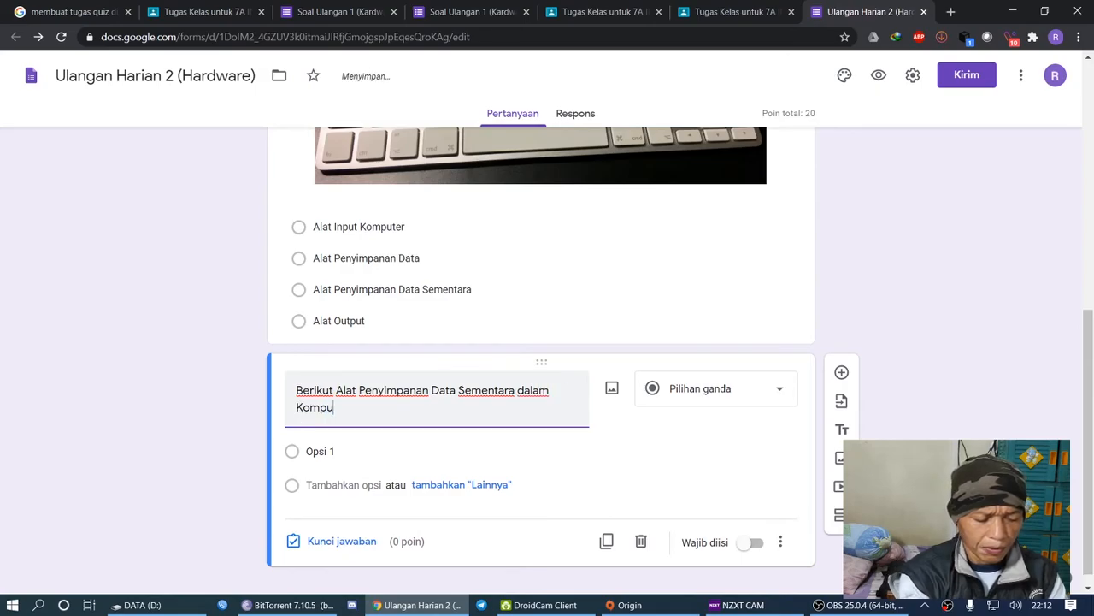
{"action": "type", "text": "ter adalah"}
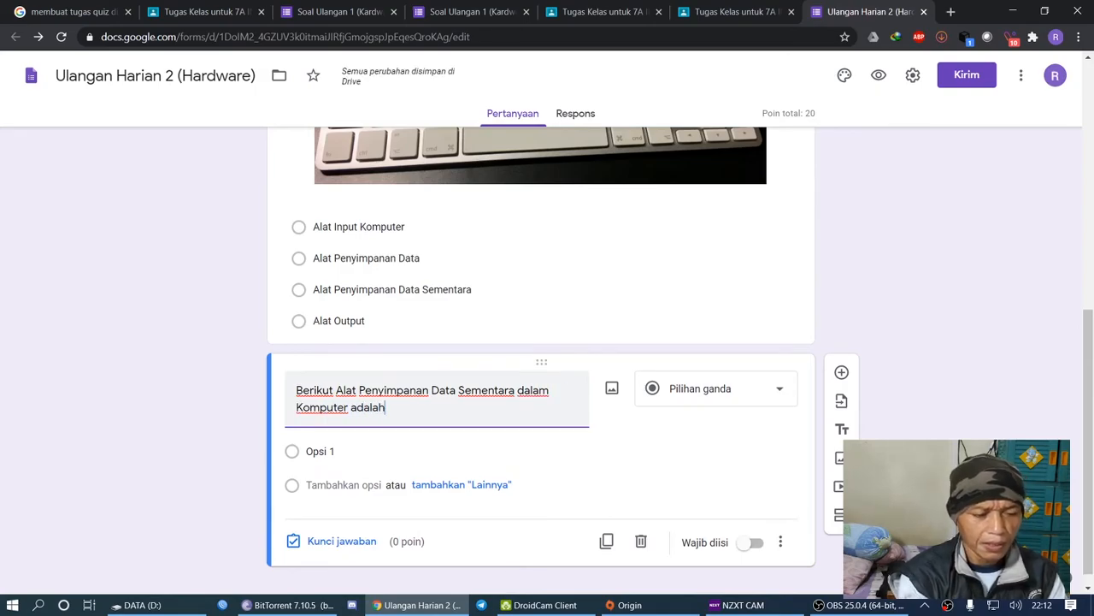
Insert a picture of a black mouse with a red logo into the third question's first option, using a Google image search for "mouse gaming"
{"action": "left_click", "coordinate": [321, 451]}
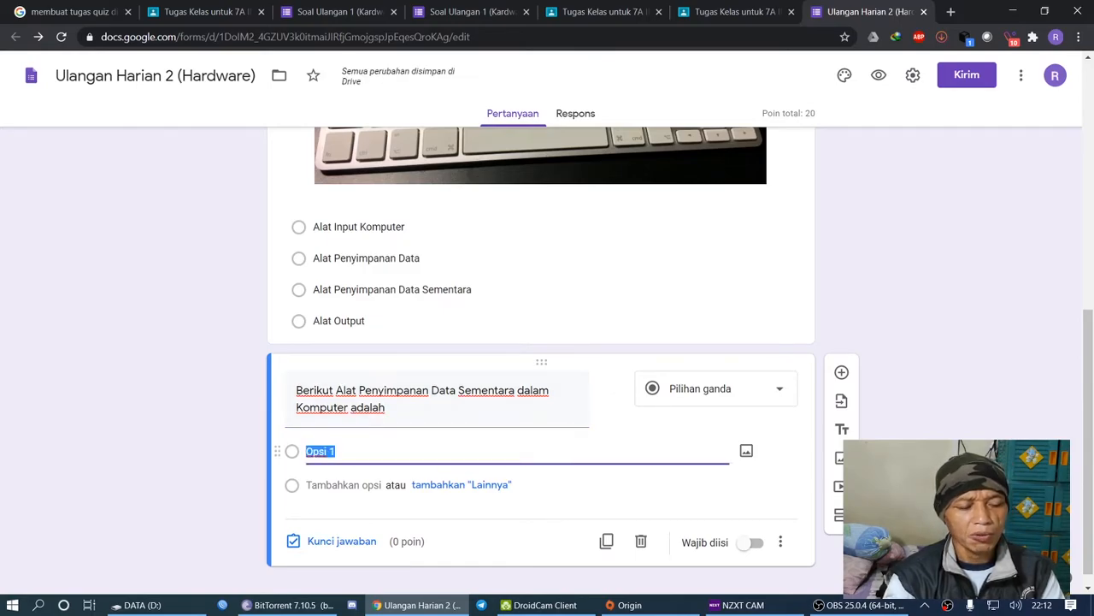
{"action": "left_click", "coordinate": [335, 451]}
{"action": "left_click_drag", "start_coordinate": [336, 451], "coordinate": [305, 451]}
{"action": "key", "text": "BackSpace"}
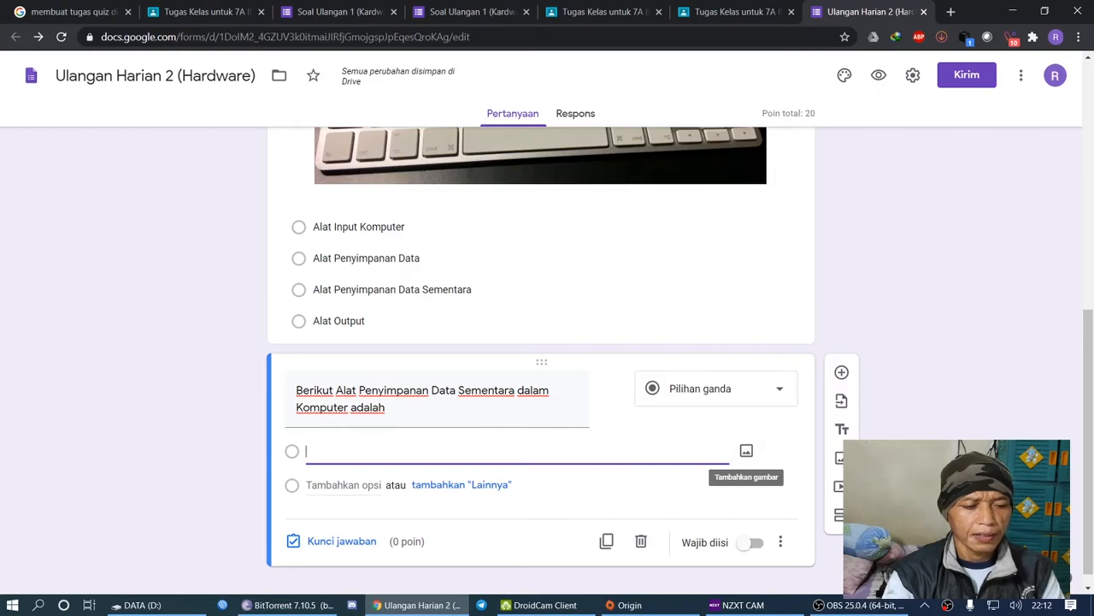
{"action": "left_click", "coordinate": [747, 451]}
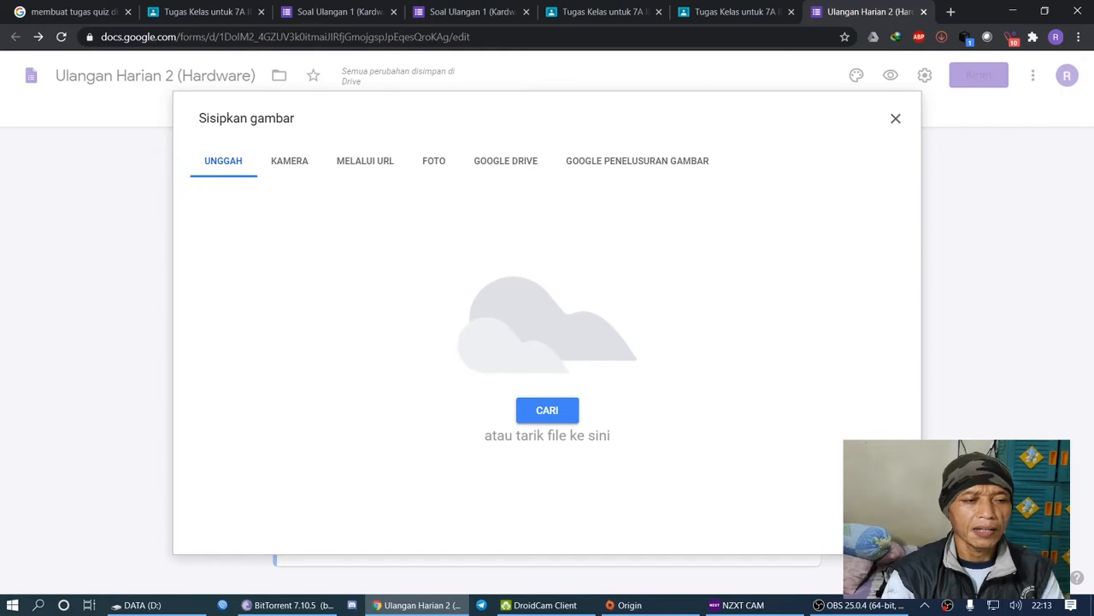
{"action": "left_click", "coordinate": [637, 161]}
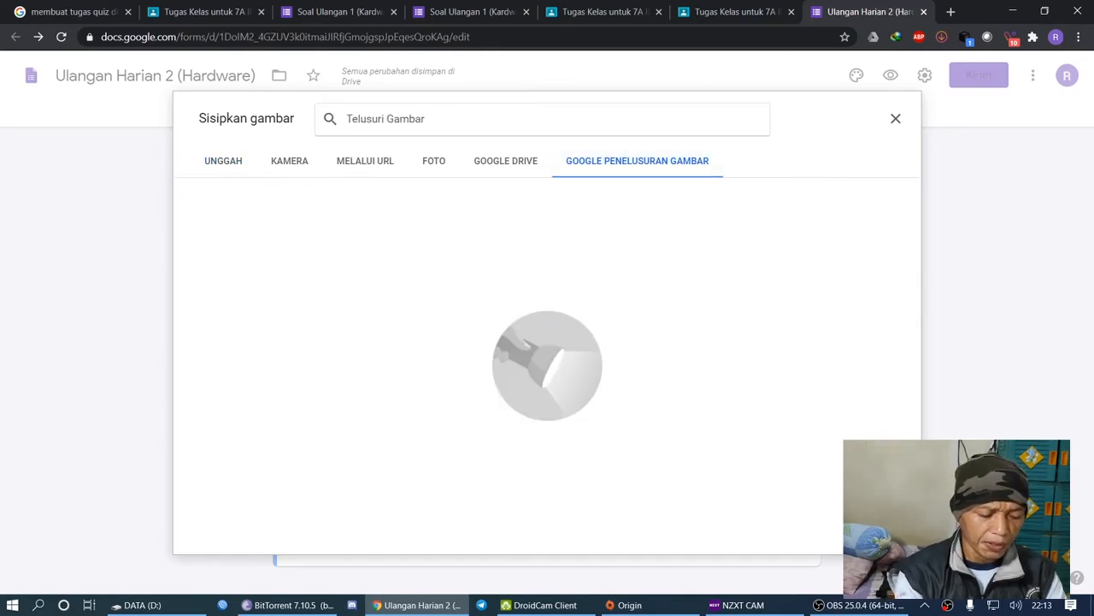
{"action": "type", "text": "mouse"}
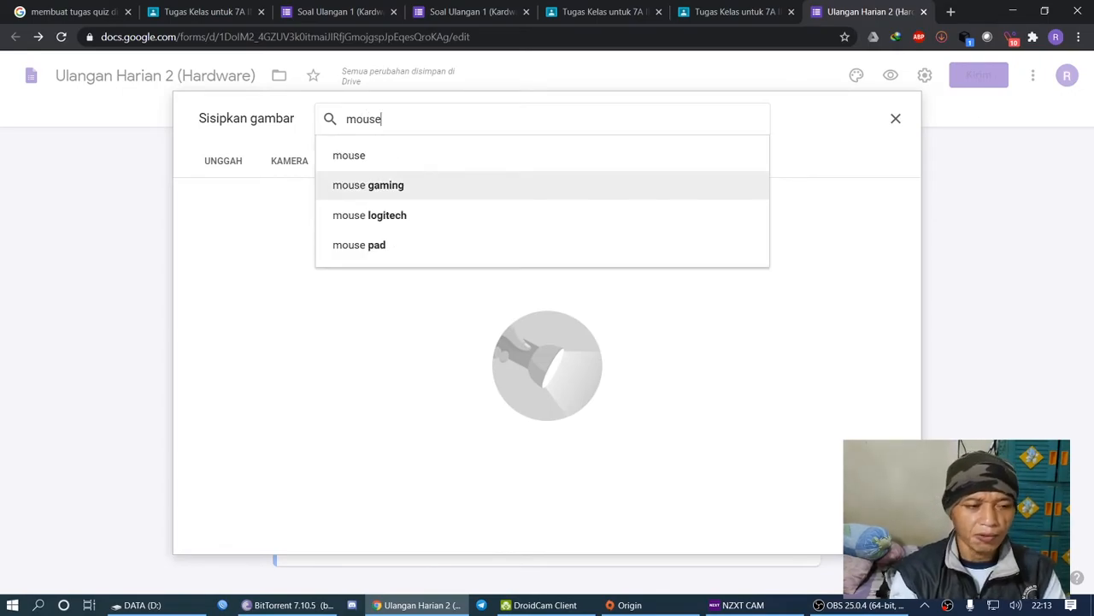
{"action": "left_click", "coordinate": [368, 184]}
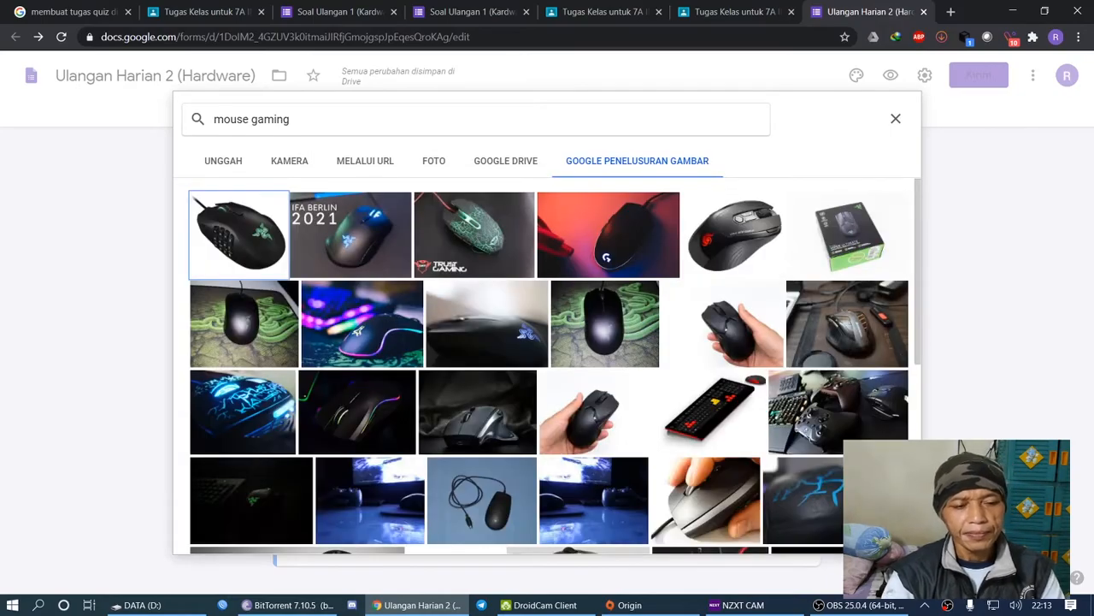
{"action": "left_click", "coordinate": [734, 235]}
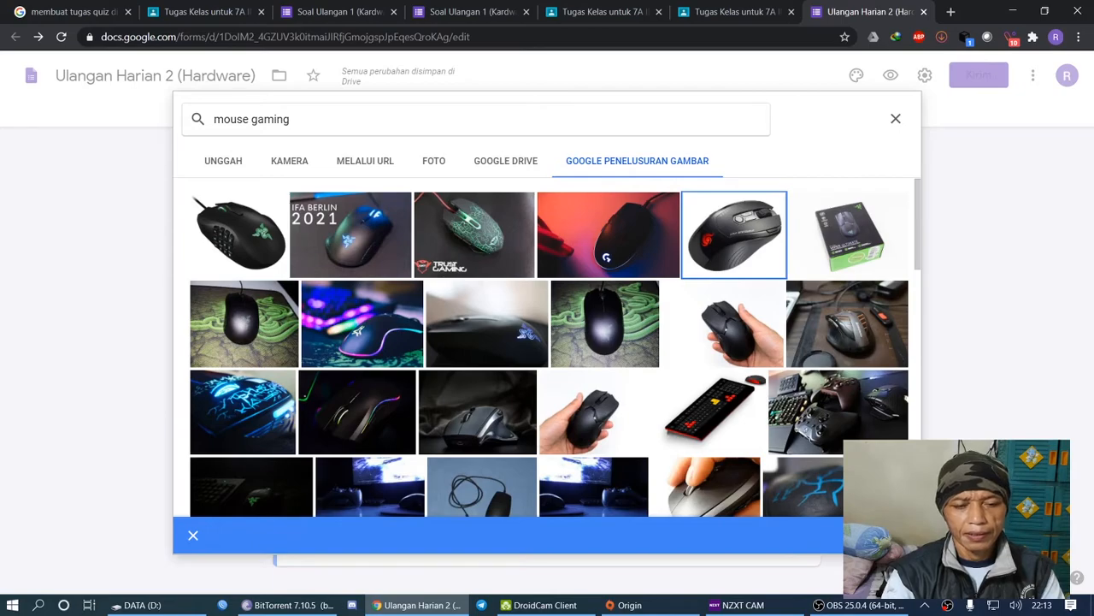
{"action": "left_click", "coordinate": [882, 535]}
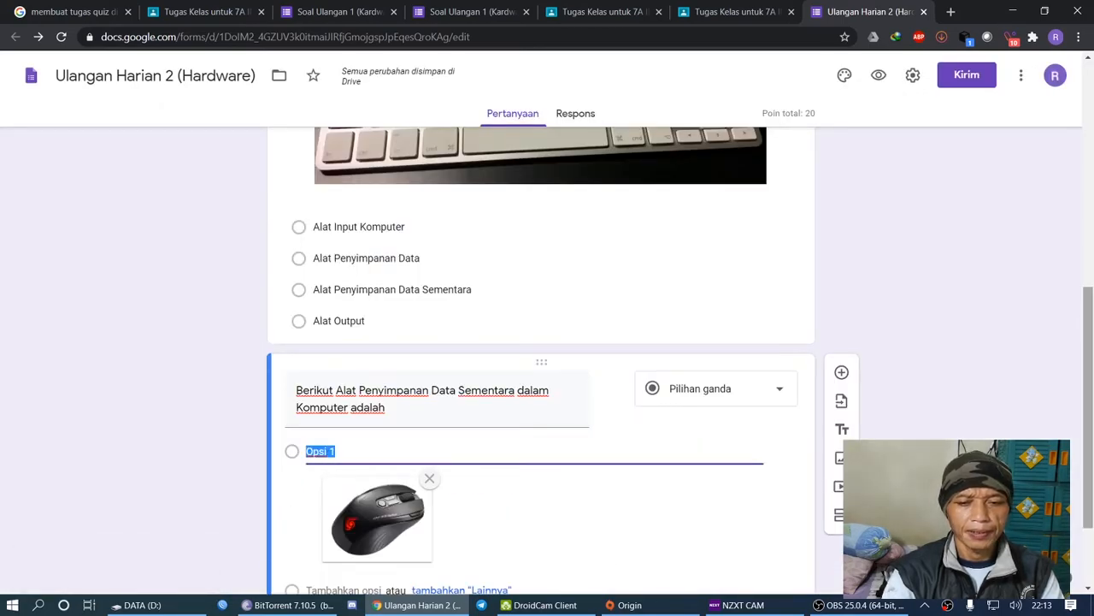
Label the third question's first option, the one with the mouse picture, "Mouse"
{"action": "left_click", "coordinate": [337, 339]}
{"action": "left_click_drag", "start_coordinate": [336, 339], "coordinate": [305, 340]}
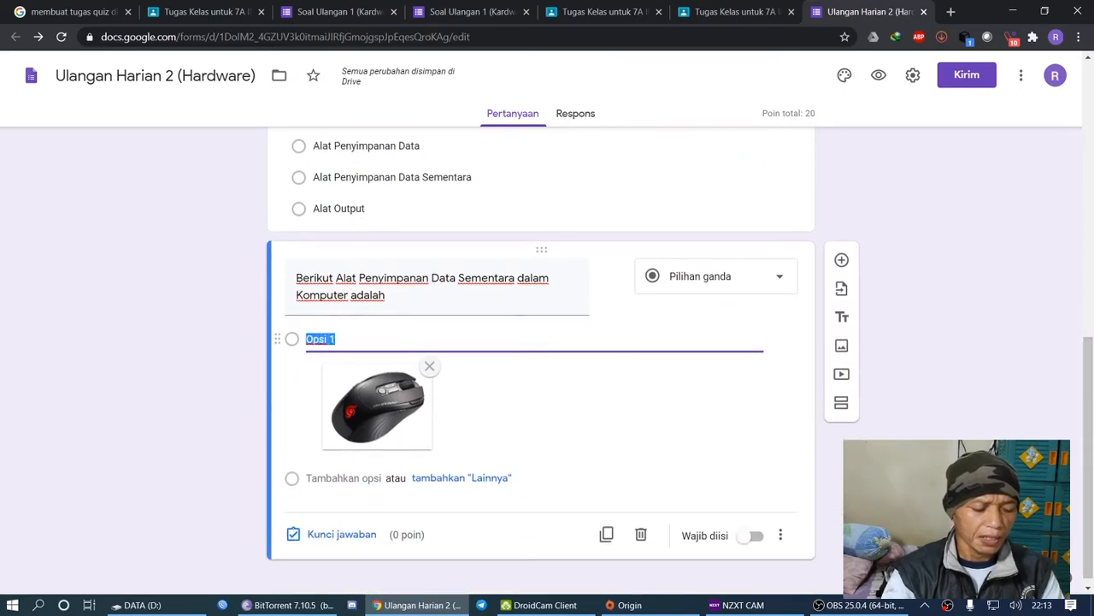
{"action": "type", "text": "Mouse"}
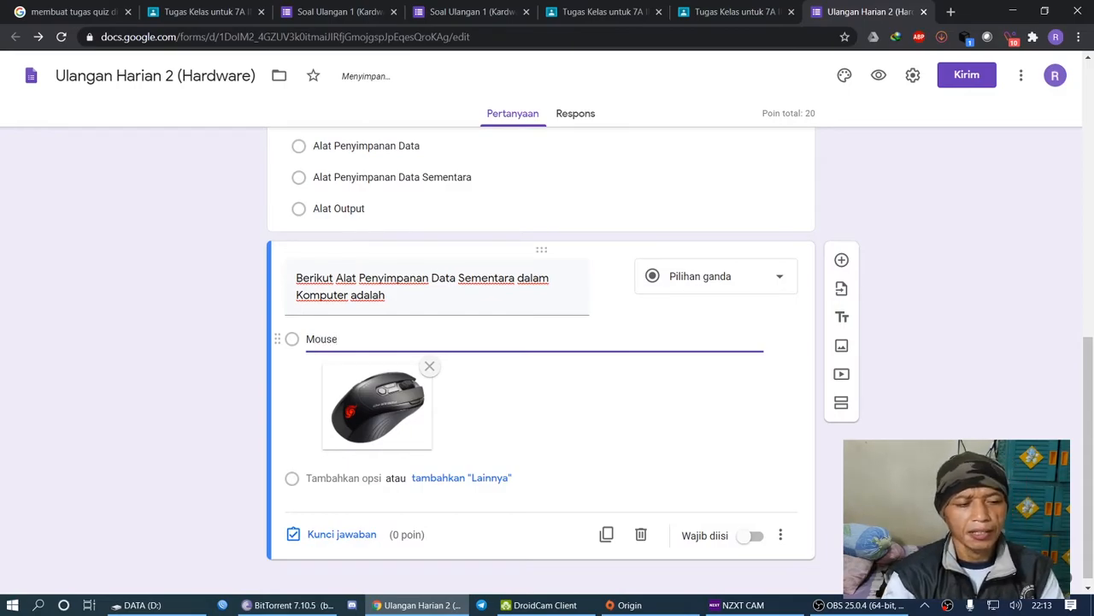
{"action": "left_click_drag", "start_coordinate": [337, 340], "coordinate": [305, 339]}
{"action": "key", "text": "BackSpace"}
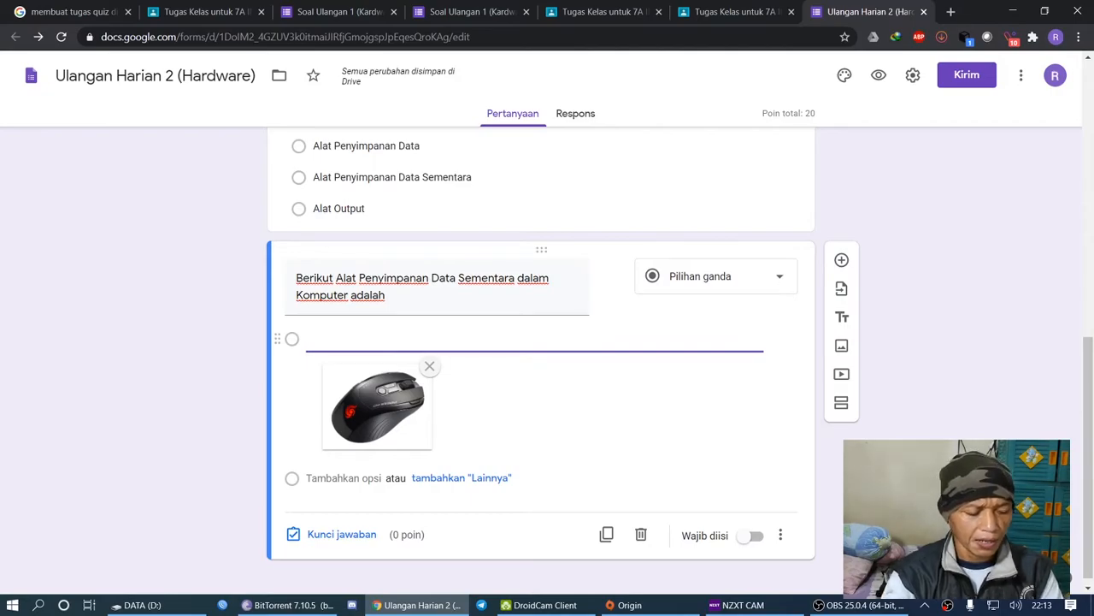
{"action": "type", "text": "M"}
{"action": "type", "text": "ouse"}
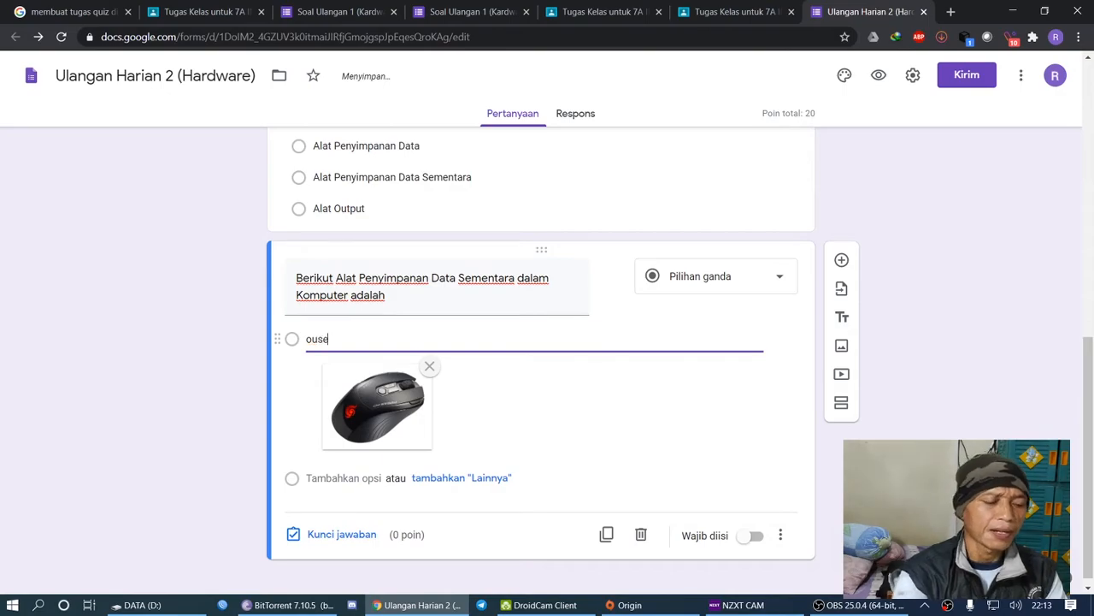
{"action": "key", "text": "ctrl+a"}
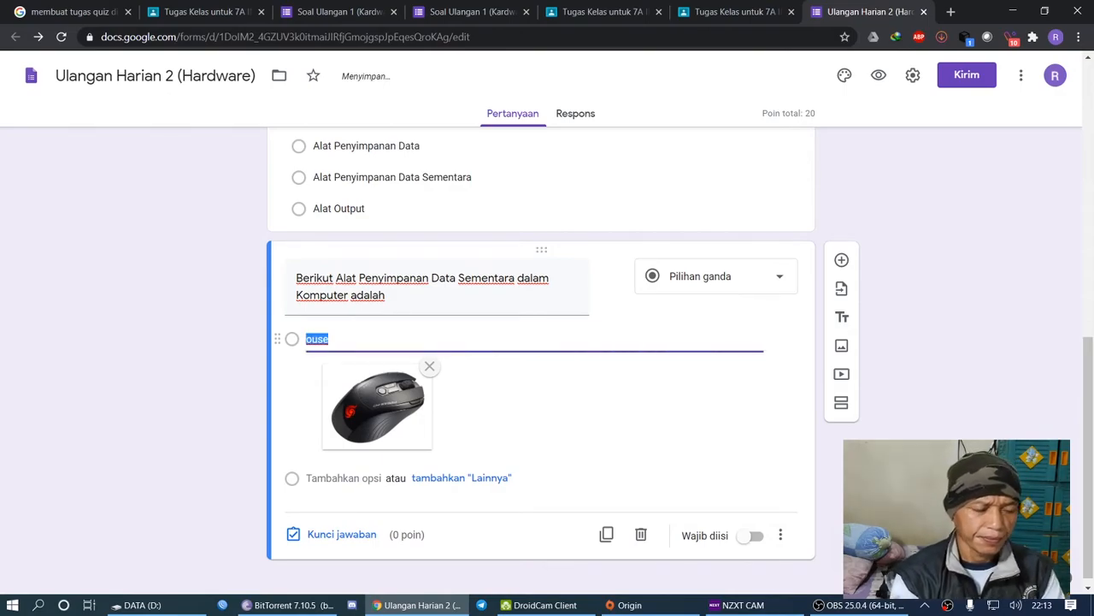
{"action": "type", "text": "Mo"}
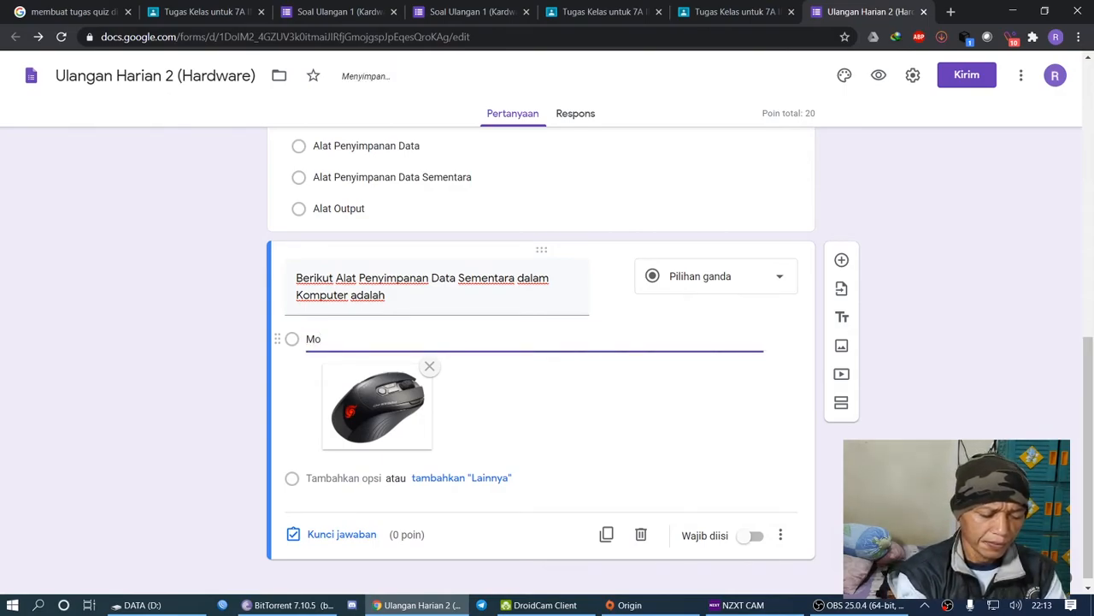
{"action": "type", "text": "use"}
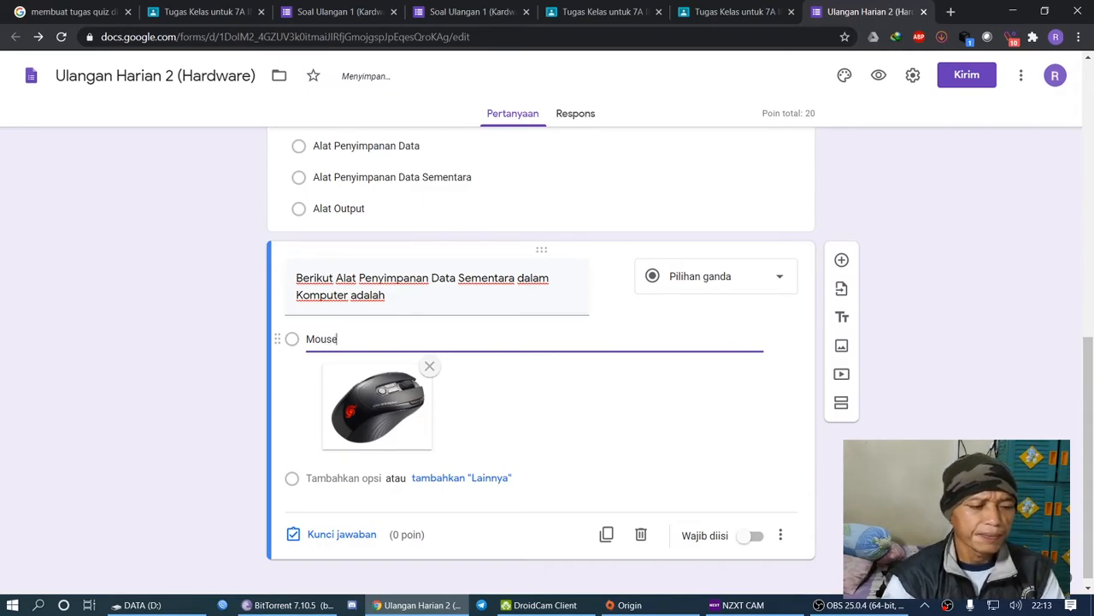
Add a second option to the third question and search Google images for "memory komputer" to illustrate it
{"action": "key", "text": "Return"}
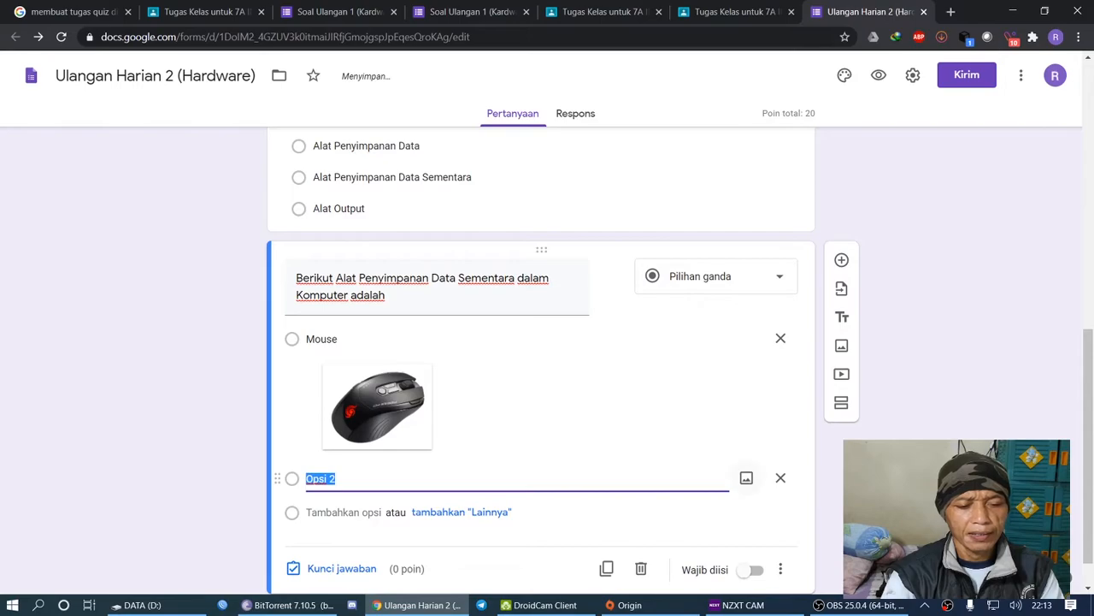
{"action": "left_click", "coordinate": [747, 478]}
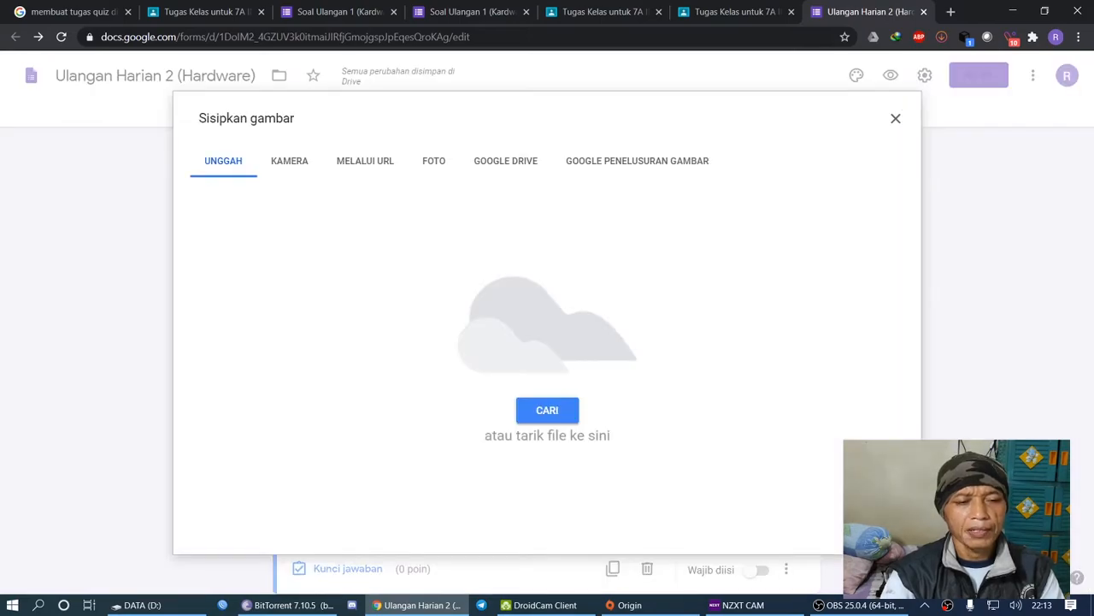
{"action": "left_click", "coordinate": [637, 161]}
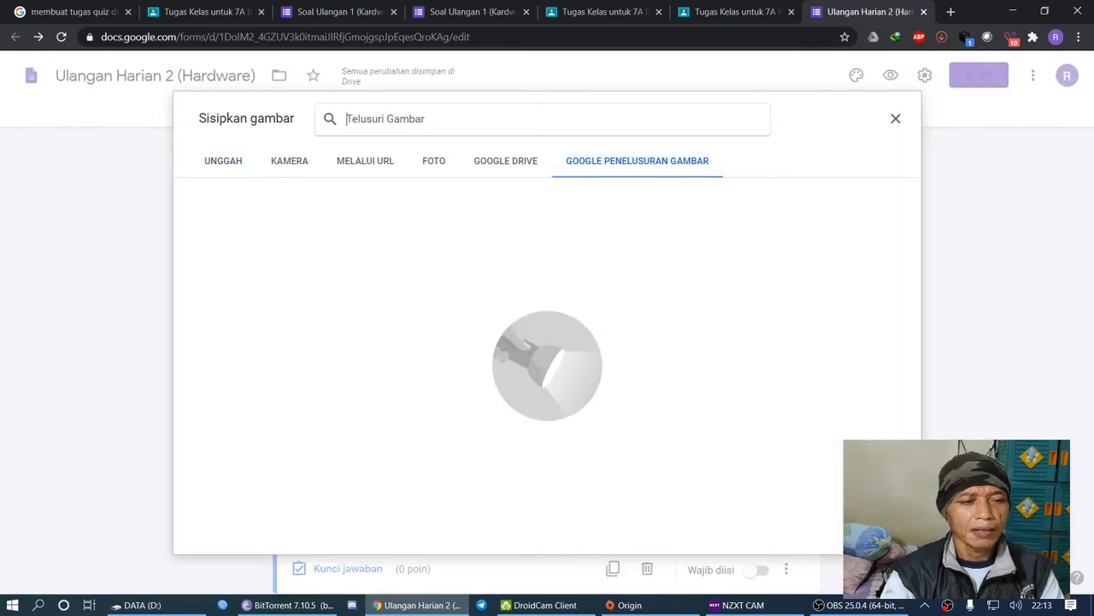
{"action": "type", "text": "mem"}
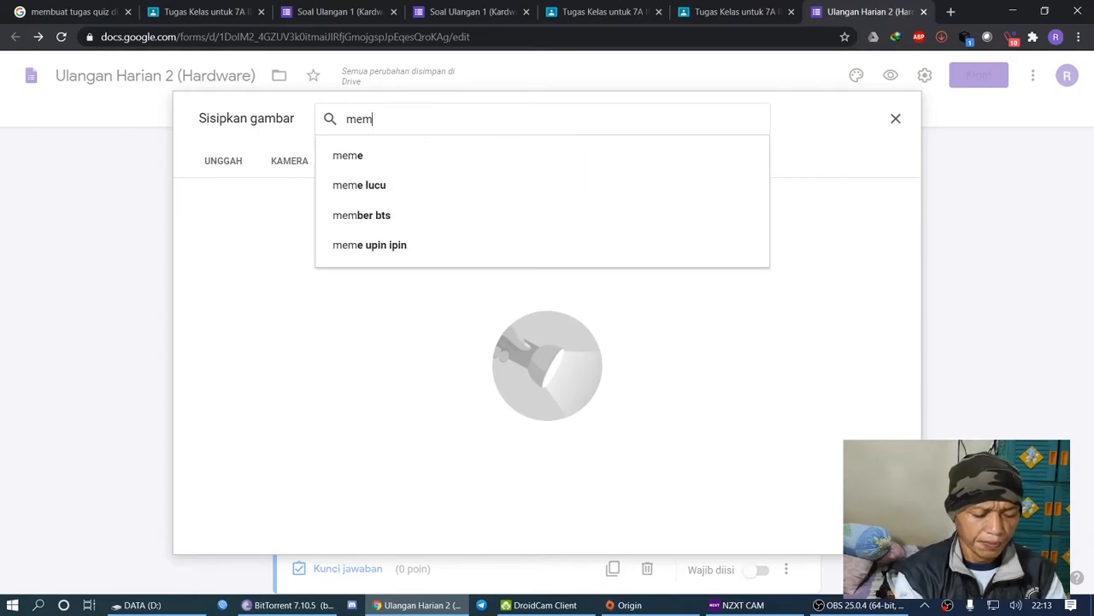
{"action": "type", "text": "ory"}
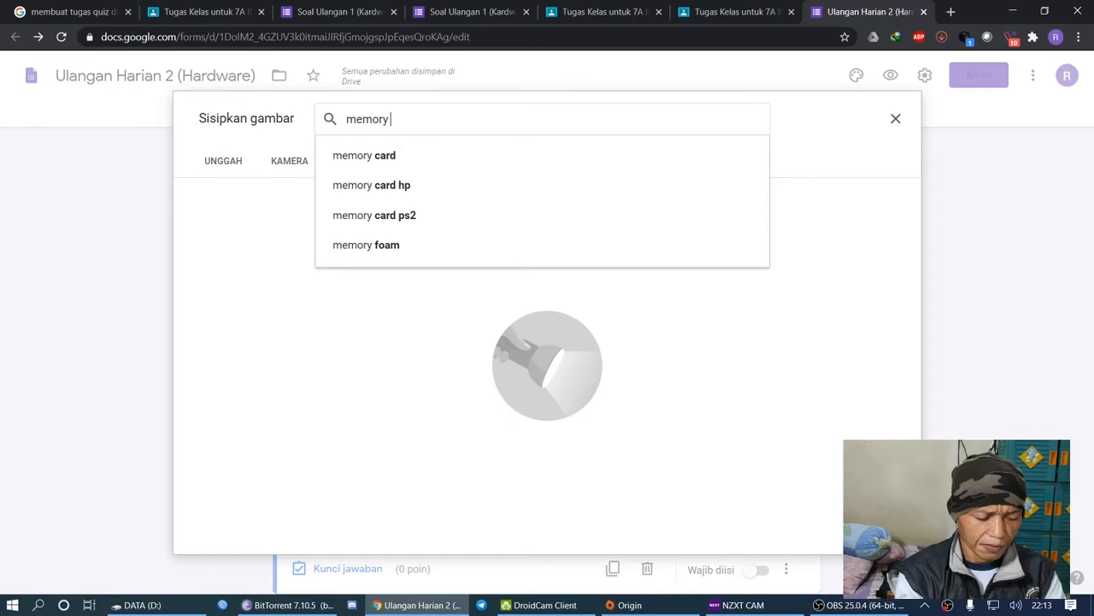
{"action": "type", "text": " komputer"}
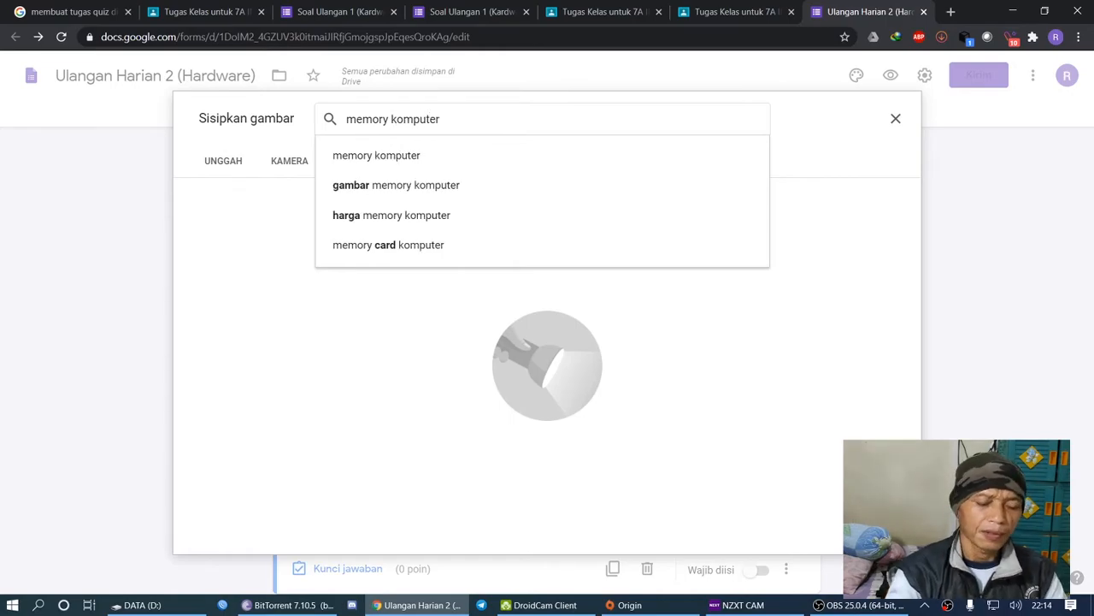
{"action": "key", "text": "Return"}
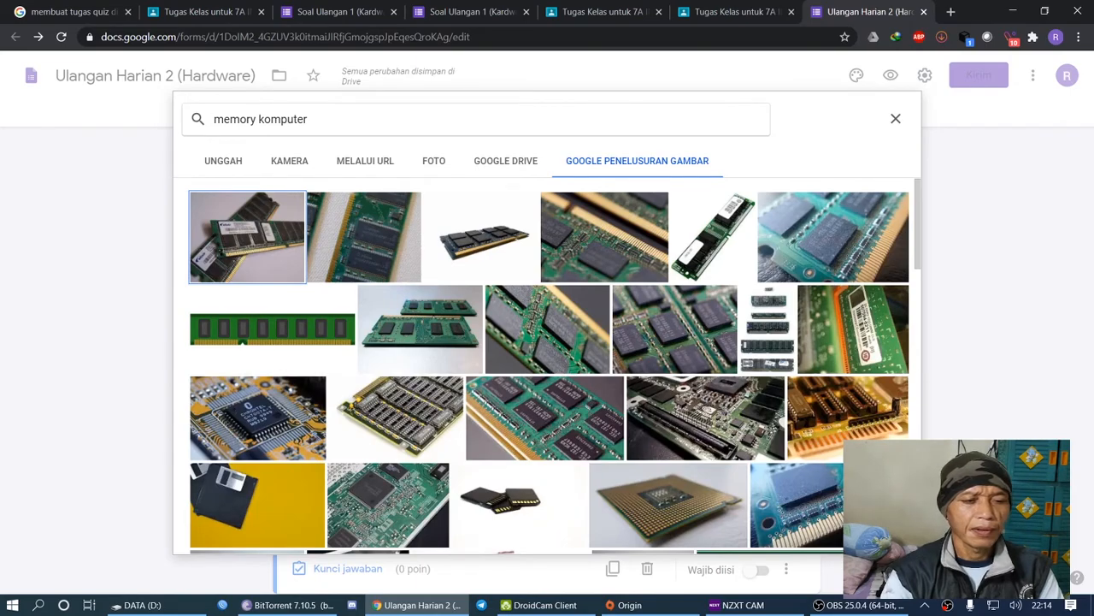
Insert the picture of stacked memory modules with white labels into the second option and label it "Memory"
{"action": "left_click", "coordinate": [481, 237]}
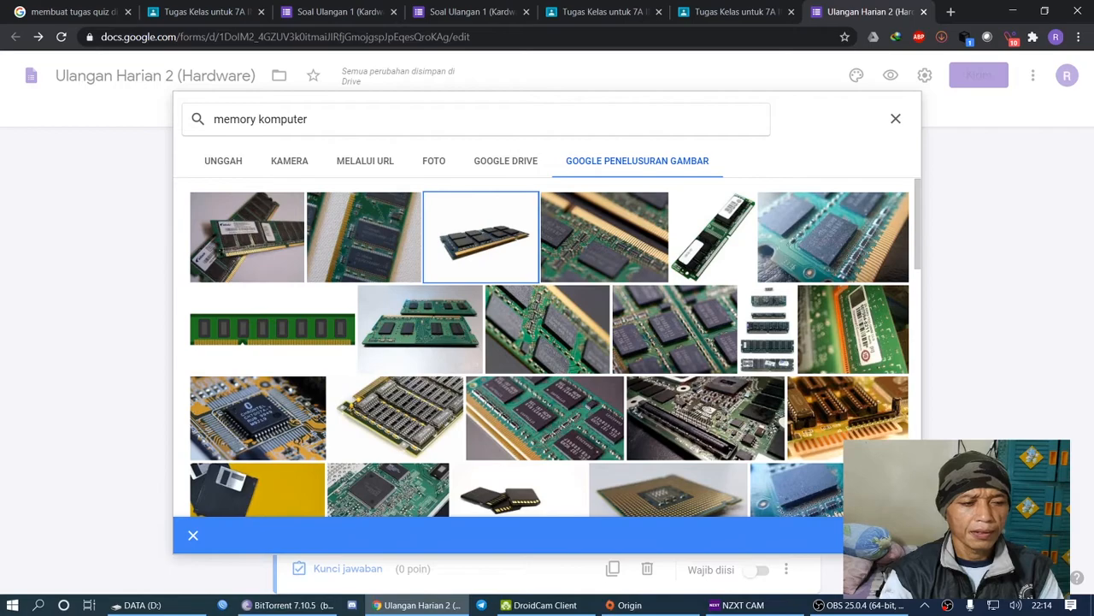
{"action": "left_click", "coordinate": [247, 237]}
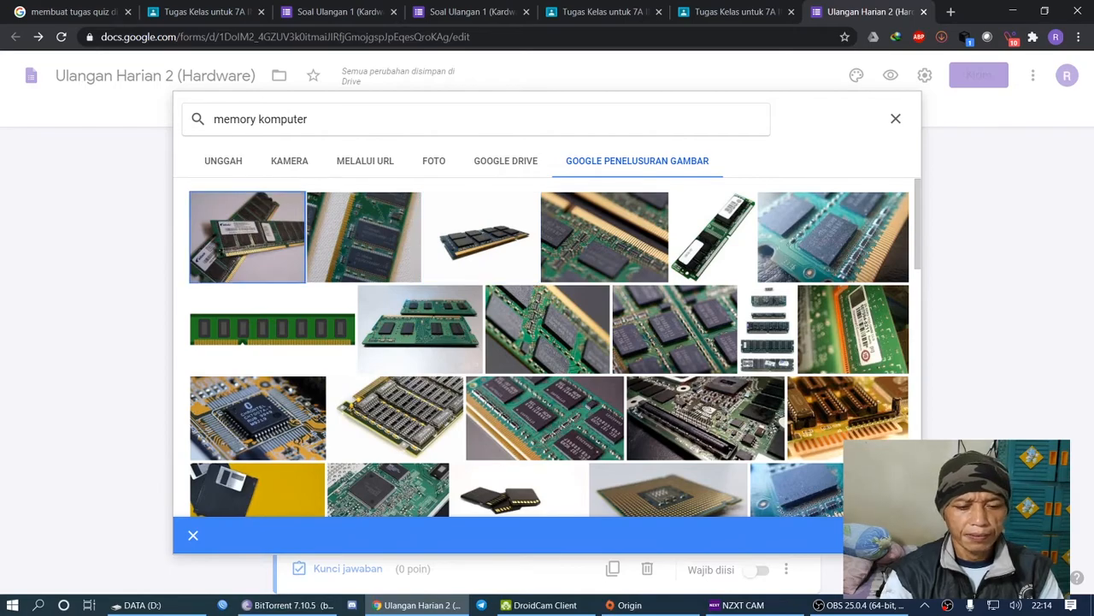
{"action": "left_click", "coordinate": [882, 535]}
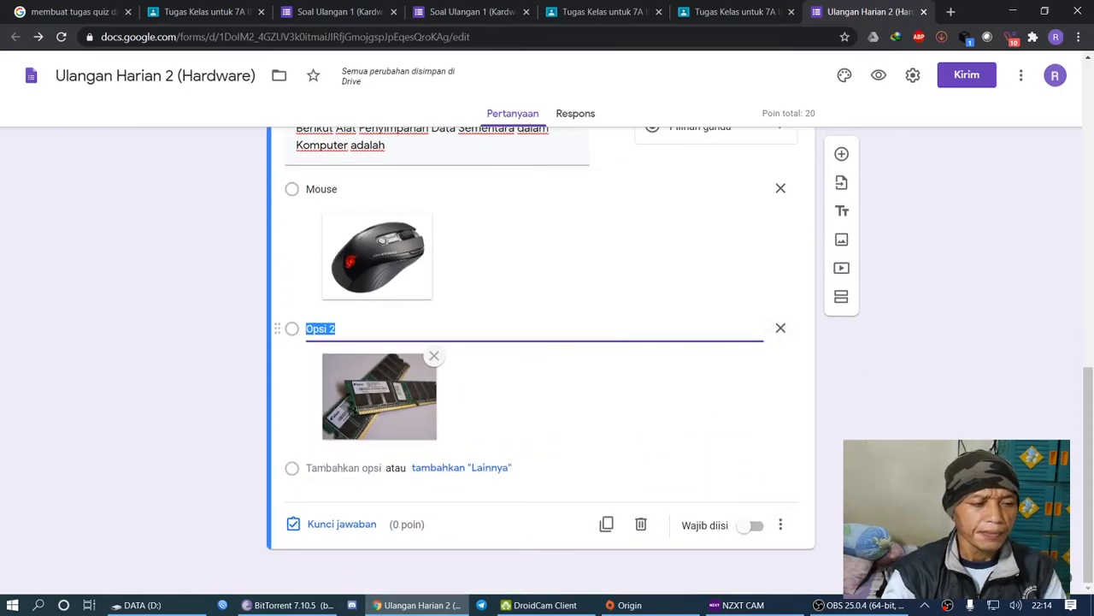
{"action": "type", "text": "Me"}
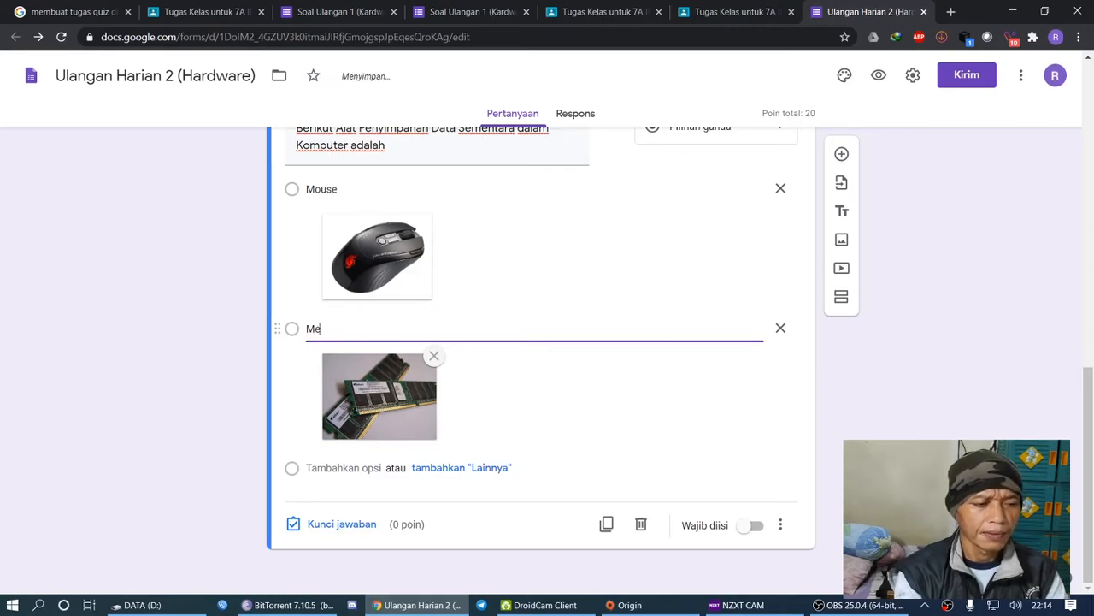
{"action": "type", "text": "mory"}
Add a third option to the question and search Google images for "vga" to illustrate it
{"action": "left_click", "coordinate": [344, 468]}
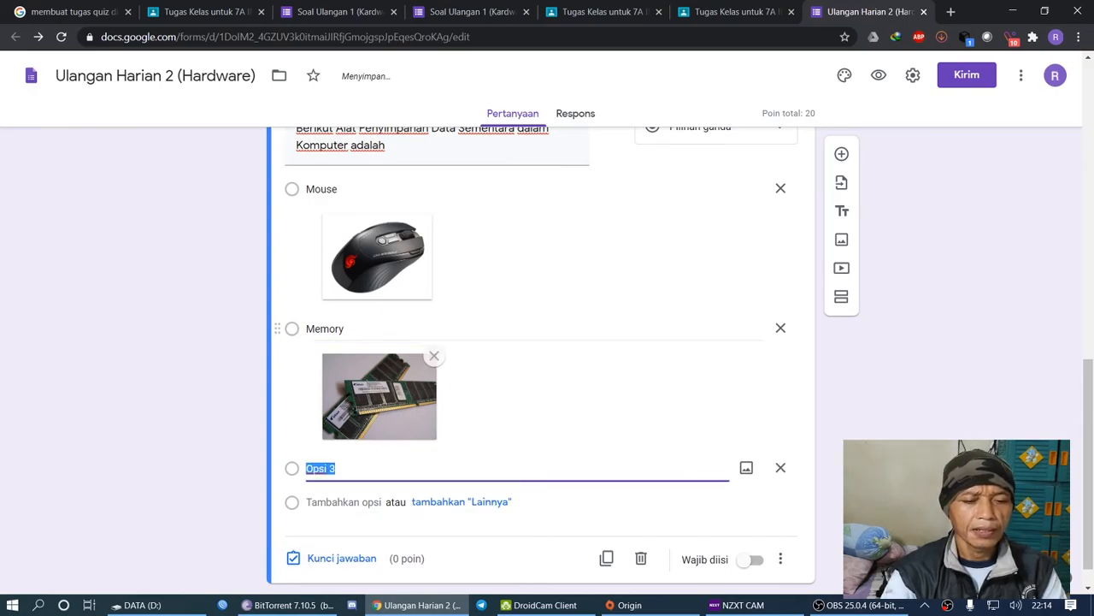
{"action": "left_click", "coordinate": [747, 467]}
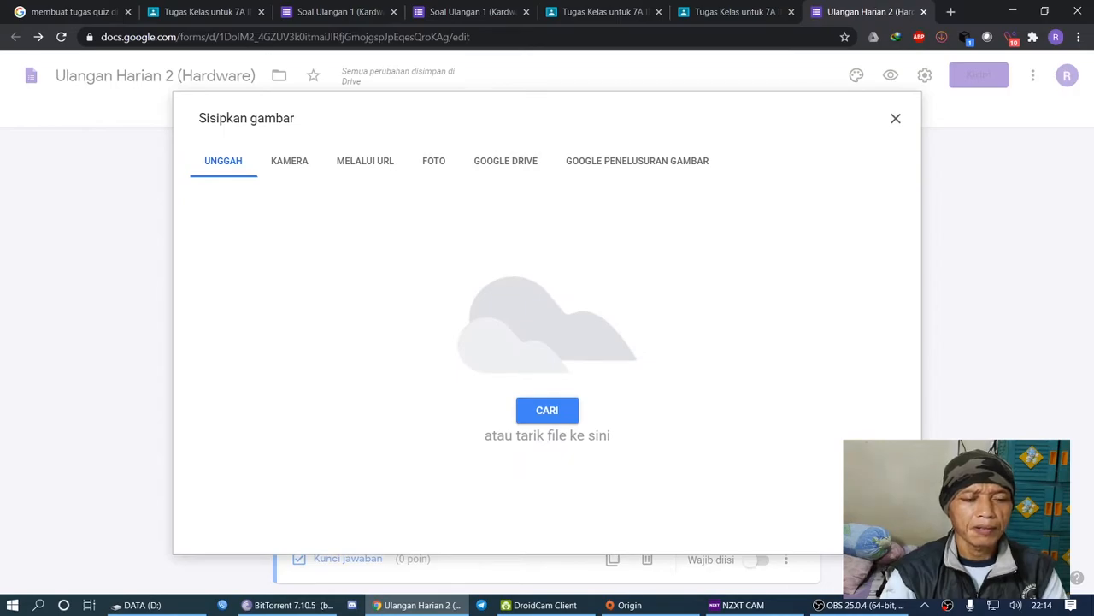
{"action": "left_click", "coordinate": [637, 160]}
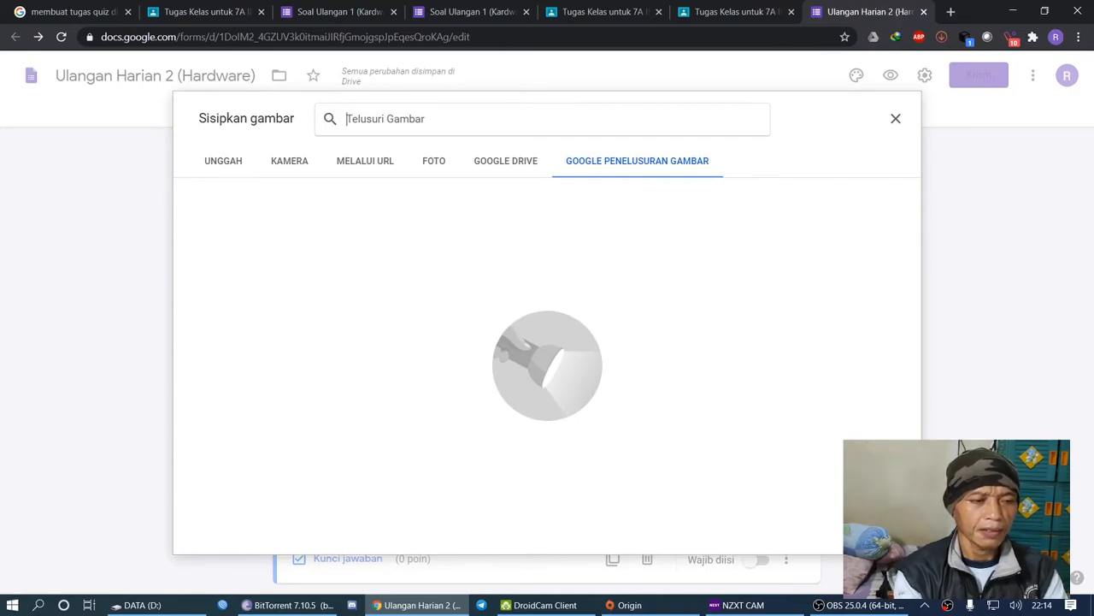
{"action": "type", "text": "vga"}
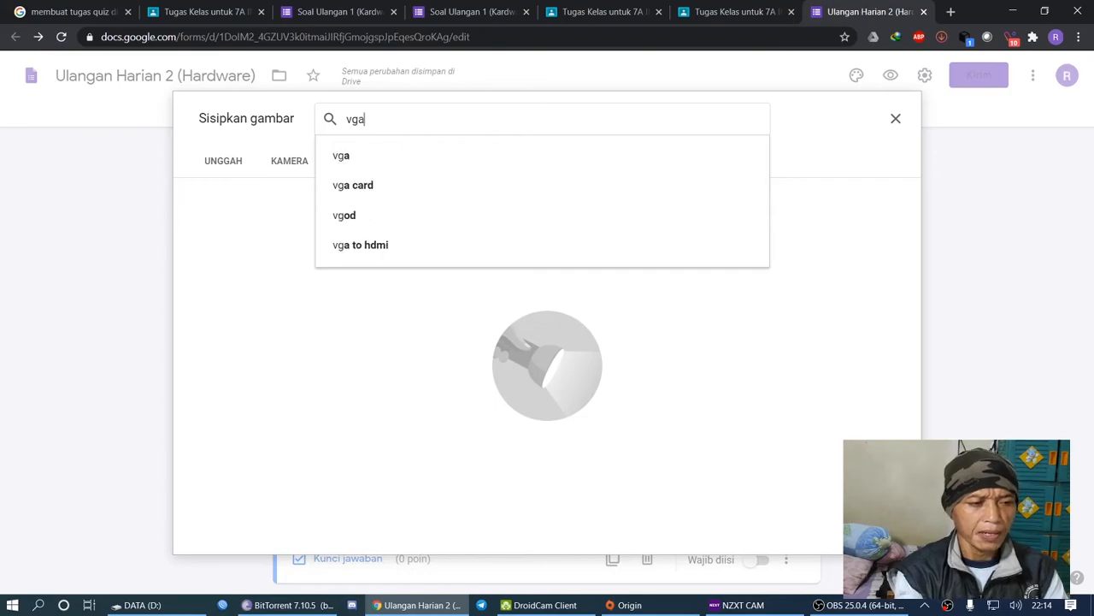
{"action": "key", "text": "Return"}
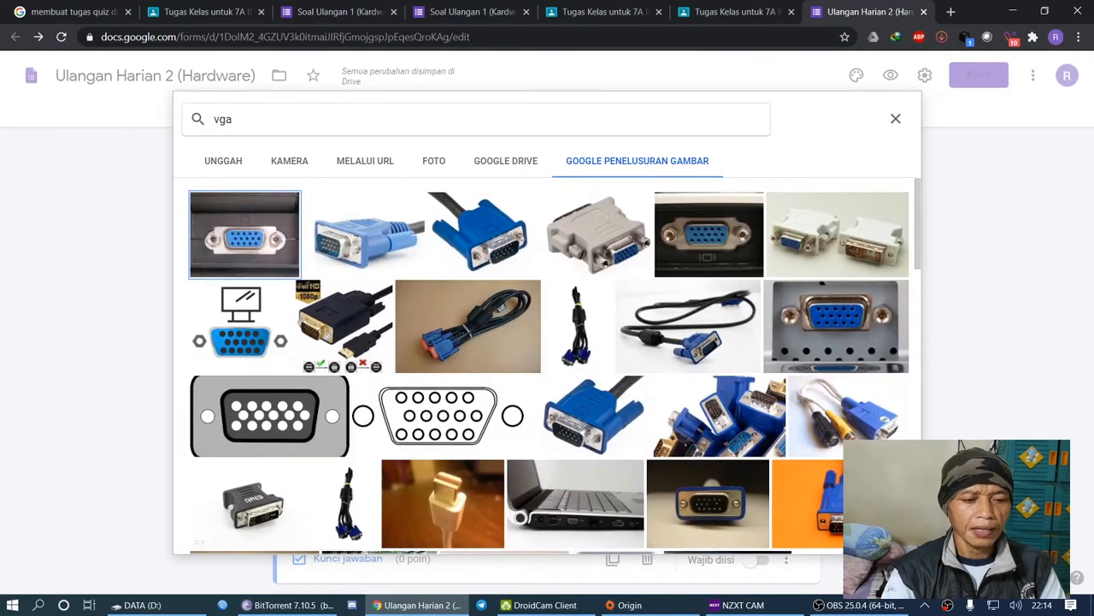
Insert the motherboard picture from the image results into the third option and label it "VGA"
{"action": "scroll", "coordinate": [547, 366], "scroll_direction": "down", "scroll_amount": 6}
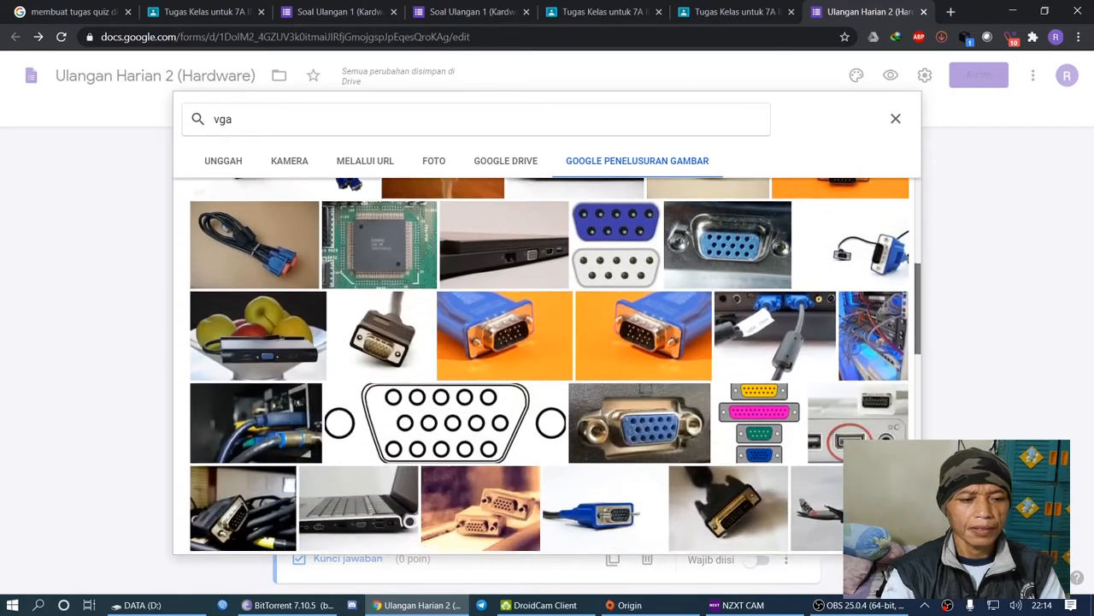
{"action": "scroll", "coordinate": [547, 366], "scroll_direction": "down", "scroll_amount": 5}
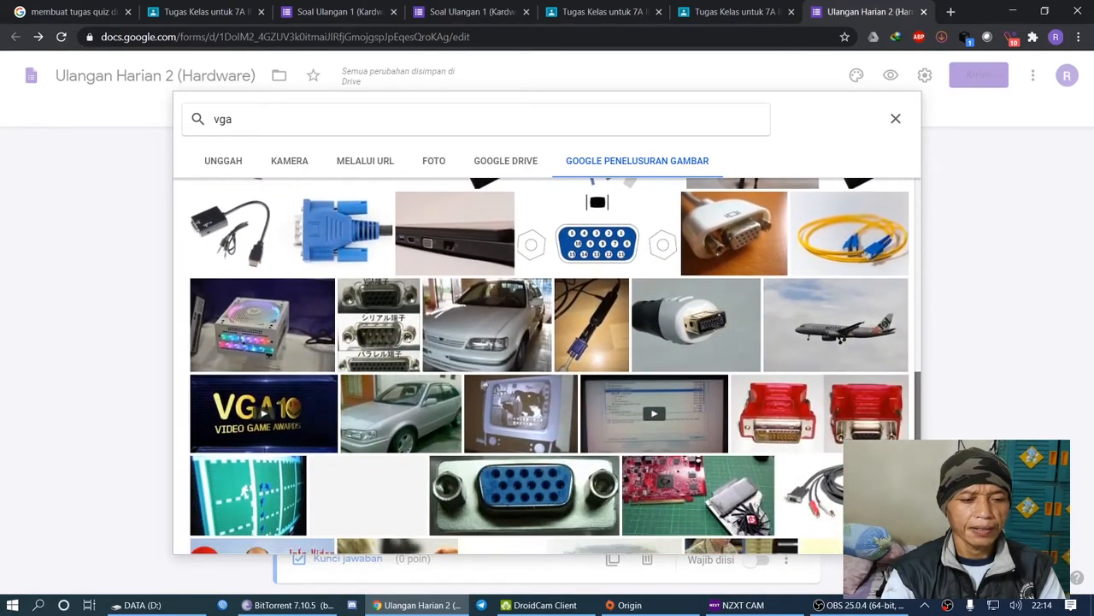
{"action": "scroll", "coordinate": [547, 366], "scroll_direction": "down", "scroll_amount": 3}
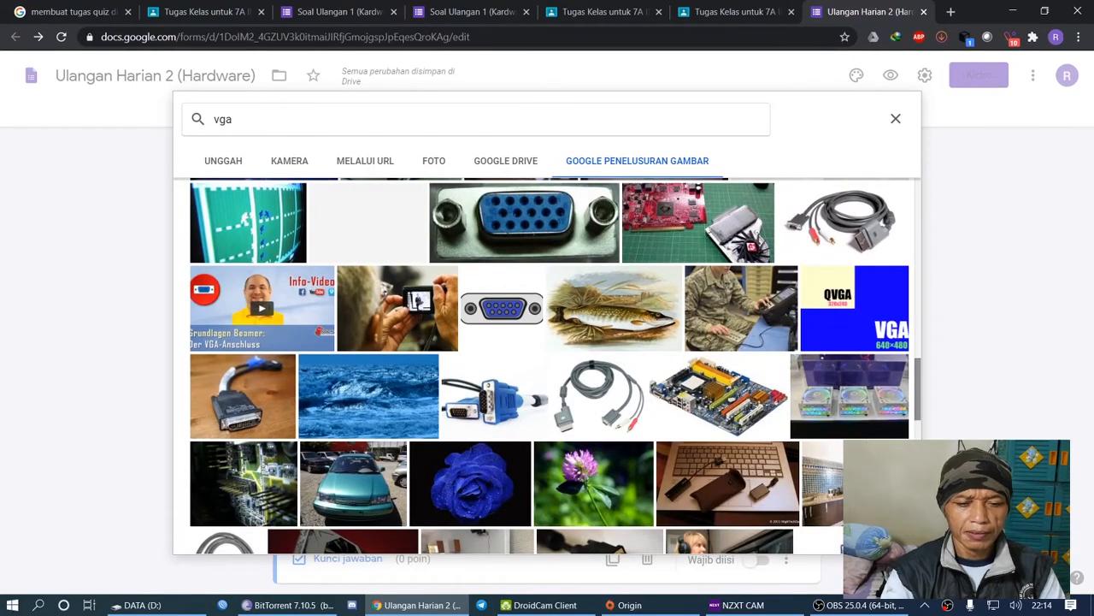
{"action": "scroll", "coordinate": [547, 366], "scroll_direction": "down", "scroll_amount": 10}
{"action": "scroll", "coordinate": [547, 366], "scroll_direction": "down", "scroll_amount": 2}
{"action": "scroll", "coordinate": [547, 366], "scroll_direction": "down", "scroll_amount": 1}
{"action": "scroll", "coordinate": [547, 366], "scroll_direction": "up", "scroll_amount": 4}
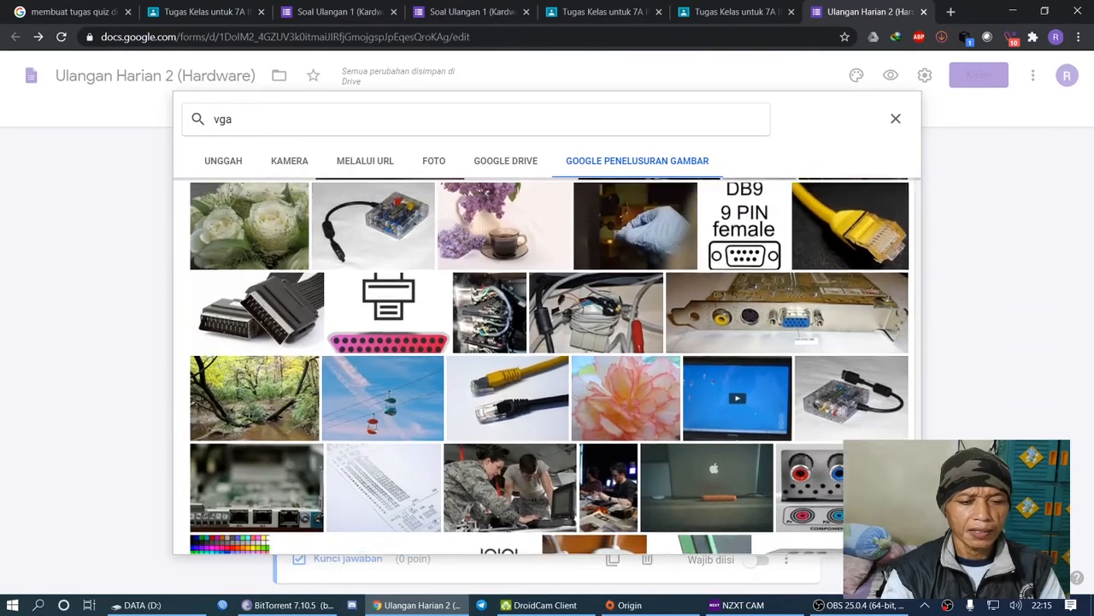
{"action": "scroll", "coordinate": [547, 366], "scroll_direction": "up", "scroll_amount": 10}
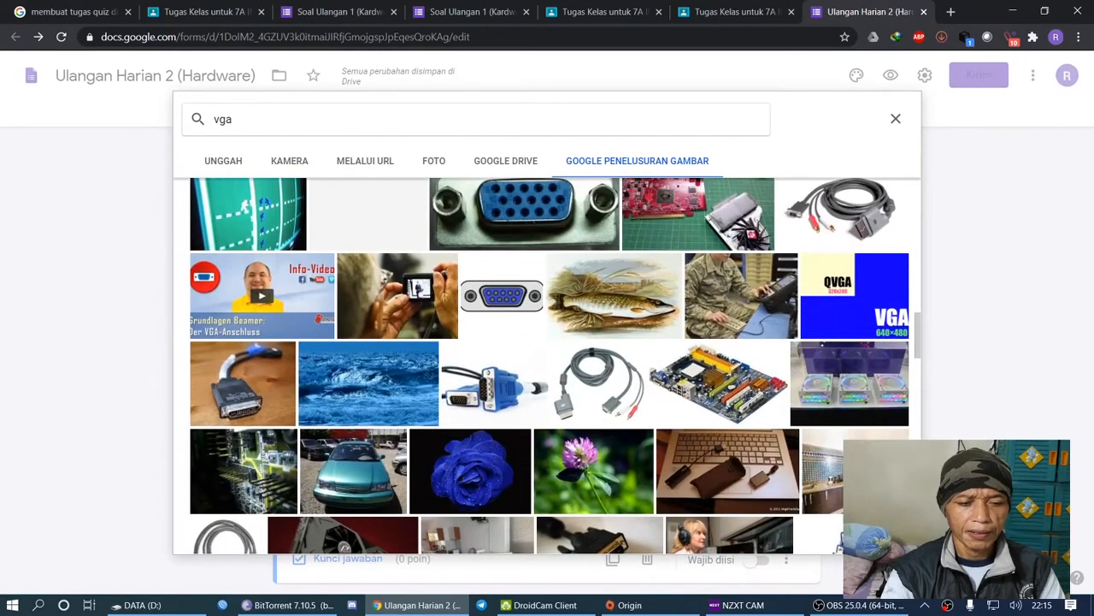
{"action": "left_click", "coordinate": [718, 383]}
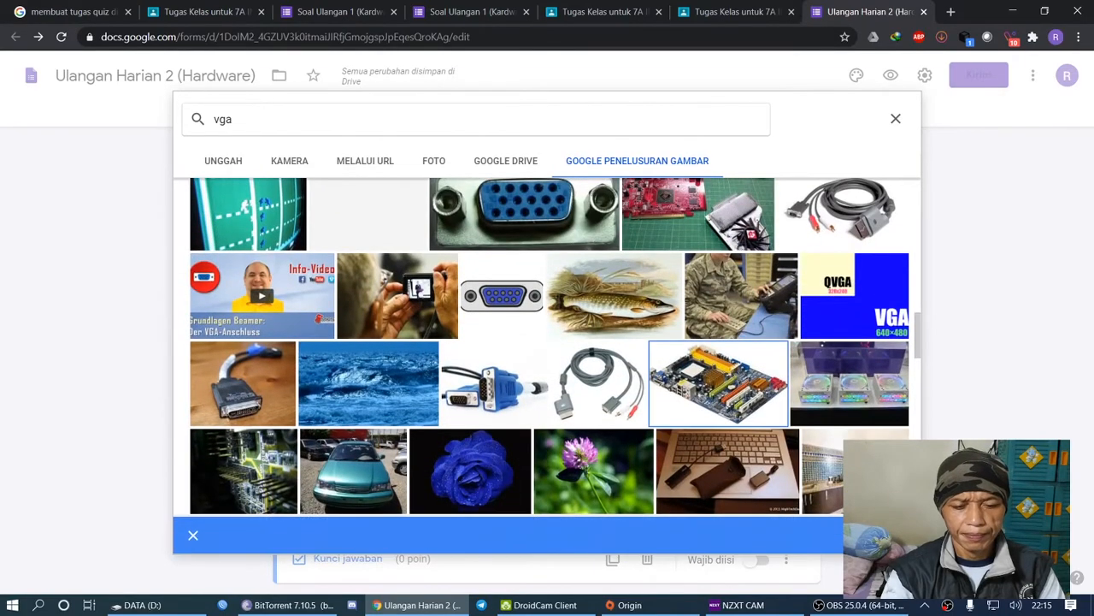
{"action": "left_click", "coordinate": [882, 536]}
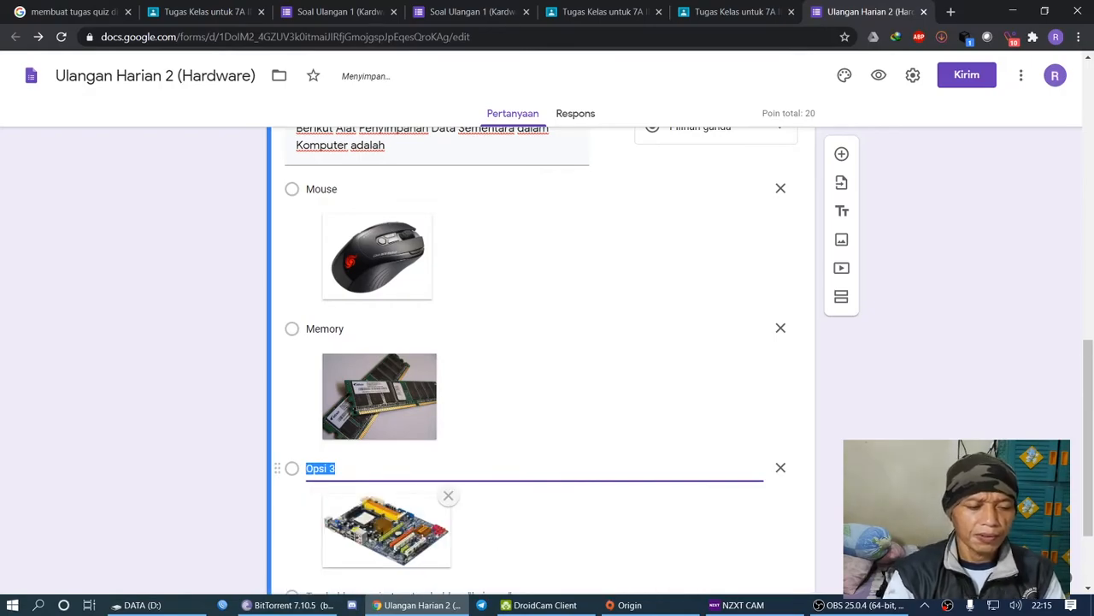
{"action": "scroll", "coordinate": [542, 384], "scroll_direction": "down", "scroll_amount": 2}
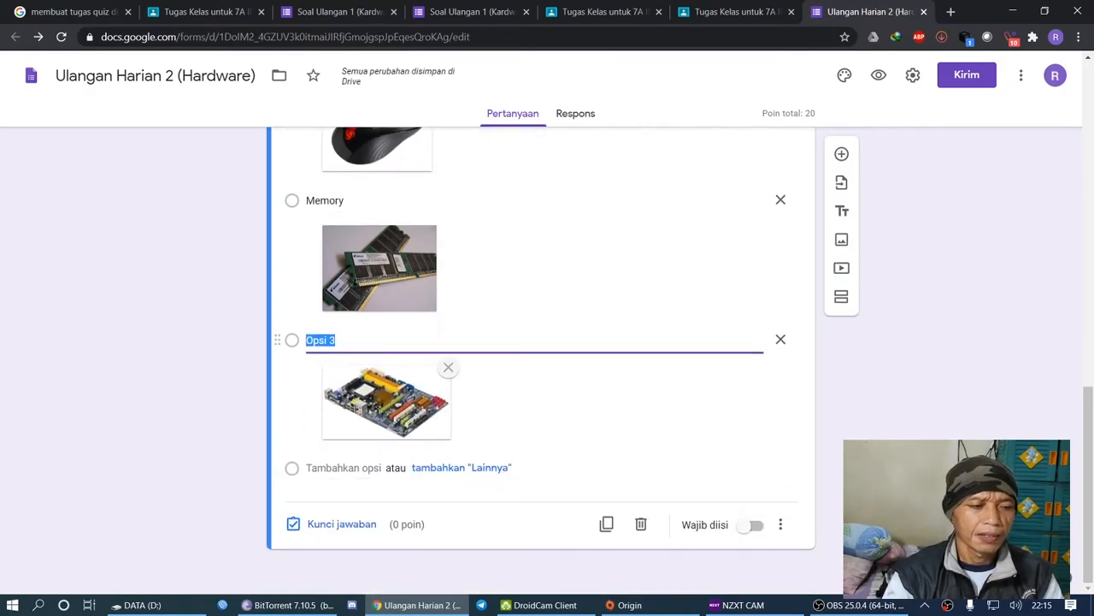
{"action": "type", "text": "VGA"}
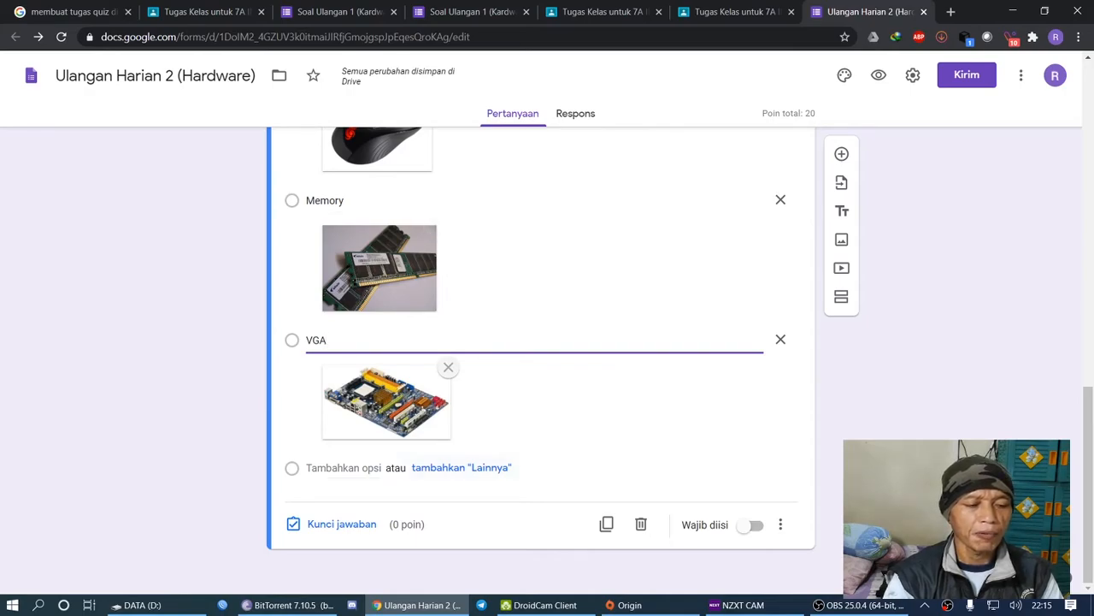
Add a fourth answer option below VGA and search Google images for "cpu" to illustrate it
{"action": "key", "text": "Return"}
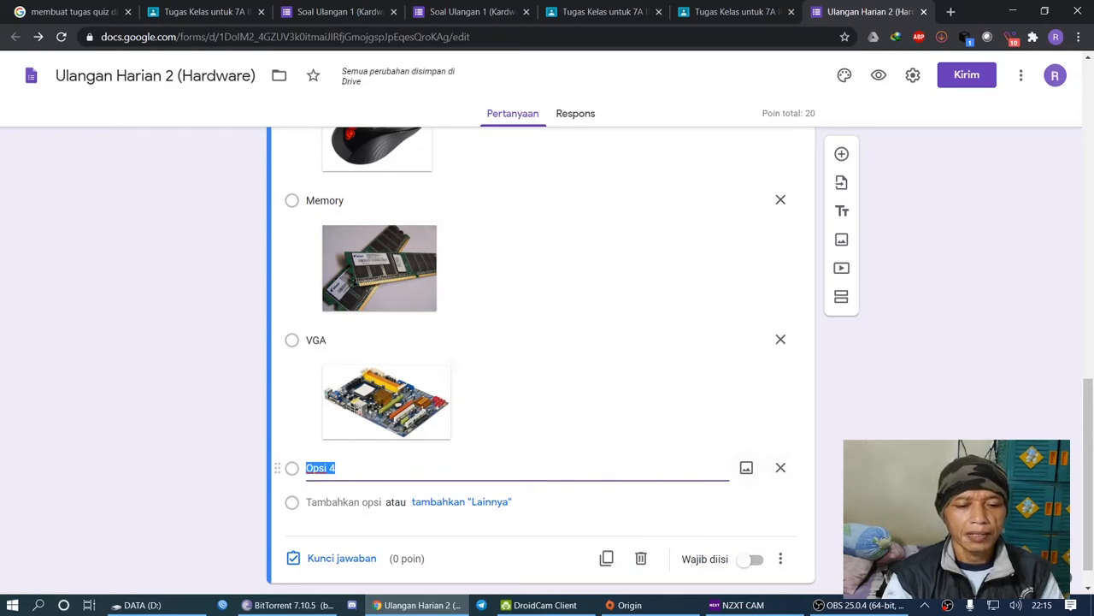
{"action": "left_click", "coordinate": [747, 468]}
{"action": "left_click", "coordinate": [637, 161]}
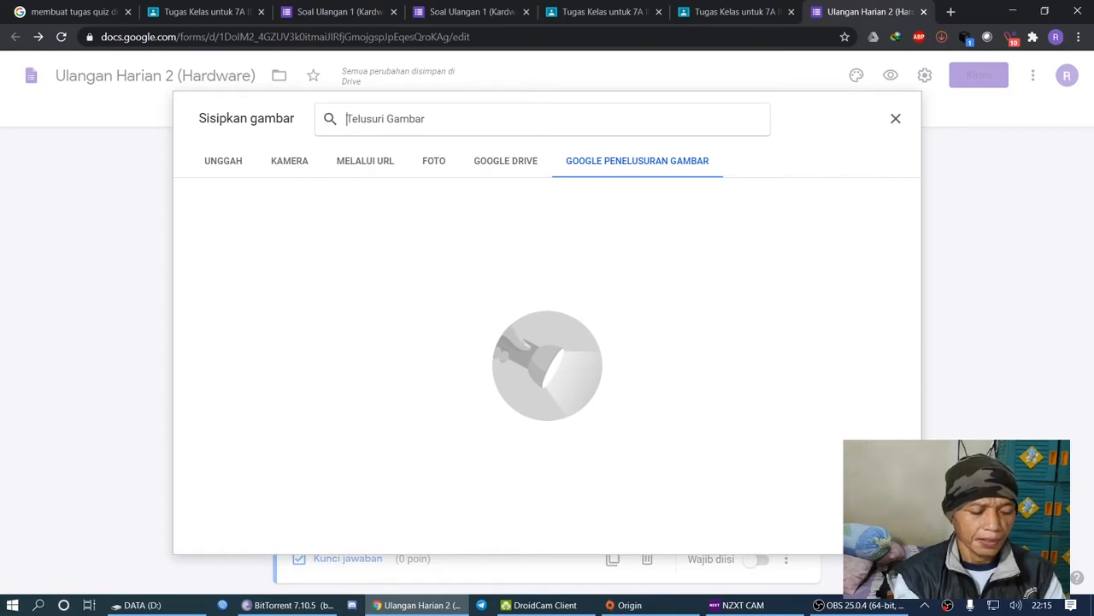
{"action": "type", "text": "cpu"}
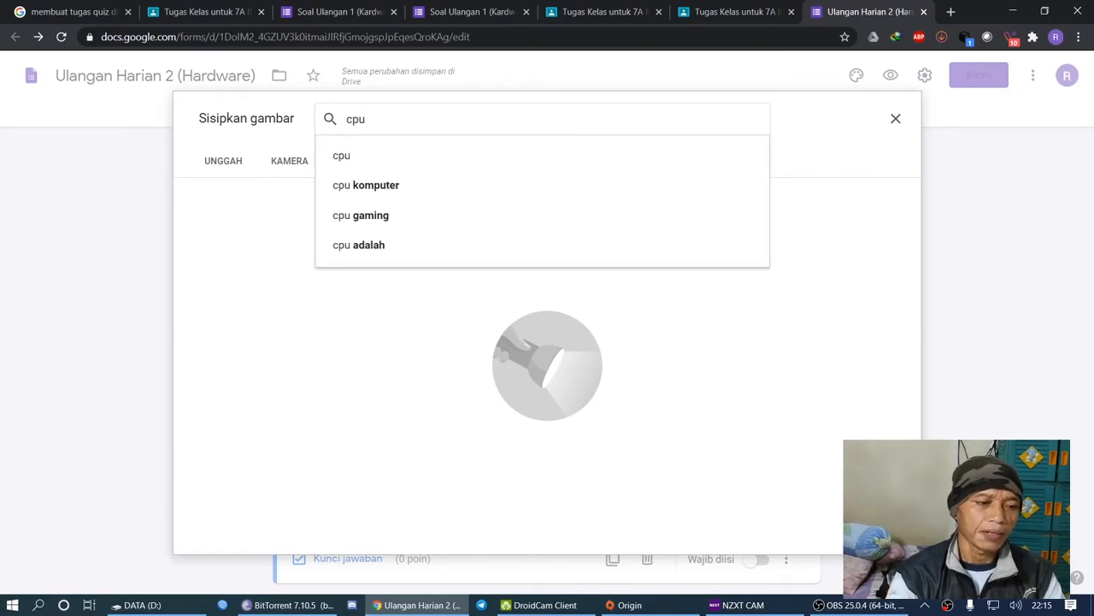
{"action": "key", "text": "Return"}
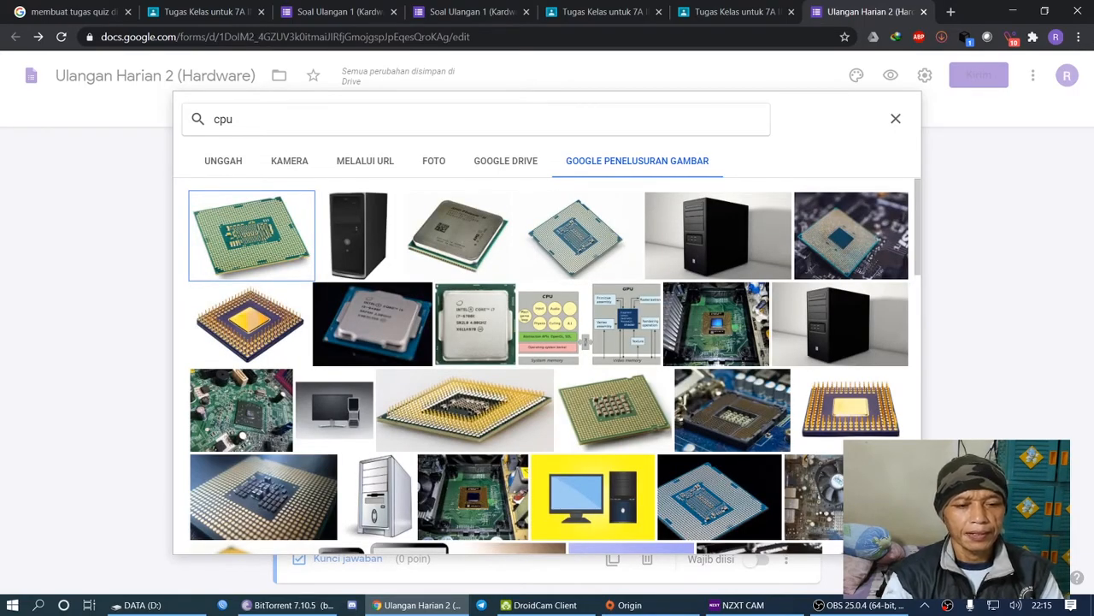
Choose a photo of a single silver processor chip on a light background and insert it into the fourth option
{"action": "scroll", "coordinate": [548, 367], "scroll_direction": "down", "scroll_amount": 4}
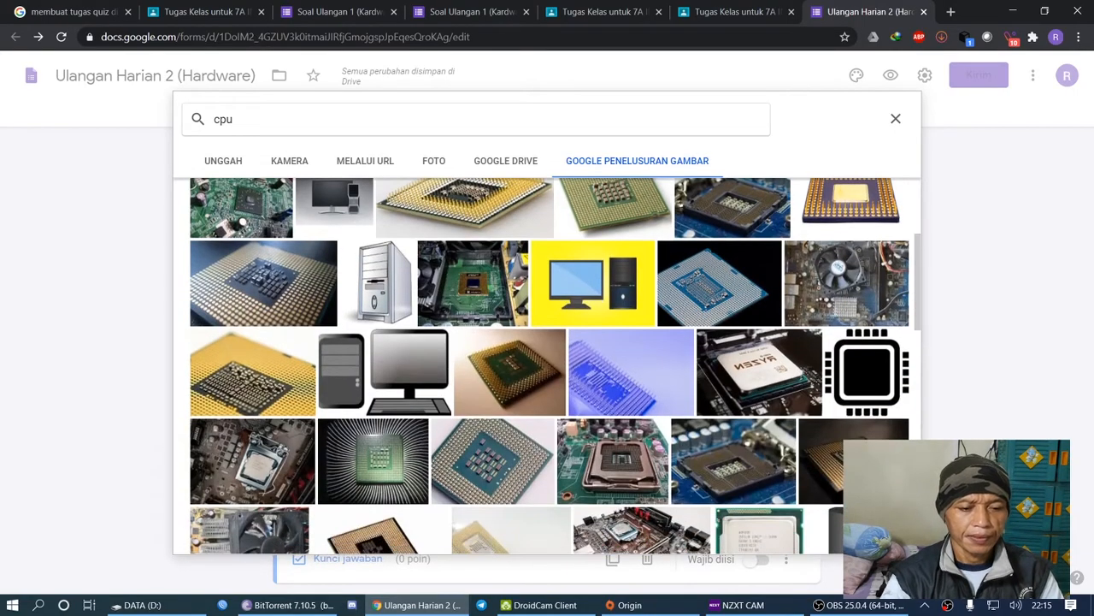
{"action": "scroll", "coordinate": [547, 366], "scroll_direction": "down", "scroll_amount": 5}
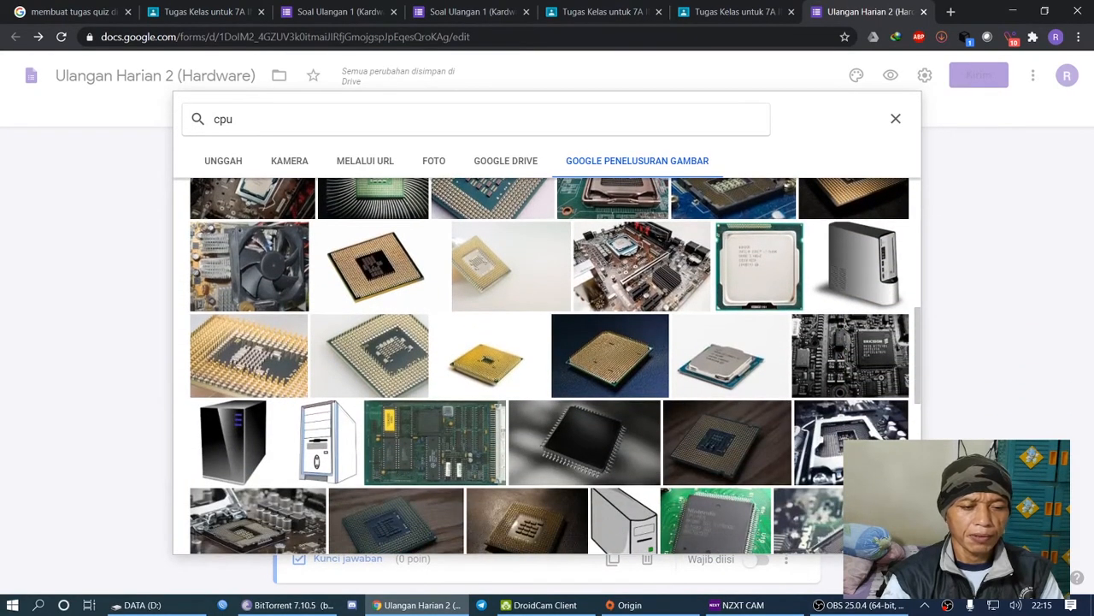
{"action": "scroll", "coordinate": [548, 366], "scroll_direction": "down", "scroll_amount": 9}
{"action": "scroll", "coordinate": [547, 366], "scroll_direction": "up", "scroll_amount": 1}
{"action": "scroll", "coordinate": [547, 366], "scroll_direction": "down", "scroll_amount": 4}
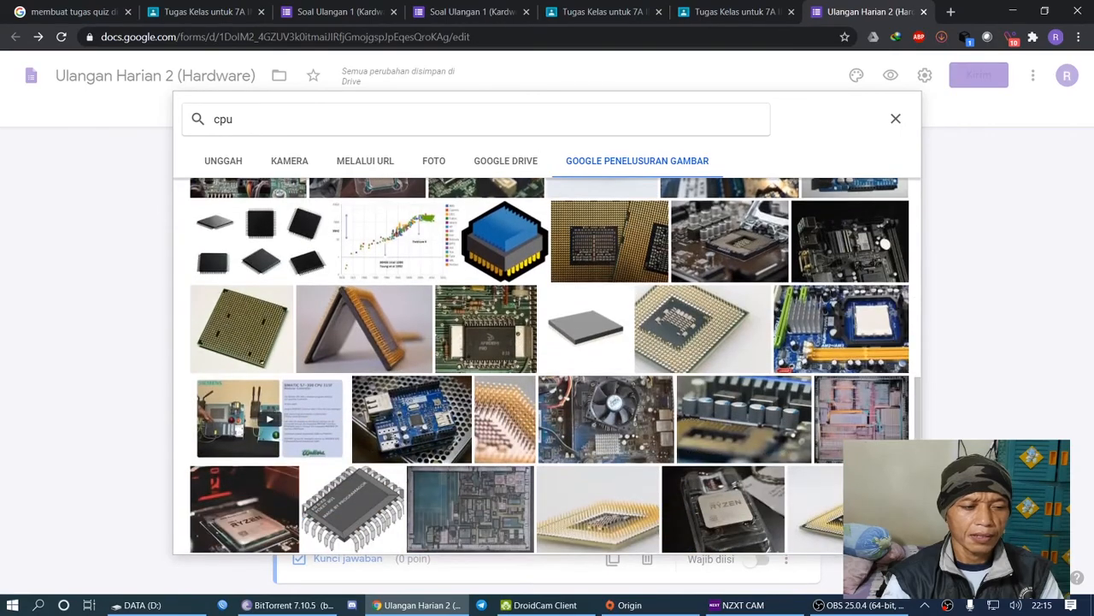
{"action": "scroll", "coordinate": [547, 366], "scroll_direction": "down", "scroll_amount": 4}
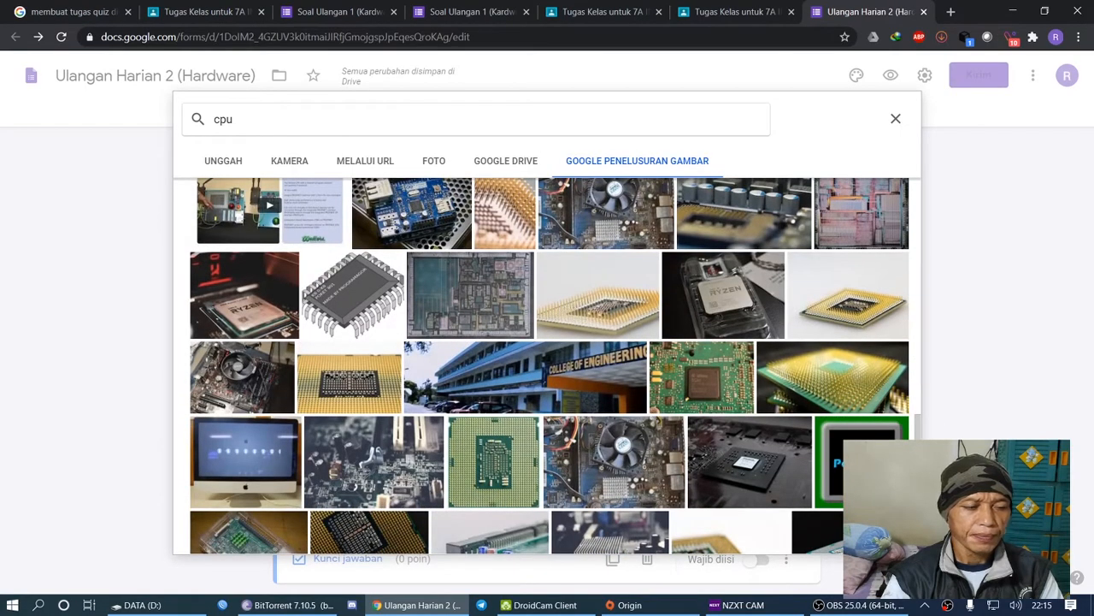
{"action": "scroll", "coordinate": [547, 366], "scroll_direction": "down", "scroll_amount": 4}
{"action": "scroll", "coordinate": [548, 366], "scroll_direction": "down", "scroll_amount": 4}
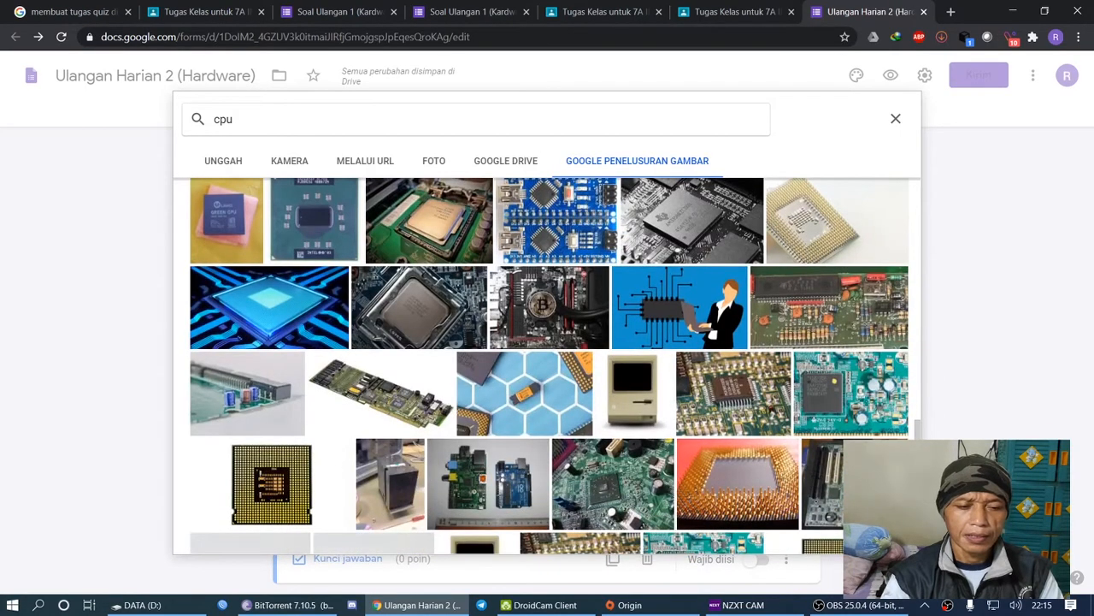
{"action": "scroll", "coordinate": [547, 366], "scroll_direction": "down", "scroll_amount": 8}
{"action": "scroll", "coordinate": [547, 366], "scroll_direction": "down", "scroll_amount": 4}
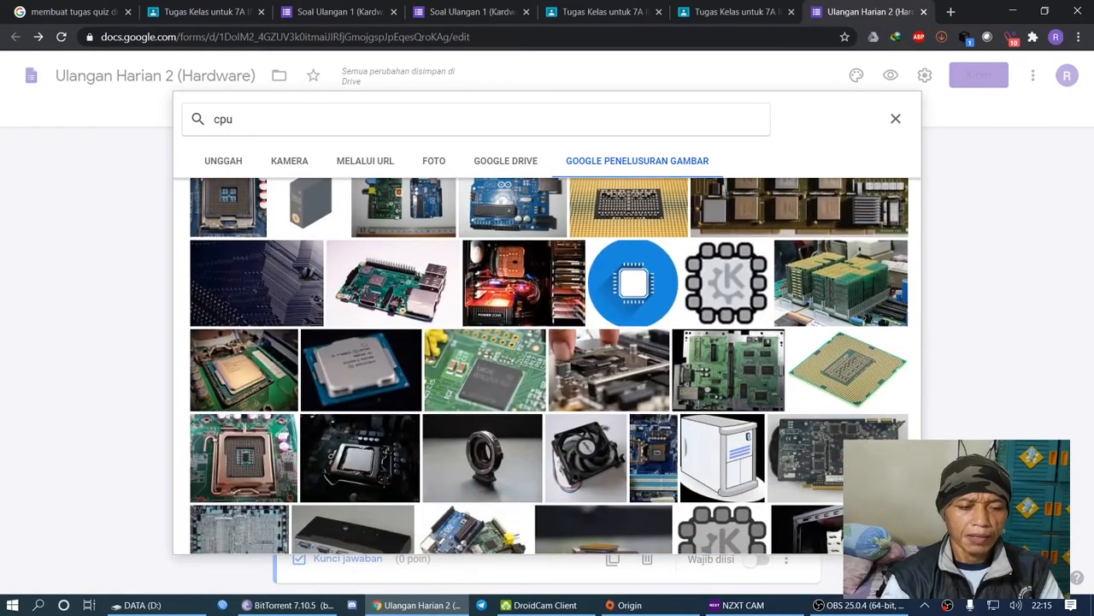
{"action": "scroll", "coordinate": [548, 366], "scroll_direction": "down", "scroll_amount": 3}
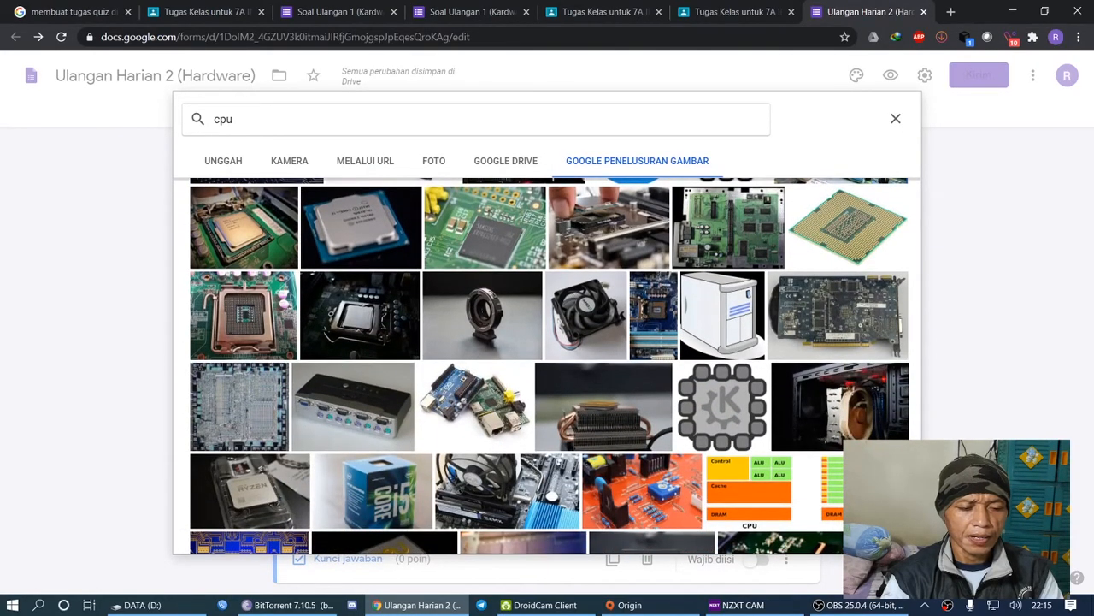
{"action": "scroll", "coordinate": [547, 366], "scroll_direction": "down", "scroll_amount": 5}
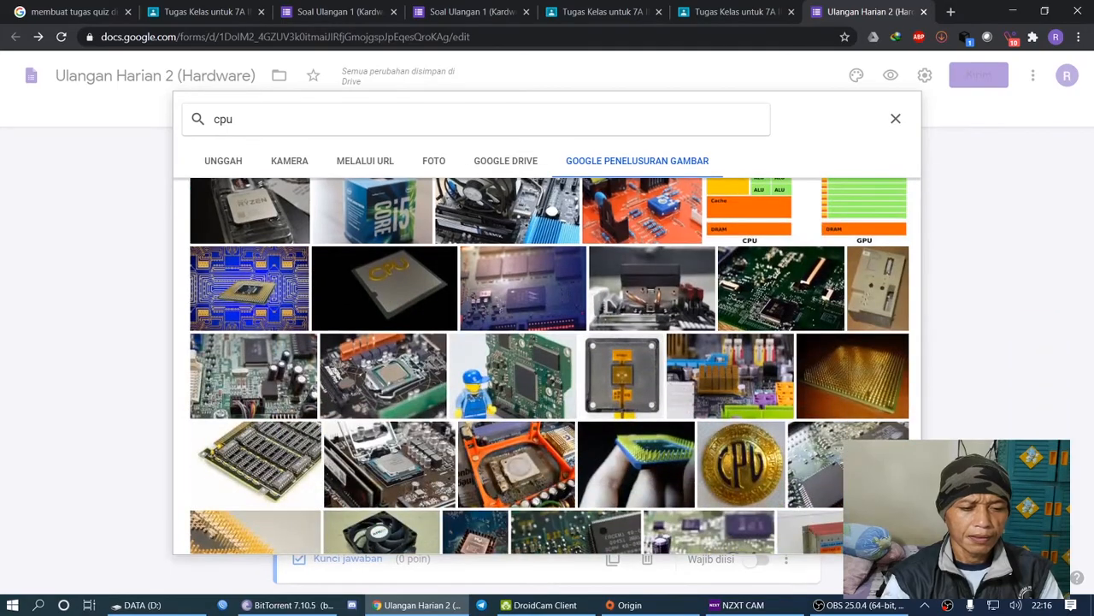
{"action": "scroll", "coordinate": [547, 366], "scroll_direction": "up", "scroll_amount": 15}
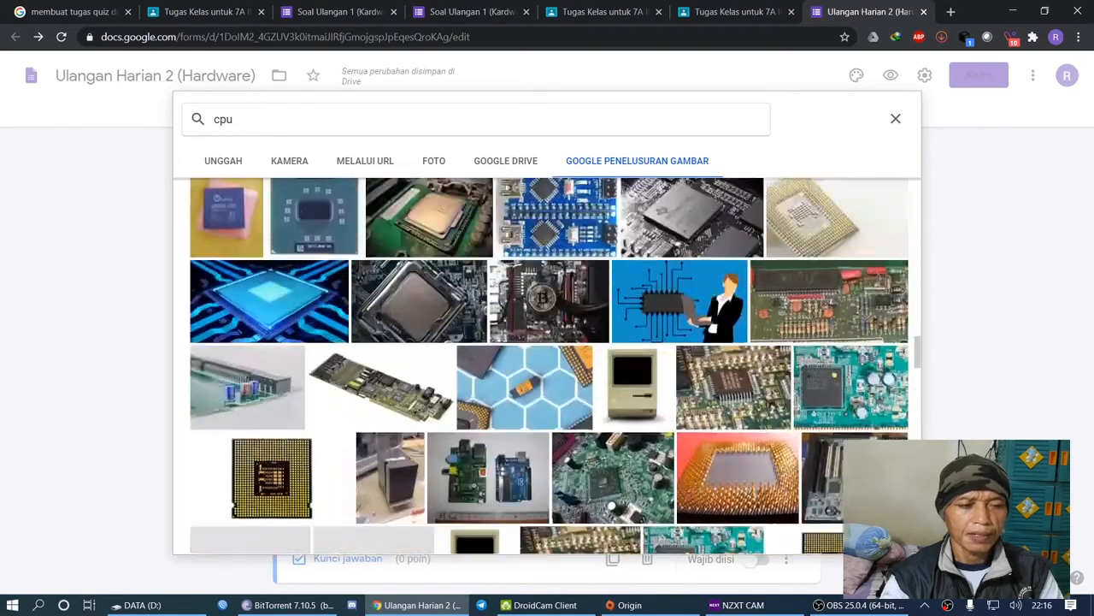
{"action": "scroll", "coordinate": [547, 366], "scroll_direction": "up", "scroll_amount": 5}
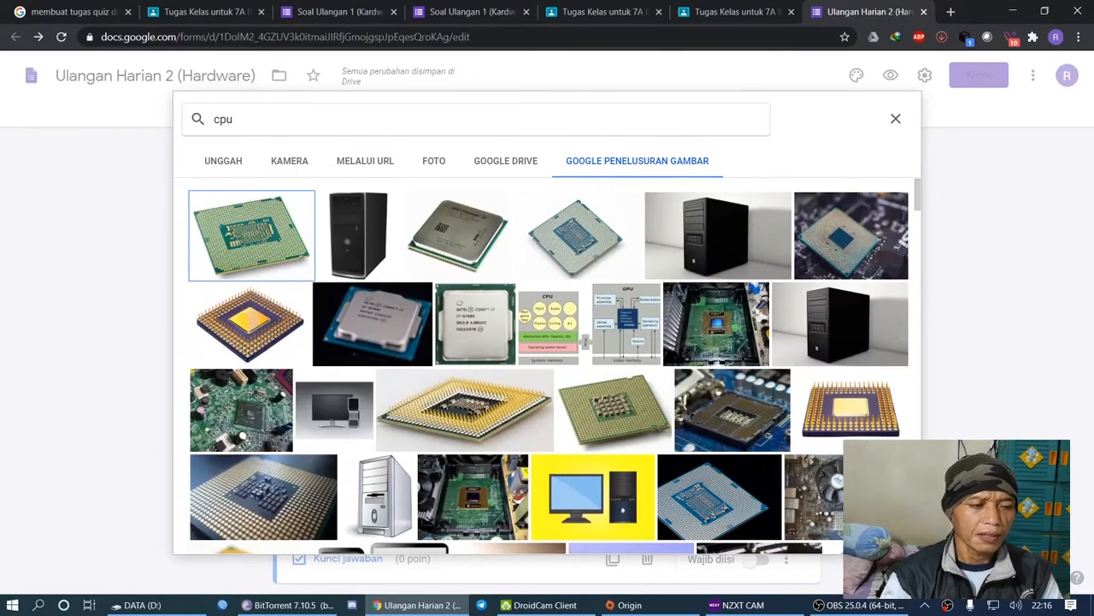
{"action": "scroll", "coordinate": [547, 366], "scroll_direction": "down", "scroll_amount": 5}
{"action": "scroll", "coordinate": [547, 366], "scroll_direction": "down", "scroll_amount": 1}
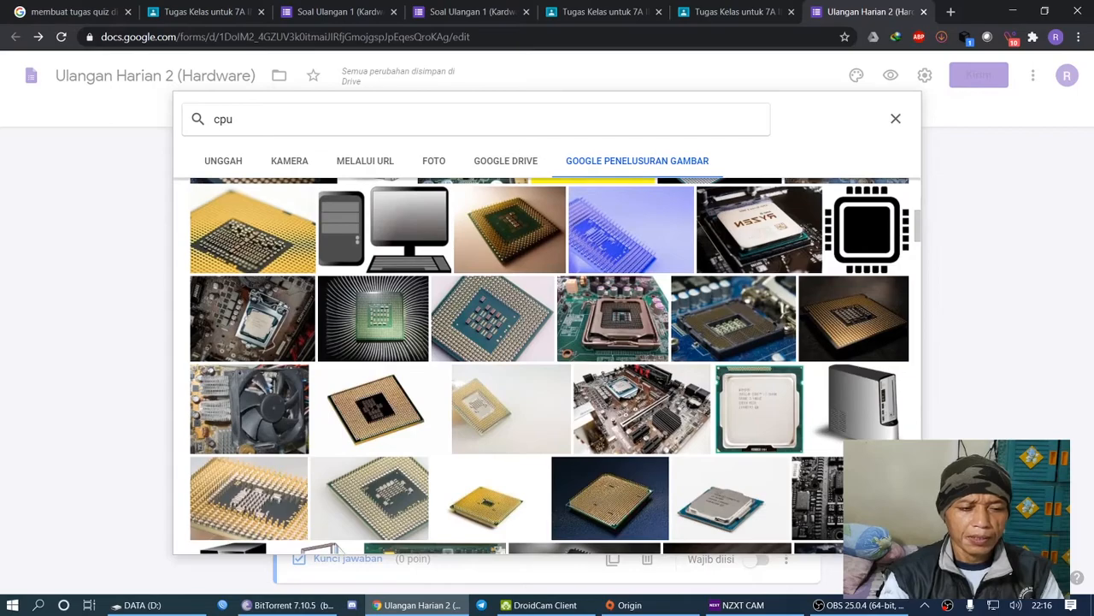
{"action": "scroll", "coordinate": [548, 366], "scroll_direction": "down", "scroll_amount": 3}
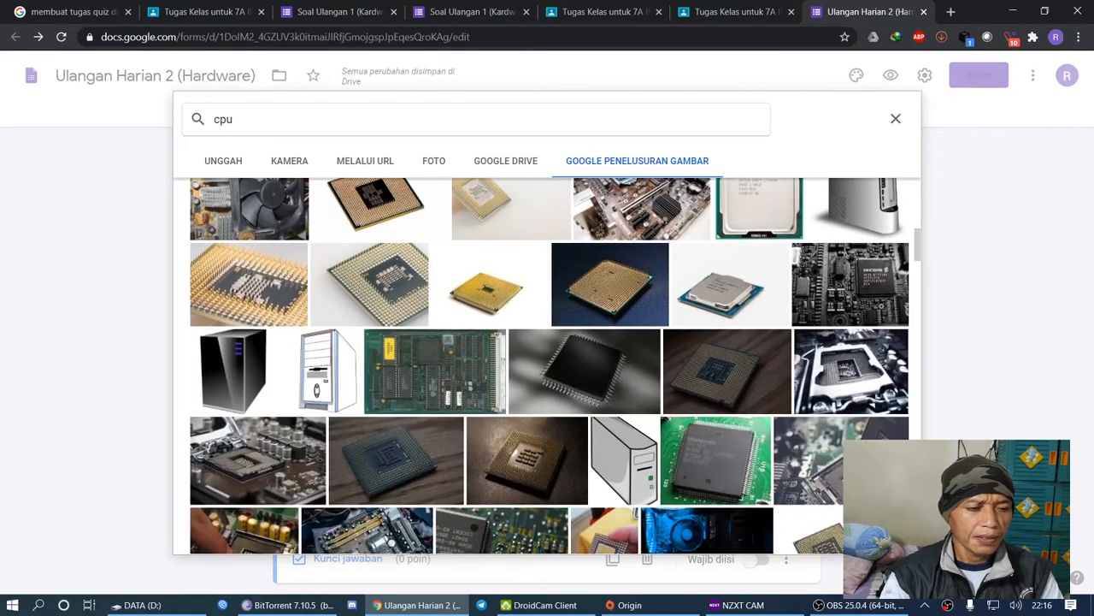
{"action": "scroll", "coordinate": [547, 366], "scroll_direction": "down", "scroll_amount": 1}
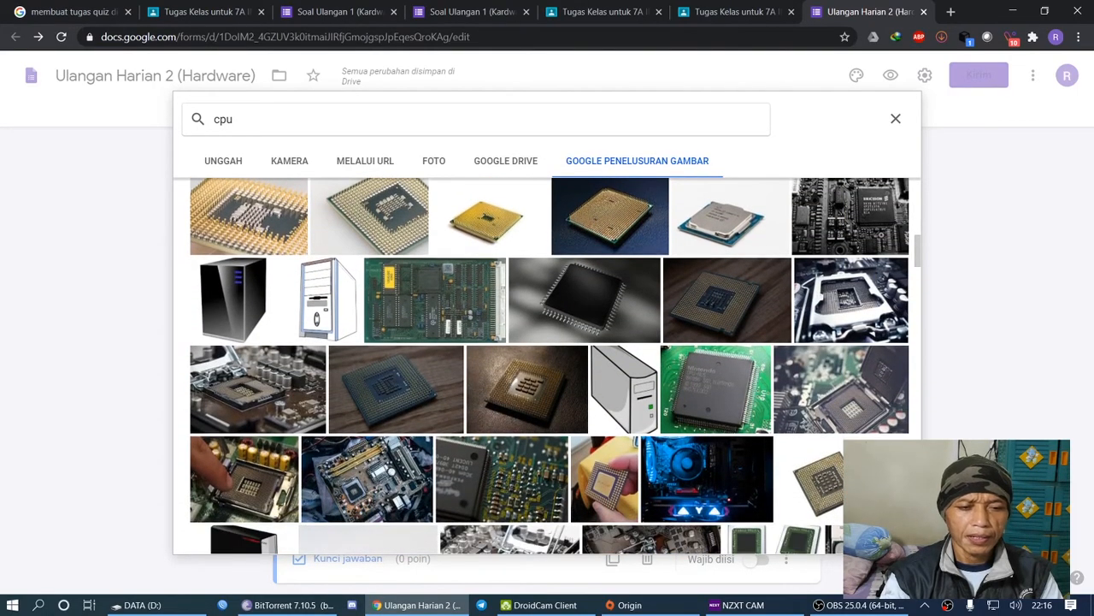
{"action": "left_click", "coordinate": [730, 219]}
{"action": "left_click", "coordinate": [884, 536]}
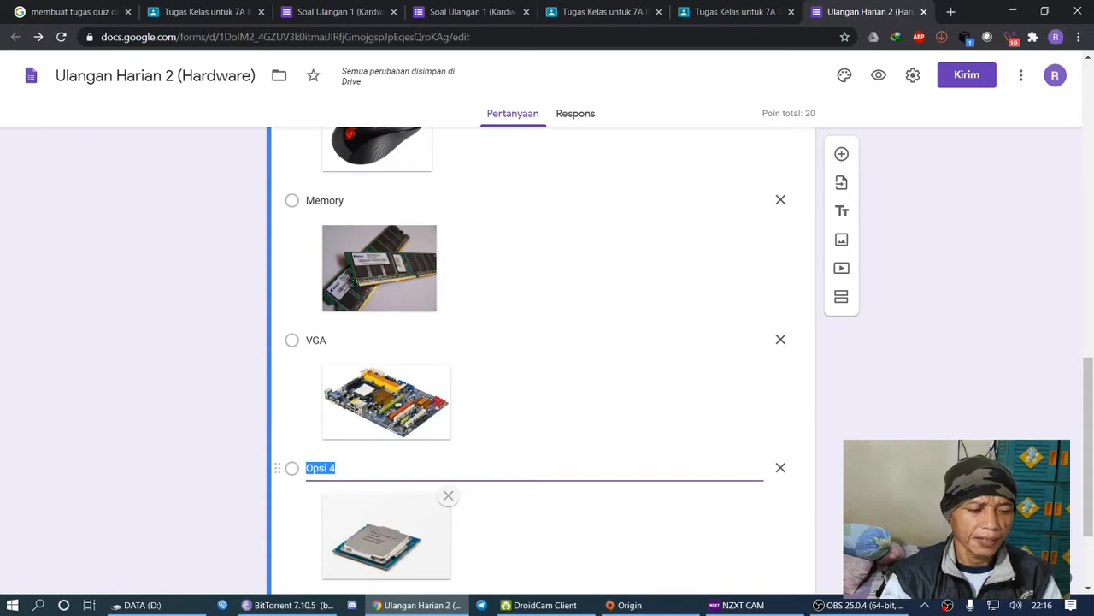
Label the fourth answer option "Processor"
{"action": "type", "text": "Procw"}
{"action": "key", "text": "BackSpace"}
{"action": "type", "text": "essor"}
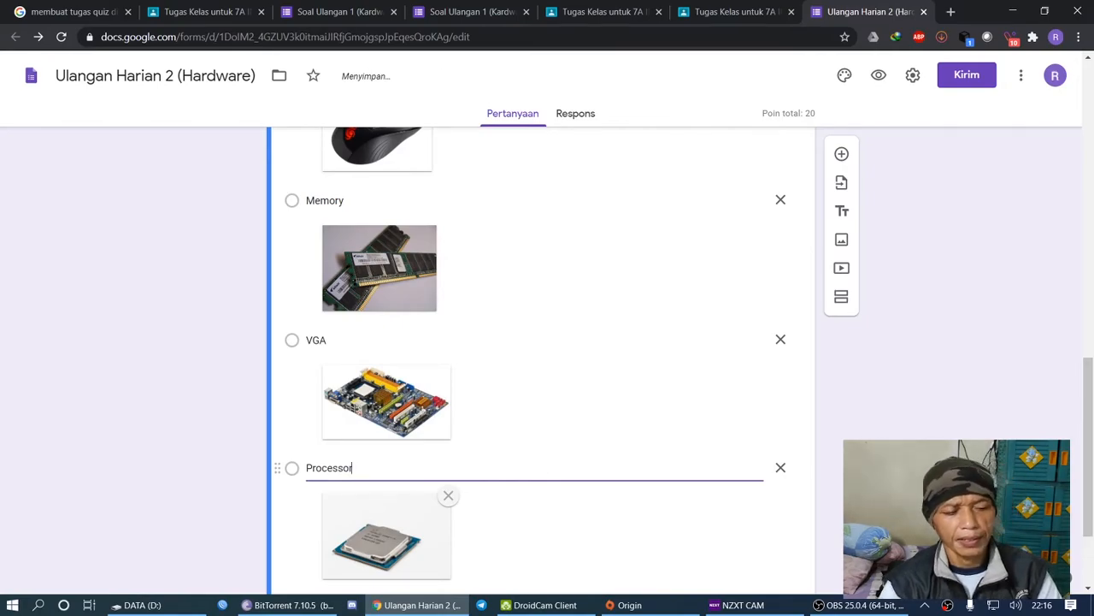
Open the question's answer key and mark Memory as the correct answer
{"action": "left_click_drag", "start_coordinate": [1088, 447], "coordinate": [1087, 492]}
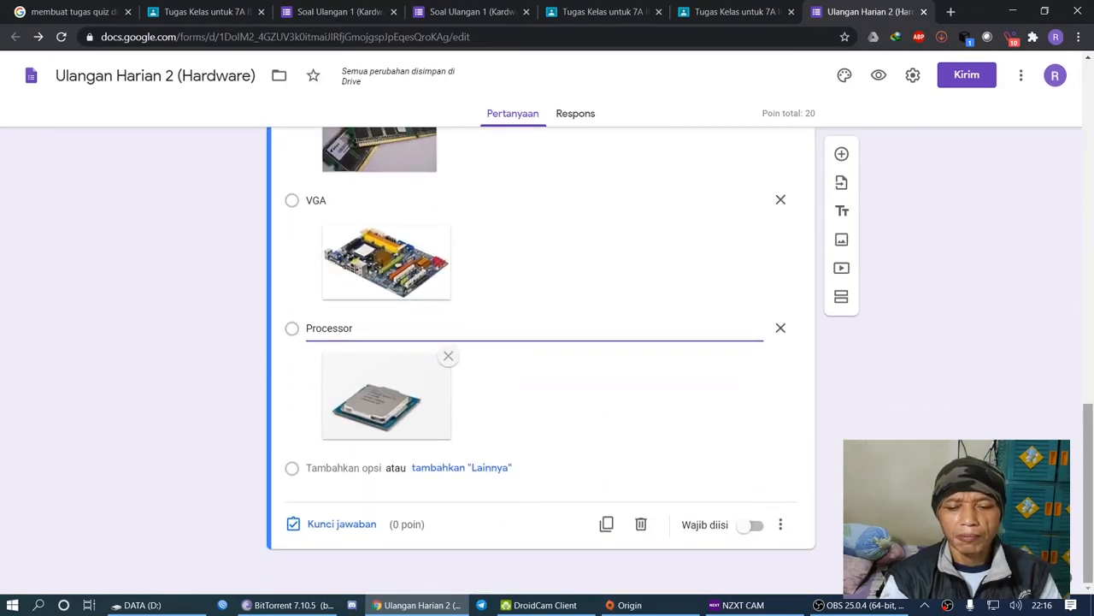
{"action": "mouse_move", "coordinate": [1088, 493]}
{"action": "left_mouse_down"}
{"action": "mouse_move", "coordinate": [1087, 357]}
{"action": "mouse_move", "coordinate": [1087, 490]}
{"action": "left_mouse_up"}
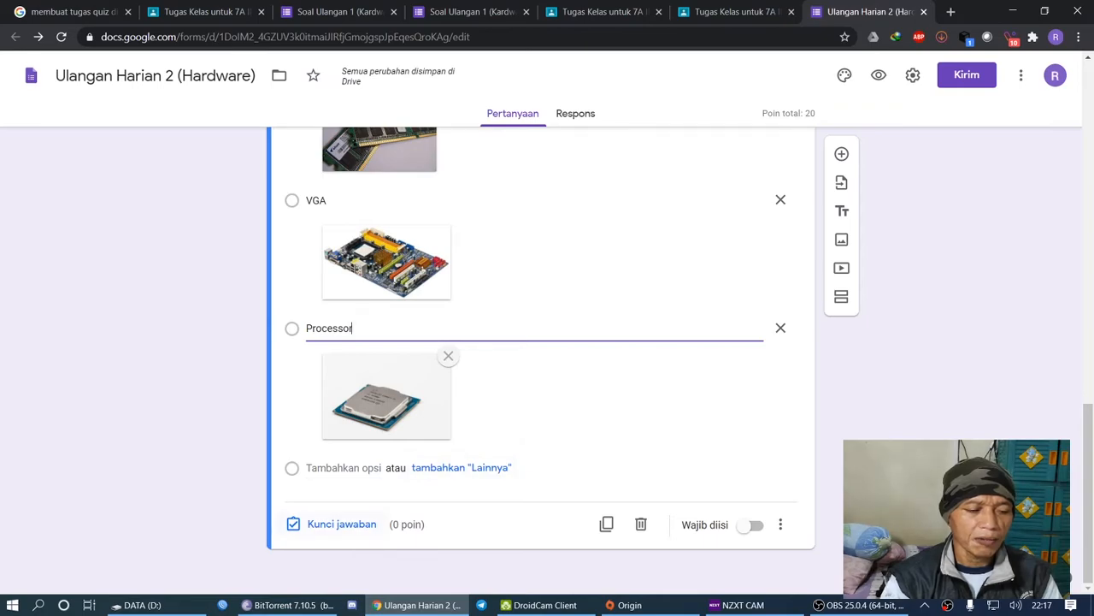
{"action": "left_click", "coordinate": [341, 523]}
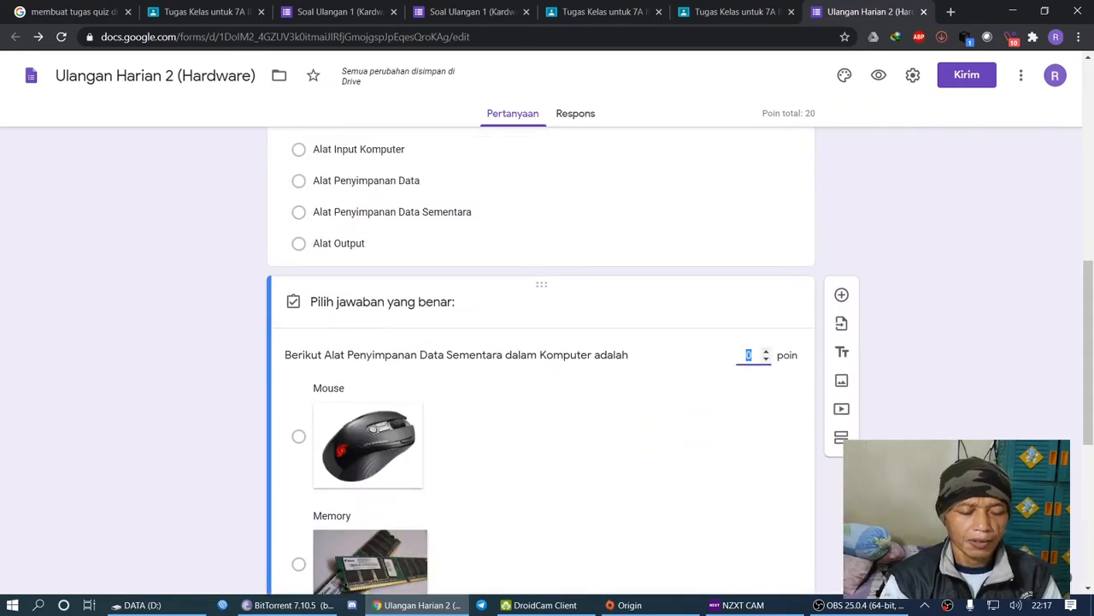
{"action": "scroll", "coordinate": [542, 359], "scroll_direction": "down", "scroll_amount": 3}
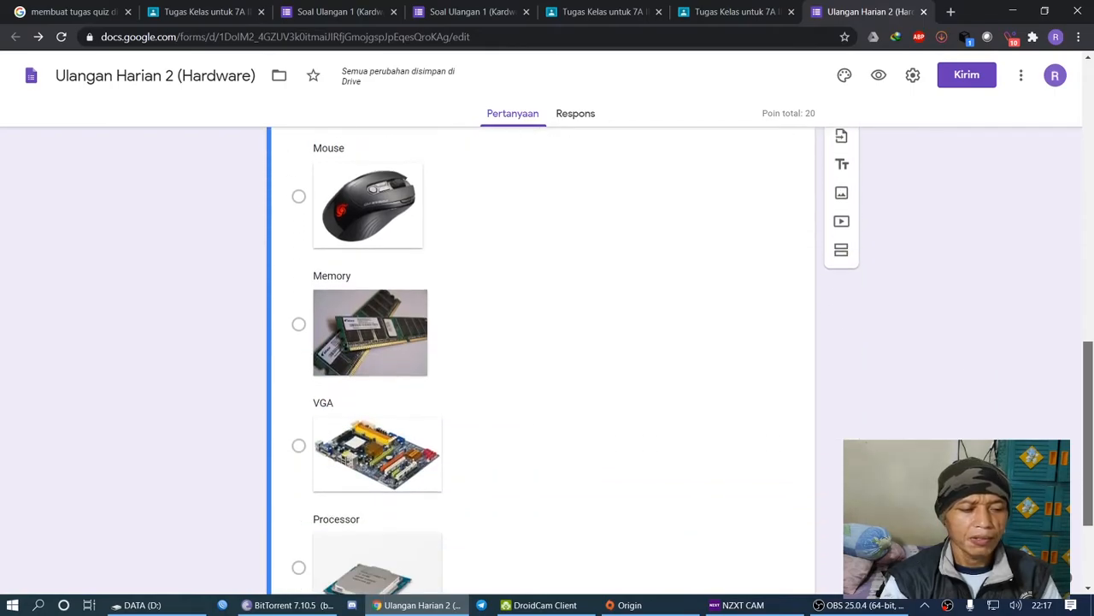
{"action": "scroll", "coordinate": [542, 359], "scroll_direction": "up", "scroll_amount": 2}
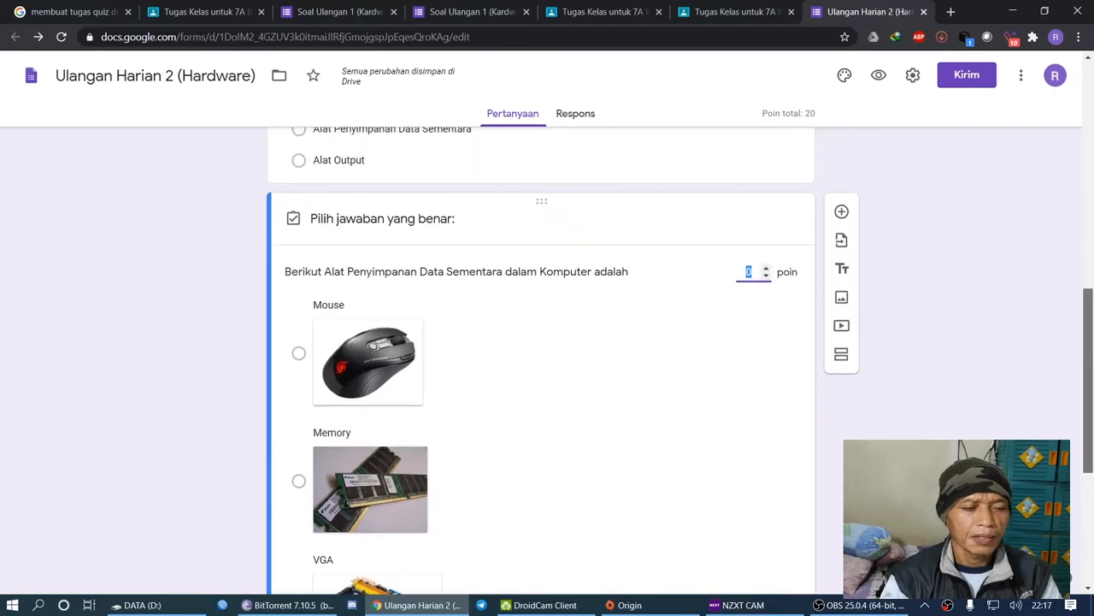
{"action": "scroll", "coordinate": [542, 359], "scroll_direction": "down", "scroll_amount": 2}
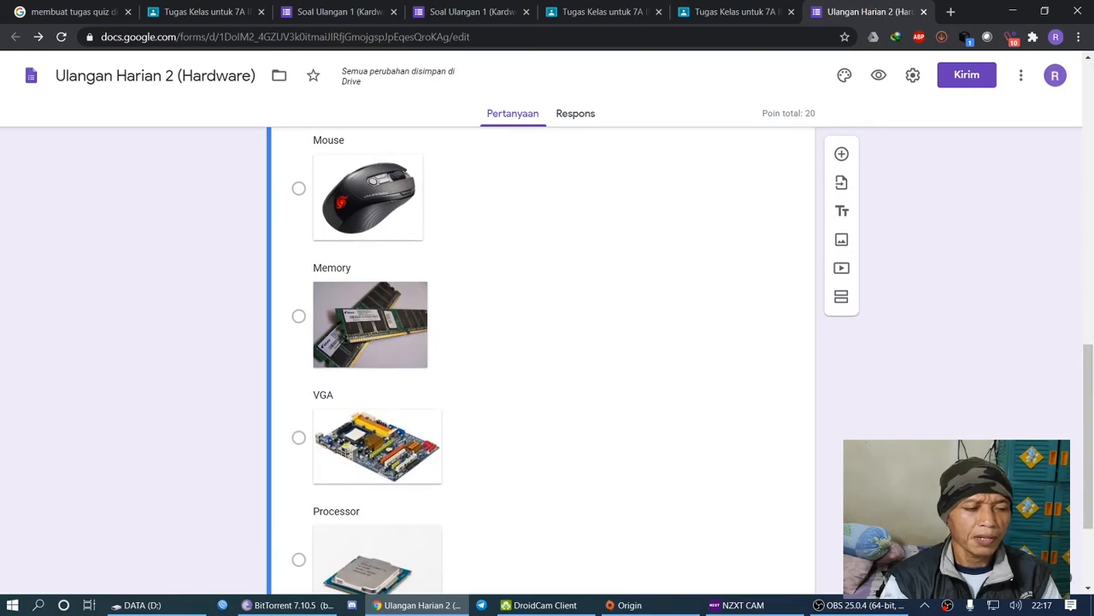
{"action": "left_click", "coordinate": [298, 316]}
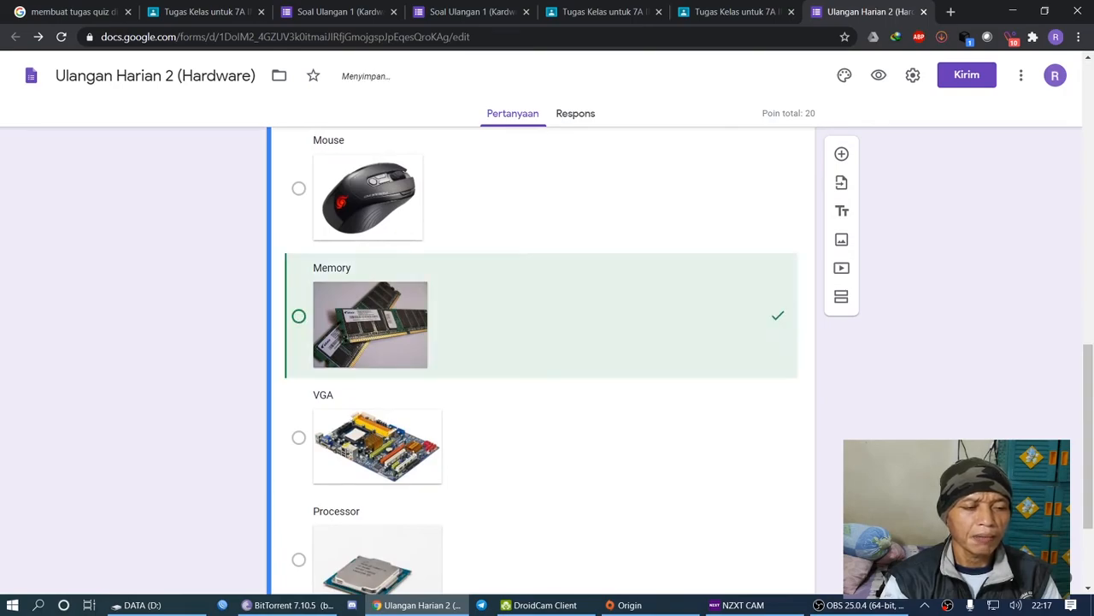
Set the score of the temporary data storage question to 10 points
{"action": "scroll", "coordinate": [542, 359], "scroll_direction": "up", "scroll_amount": 2}
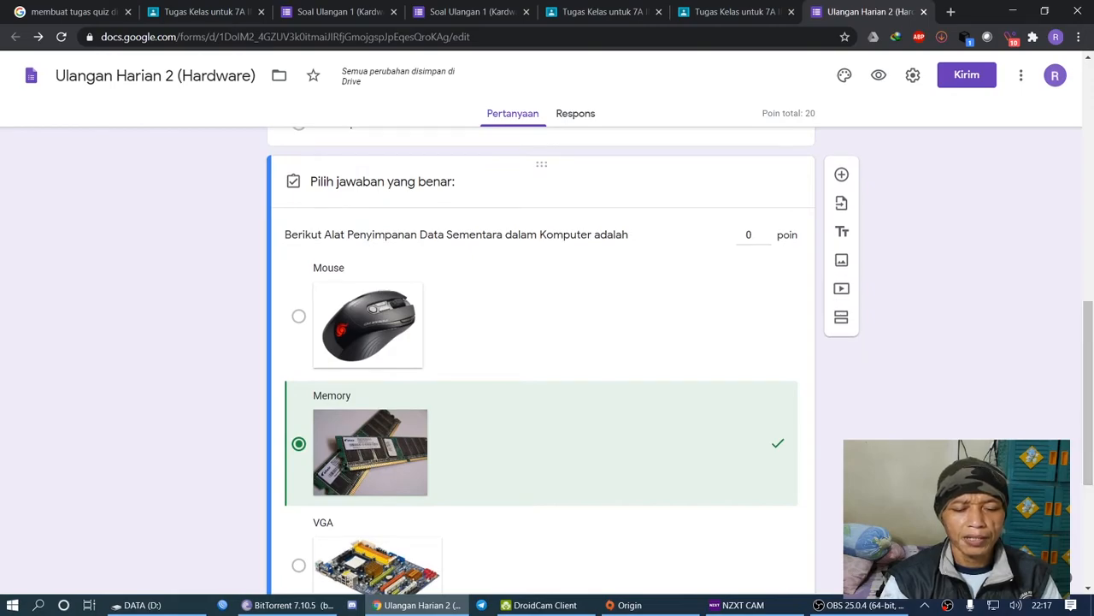
{"action": "left_click", "coordinate": [749, 234]}
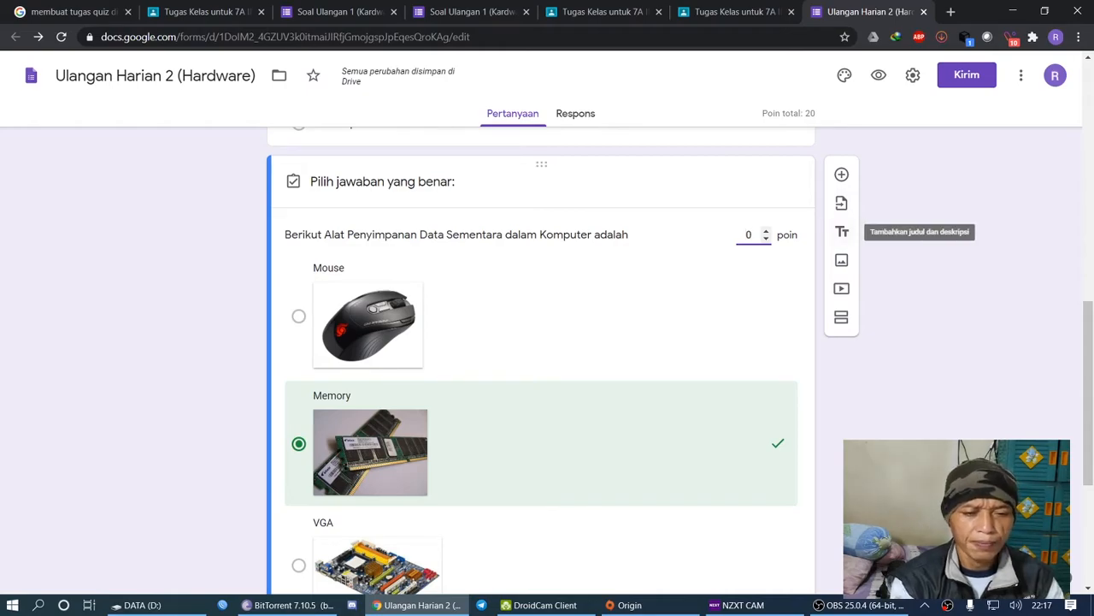
{"action": "type", "text": "10"}
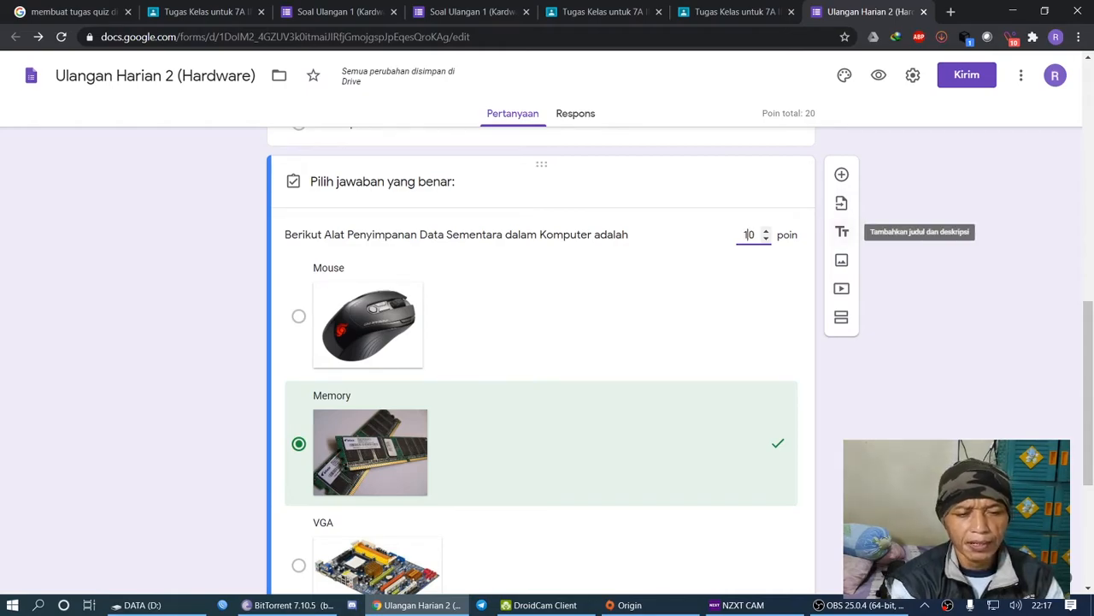
{"action": "key", "text": "Delete"}
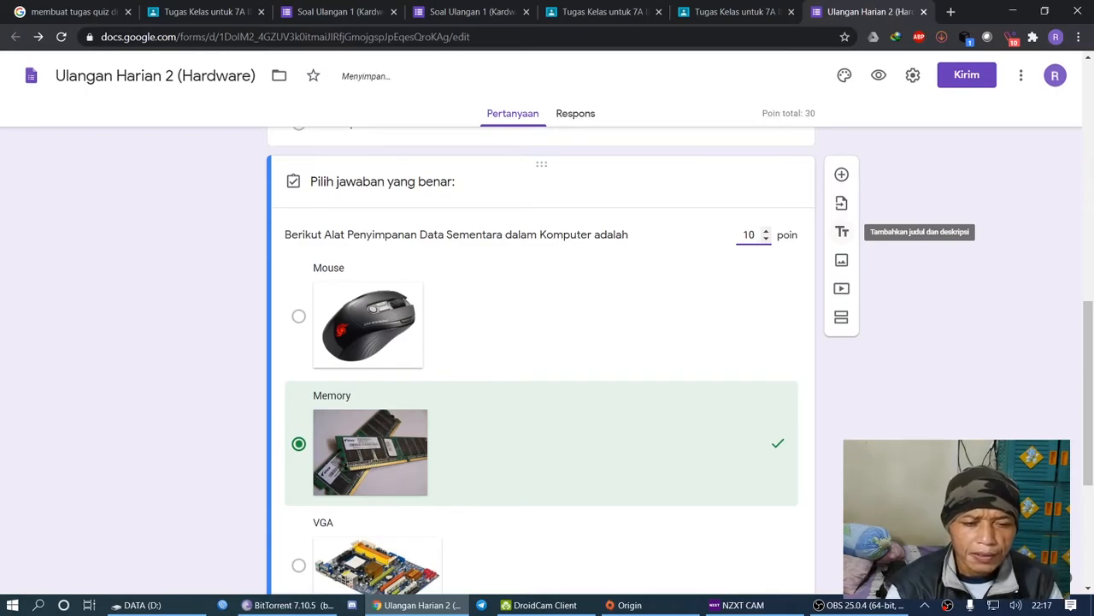
{"action": "left_click", "coordinate": [842, 381]}
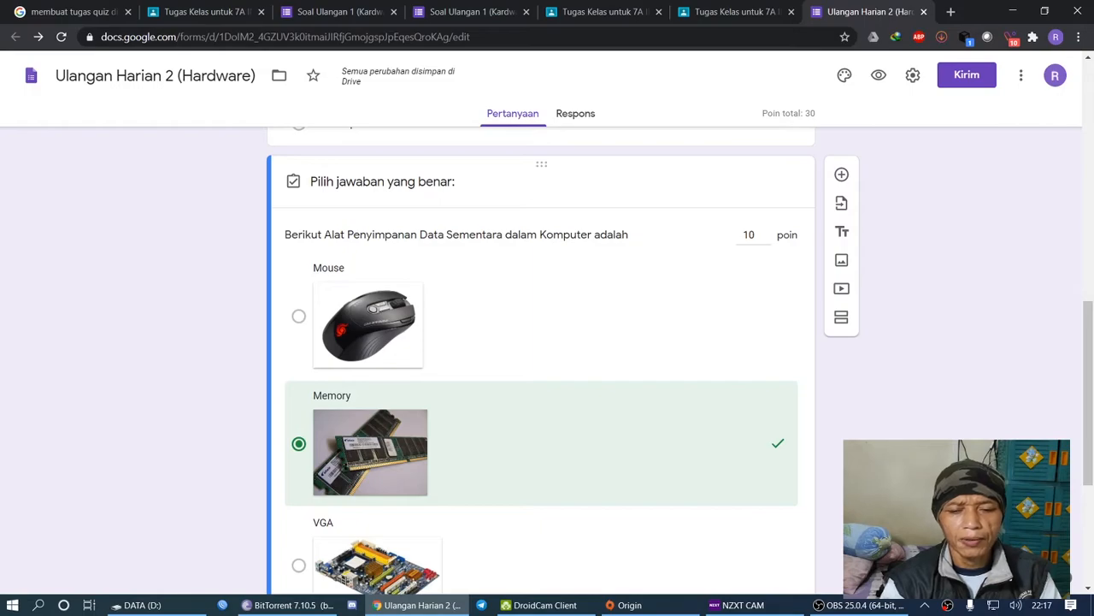
{"action": "scroll", "coordinate": [1087, 394], "scroll_direction": "up", "scroll_amount": 6}
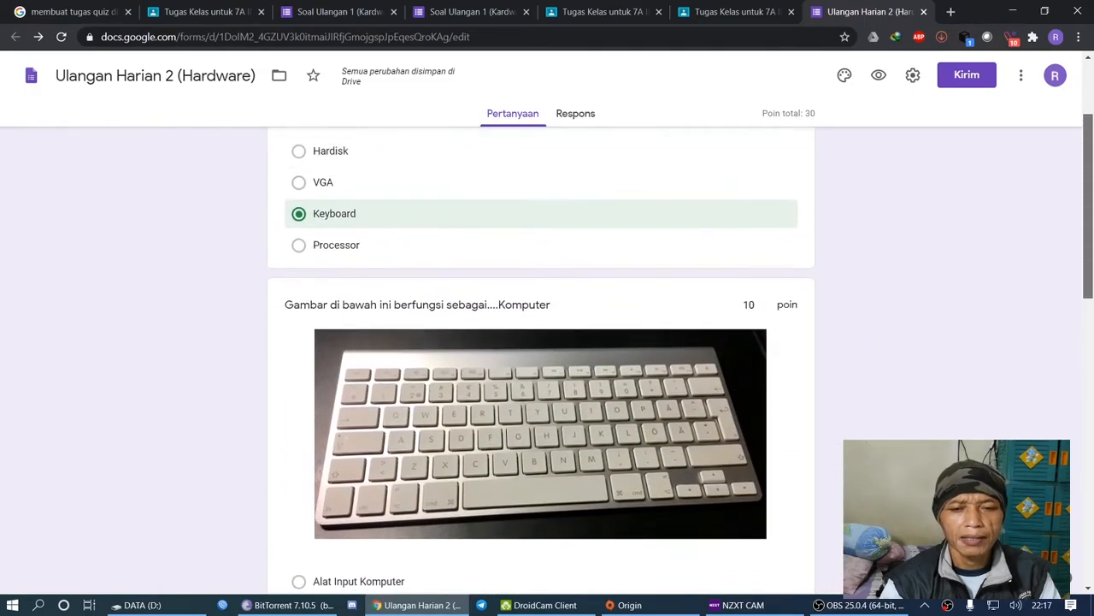
{"action": "scroll", "coordinate": [1087, 393], "scroll_direction": "down", "scroll_amount": 10}
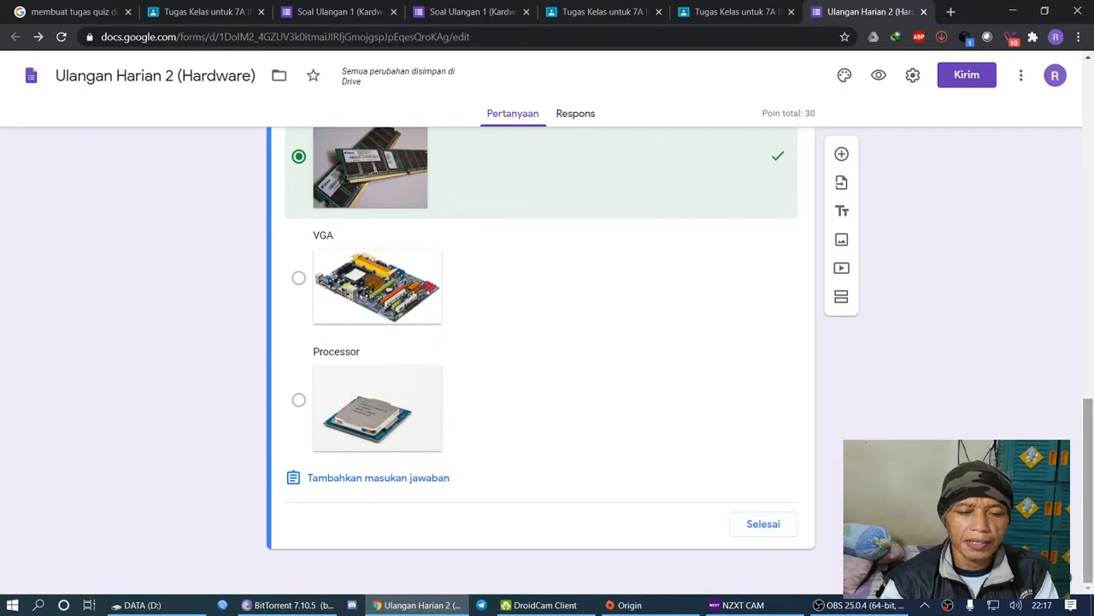
{"action": "scroll", "coordinate": [1087, 402], "scroll_direction": "up", "scroll_amount": 12}
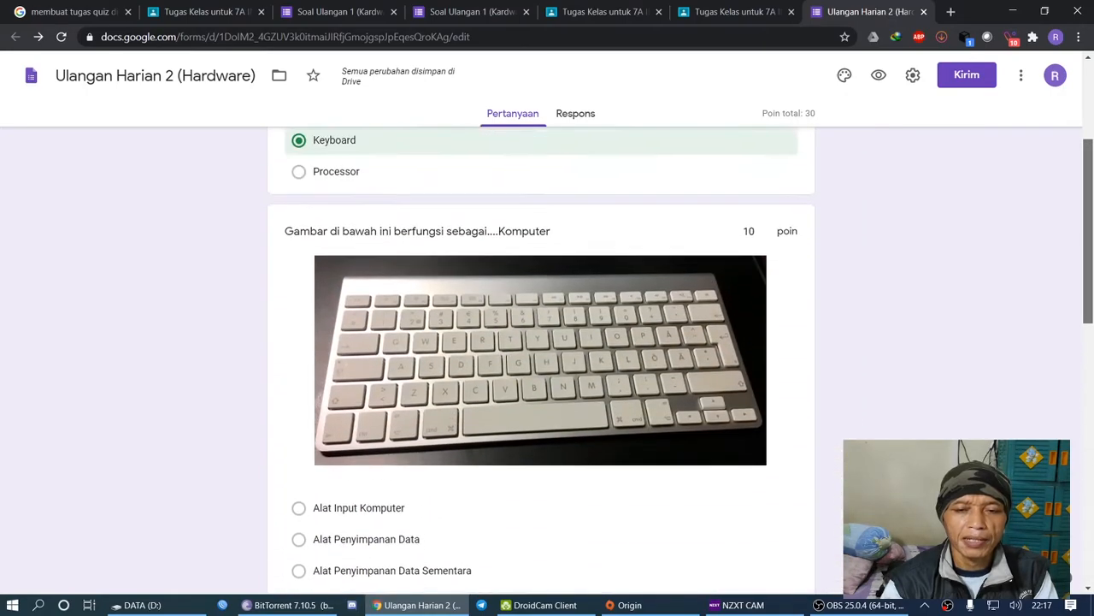
{"action": "scroll", "coordinate": [541, 359], "scroll_direction": "up", "scroll_amount": 2}
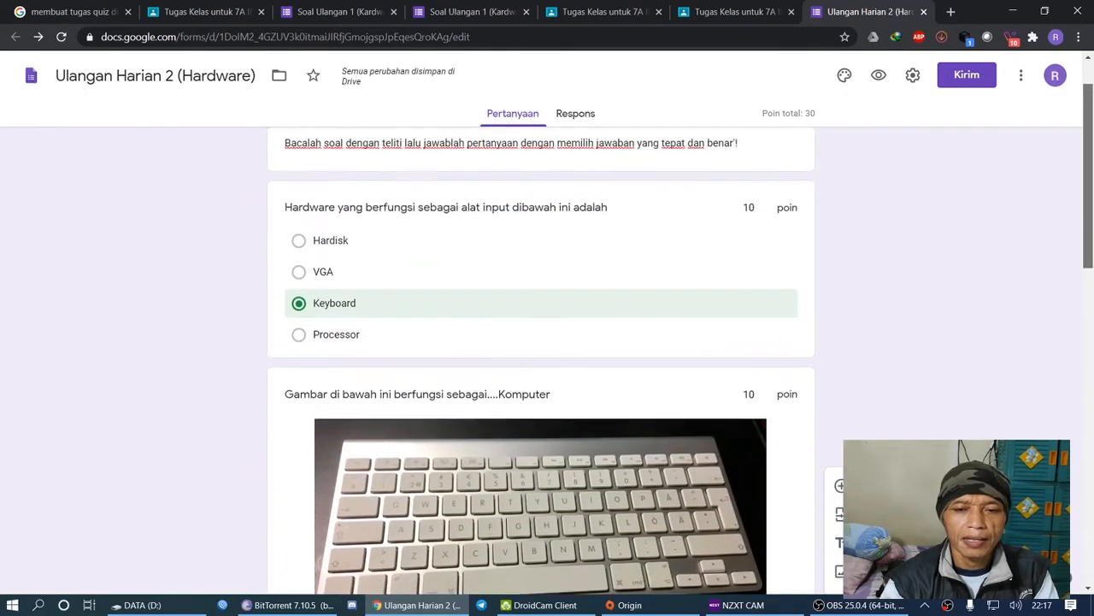
Review the finished hardware questions, their marked answers and point values throughout the form
{"action": "scroll", "coordinate": [541, 359], "scroll_direction": "down", "scroll_amount": 3}
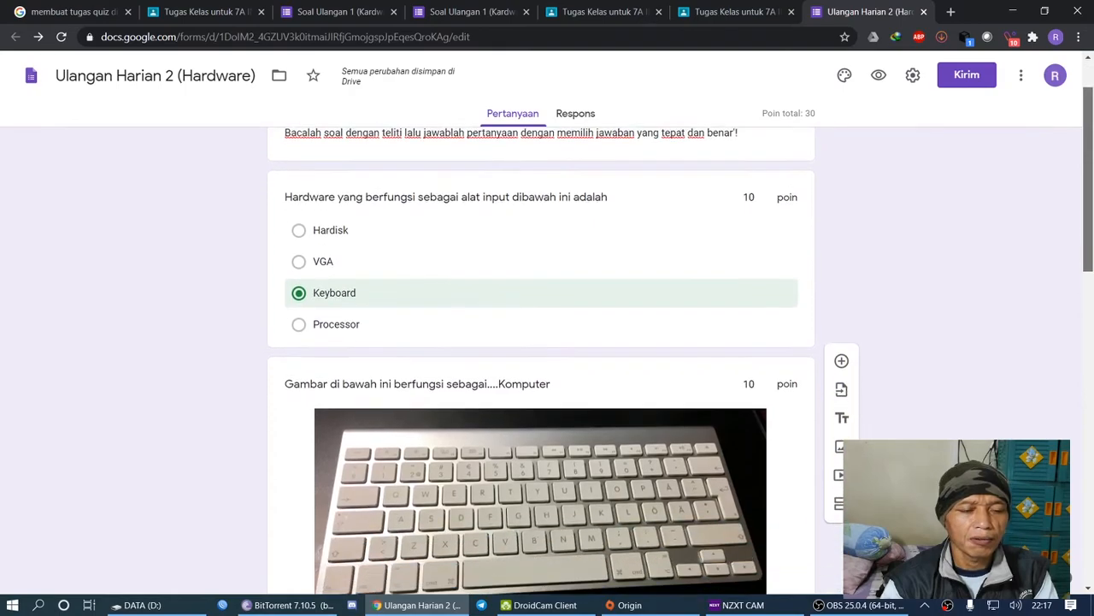
{"action": "scroll", "coordinate": [541, 359], "scroll_direction": "down", "scroll_amount": 5}
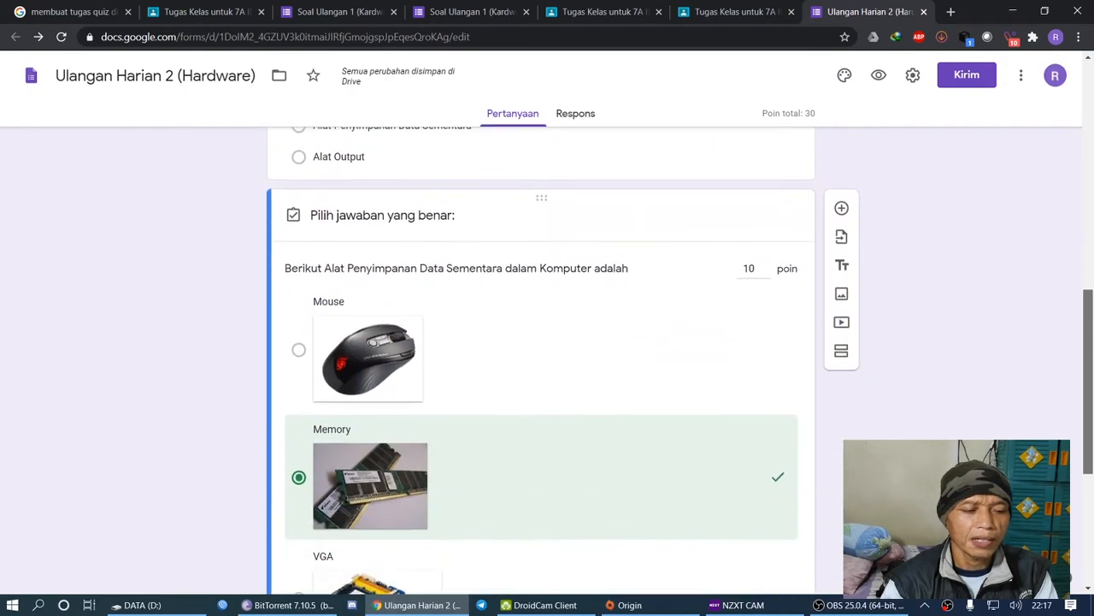
{"action": "scroll", "coordinate": [542, 359], "scroll_direction": "up", "scroll_amount": 4}
{"action": "scroll", "coordinate": [541, 359], "scroll_direction": "up", "scroll_amount": 3}
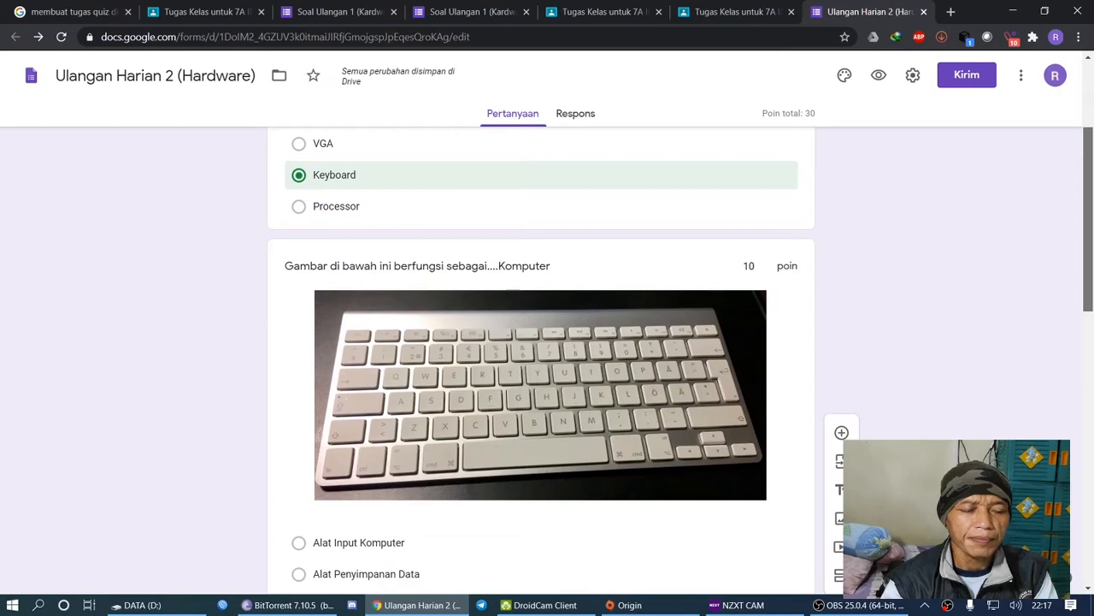
{"action": "scroll", "coordinate": [541, 359], "scroll_direction": "down", "scroll_amount": 2}
{"action": "scroll", "coordinate": [541, 359], "scroll_direction": "down", "scroll_amount": 1}
{"action": "scroll", "coordinate": [541, 359], "scroll_direction": "up", "scroll_amount": 4}
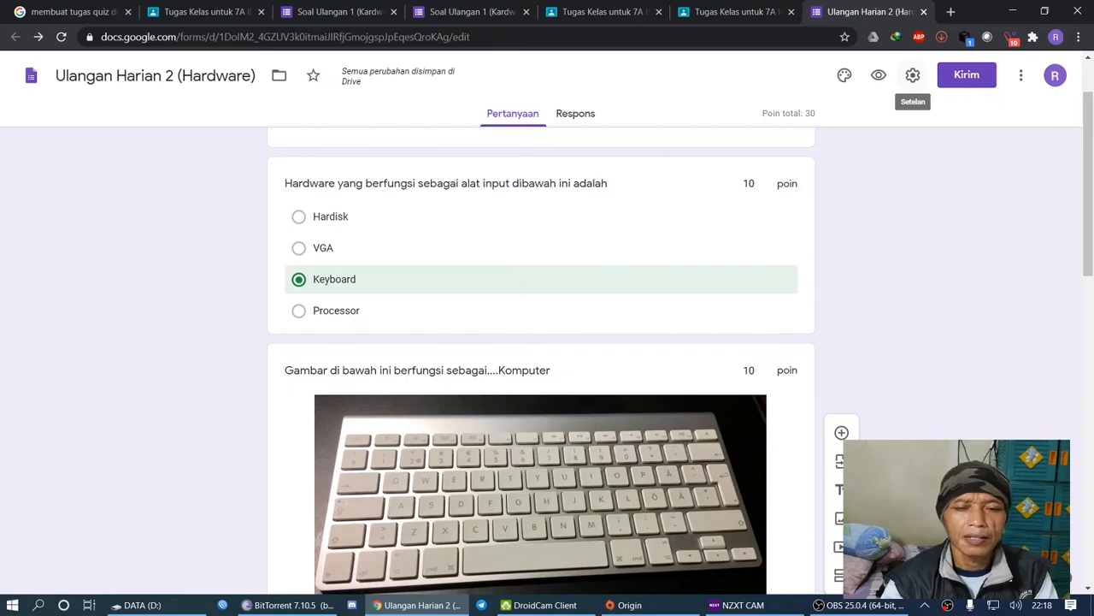
Open the form's quiz settings and switch "Jadikan ini sebagai kuis" off and back on
{"action": "left_click", "coordinate": [913, 76]}
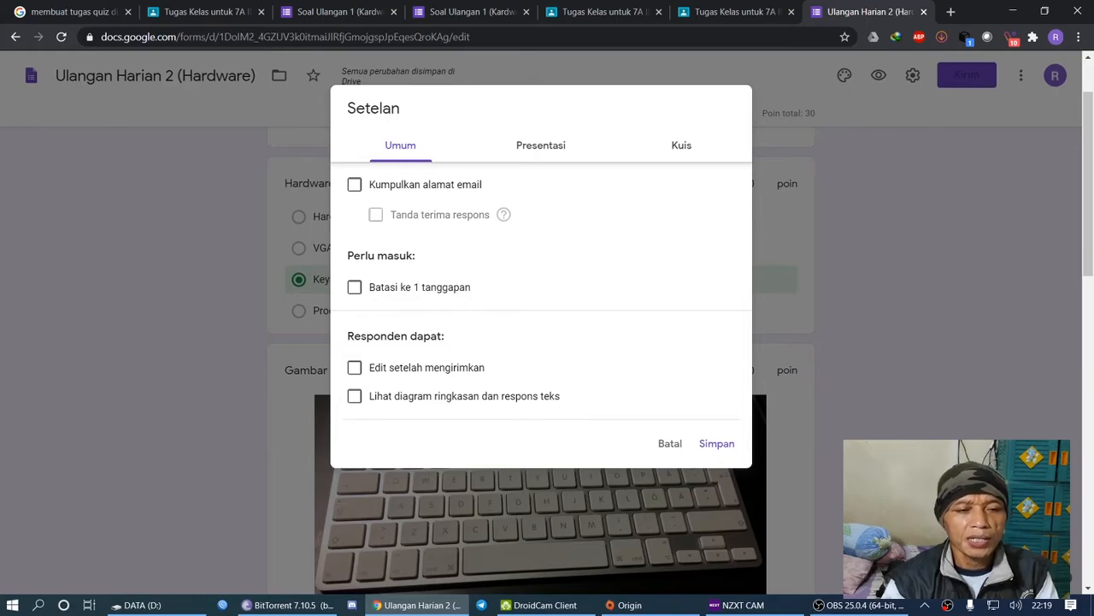
{"action": "left_click", "coordinate": [681, 146]}
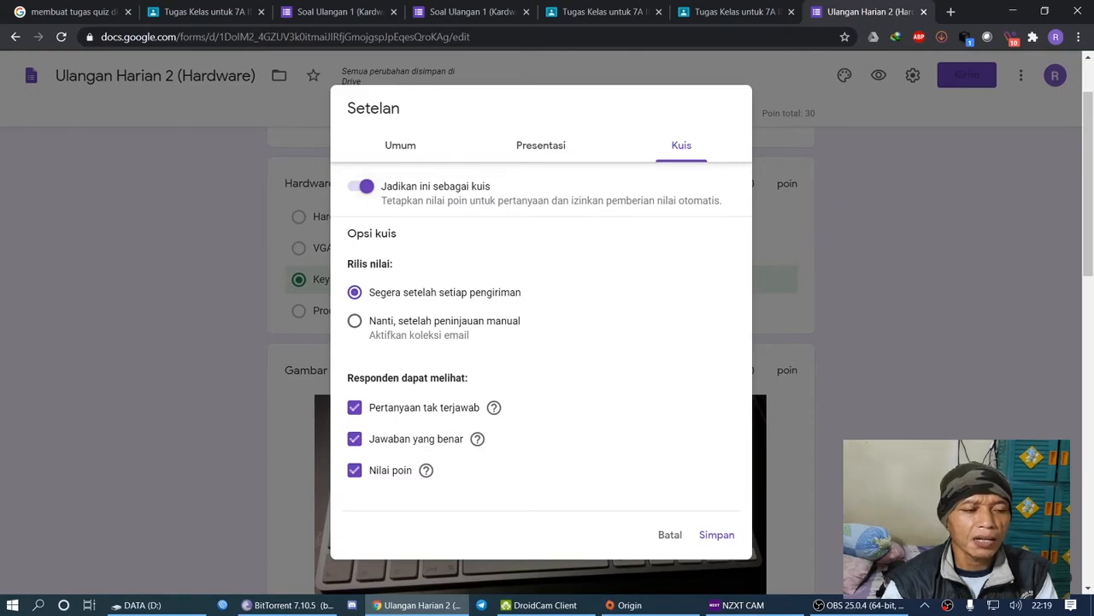
{"action": "left_click", "coordinate": [361, 187]}
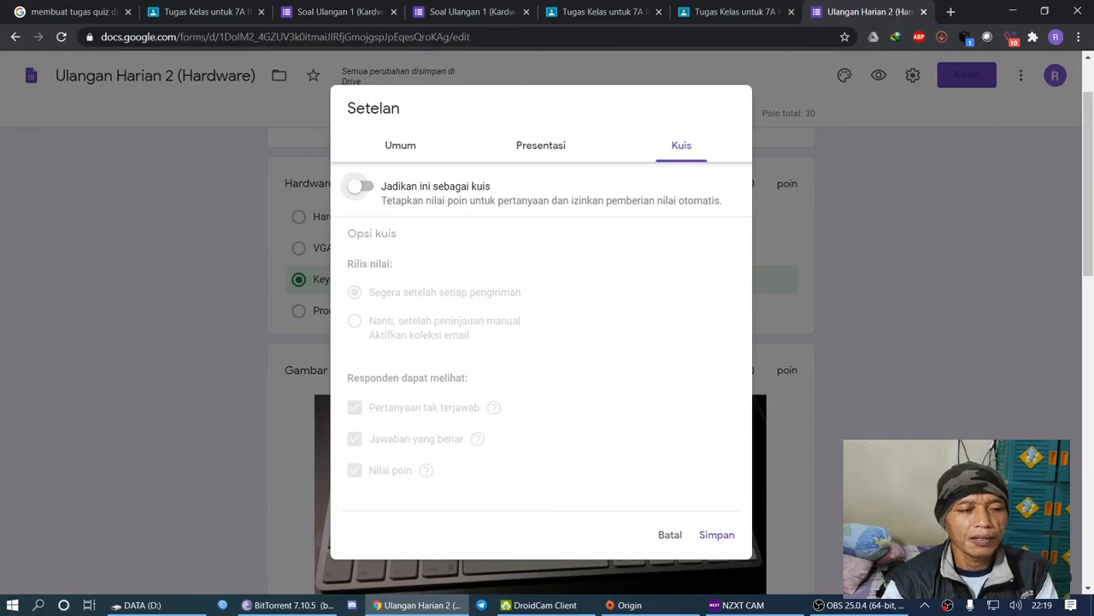
{"action": "left_click", "coordinate": [359, 185]}
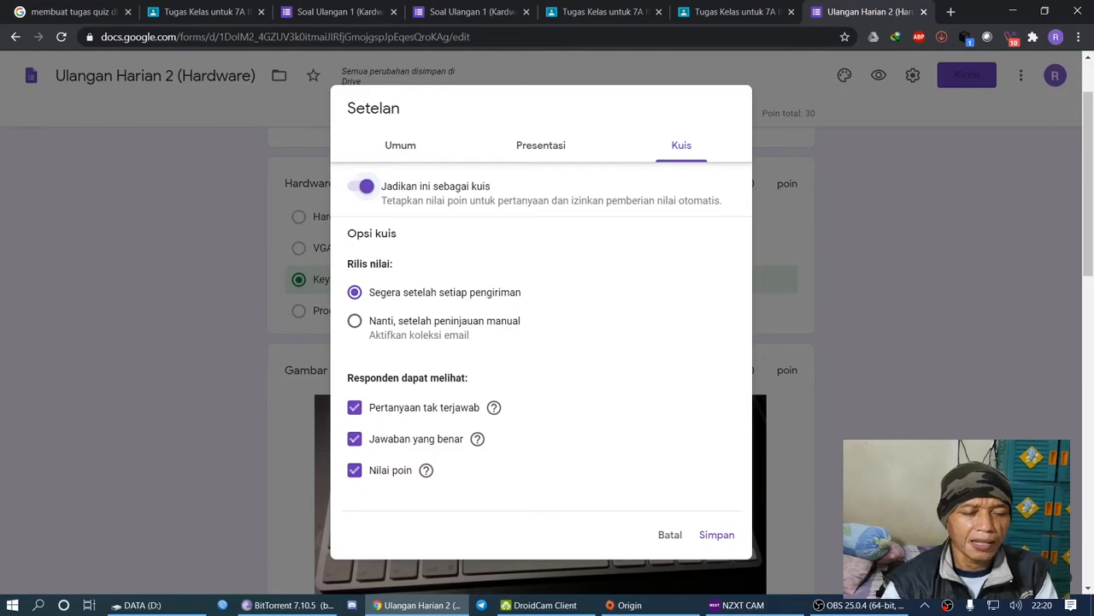
Toggle Pertanyaan tak terjawab, Jawaban yang benar and Nilai poin off and back on, one at a time
{"action": "scroll", "coordinate": [541, 342], "scroll_direction": "down", "scroll_amount": 1}
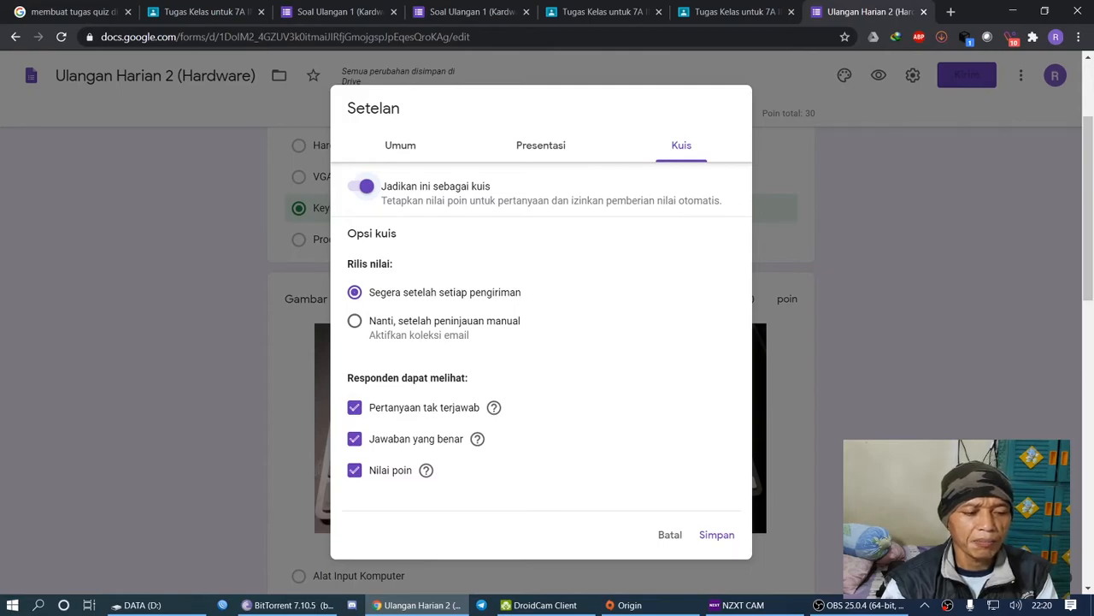
{"action": "left_click", "coordinate": [354, 407]}
{"action": "left_click", "coordinate": [354, 407]}
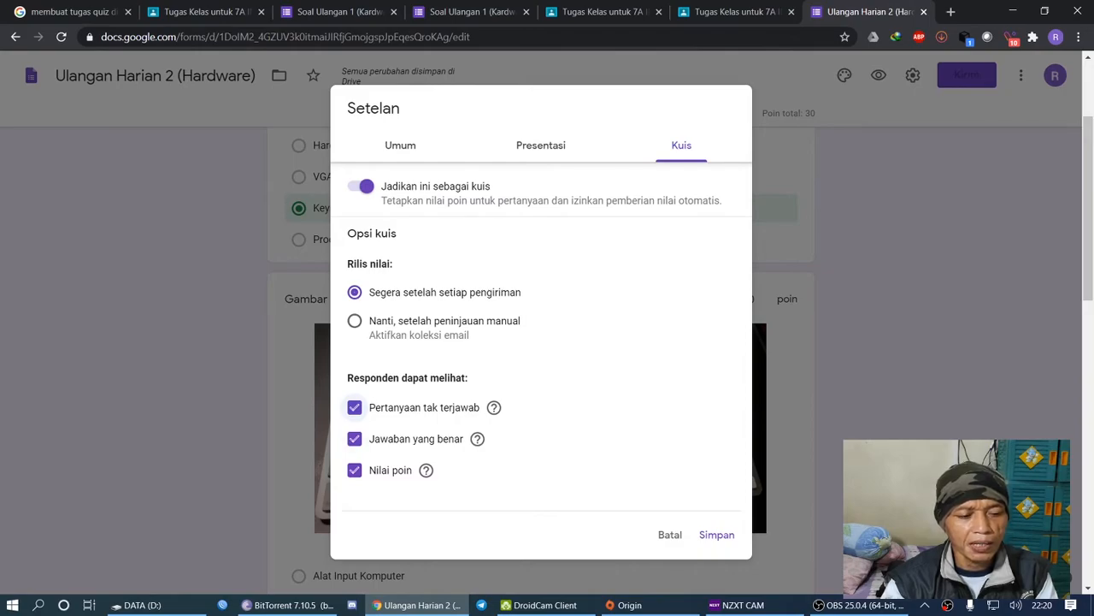
{"action": "left_click", "coordinate": [354, 439]}
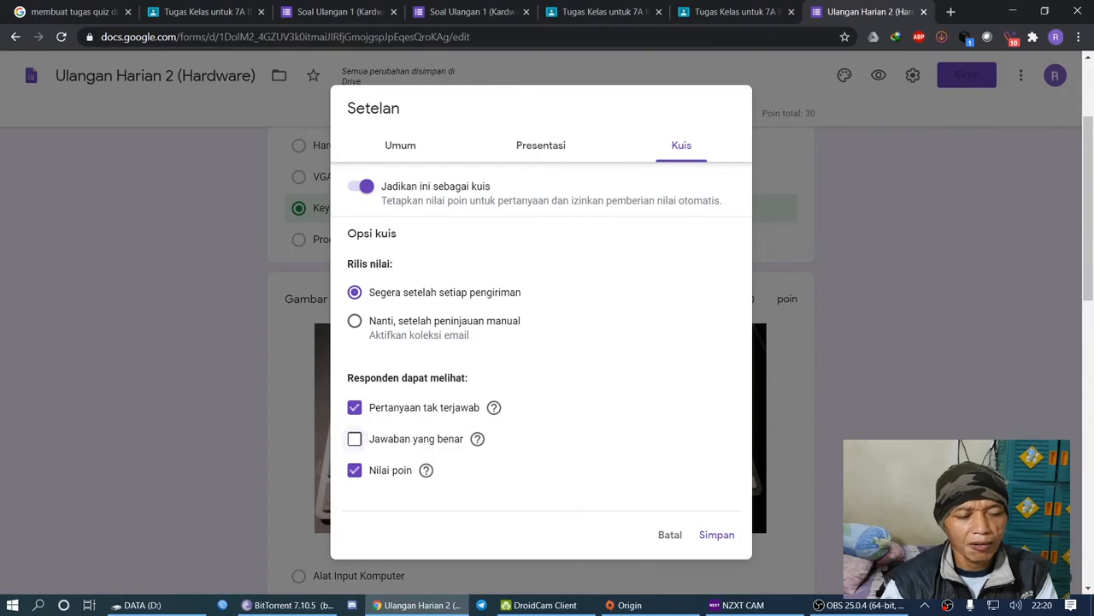
{"action": "left_click", "coordinate": [354, 439]}
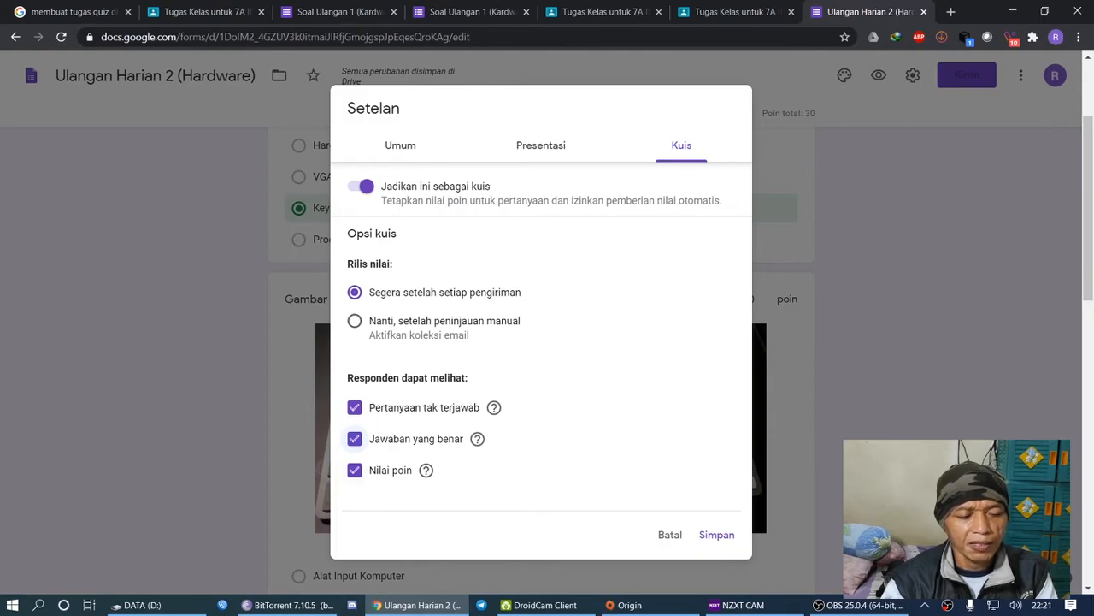
{"action": "left_click", "coordinate": [354, 470]}
{"action": "left_click", "coordinate": [354, 469]}
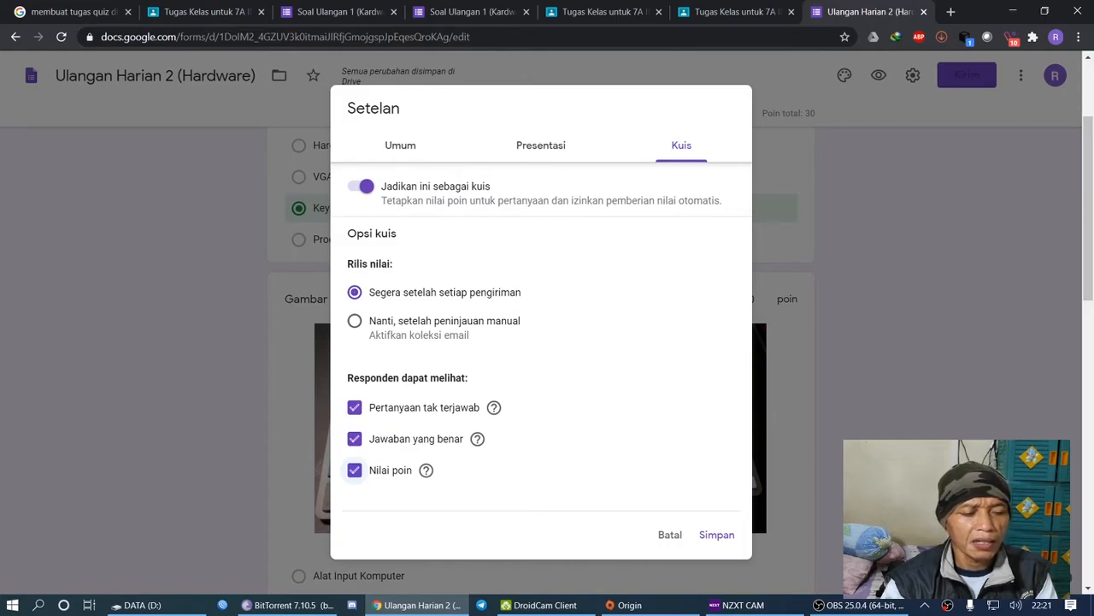
Clear all three options for what respondents can see, and re-enable all of them
{"action": "left_click", "coordinate": [354, 407]}
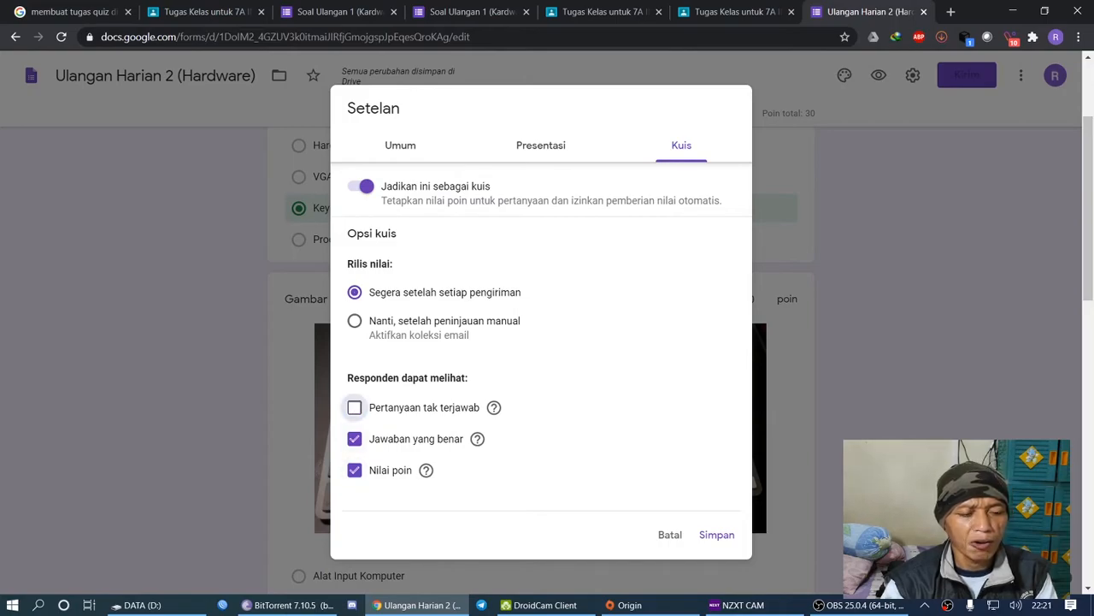
{"action": "left_click", "coordinate": [354, 439]}
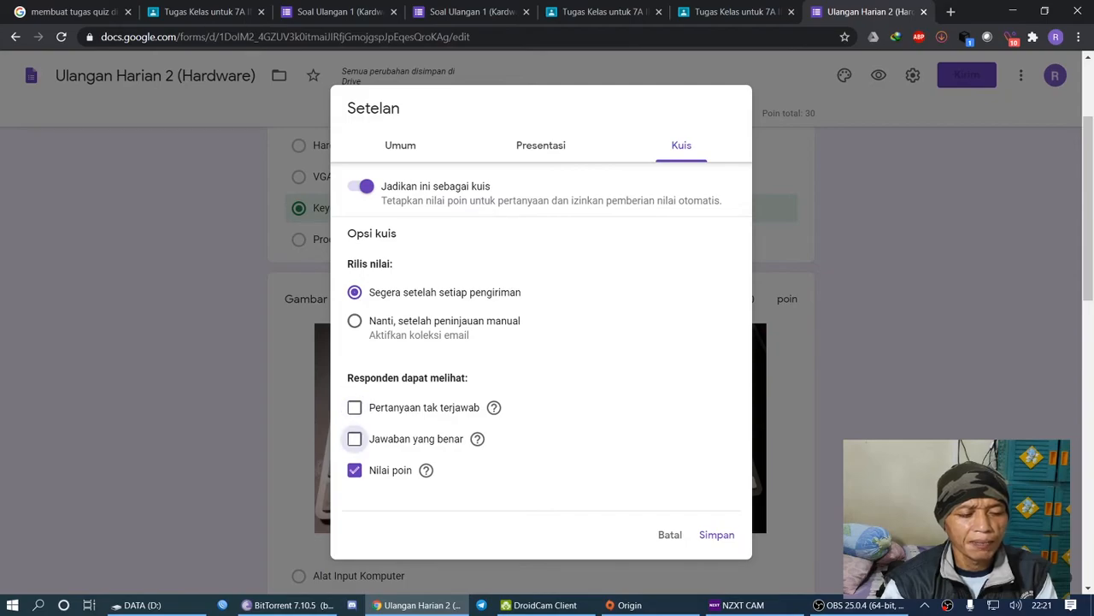
{"action": "left_click", "coordinate": [354, 470]}
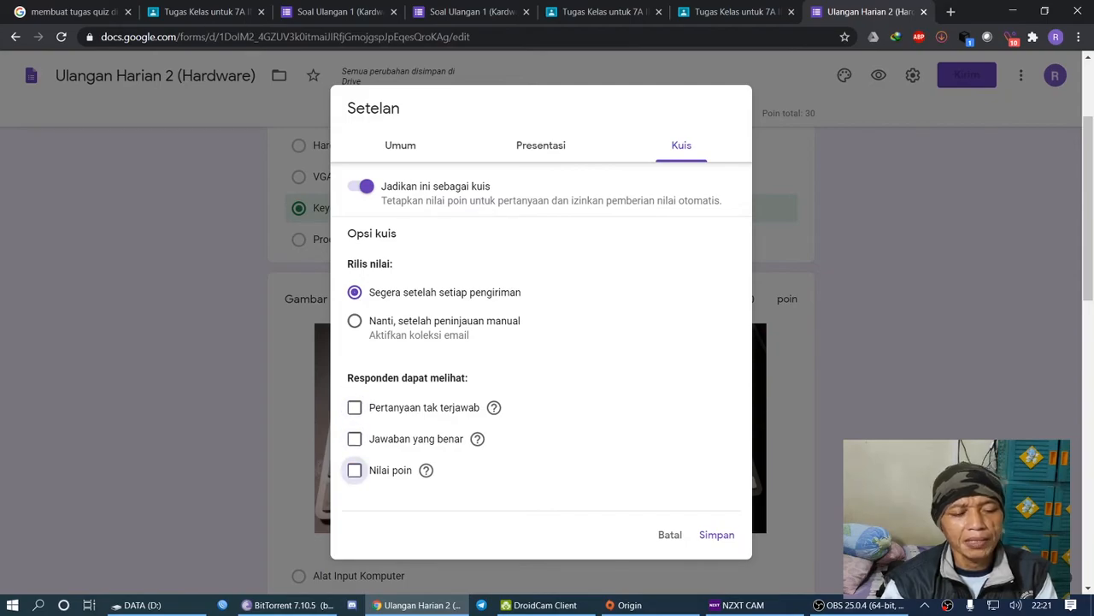
{"action": "left_click", "coordinate": [354, 407]}
{"action": "left_click", "coordinate": [354, 439]}
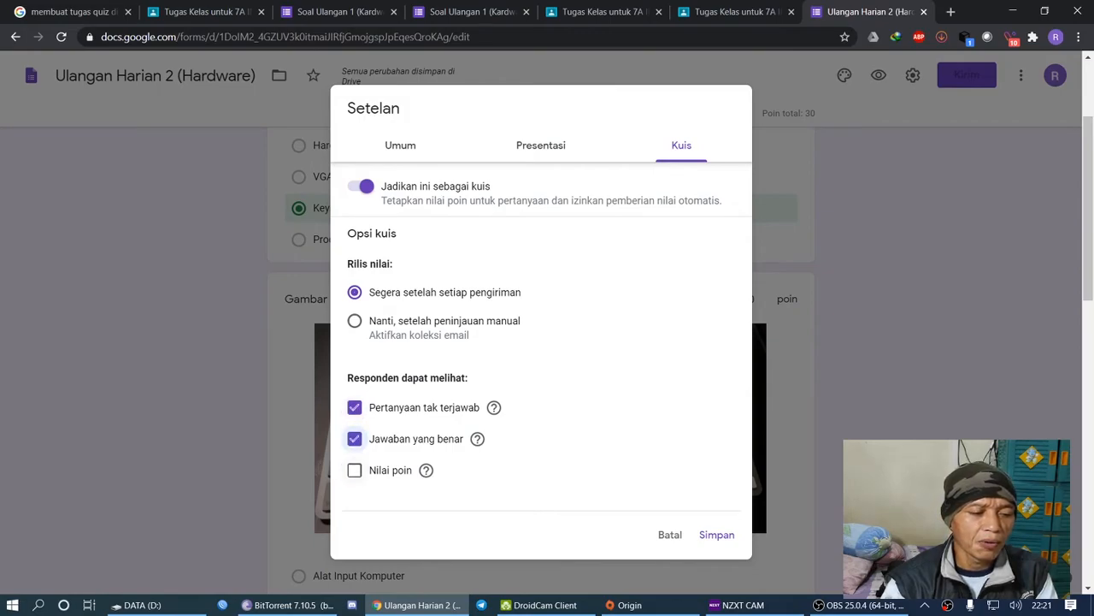
{"action": "left_click", "coordinate": [354, 470]}
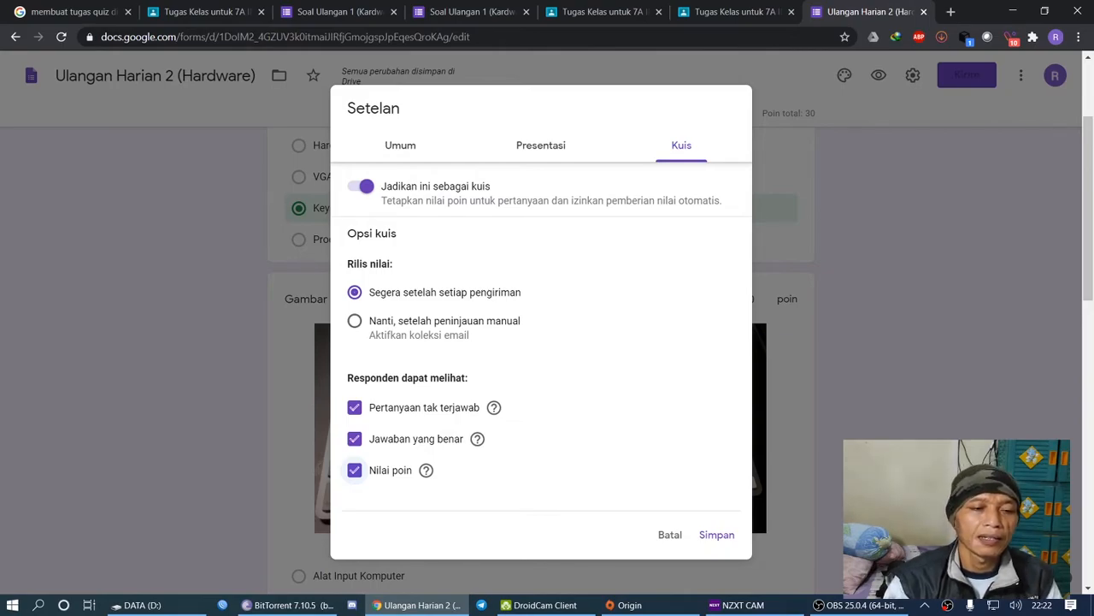
Try "Acak urutan pertanyaan" and the link for submitting another response in the presentation settings, and discard the changes
{"action": "left_click", "coordinate": [540, 145]}
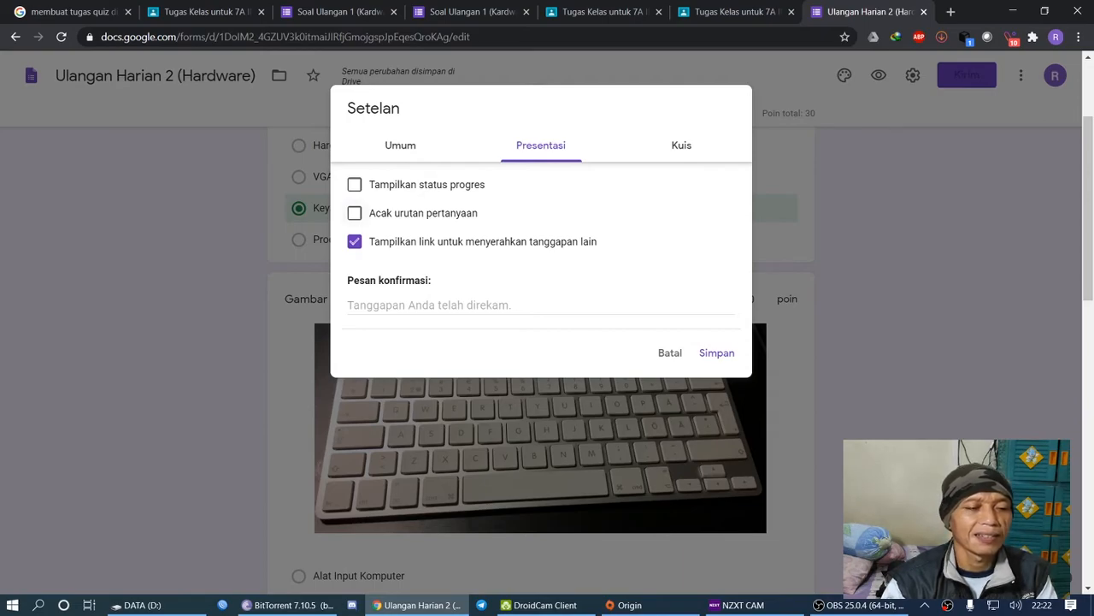
{"action": "left_click", "coordinate": [355, 213]}
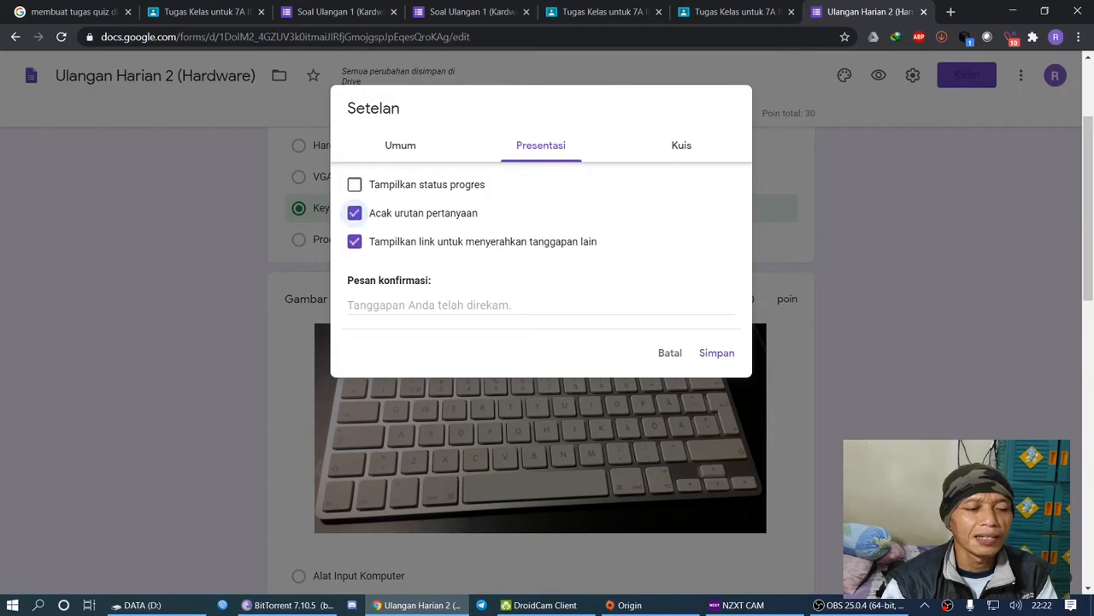
{"action": "left_click", "coordinate": [354, 242]}
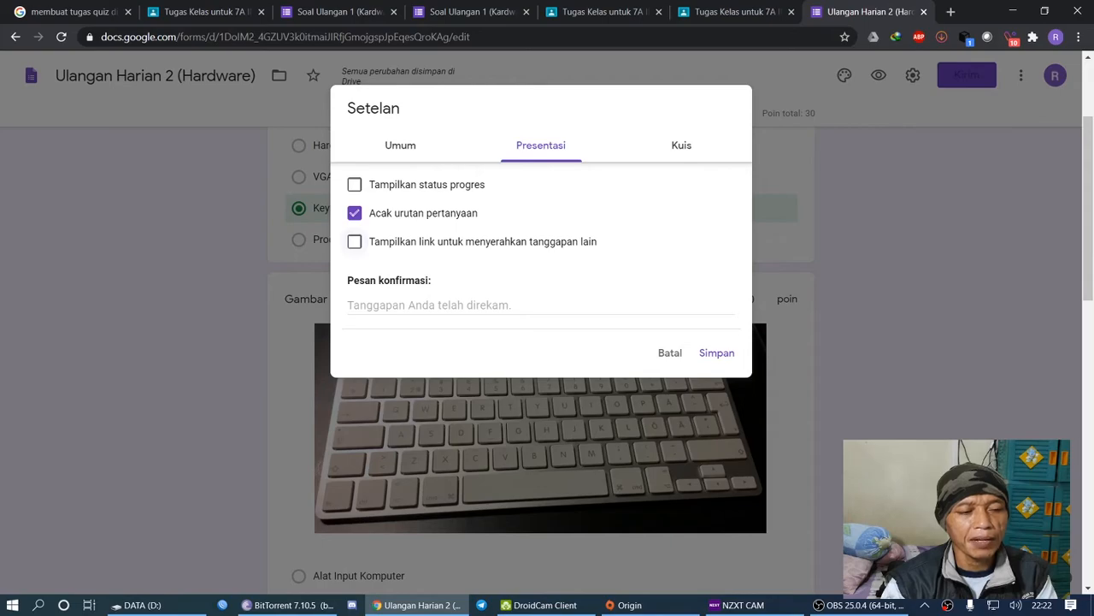
{"action": "left_click", "coordinate": [355, 242]}
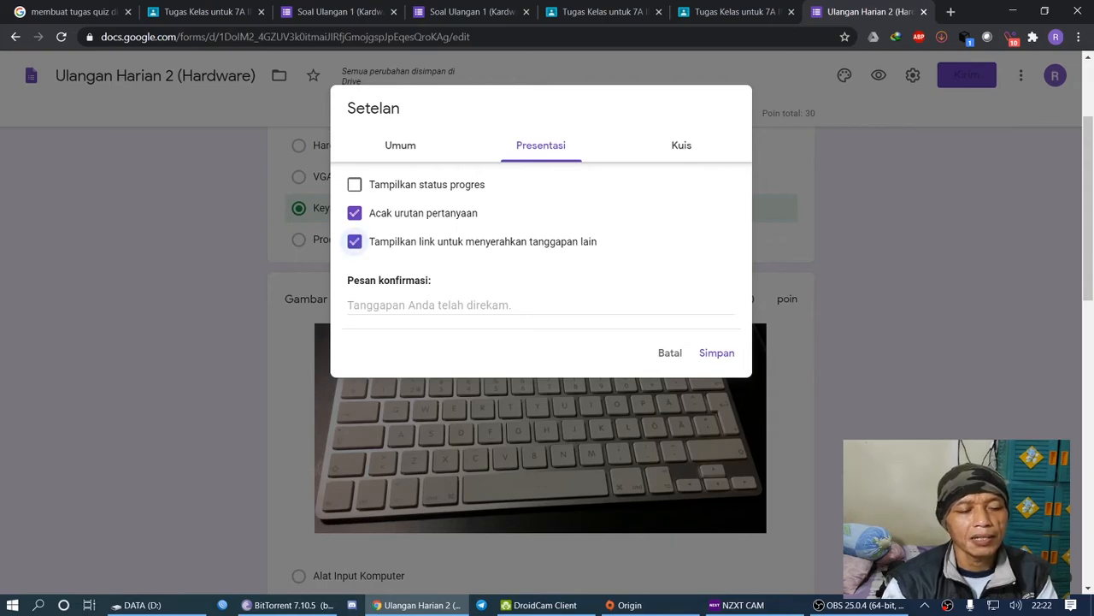
{"action": "left_click", "coordinate": [355, 242]}
{"action": "left_click", "coordinate": [355, 242]}
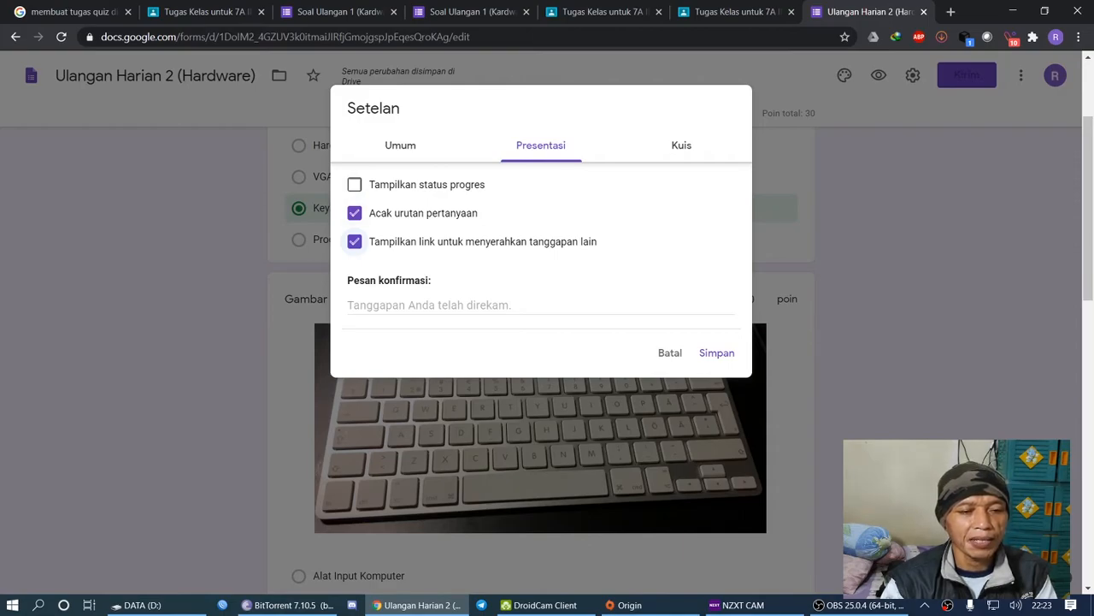
{"action": "left_click", "coordinate": [671, 353]}
Look through the quiz questions again and open the answer key of the first question about input hardware
{"action": "scroll", "coordinate": [670, 353], "scroll_direction": "up", "scroll_amount": 1}
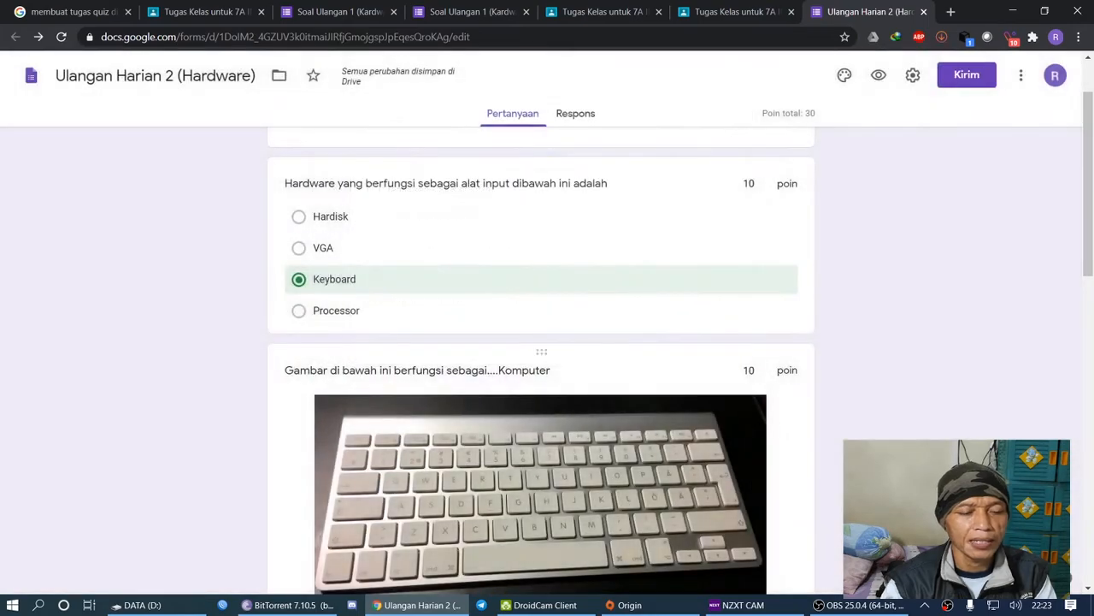
{"action": "scroll", "coordinate": [541, 360], "scroll_direction": "down", "scroll_amount": 1}
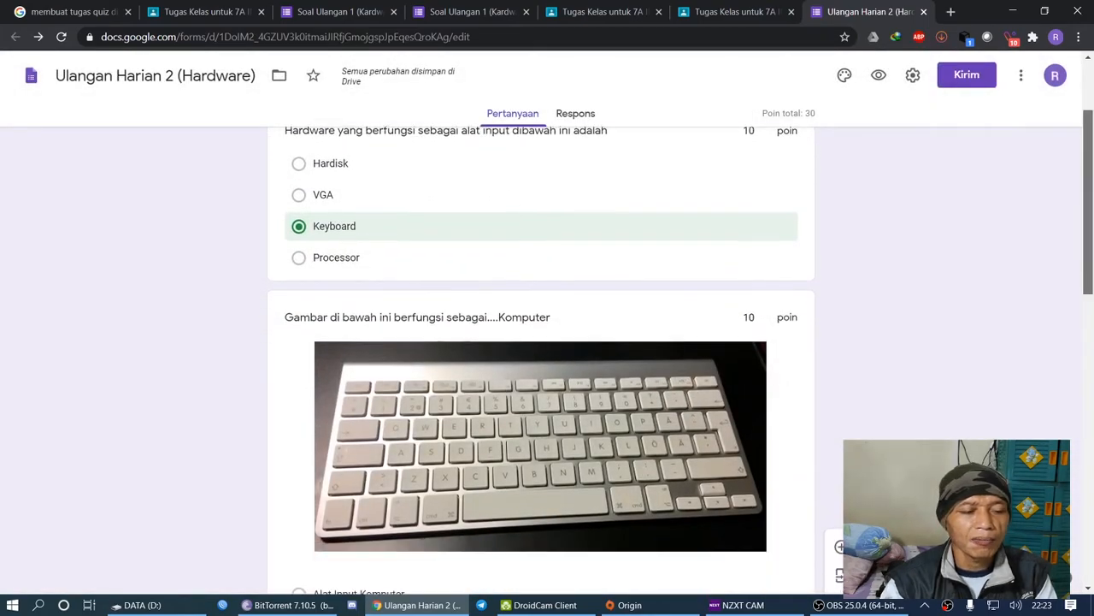
{"action": "scroll", "coordinate": [541, 359], "scroll_direction": "up", "scroll_amount": 2}
{"action": "scroll", "coordinate": [541, 359], "scroll_direction": "down", "scroll_amount": 1}
{"action": "scroll", "coordinate": [541, 359], "scroll_direction": "down", "scroll_amount": 4}
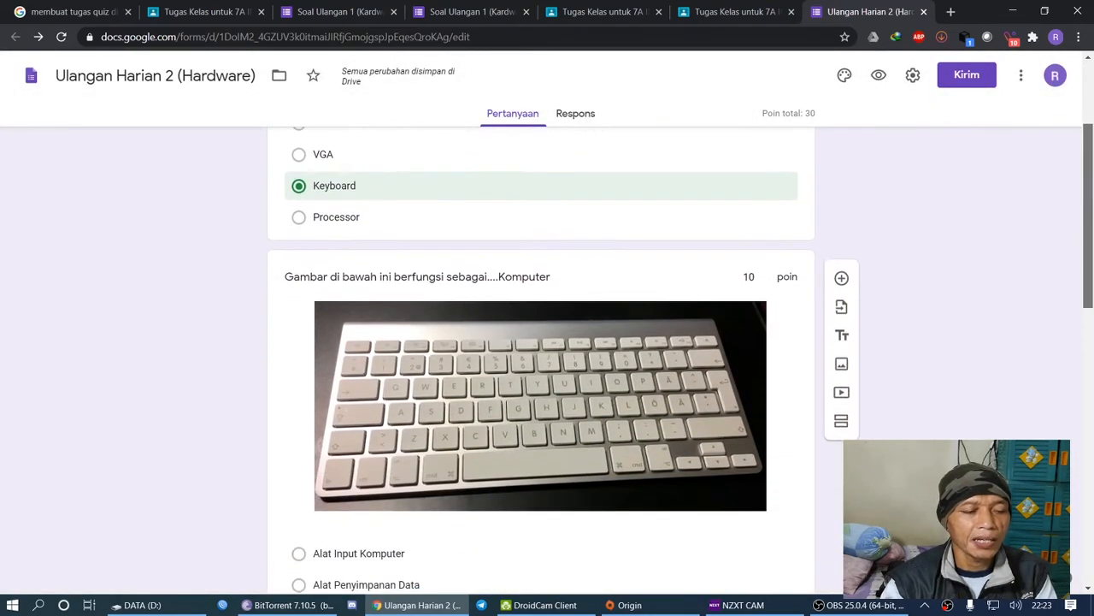
{"action": "scroll", "coordinate": [541, 359], "scroll_direction": "up", "scroll_amount": 3}
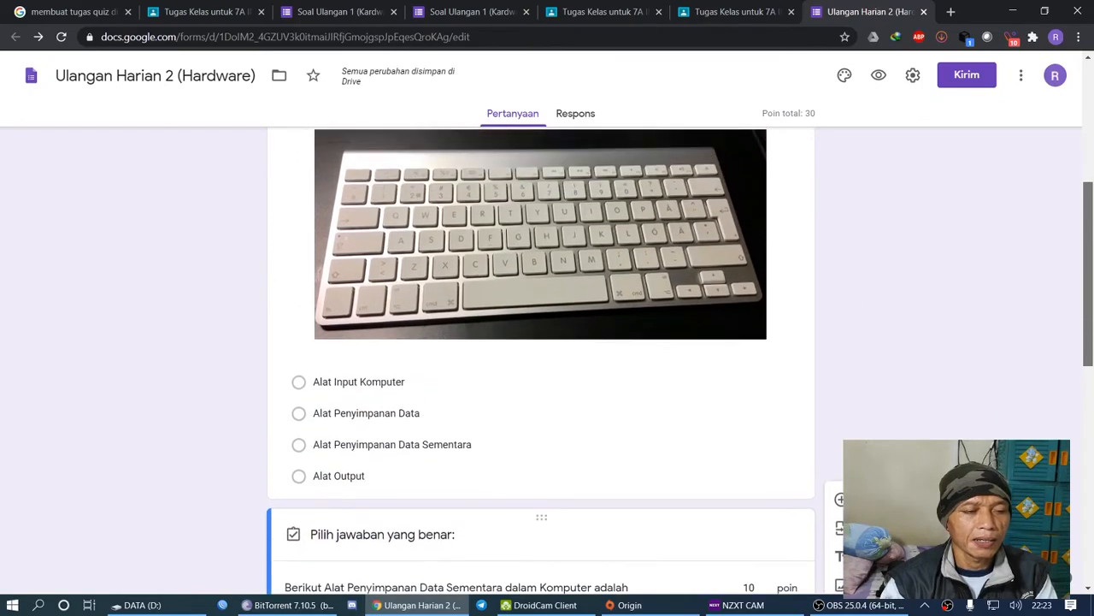
{"action": "scroll", "coordinate": [547, 342], "scroll_direction": "up", "scroll_amount": 1}
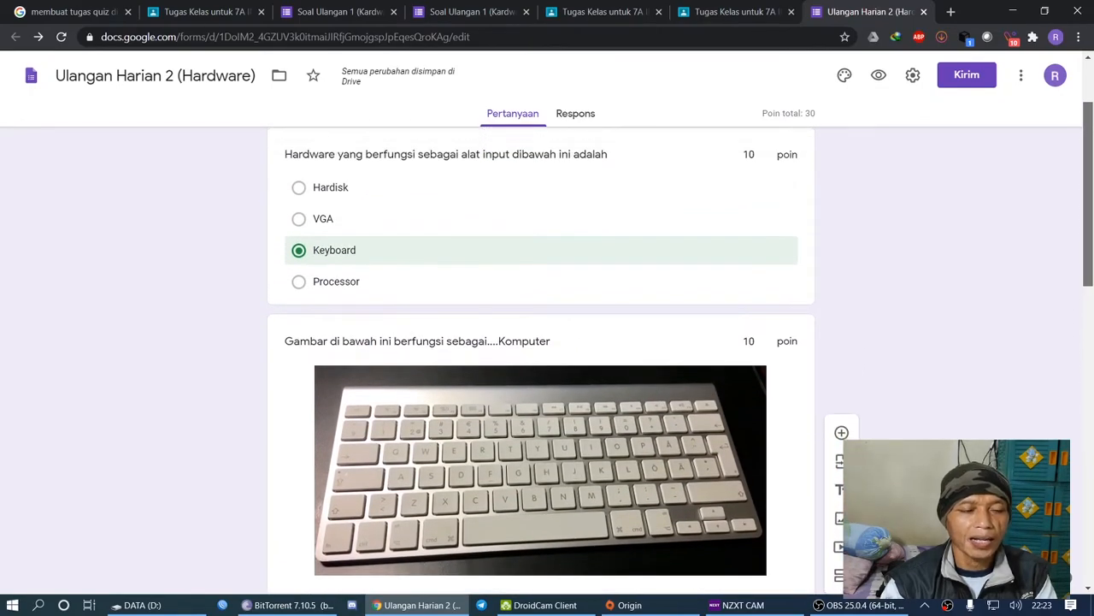
{"action": "scroll", "coordinate": [542, 342], "scroll_direction": "up", "scroll_amount": 1}
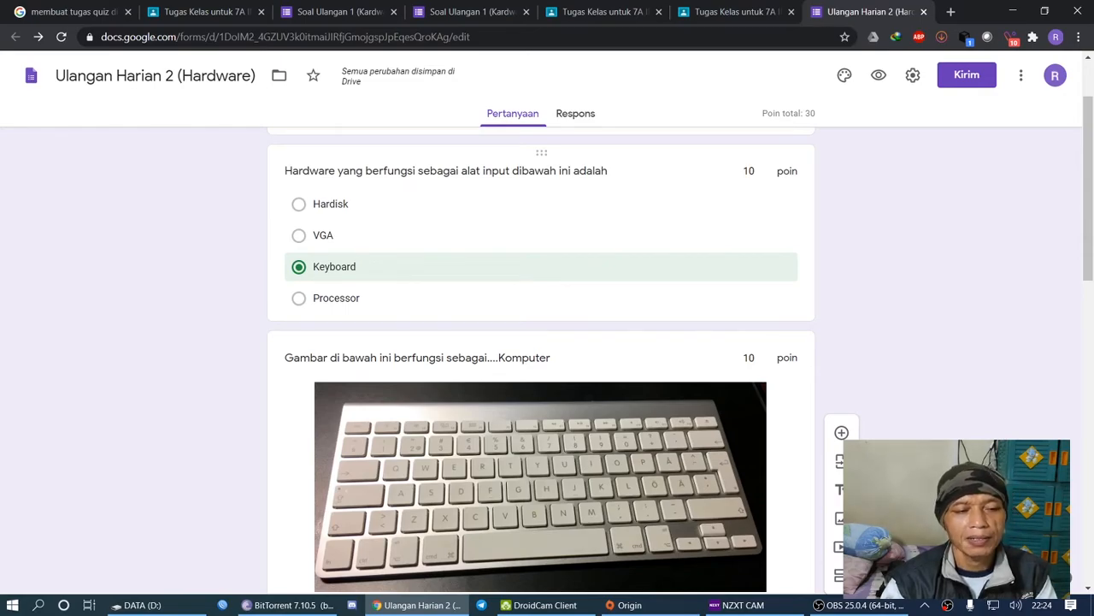
{"action": "scroll", "coordinate": [541, 342], "scroll_direction": "up", "scroll_amount": 1}
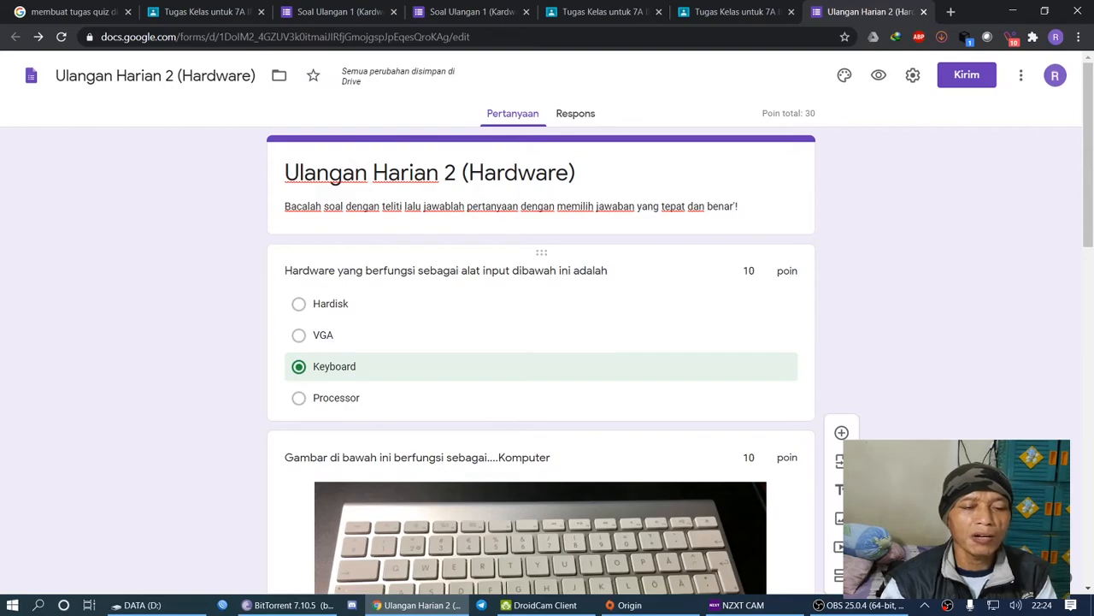
{"action": "left_click", "coordinate": [547, 385]}
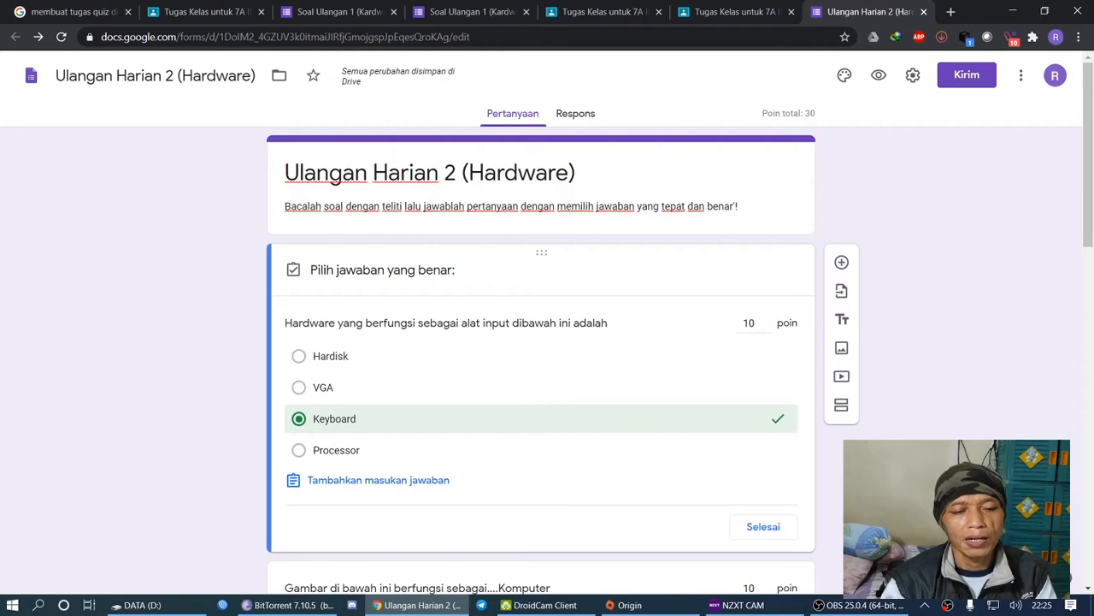
{"action": "mouse_move", "coordinate": [1088, 154]}
{"action": "left_mouse_down"}
{"action": "mouse_move", "coordinate": [1089, 171]}
{"action": "mouse_move", "coordinate": [1089, 153]}
{"action": "left_mouse_up"}
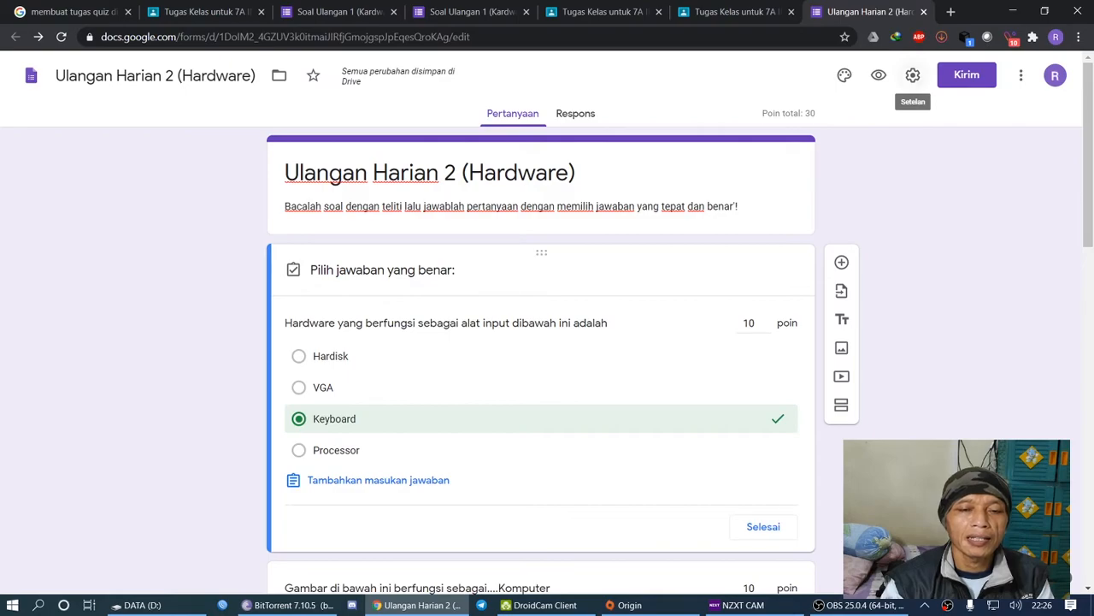
Turn "Jadikan ini sebagai kuis" off and back on in the quiz settings
{"action": "left_click", "coordinate": [913, 75]}
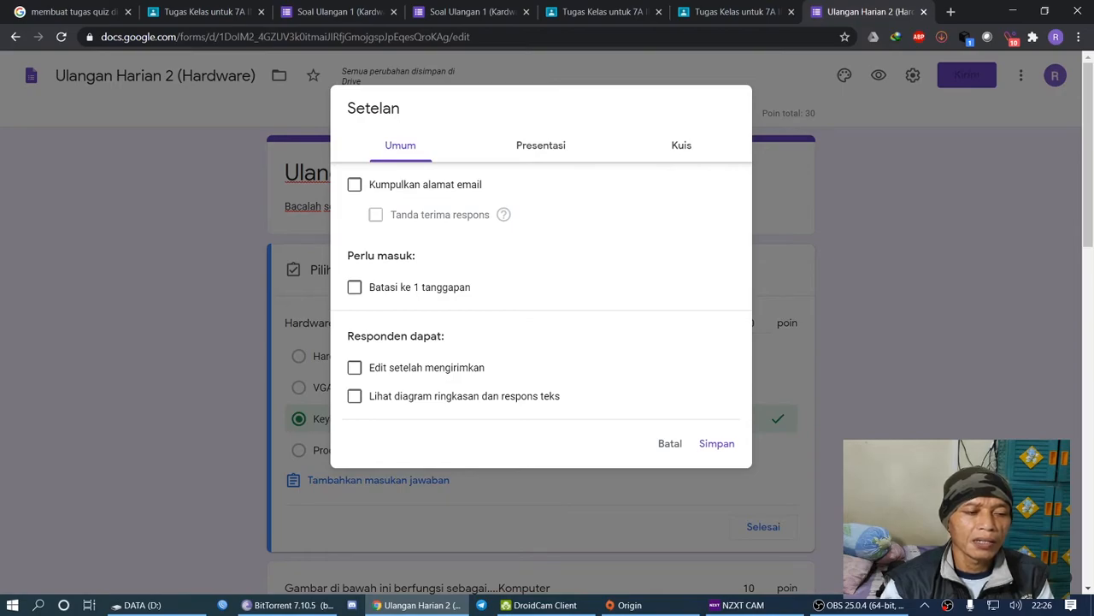
{"action": "left_click", "coordinate": [681, 146]}
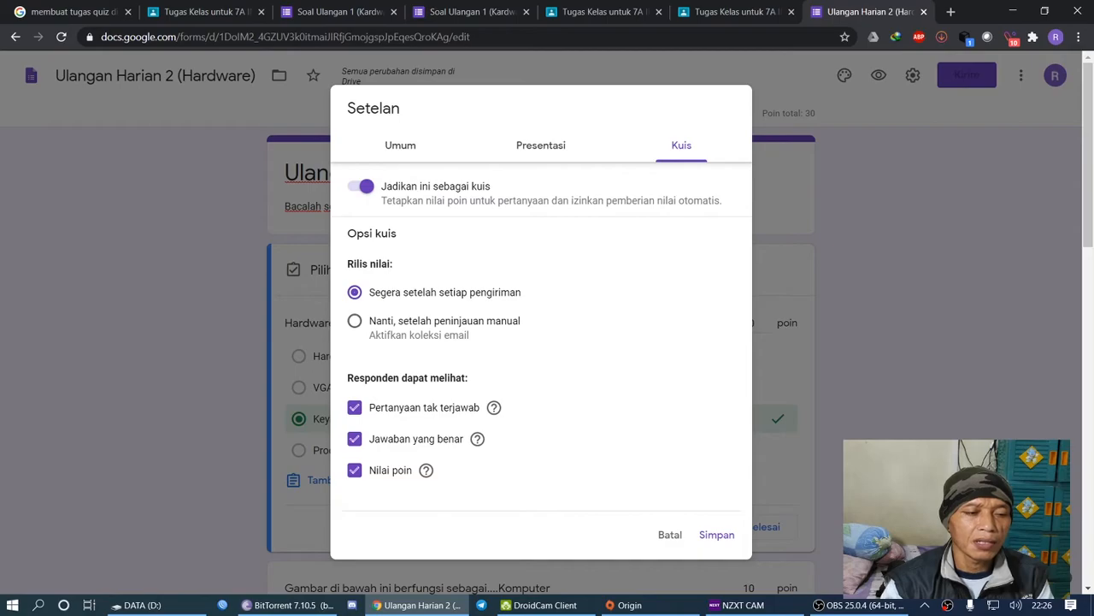
{"action": "left_click", "coordinate": [361, 186]}
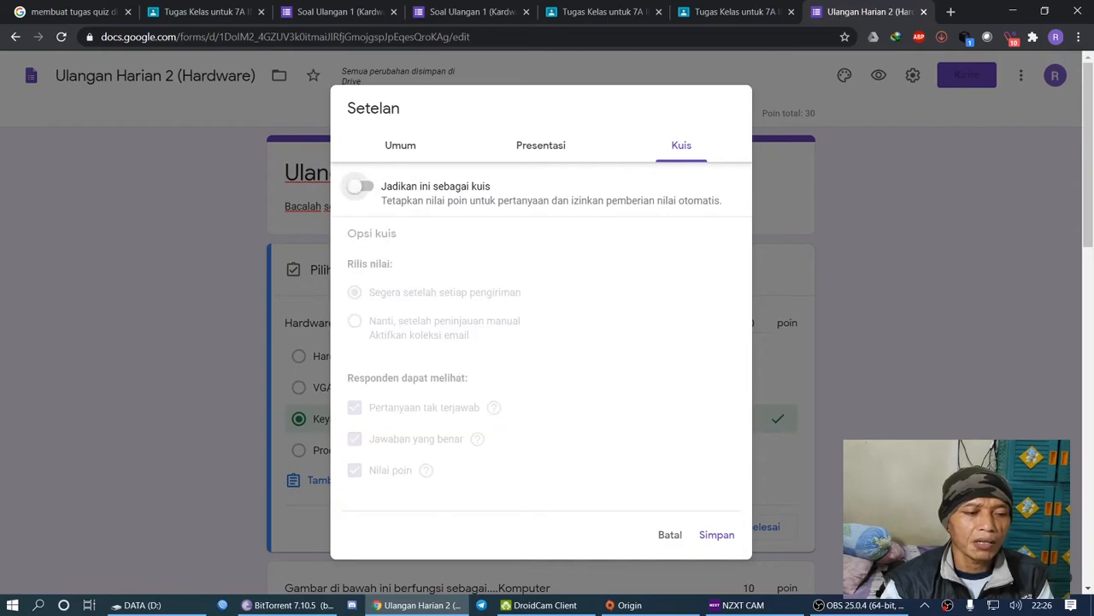
{"action": "left_click", "coordinate": [361, 185]}
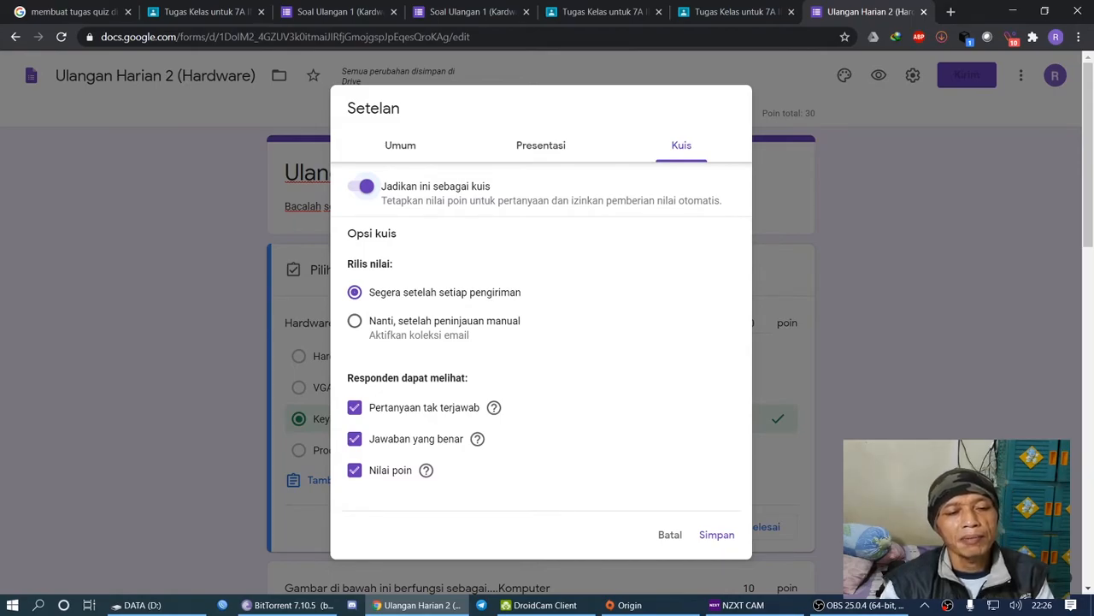
Enable "Acak urutan pertanyaan", disable "Tampilkan link untuk menyerahkan tanggapan lain" in the presentation settings, and save them
{"action": "left_click", "coordinate": [541, 145]}
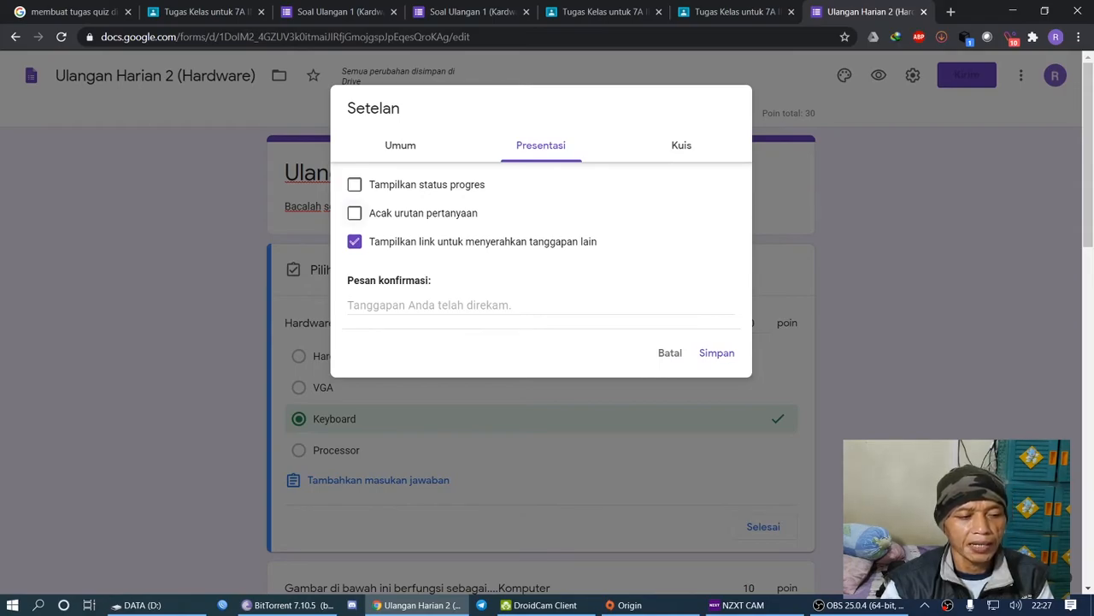
{"action": "left_click", "coordinate": [354, 213]}
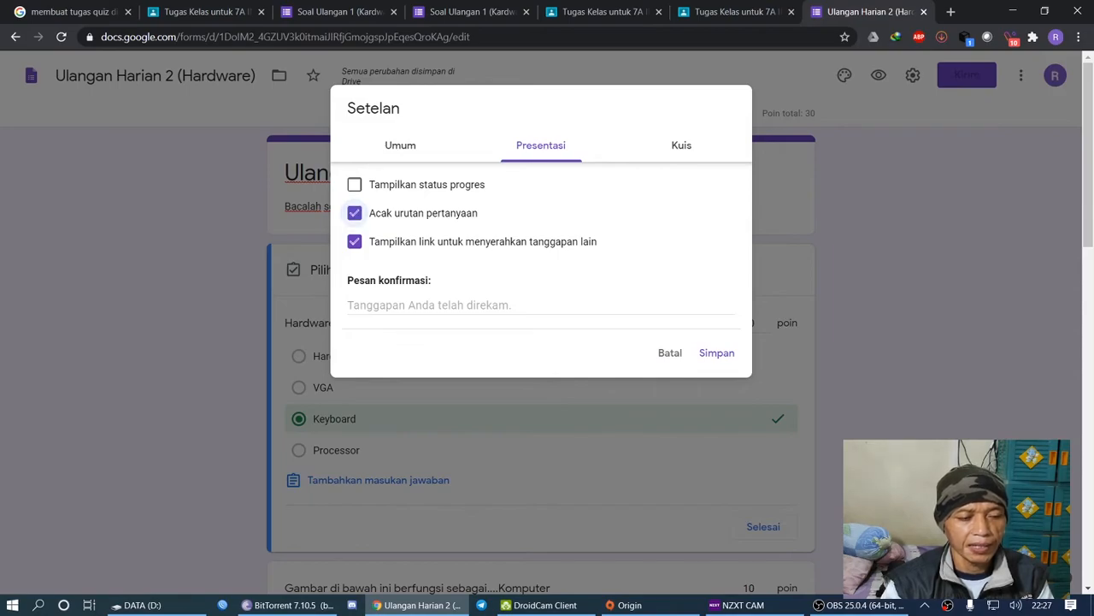
{"action": "left_click", "coordinate": [354, 241]}
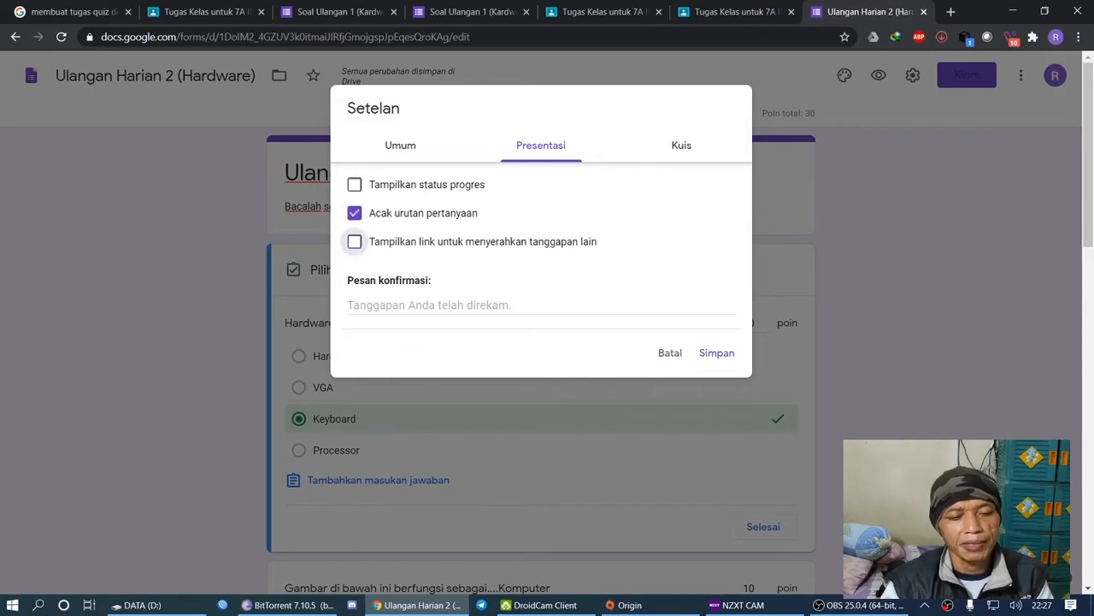
{"action": "left_click", "coordinate": [681, 145]}
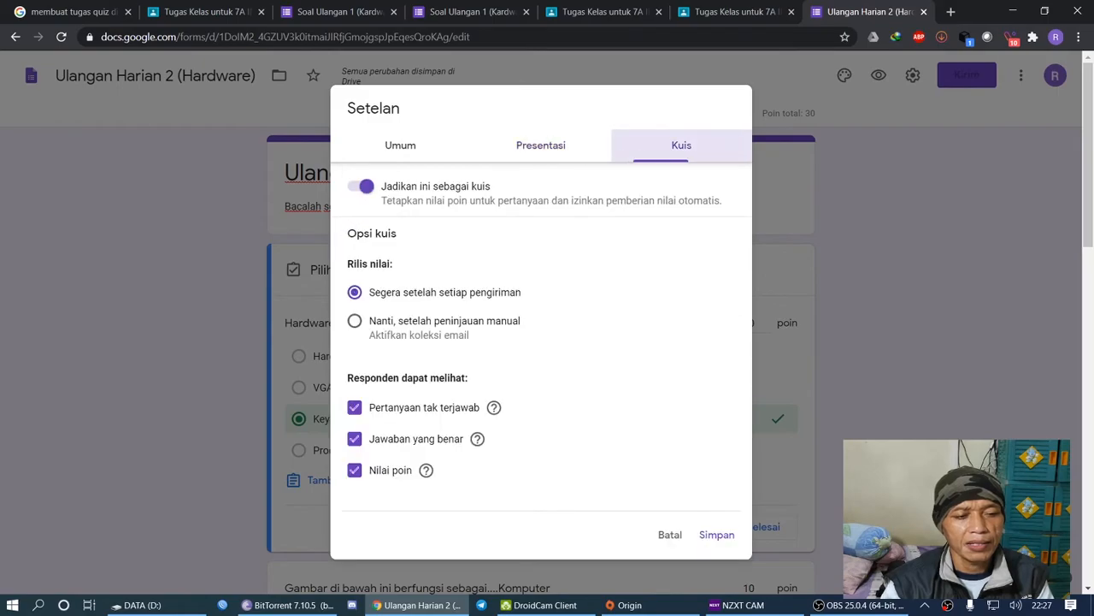
{"action": "left_click", "coordinate": [540, 146]}
{"action": "left_click", "coordinate": [682, 145]}
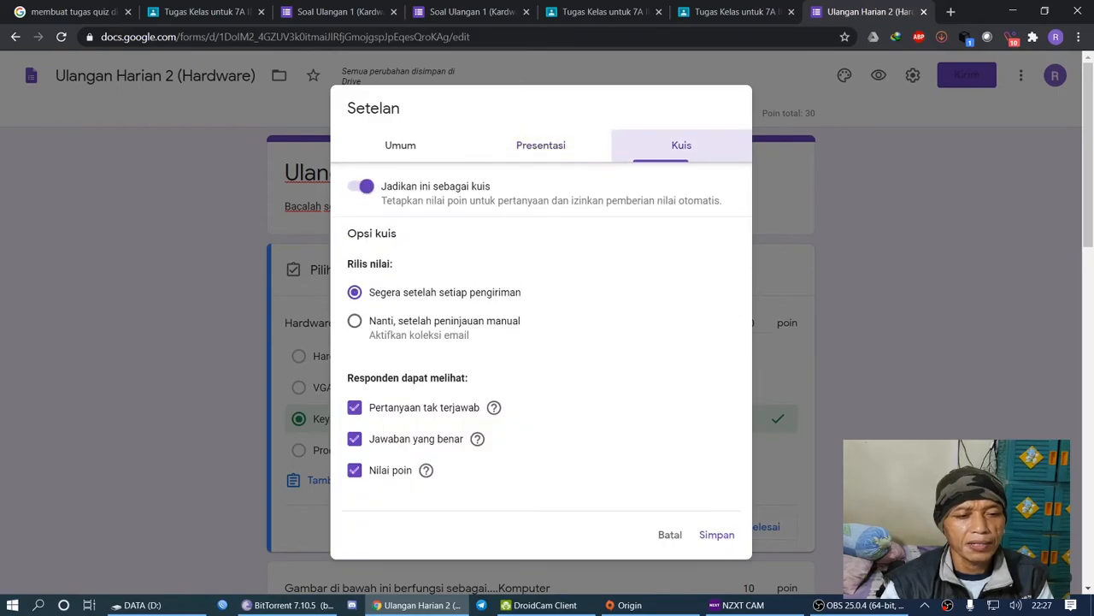
{"action": "left_click", "coordinate": [540, 145]}
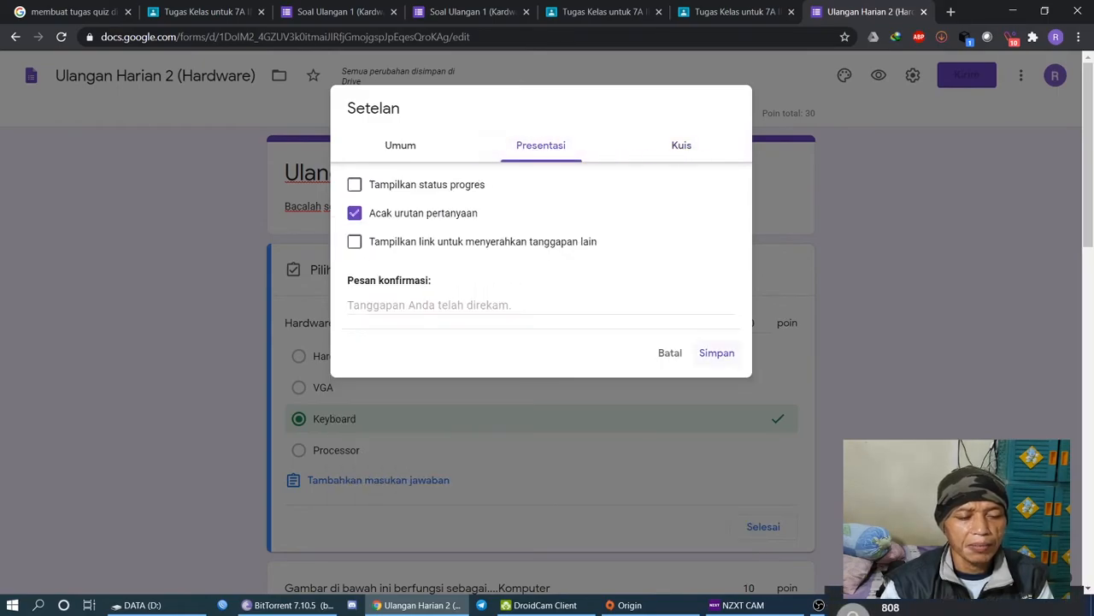
{"action": "mouse_move", "coordinate": [863, 604]}
{"action": "left_click", "coordinate": [716, 353]}
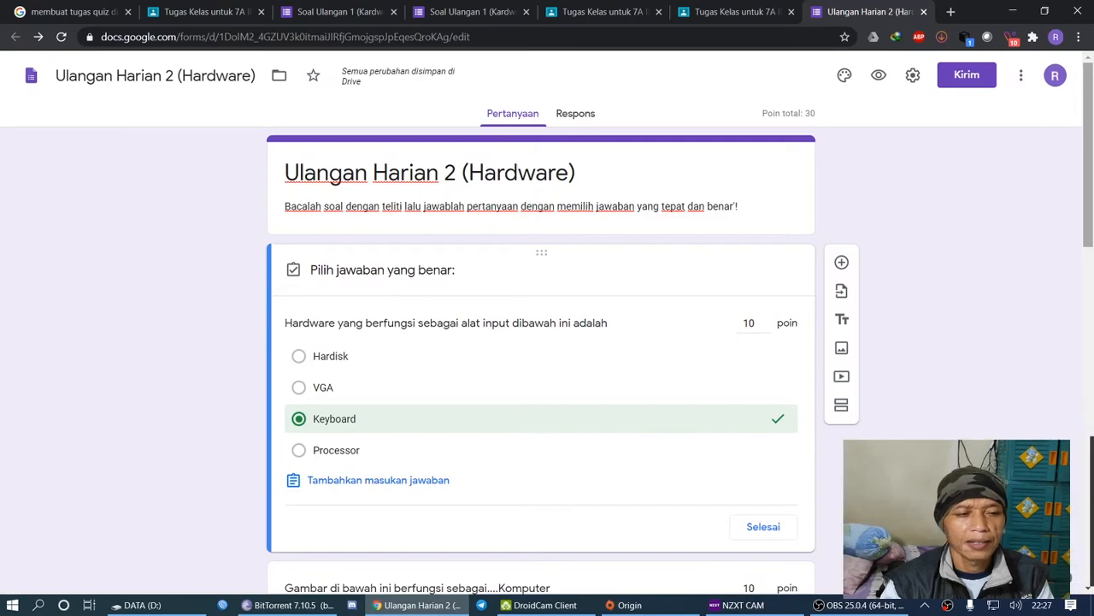
{"action": "scroll", "coordinate": [541, 342], "scroll_direction": "down", "scroll_amount": 1}
{"action": "scroll", "coordinate": [541, 342], "scroll_direction": "up", "scroll_amount": 1}
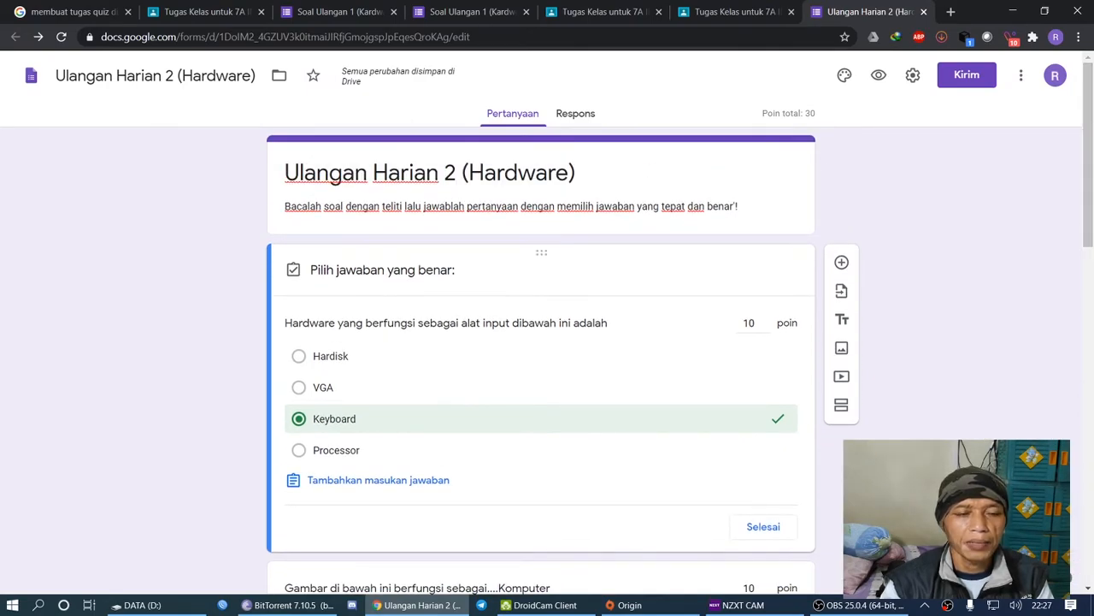
{"action": "left_click", "coordinate": [913, 75]}
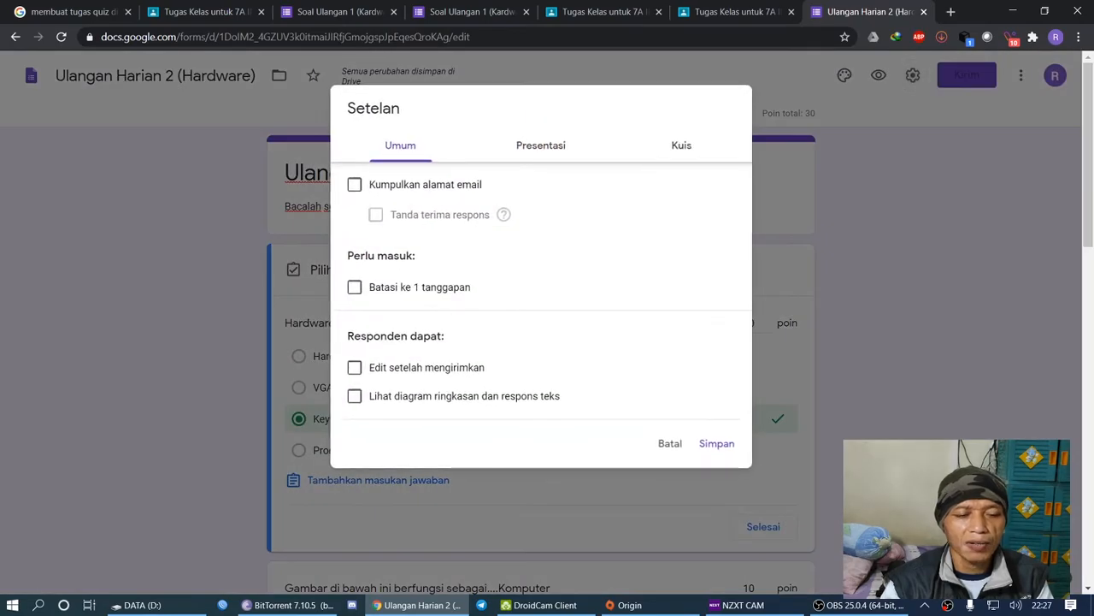
{"action": "key", "text": "Escape"}
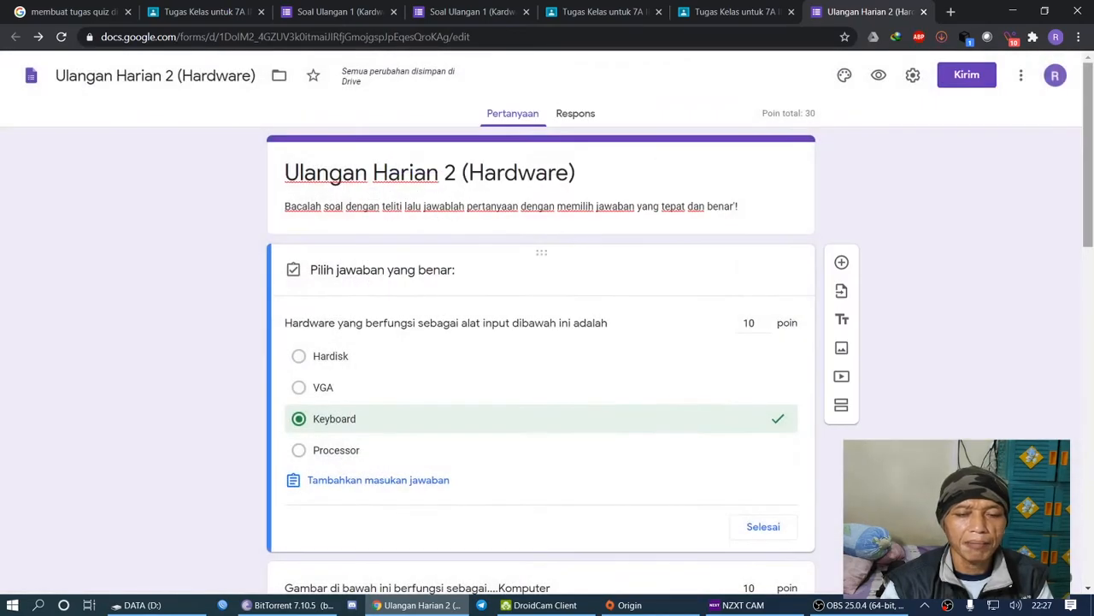
Mark VGA as an extra correct answer in the temporary data storage question, clear it again and finish the answer key
{"action": "scroll", "coordinate": [541, 359], "scroll_direction": "down", "scroll_amount": 10}
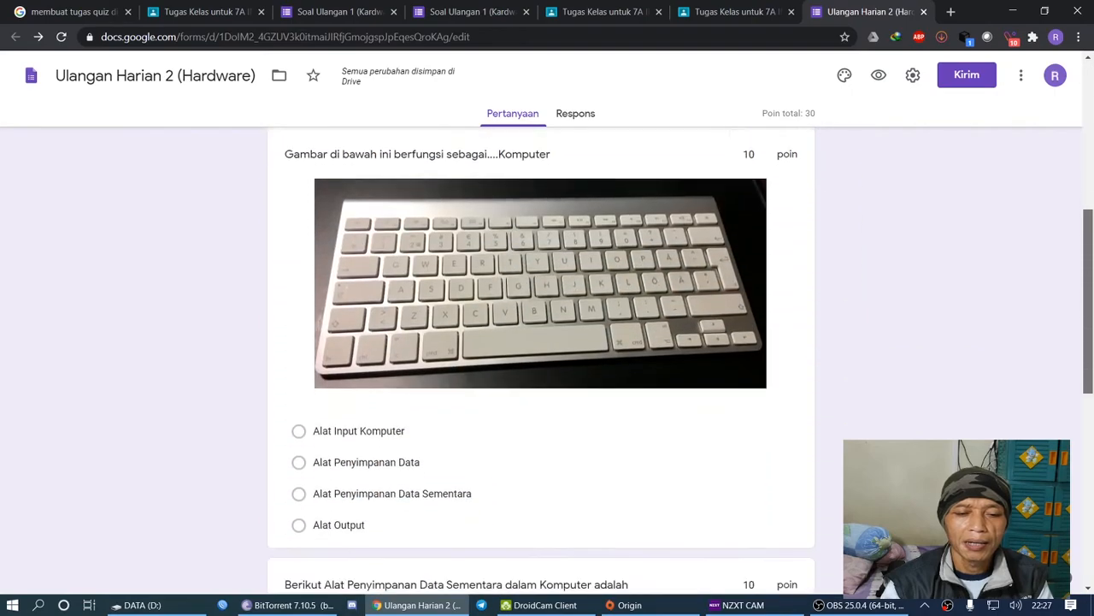
{"action": "left_click", "coordinate": [299, 356]}
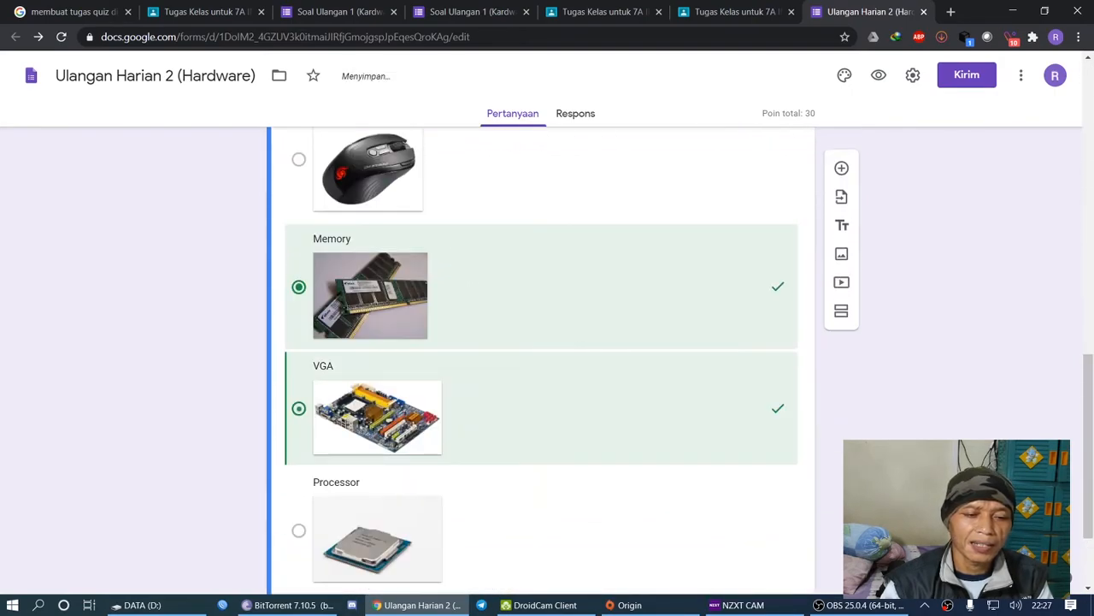
{"action": "left_click", "coordinate": [298, 408]}
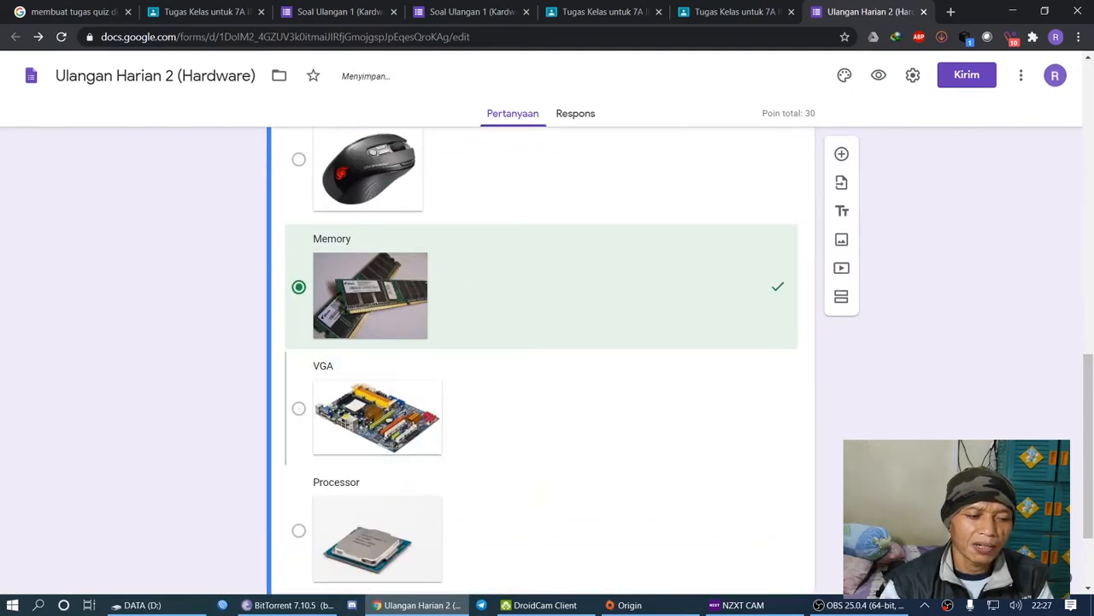
{"action": "scroll", "coordinate": [541, 359], "scroll_direction": "down", "scroll_amount": 2}
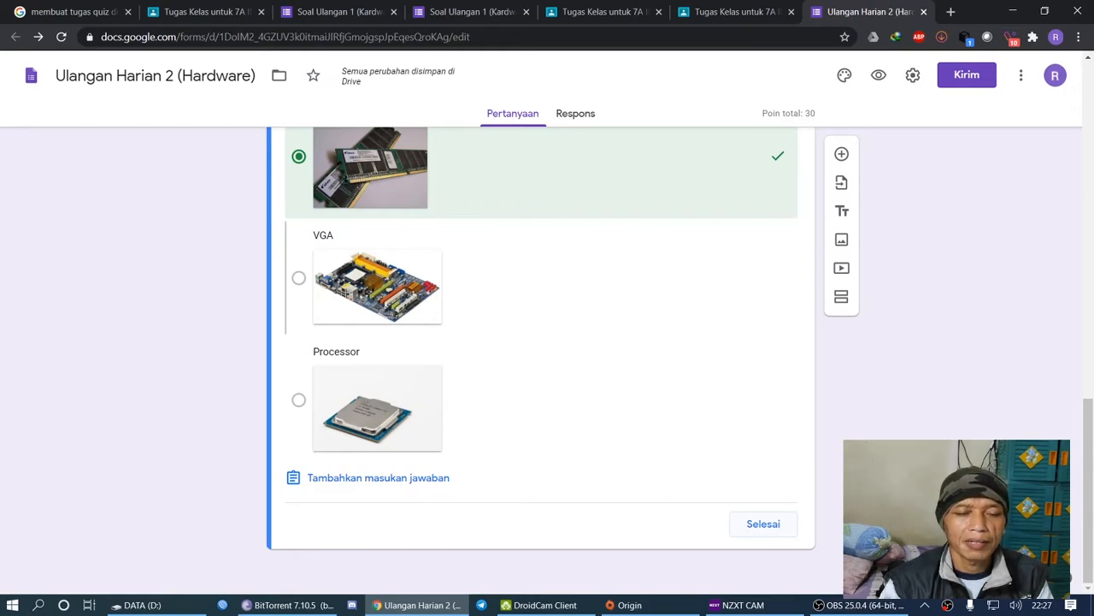
{"action": "left_click", "coordinate": [764, 523]}
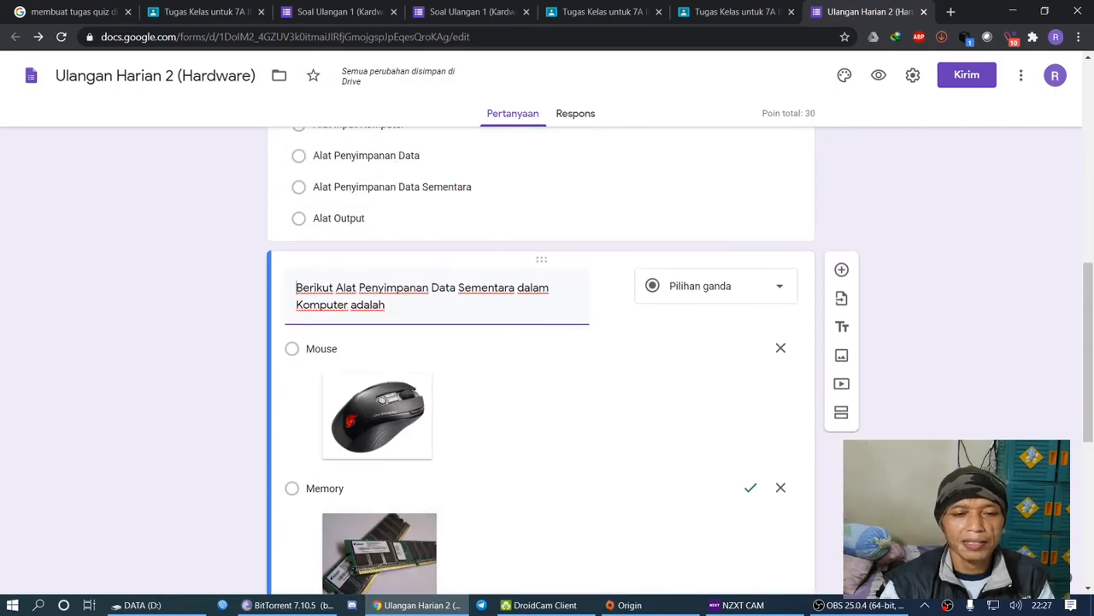
Preview the quiz as respondents see it and look through all its questions
{"action": "scroll", "coordinate": [547, 359], "scroll_direction": "up", "scroll_amount": 5}
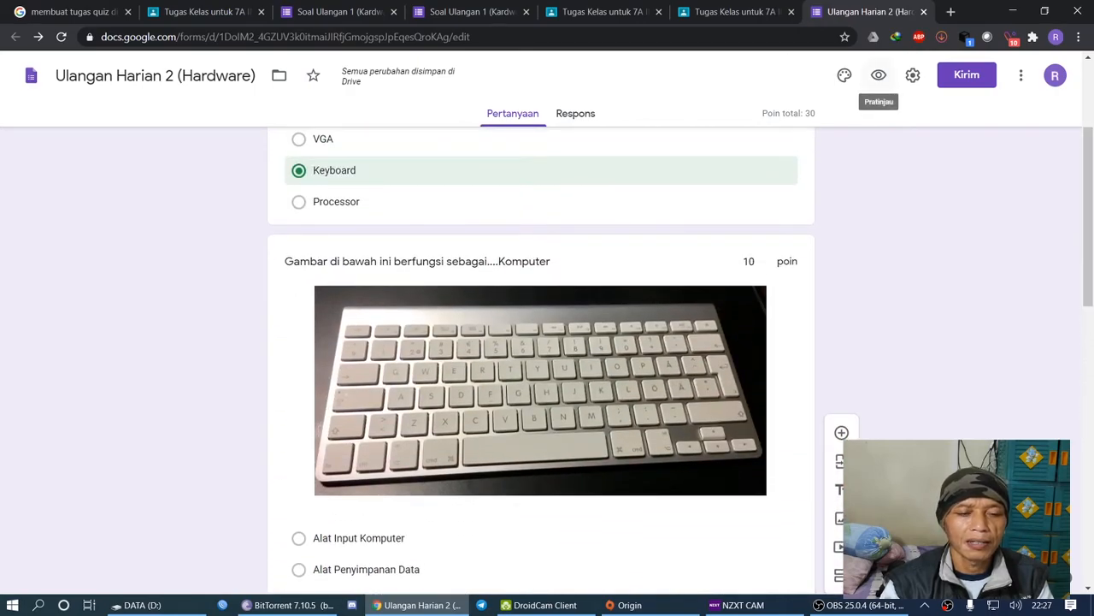
{"action": "left_click", "coordinate": [878, 75]}
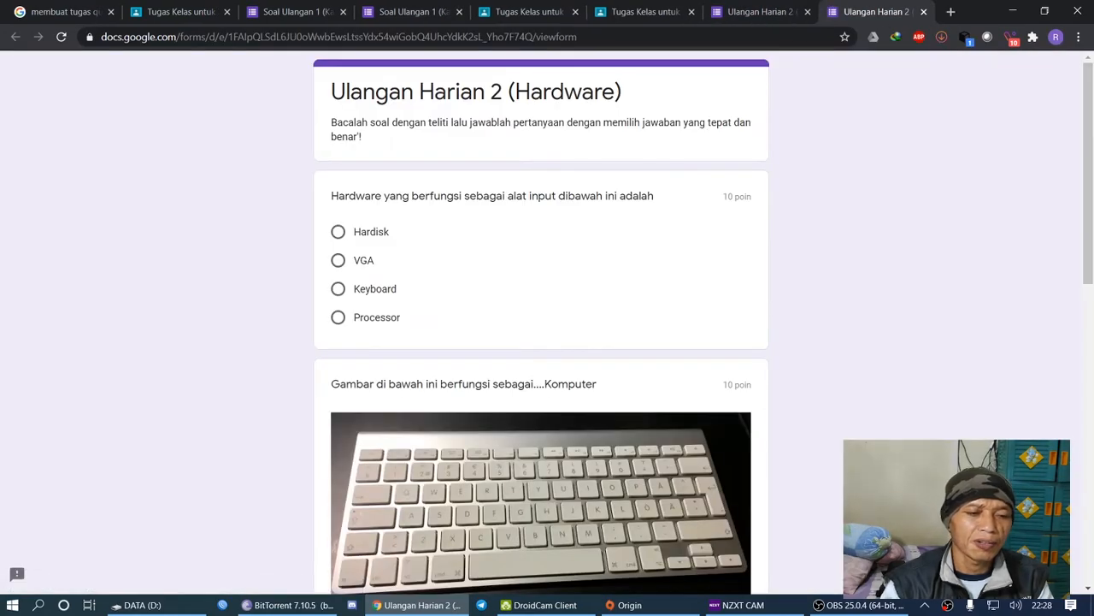
{"action": "scroll", "coordinate": [542, 324], "scroll_direction": "down", "scroll_amount": 9}
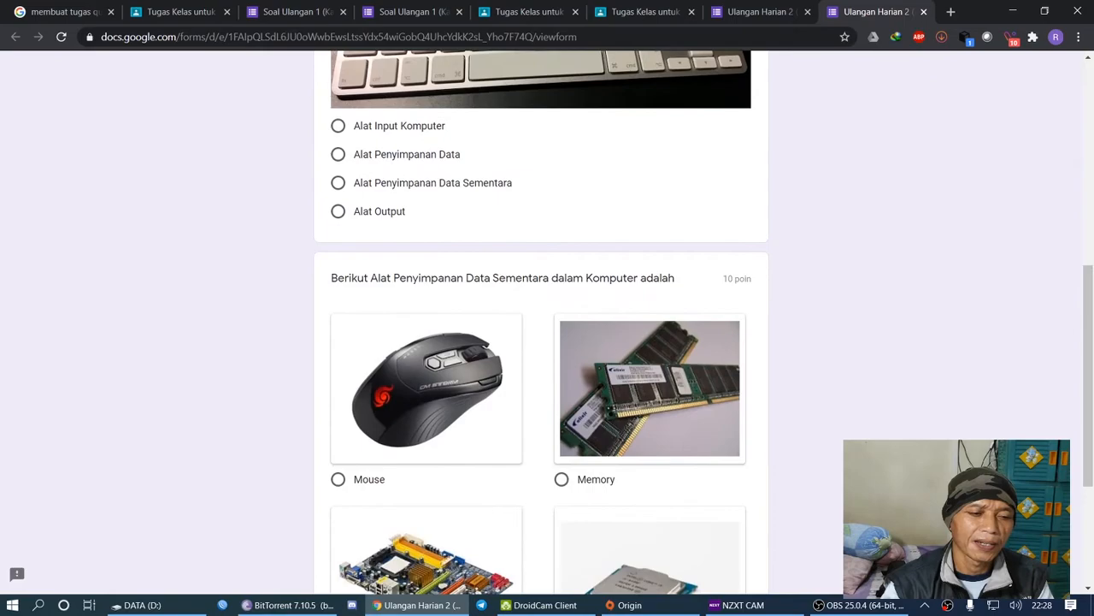
{"action": "scroll", "coordinate": [541, 325], "scroll_direction": "up", "scroll_amount": 10}
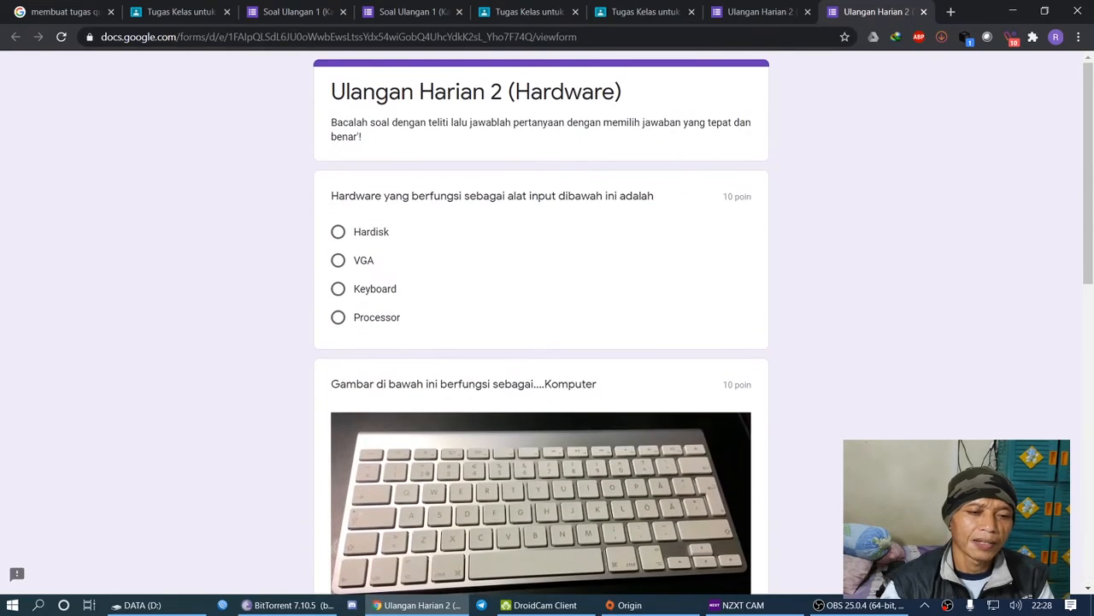
{"action": "scroll", "coordinate": [542, 325], "scroll_direction": "down", "scroll_amount": 2}
{"action": "scroll", "coordinate": [541, 325], "scroll_direction": "up", "scroll_amount": 2}
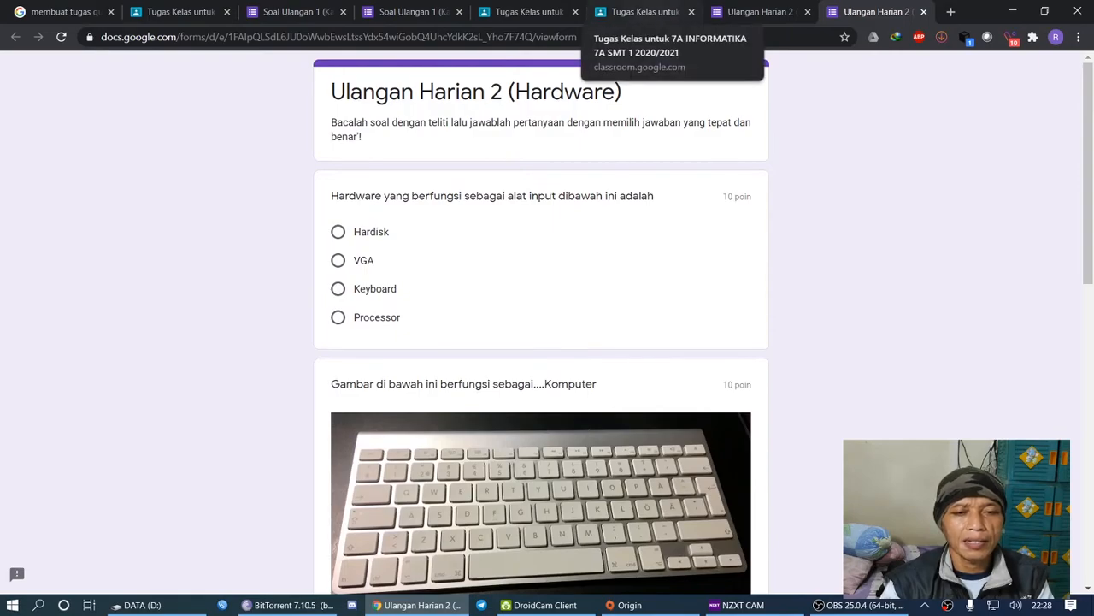
Switch to Google Classroom and examine the Ulangan Harian 2 assignment draft and the class work list
{"action": "left_click", "coordinate": [645, 12]}
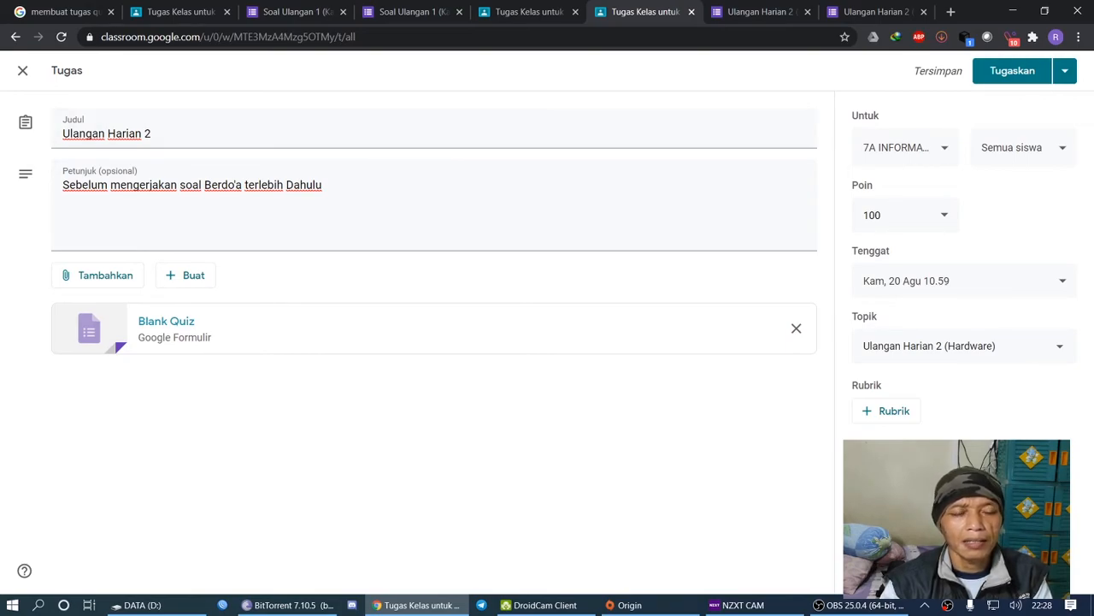
{"action": "left_click", "coordinate": [521, 12]}
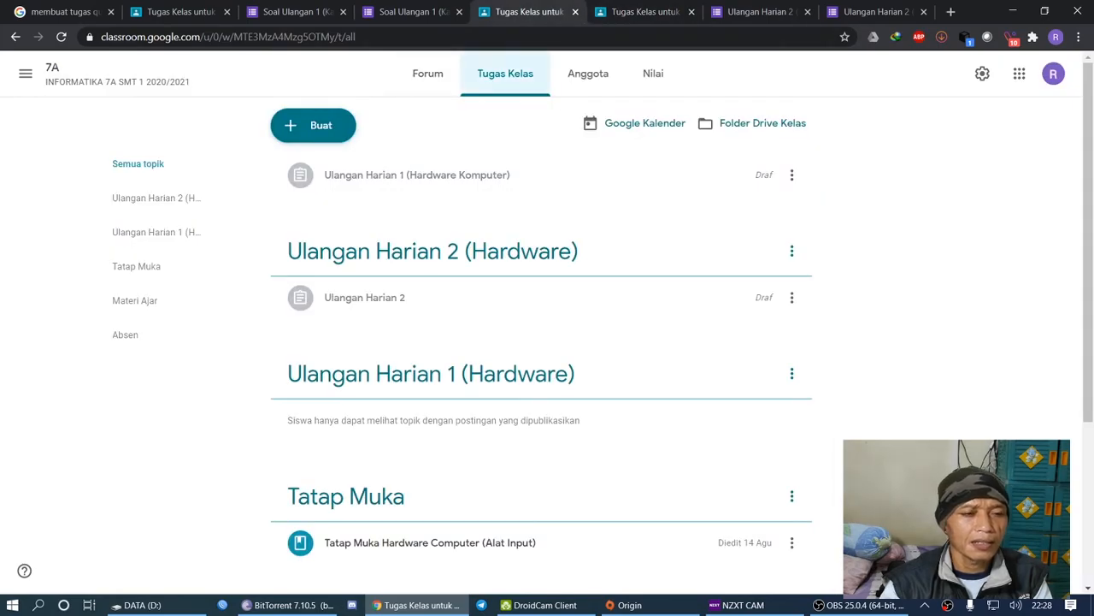
{"action": "left_click", "coordinate": [178, 12]}
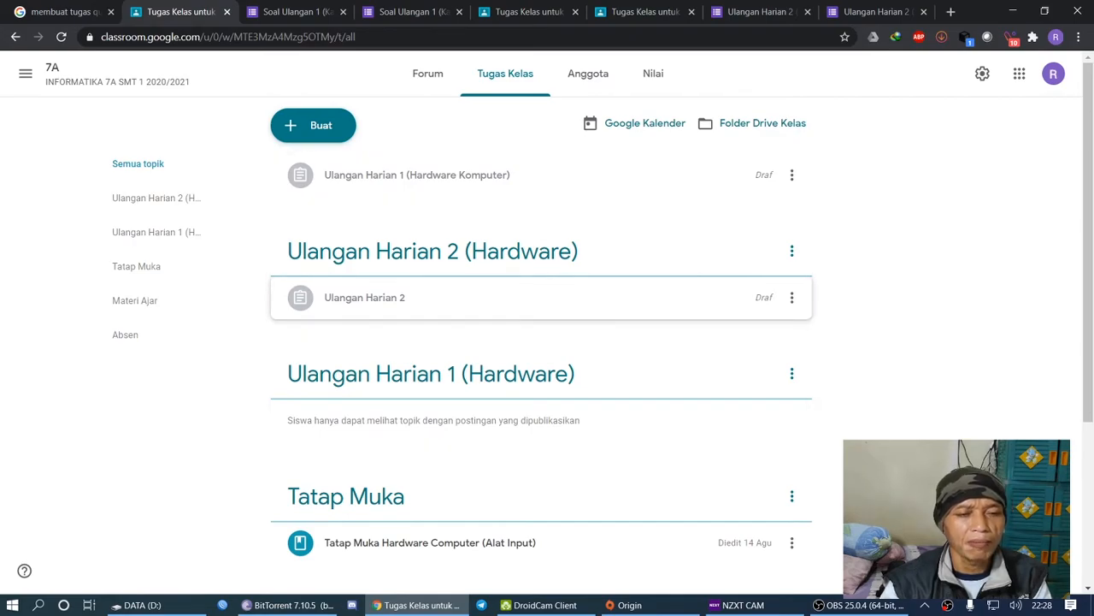
{"action": "left_click", "coordinate": [637, 12]}
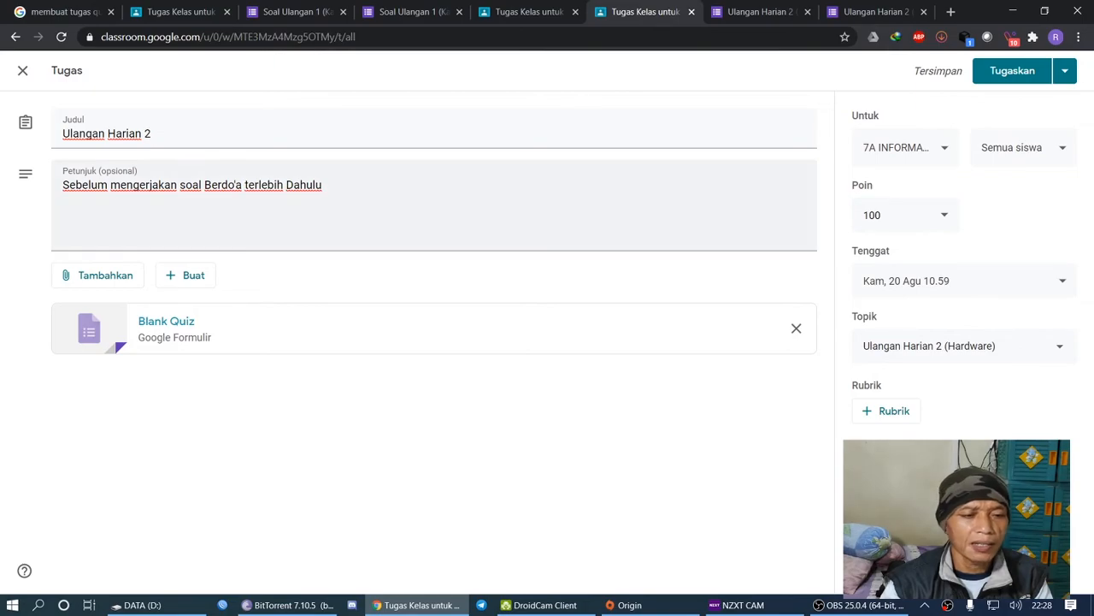
Open the Blank Quiz form attached to the Ulangan Harian 2 assignment and look through its questions
{"action": "left_click", "coordinate": [166, 321]}
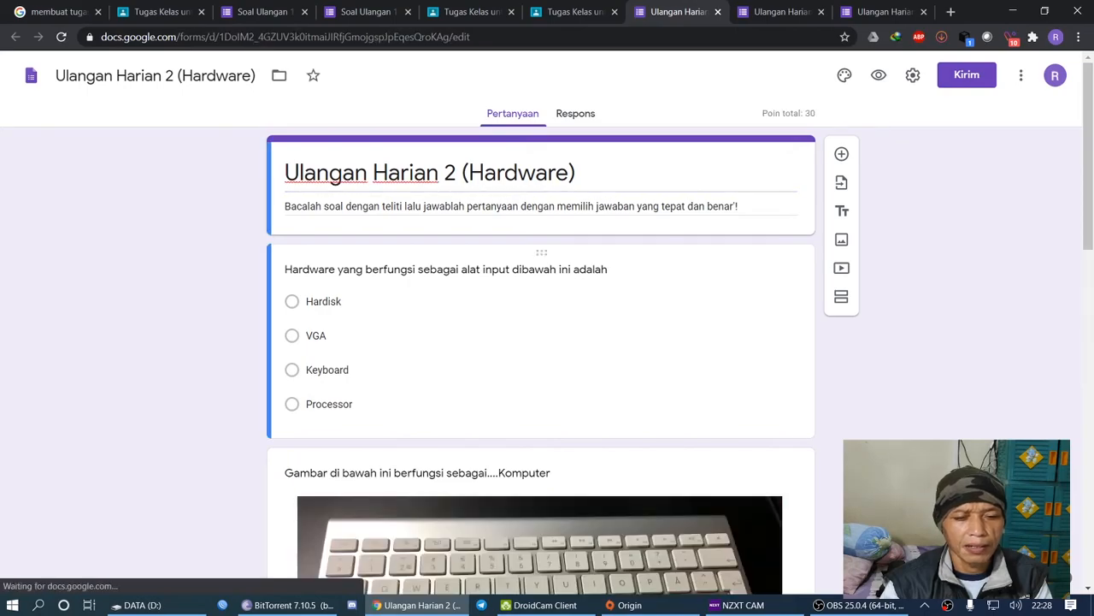
{"action": "scroll", "coordinate": [541, 359], "scroll_direction": "down", "scroll_amount": 10}
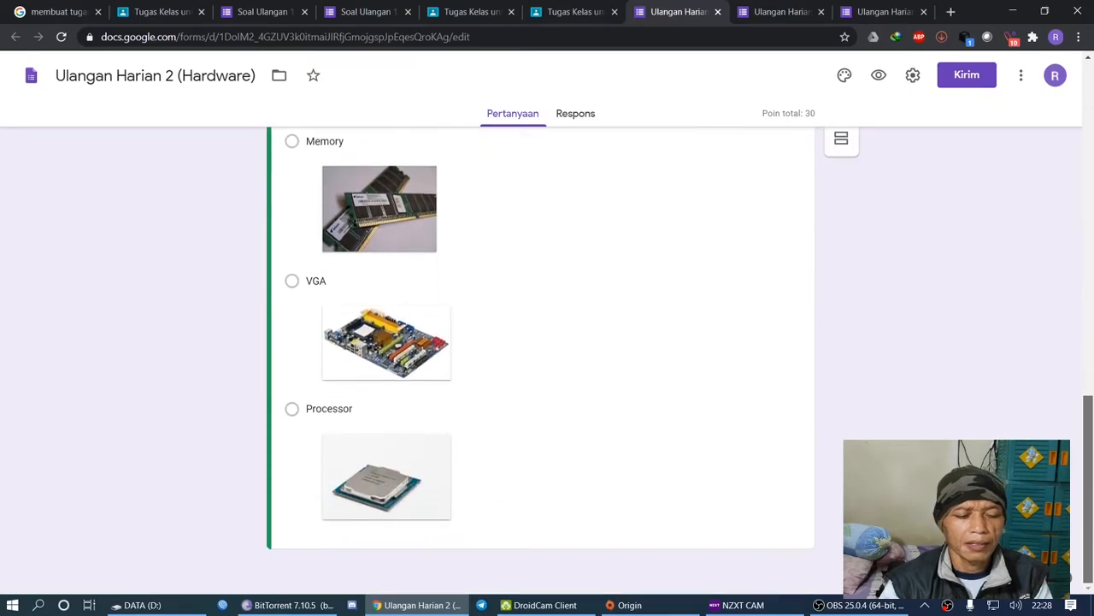
{"action": "scroll", "coordinate": [541, 359], "scroll_direction": "up", "scroll_amount": 12}
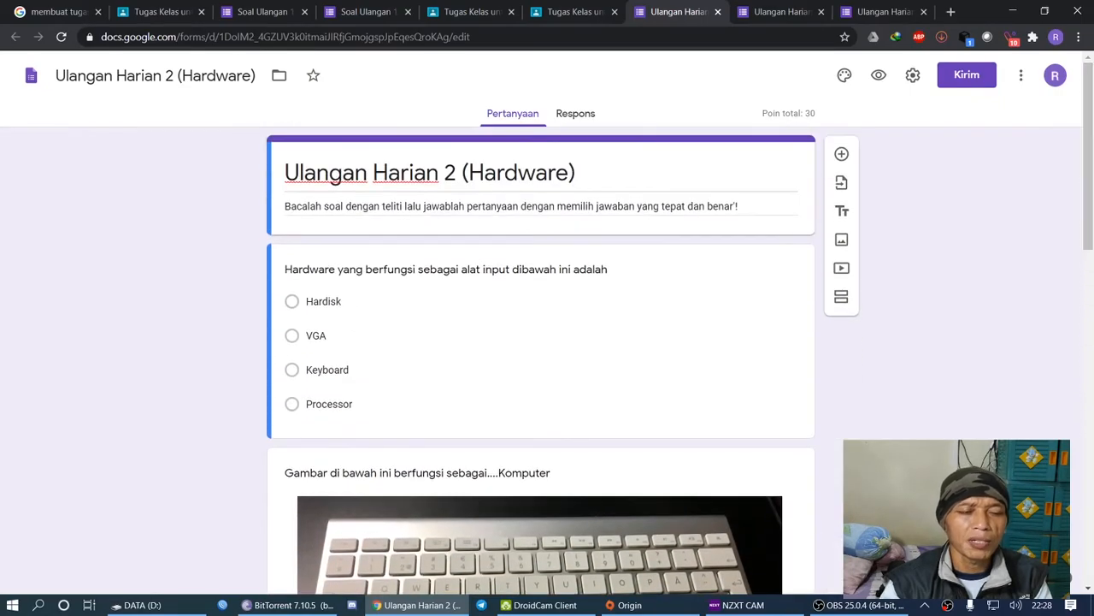
Open the Ulangan Harian 1 (Hardware Komputer) draft for editing and view its attached Soal Ulangan 1 (Hardware) form
{"action": "left_click", "coordinate": [469, 12]}
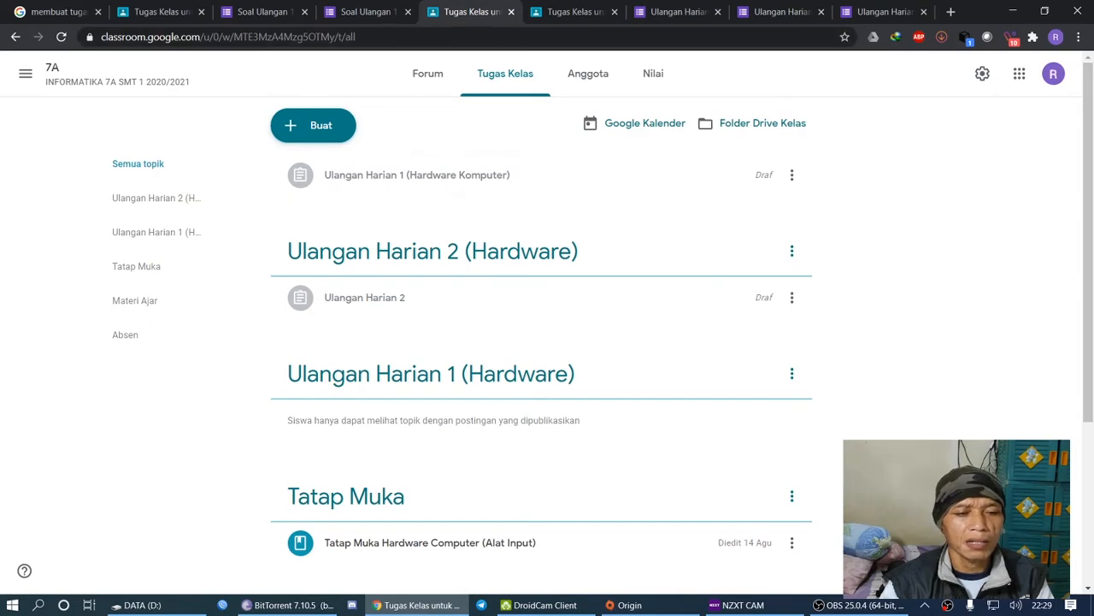
{"action": "left_click", "coordinate": [792, 174]}
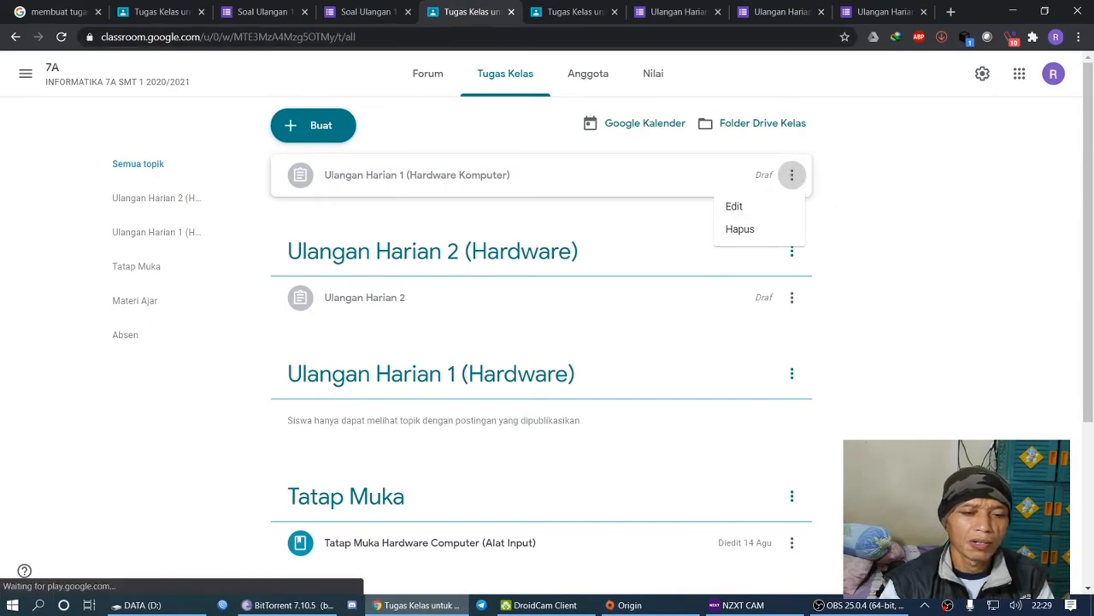
{"action": "left_click", "coordinate": [736, 206]}
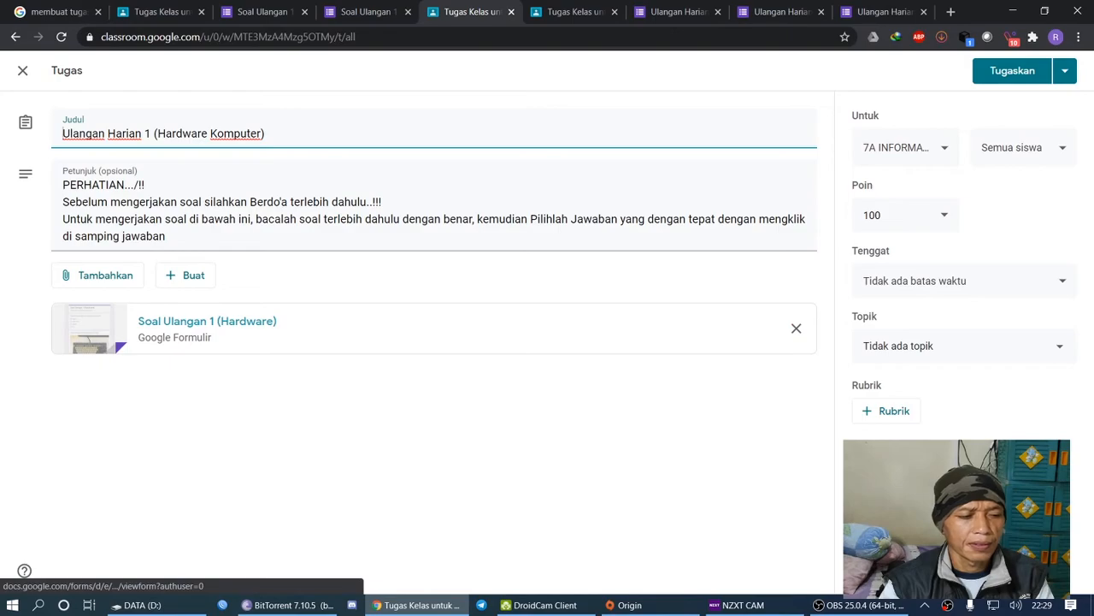
{"action": "left_click", "coordinate": [207, 321]}
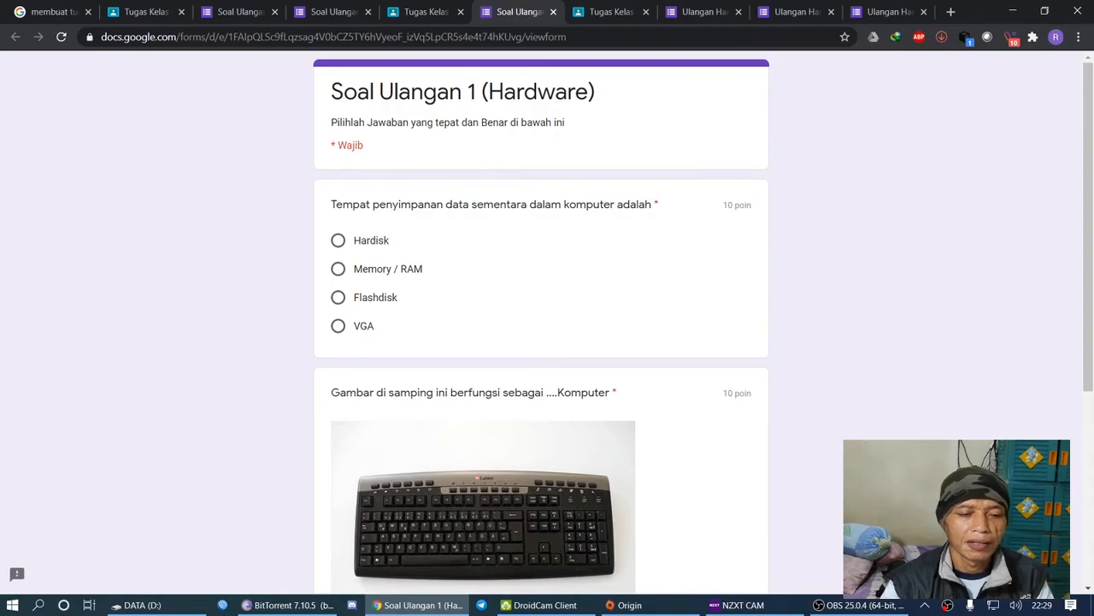
Look through the questions of the Soal Ulangan 1 (Hardware) form and open the form for editing
{"action": "scroll", "coordinate": [541, 325], "scroll_direction": "down", "scroll_amount": 3}
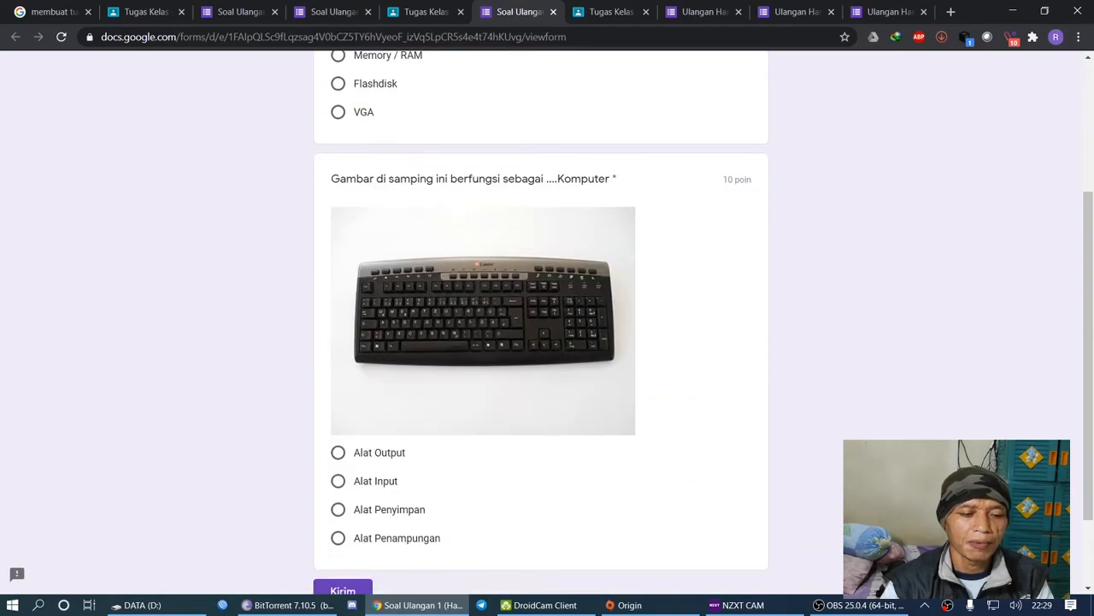
{"action": "scroll", "coordinate": [542, 325], "scroll_direction": "down", "scroll_amount": 2}
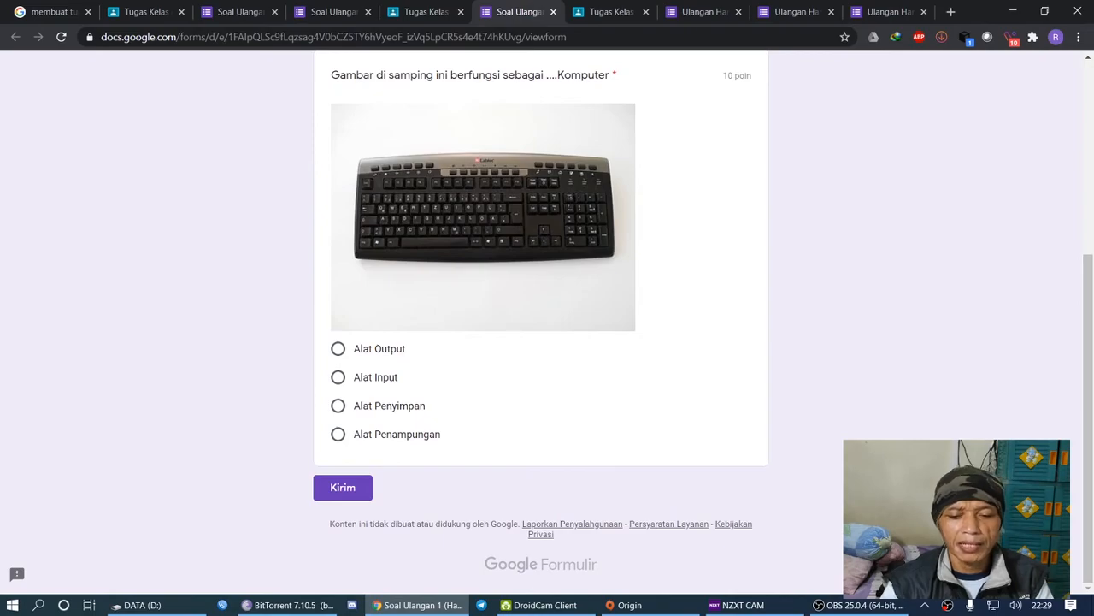
{"action": "left_click", "coordinate": [1053, 564]}
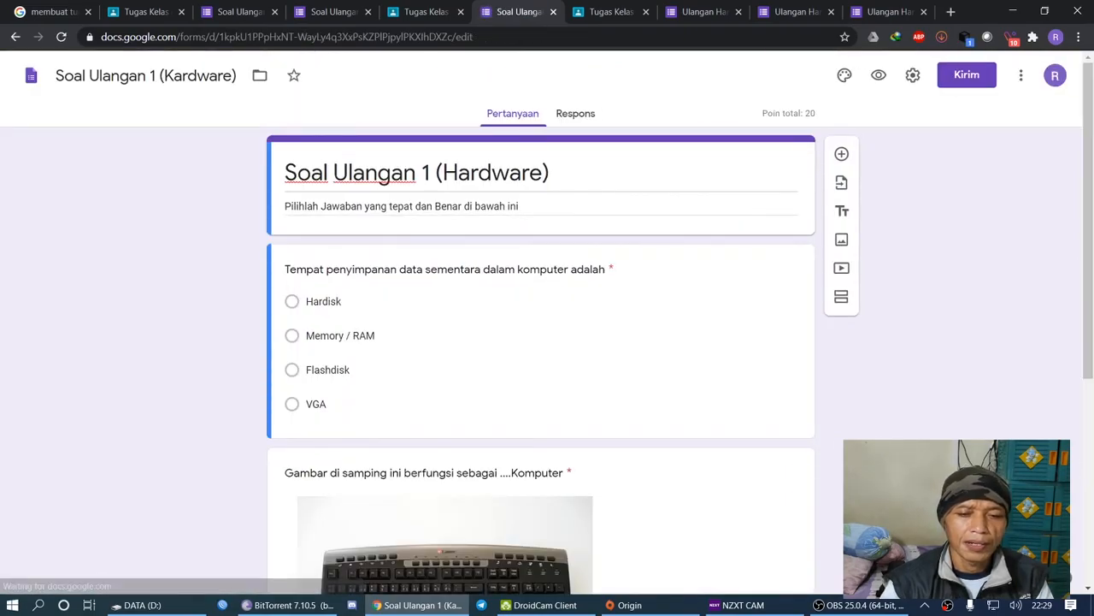
Switch the required-answer setting of the temporary data storage question off and back on
{"action": "left_click", "coordinate": [340, 335]}
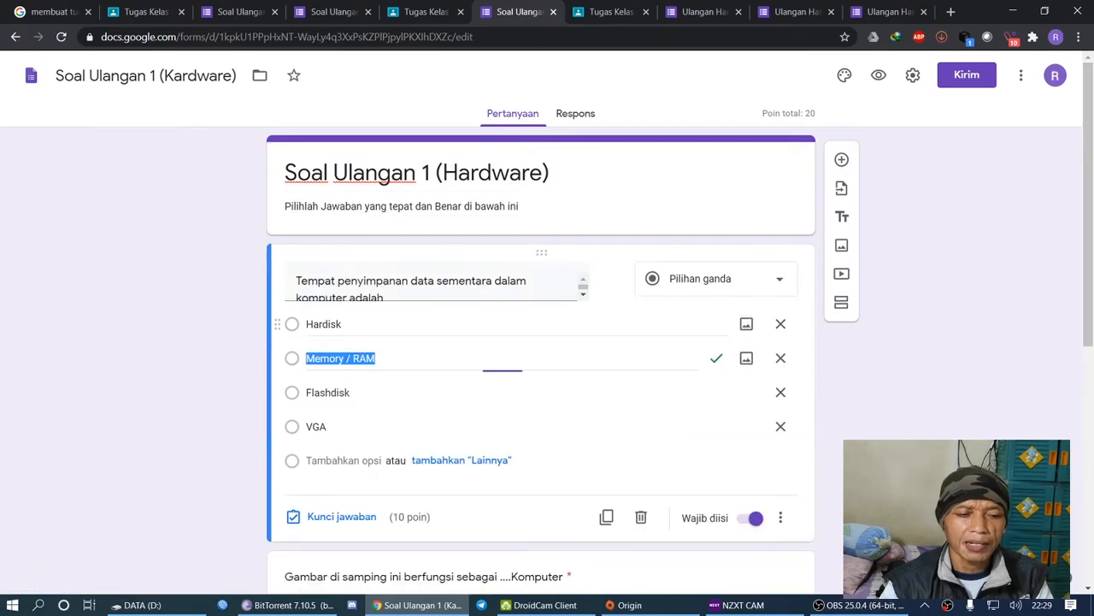
{"action": "scroll", "coordinate": [542, 359], "scroll_direction": "down", "scroll_amount": 2}
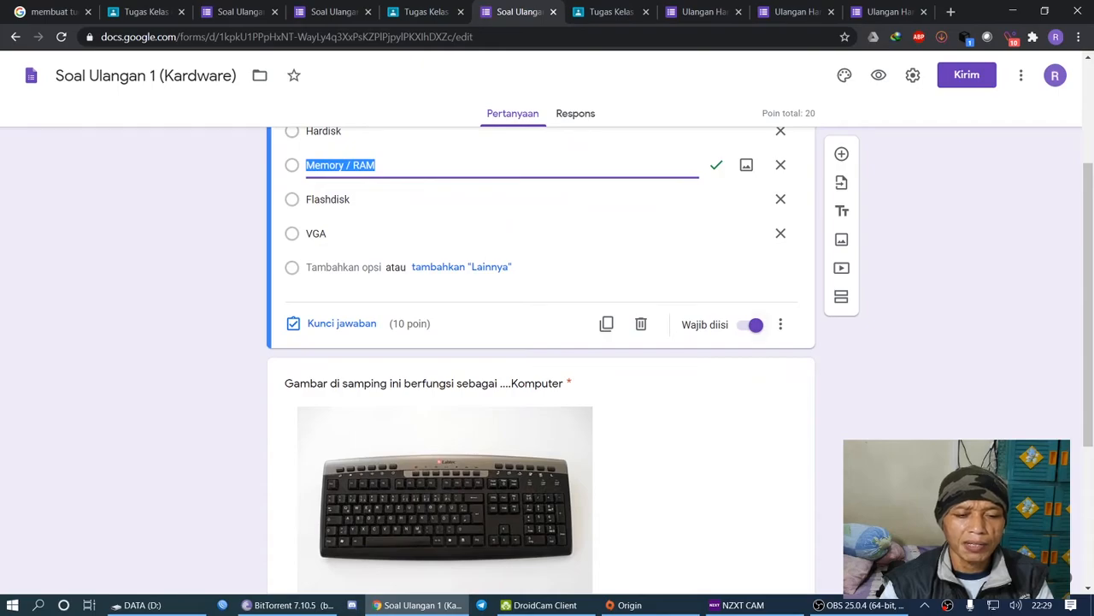
{"action": "left_click", "coordinate": [752, 324]}
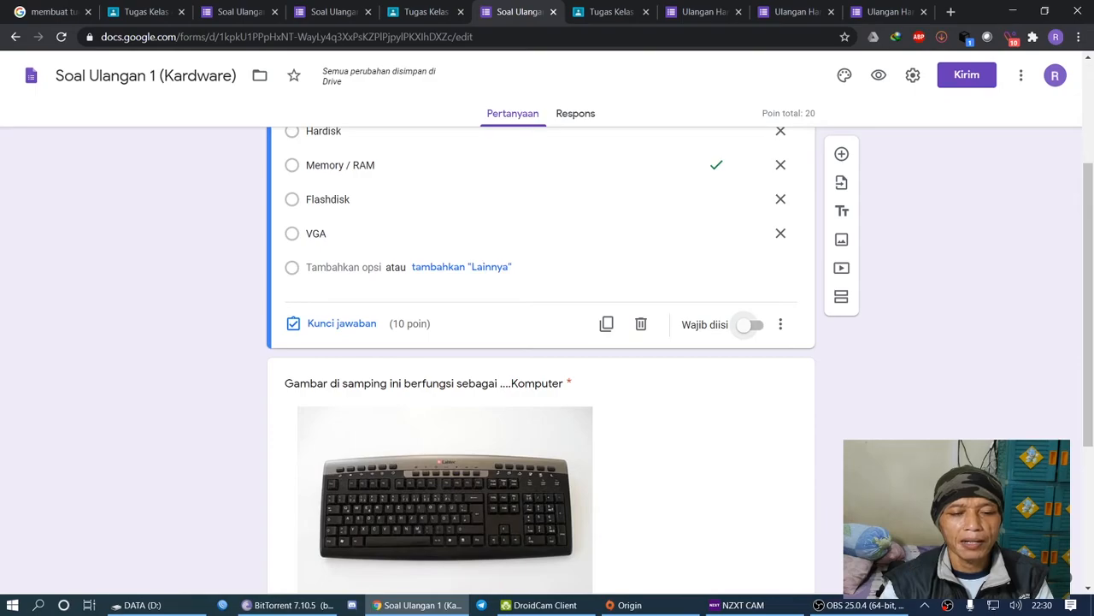
{"action": "left_click", "coordinate": [745, 325]}
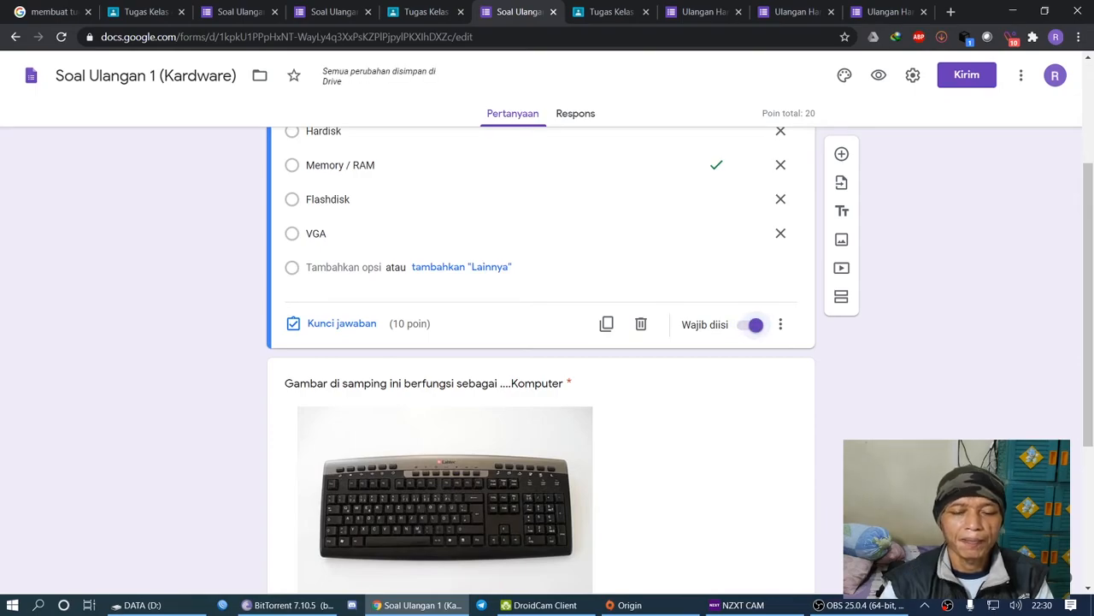
{"action": "scroll", "coordinate": [542, 342], "scroll_direction": "up", "scroll_amount": 2}
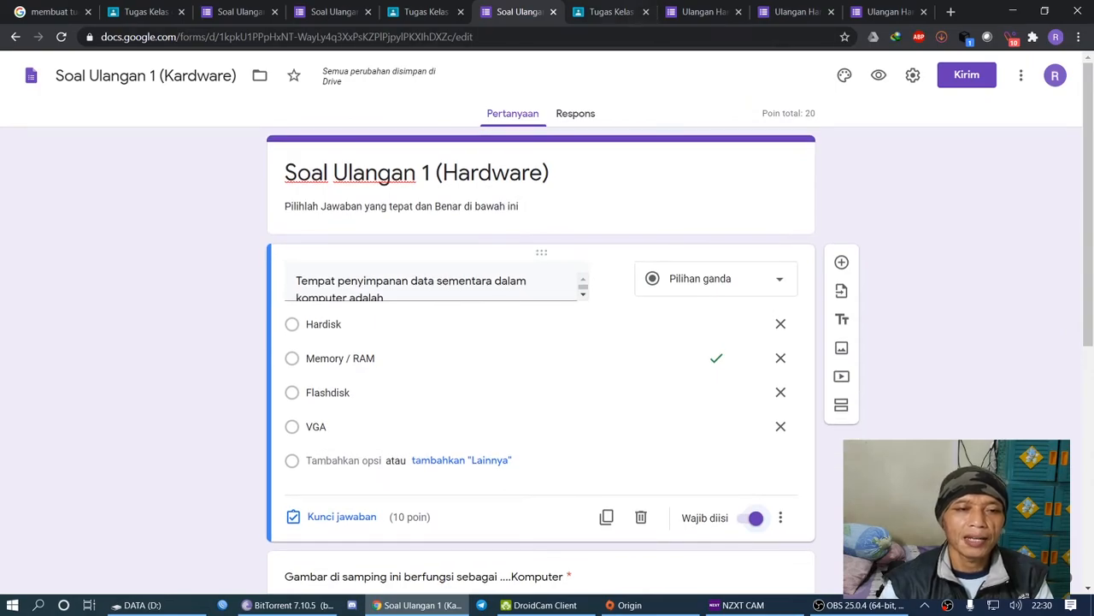
Close the Soal Ulangan 1 form and look through the questions in the Ulangan Harian 2 (Hardware) preview
{"action": "left_click", "coordinate": [701, 11]}
{"action": "left_click", "coordinate": [517, 11]}
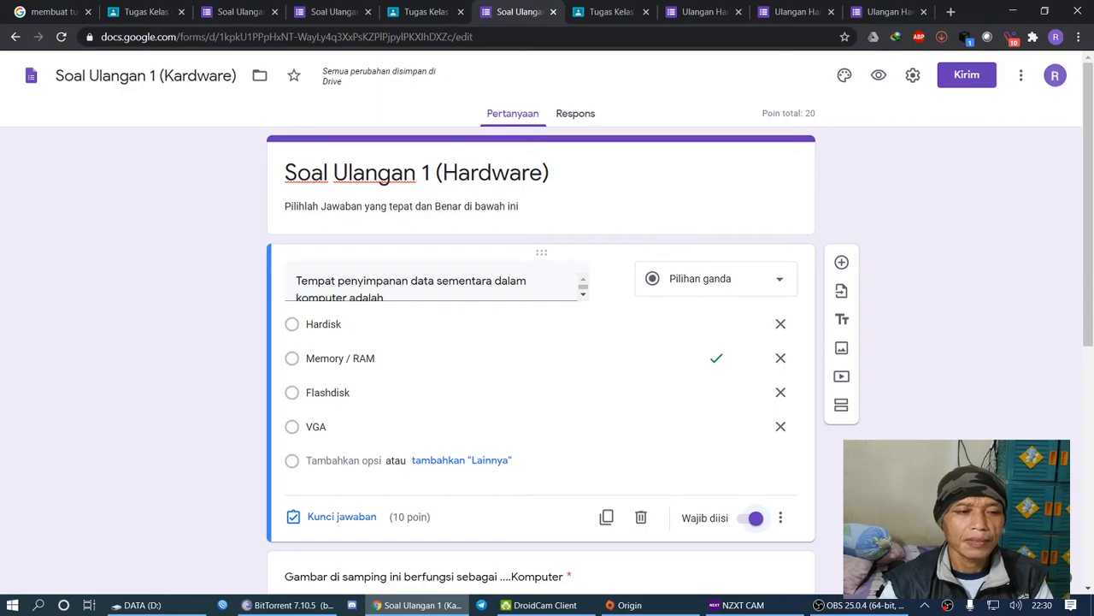
{"action": "left_click", "coordinate": [553, 11]}
{"action": "left_click", "coordinate": [795, 11]}
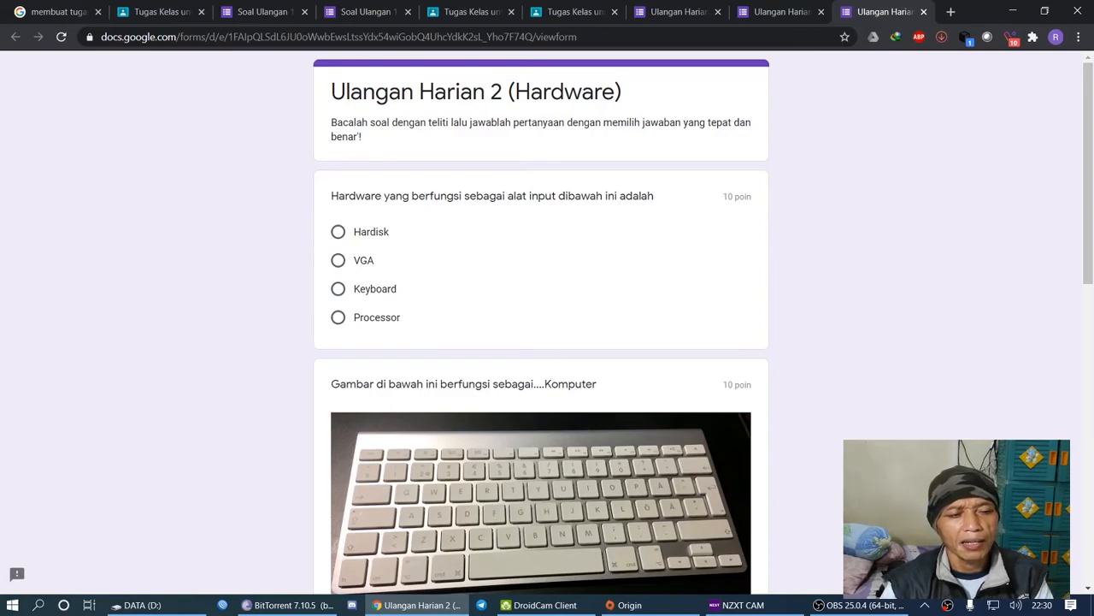
{"action": "scroll", "coordinate": [541, 342], "scroll_direction": "down", "scroll_amount": 2}
{"action": "scroll", "coordinate": [541, 342], "scroll_direction": "up", "scroll_amount": 2}
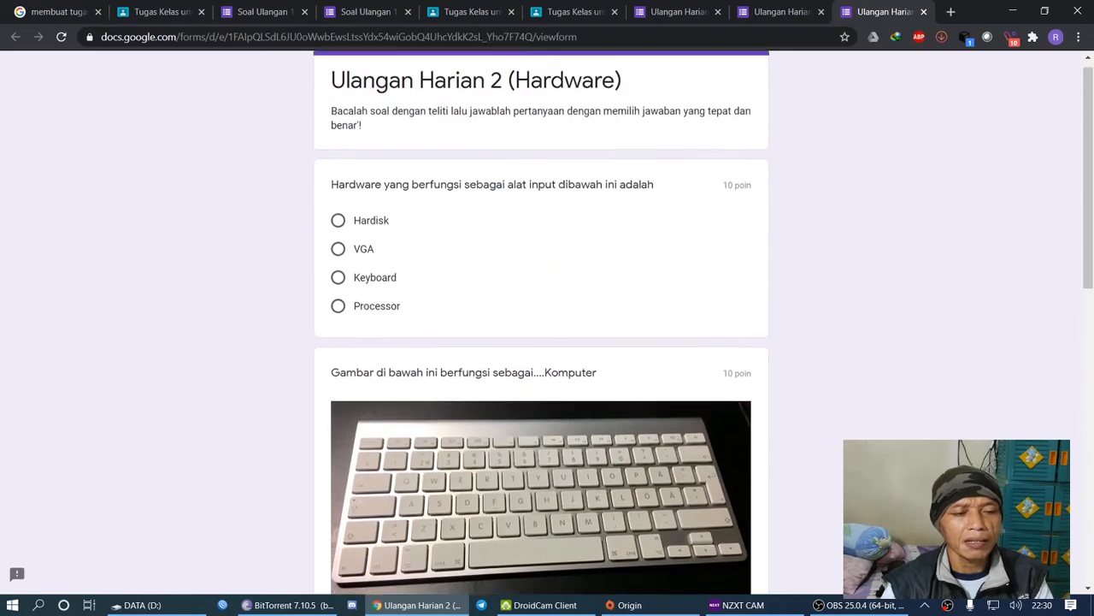
{"action": "scroll", "coordinate": [542, 342], "scroll_direction": "down", "scroll_amount": 3}
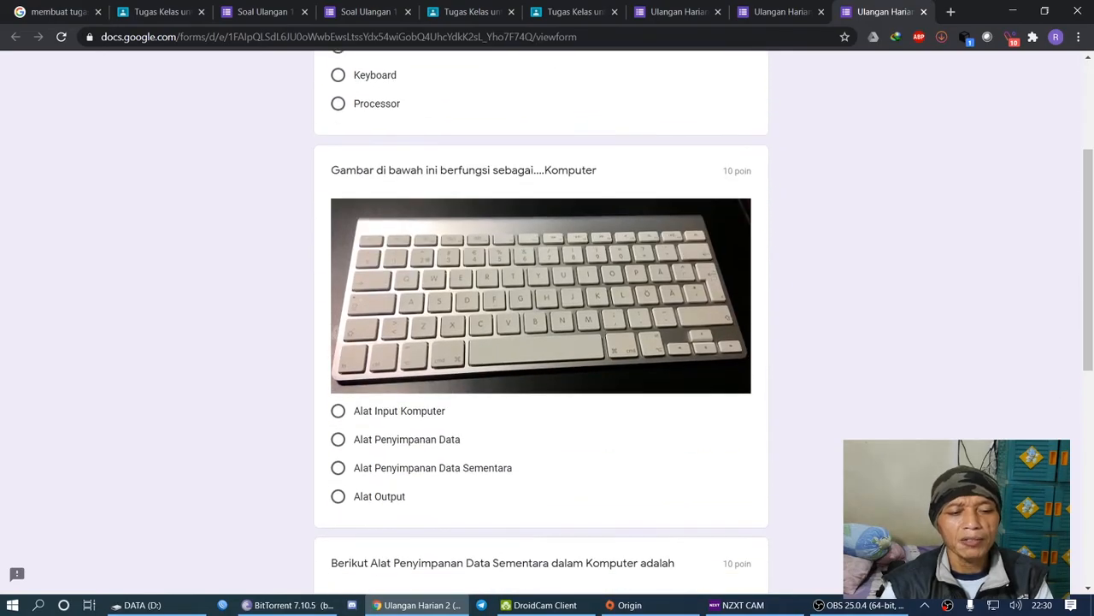
{"action": "scroll", "coordinate": [541, 342], "scroll_direction": "down", "scroll_amount": 1}
{"action": "scroll", "coordinate": [541, 342], "scroll_direction": "up", "scroll_amount": 4}
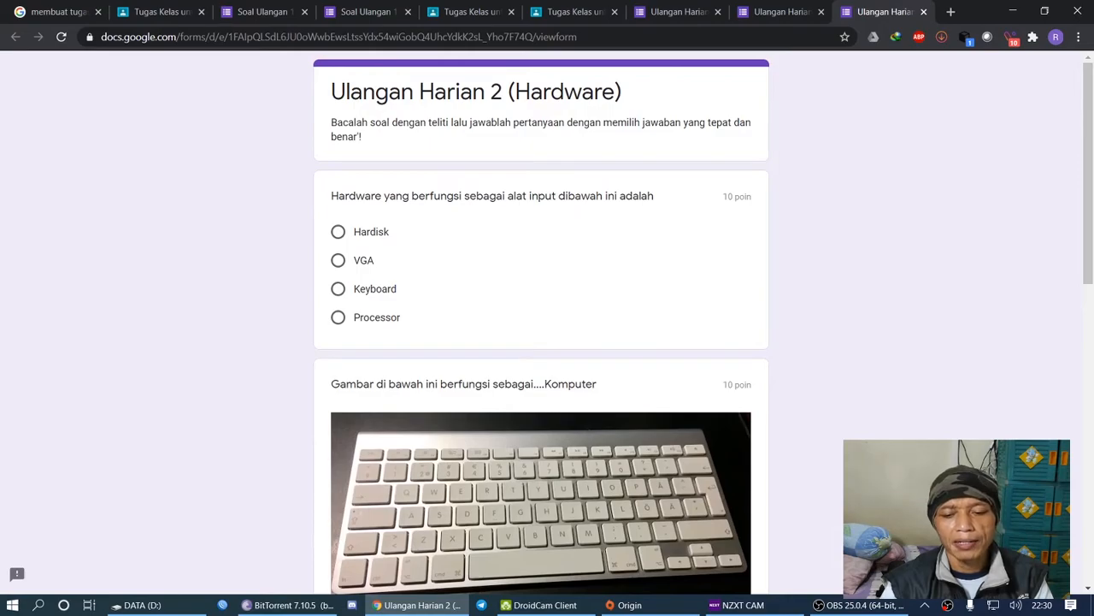
Open the Ulangan Harian 2 quiz for editing and make the question about input hardware required
{"action": "left_click", "coordinate": [1054, 565]}
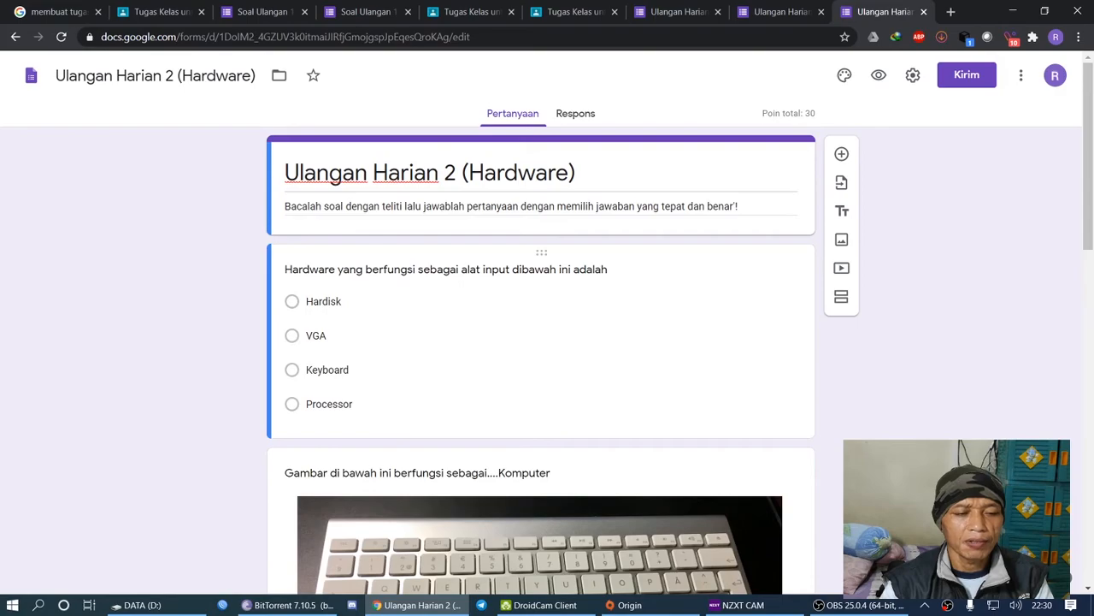
{"action": "left_click", "coordinate": [430, 173]}
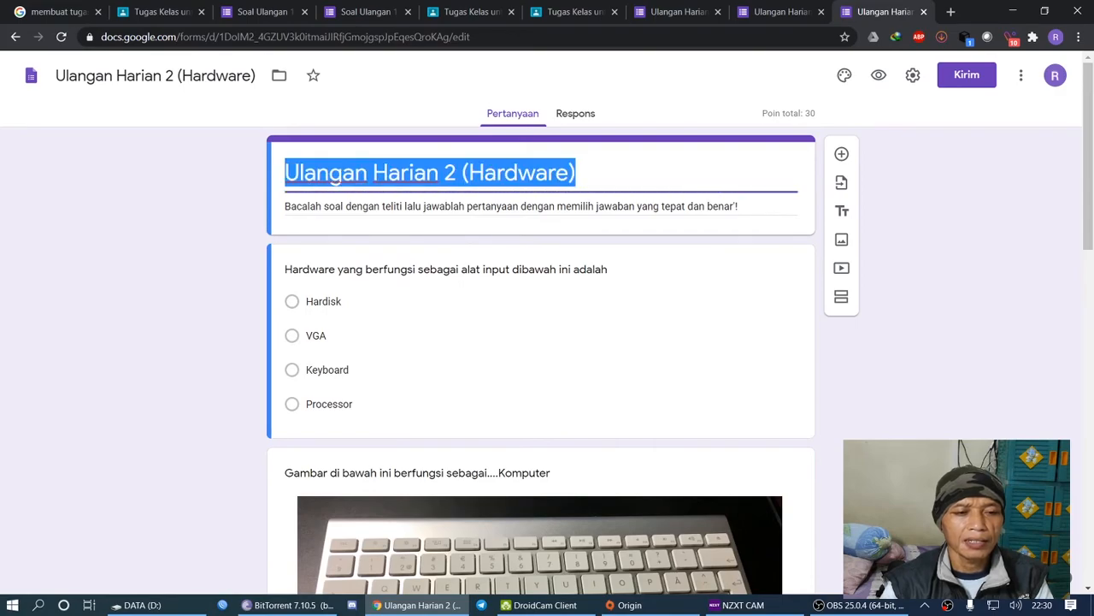
{"action": "left_click", "coordinate": [453, 206]}
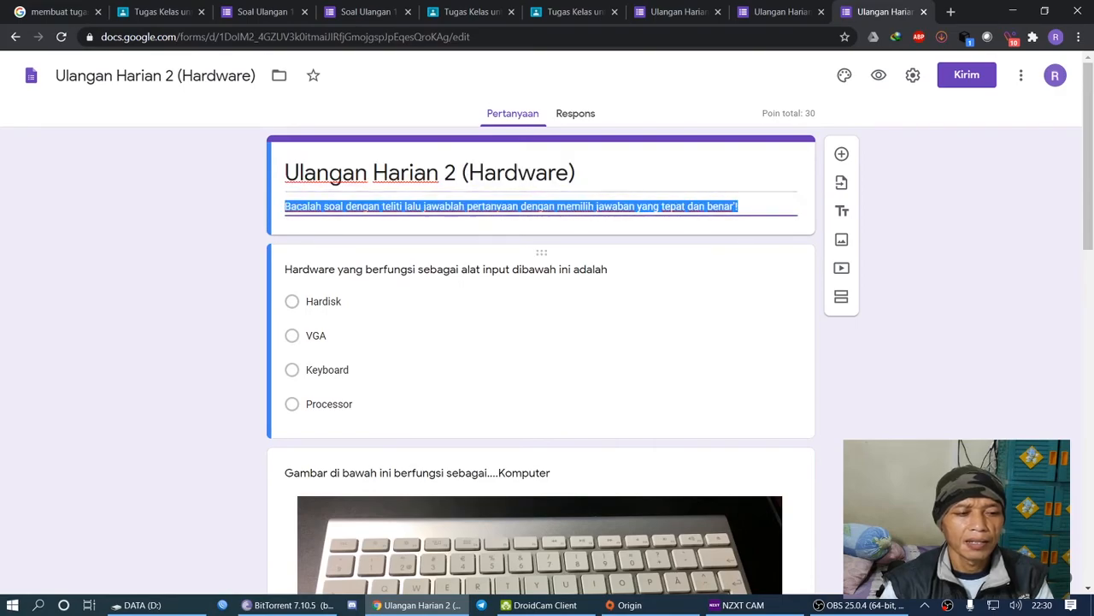
{"action": "left_click", "coordinate": [316, 335]}
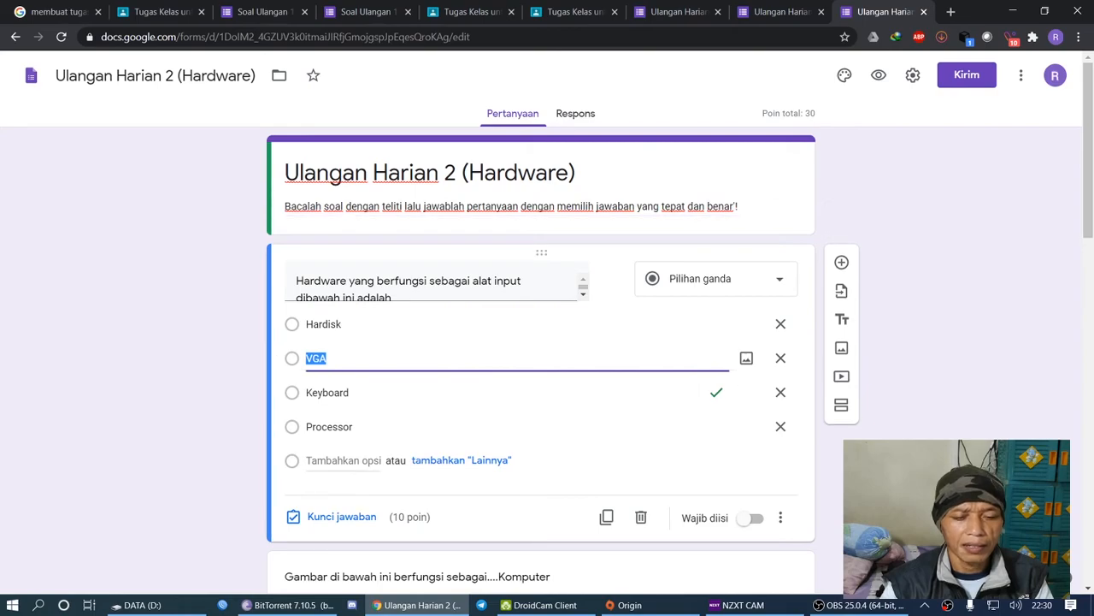
{"action": "left_click", "coordinate": [750, 518]}
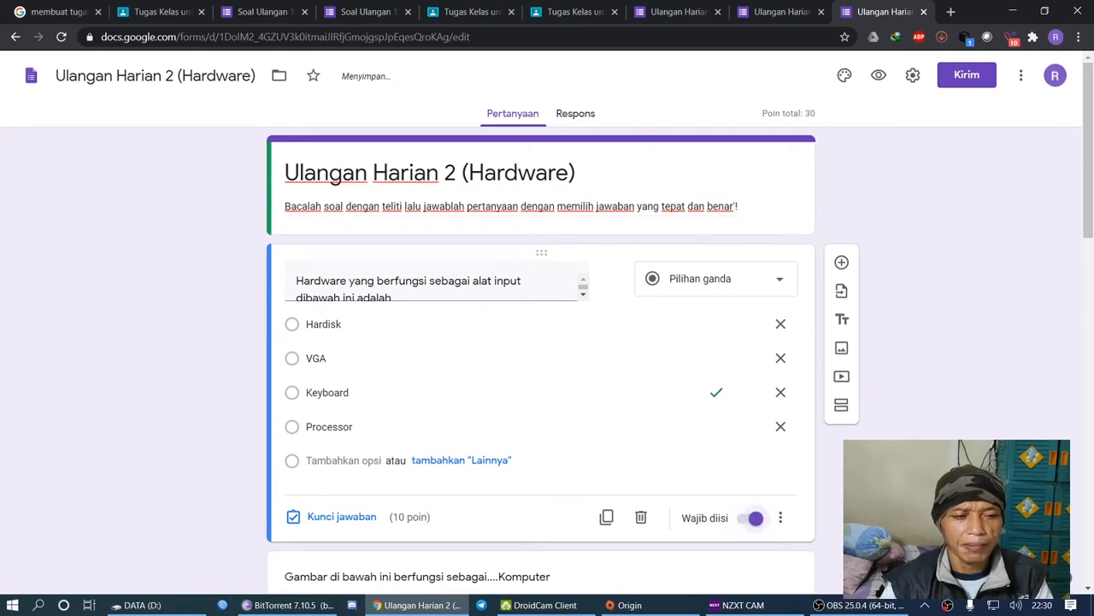
Make the question about the function of the pictured keyboard required
{"action": "scroll", "coordinate": [540, 359], "scroll_direction": "down", "scroll_amount": 6}
{"action": "scroll", "coordinate": [540, 359], "scroll_direction": "down", "scroll_amount": 1}
{"action": "left_click", "coordinate": [351, 366]}
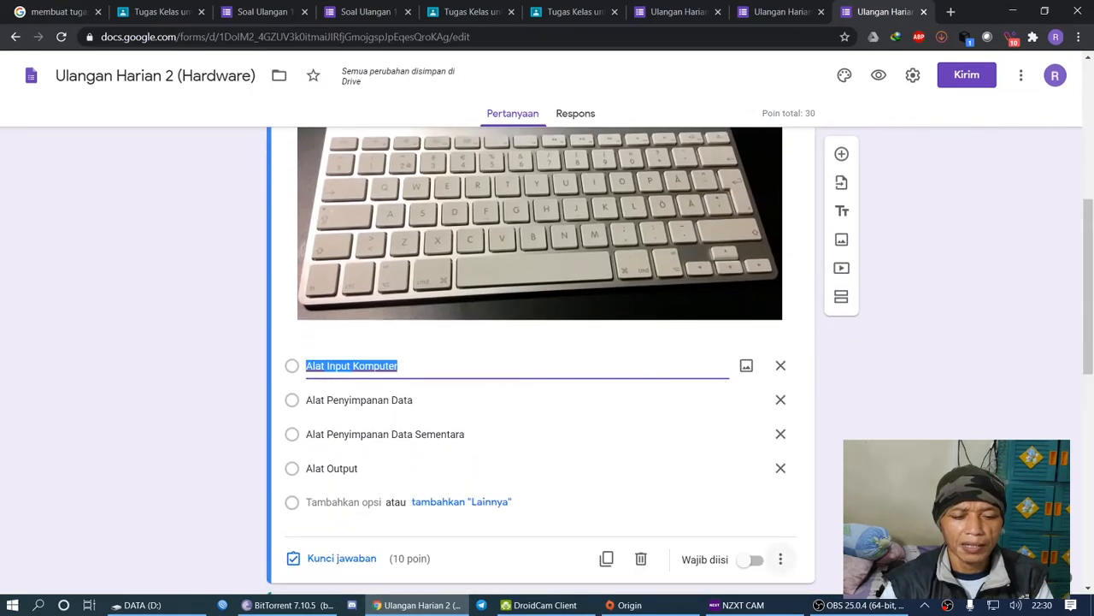
{"action": "left_click", "coordinate": [751, 560]}
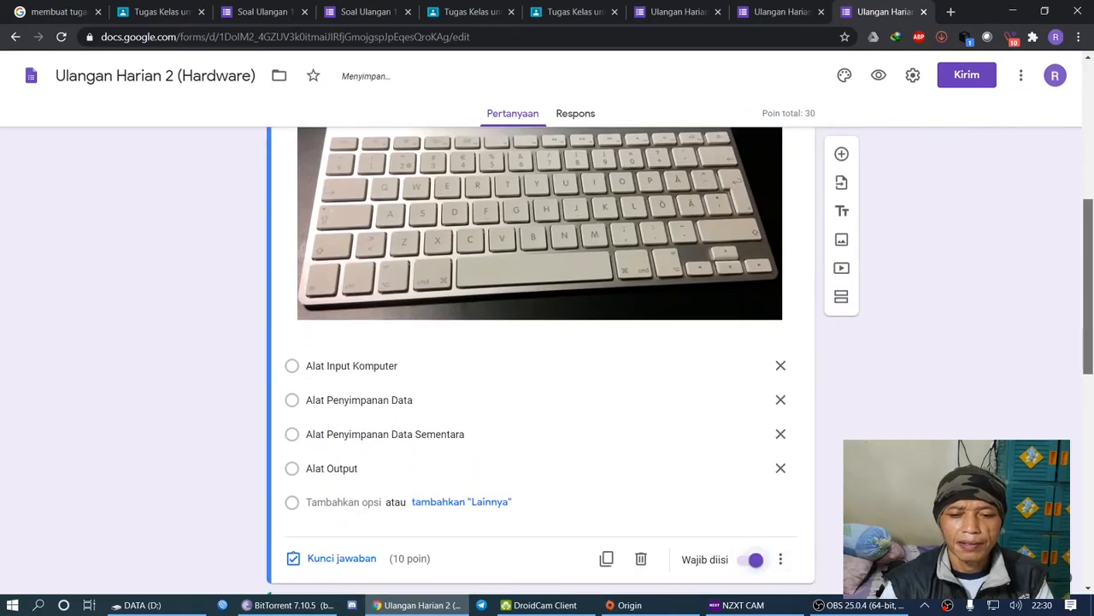
Make the picture-choice question about temporary data storage devices required
{"action": "left_click_drag", "start_coordinate": [1088, 299], "coordinate": [1088, 456]}
{"action": "scroll", "coordinate": [541, 359], "scroll_direction": "down", "scroll_amount": 2}
{"action": "left_click", "coordinate": [329, 408]}
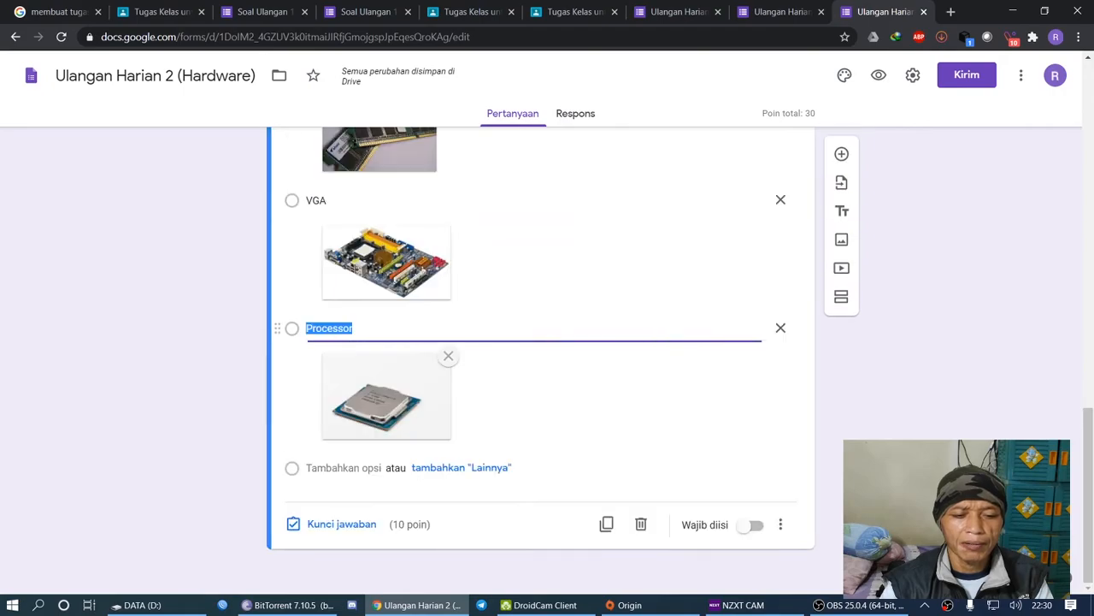
{"action": "left_click", "coordinate": [749, 525]}
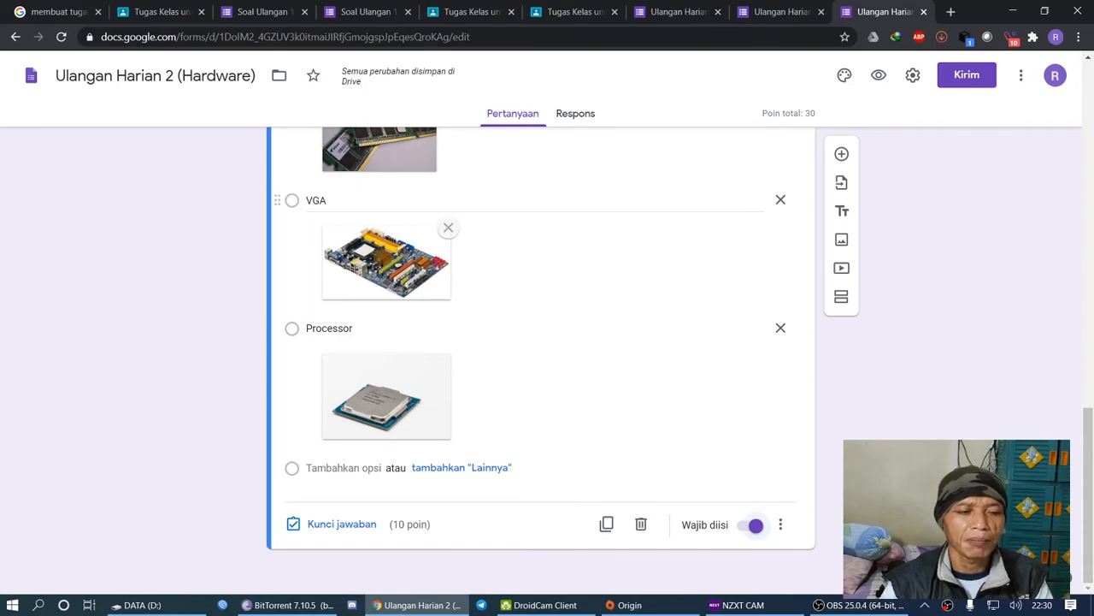
Preview the Ulangan Harian 2 quiz and check the required marks on all its questions
{"action": "left_click_drag", "start_coordinate": [1089, 496], "coordinate": [1088, 149]}
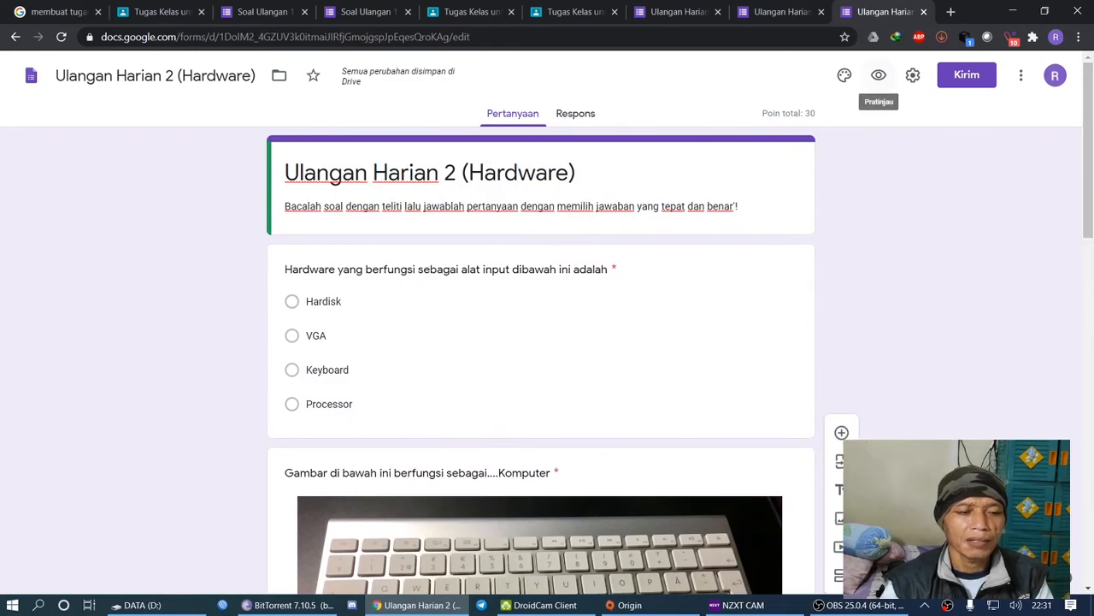
{"action": "left_click", "coordinate": [879, 75]}
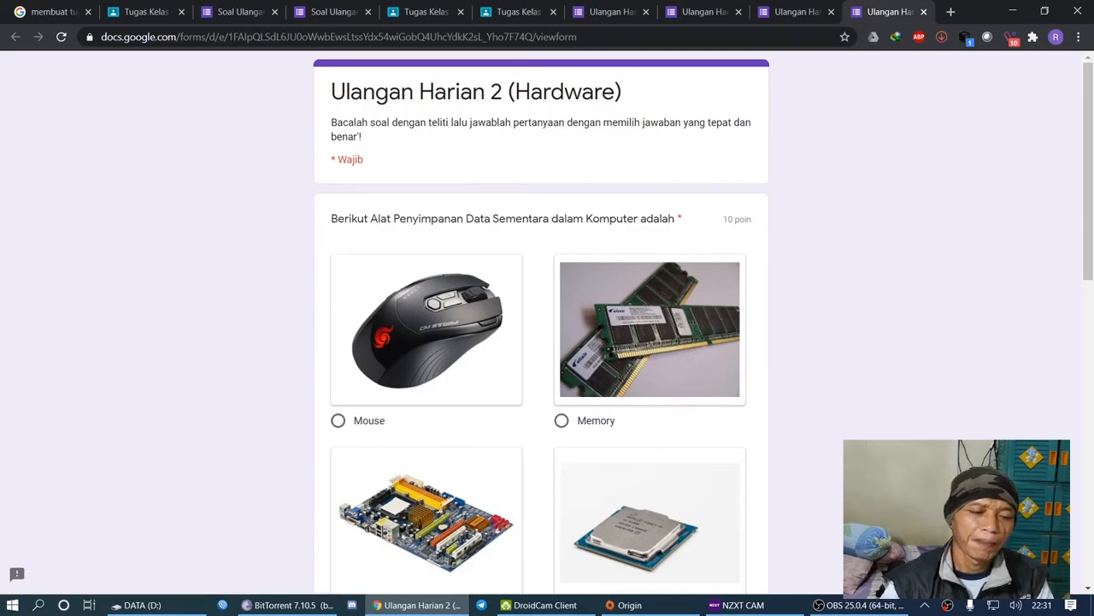
{"action": "scroll", "coordinate": [541, 325], "scroll_direction": "down", "scroll_amount": 6}
{"action": "scroll", "coordinate": [542, 325], "scroll_direction": "down", "scroll_amount": 3}
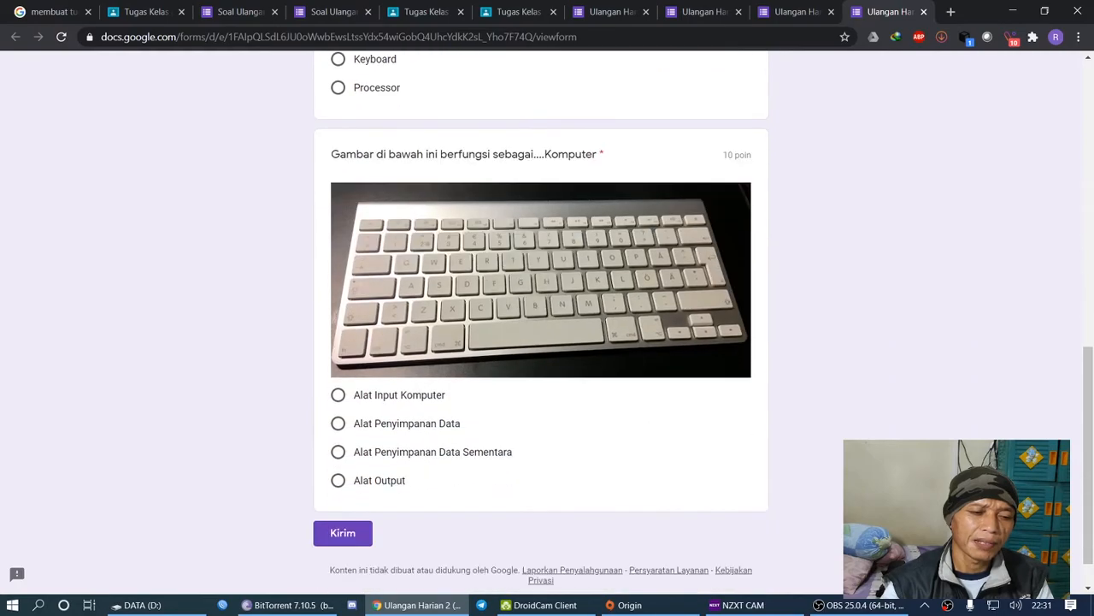
{"action": "scroll", "coordinate": [541, 325], "scroll_direction": "up", "scroll_amount": 9}
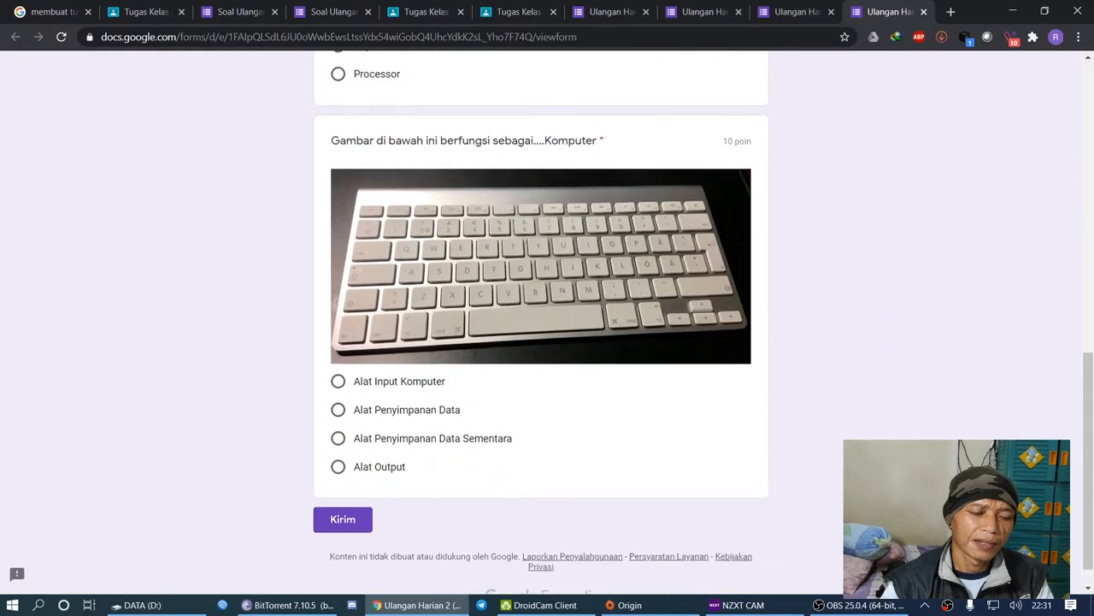
{"action": "scroll", "coordinate": [542, 325], "scroll_direction": "up", "scroll_amount": 1}
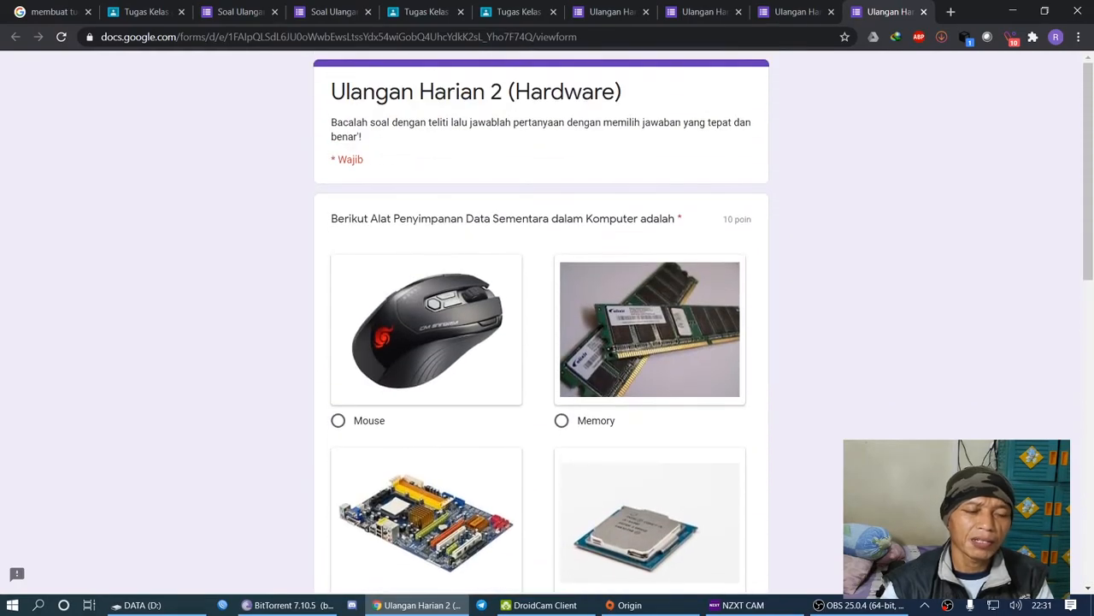
{"action": "scroll", "coordinate": [541, 325], "scroll_direction": "down", "scroll_amount": 2}
{"action": "scroll", "coordinate": [542, 325], "scroll_direction": "up", "scroll_amount": 2}
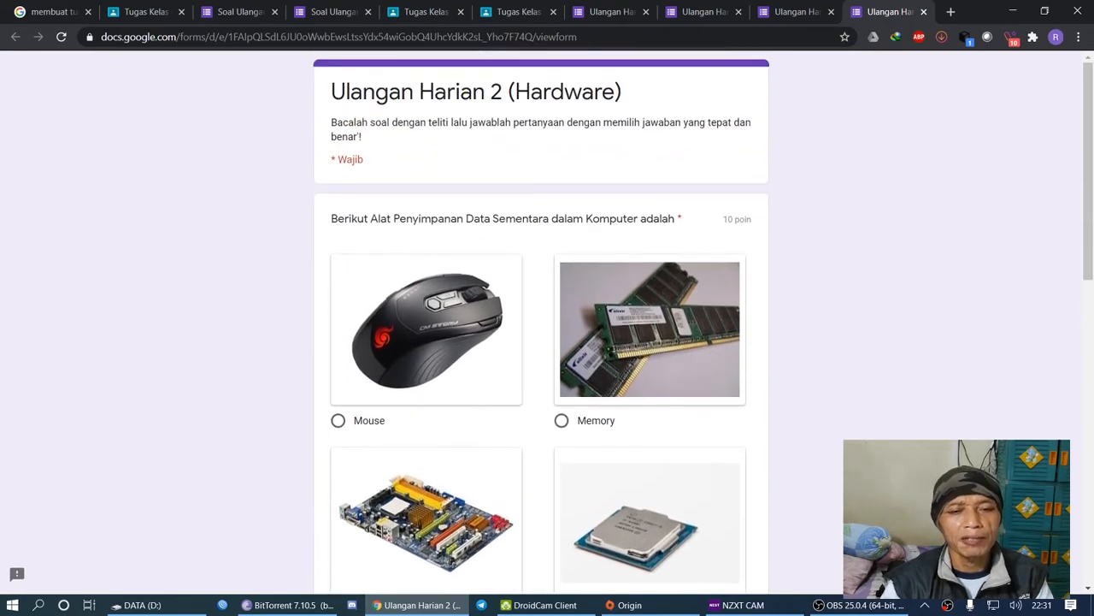
Return from the preview to editing the quiz and review its questions, including the answer key of the input hardware question
{"action": "left_click", "coordinate": [1048, 559]}
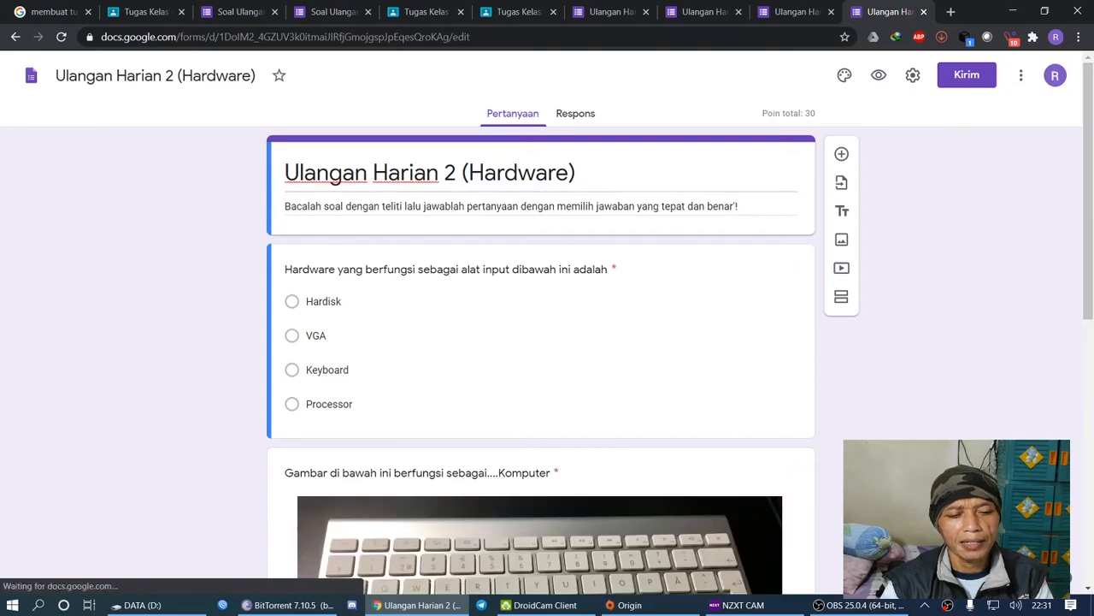
{"action": "scroll", "coordinate": [542, 342], "scroll_direction": "down", "scroll_amount": 15}
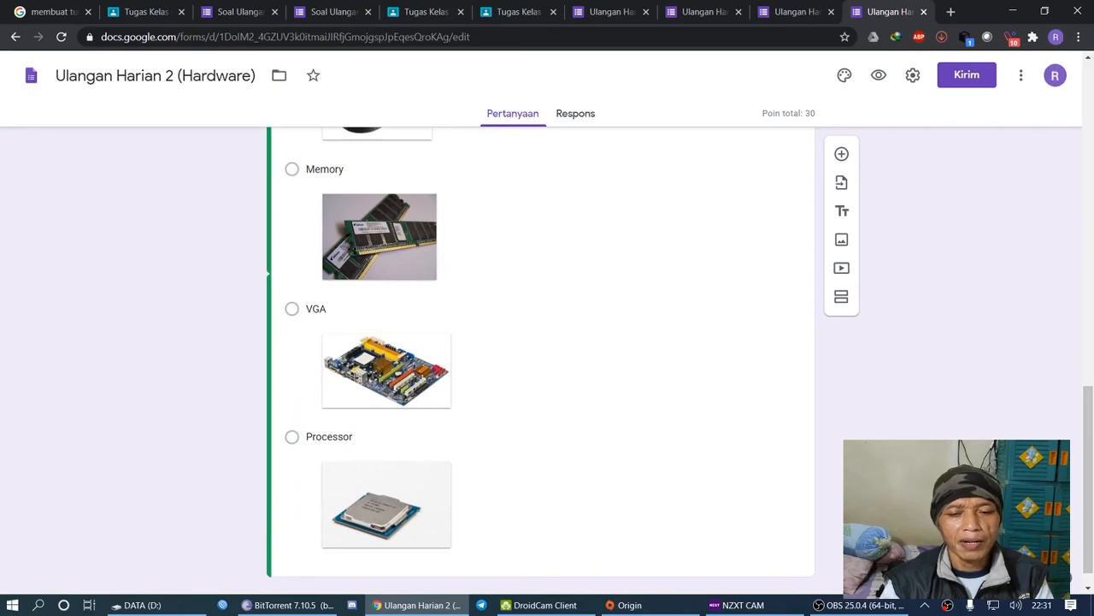
{"action": "scroll", "coordinate": [541, 342], "scroll_direction": "up", "scroll_amount": 5}
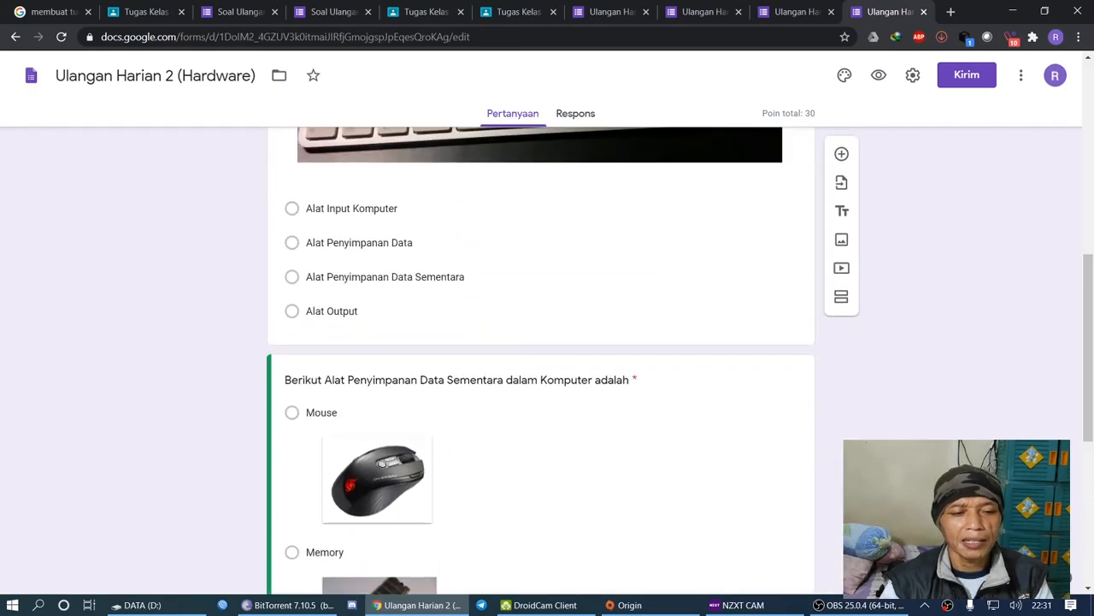
{"action": "left_click", "coordinate": [505, 274]}
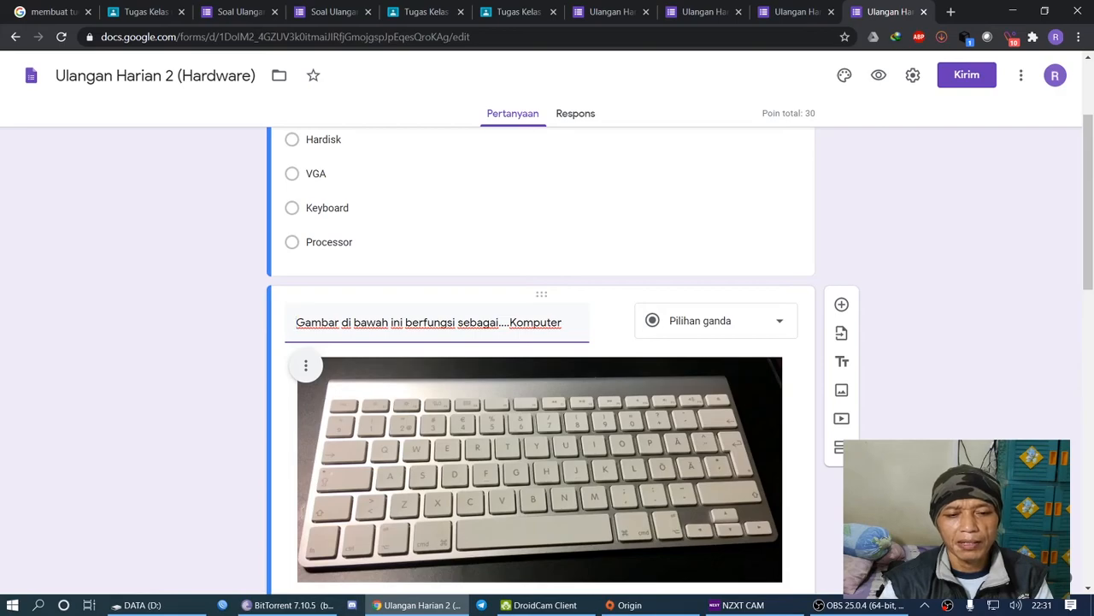
{"action": "scroll", "coordinate": [541, 342], "scroll_direction": "up", "scroll_amount": 2}
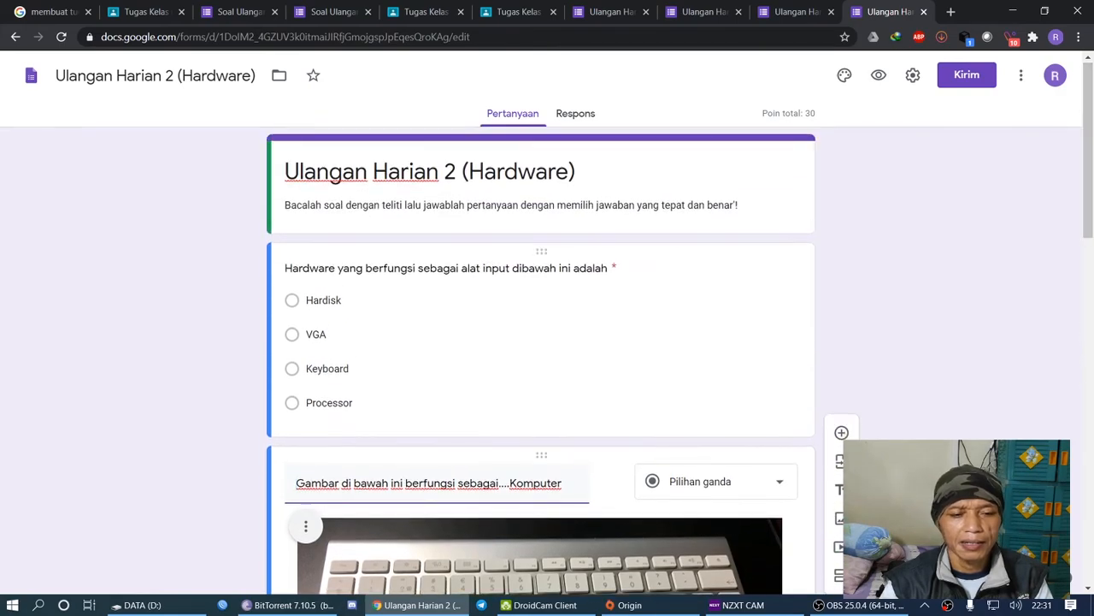
{"action": "left_click", "coordinate": [323, 300]}
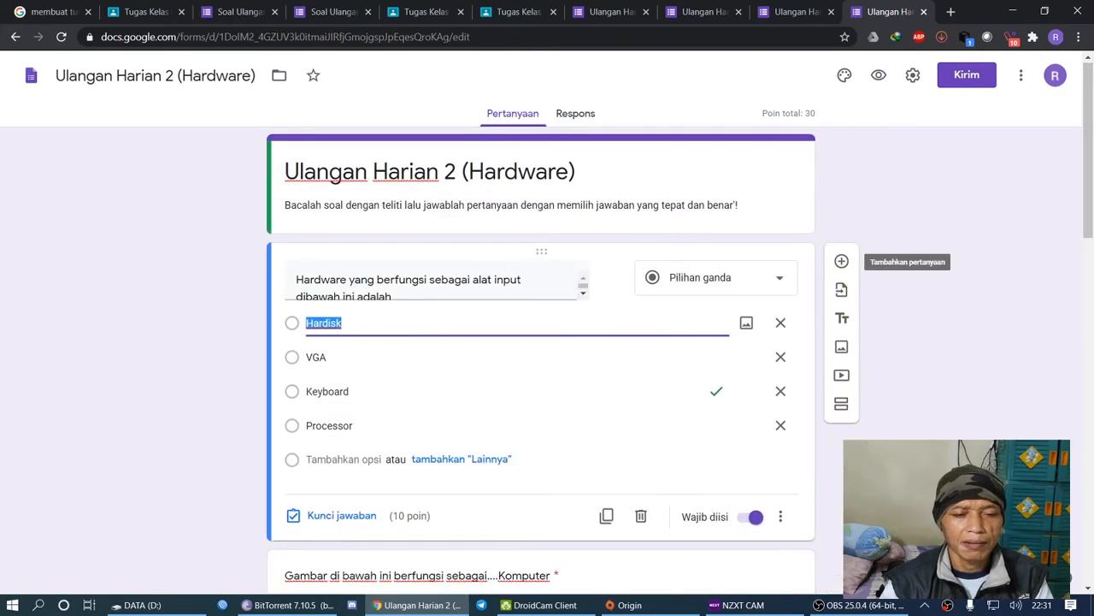
{"action": "left_click", "coordinate": [341, 515]}
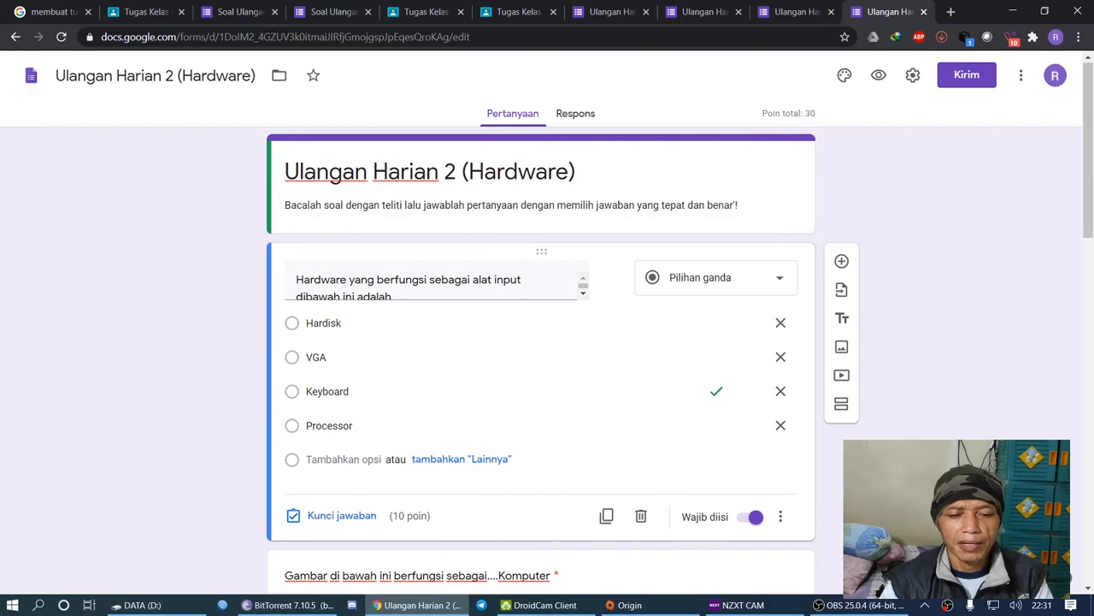
Move the question with the keyboard picture above the question about input hardware, making it the first question
{"action": "scroll", "coordinate": [542, 359], "scroll_direction": "down", "scroll_amount": 3}
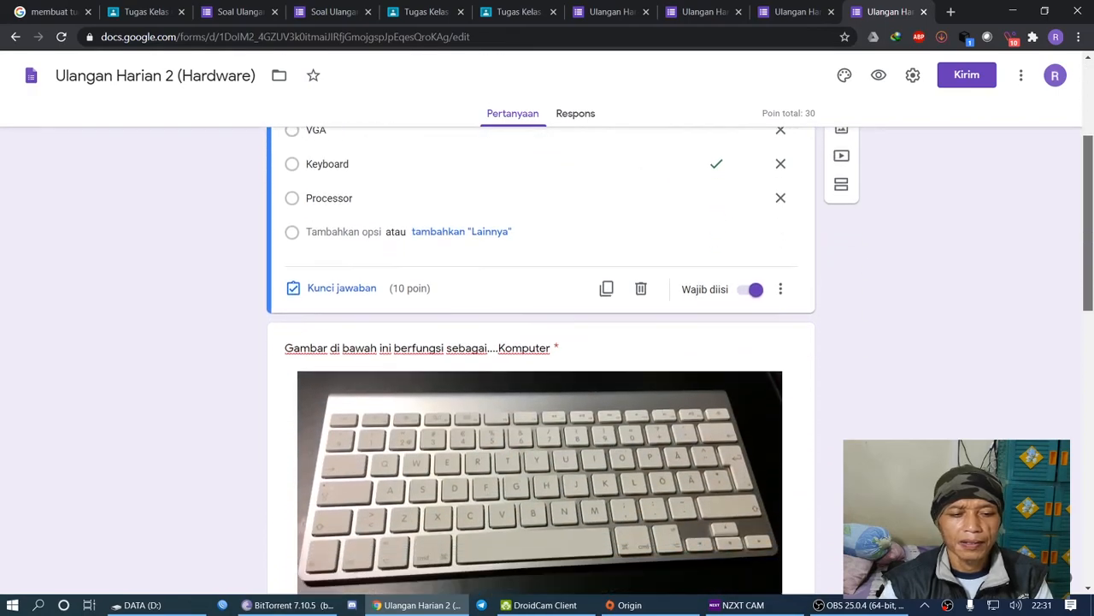
{"action": "left_click", "coordinate": [419, 342]}
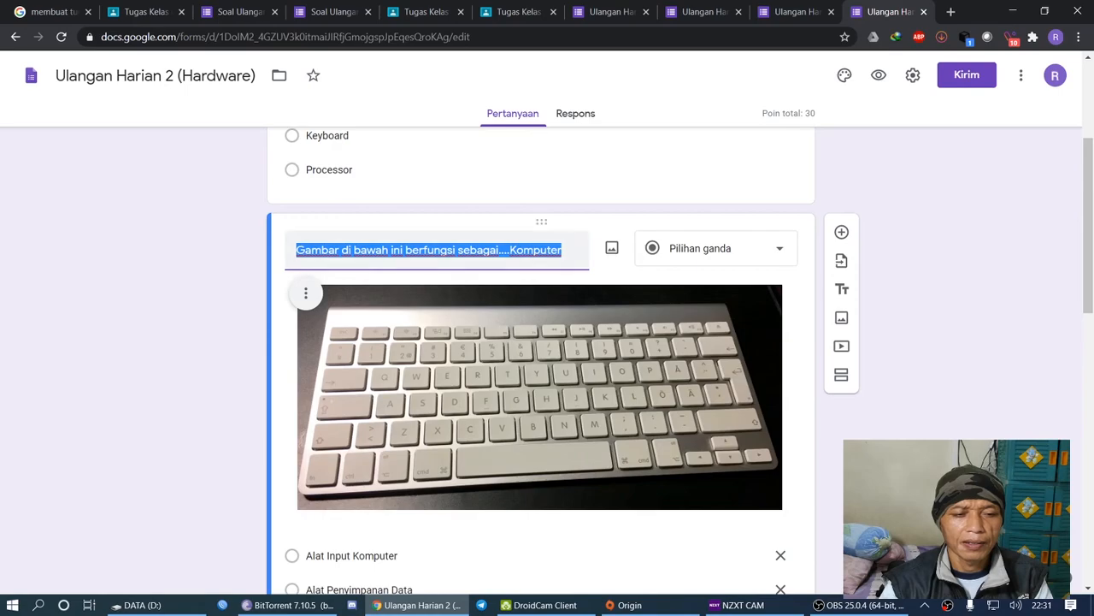
{"action": "mouse_move", "coordinate": [542, 222]}
{"action": "left_mouse_down"}
{"action": "mouse_move", "coordinate": [541, 164]}
{"action": "mouse_move", "coordinate": [541, 481]}
{"action": "mouse_move", "coordinate": [541, 217]}
{"action": "left_mouse_up"}
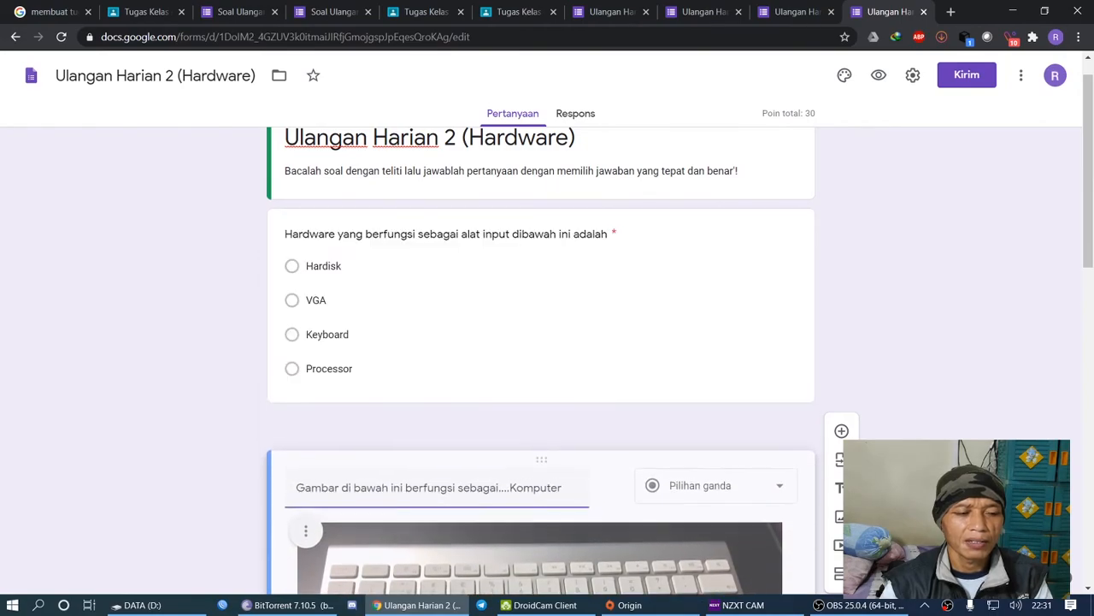
{"action": "left_click_drag", "start_coordinate": [542, 422], "coordinate": [541, 453]}
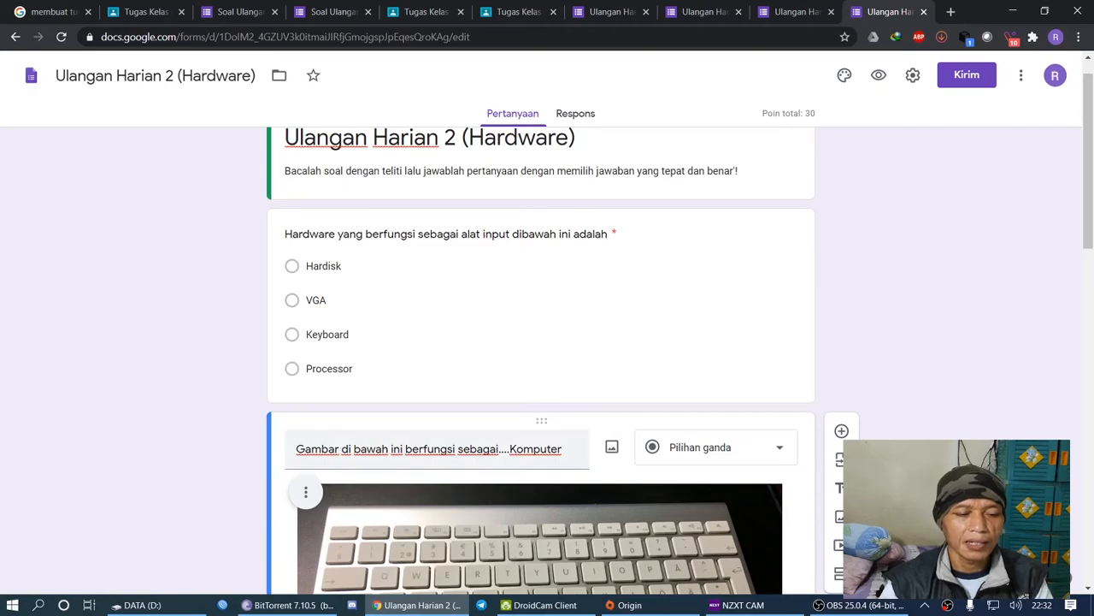
{"action": "left_click_drag", "start_coordinate": [541, 421], "coordinate": [542, 218]}
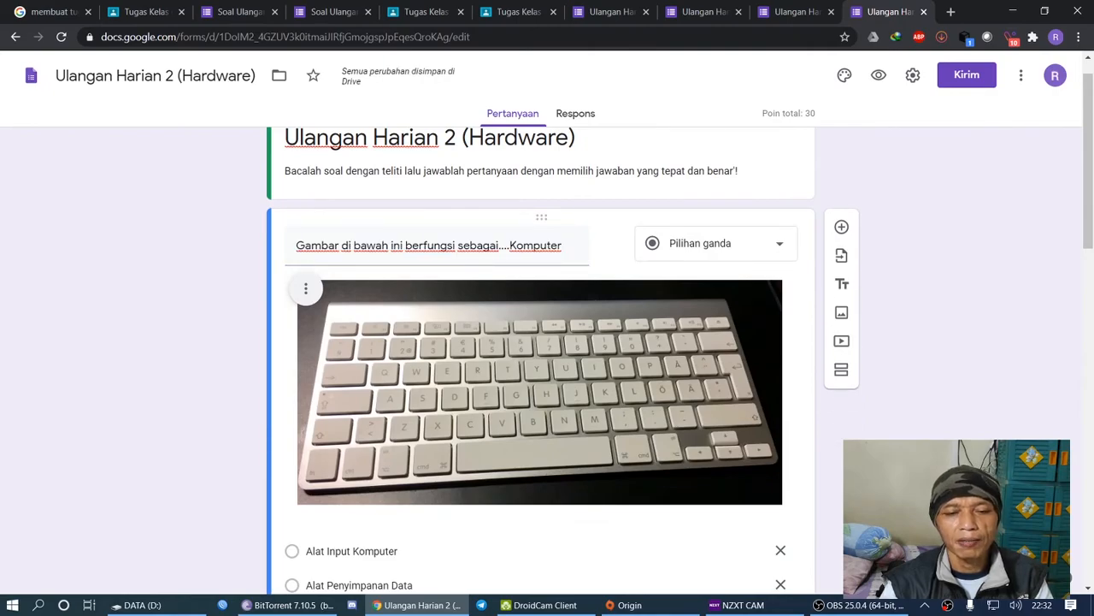
{"action": "scroll", "coordinate": [541, 359], "scroll_direction": "down", "scroll_amount": 7}
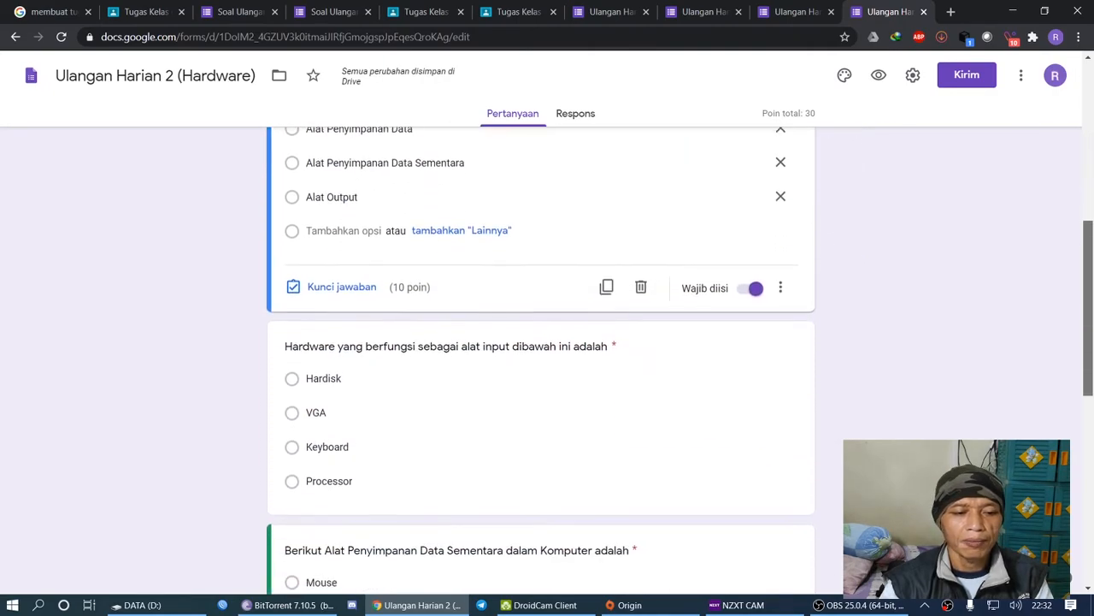
{"action": "scroll", "coordinate": [541, 359], "scroll_direction": "up", "scroll_amount": 5}
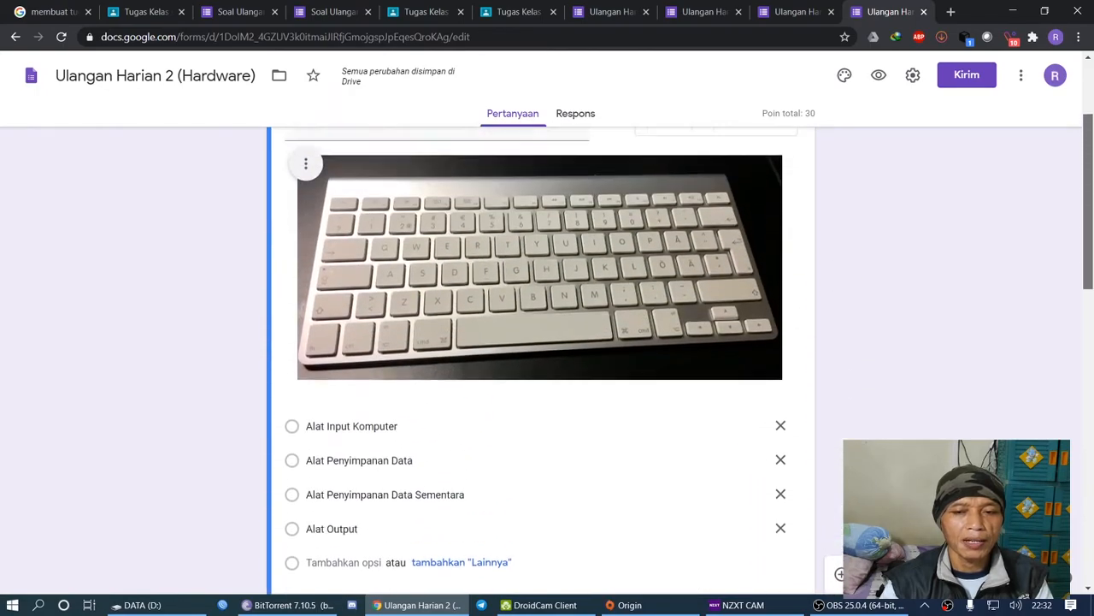
{"action": "scroll", "coordinate": [541, 359], "scroll_direction": "down", "scroll_amount": 1}
{"action": "scroll", "coordinate": [541, 359], "scroll_direction": "up", "scroll_amount": 1}
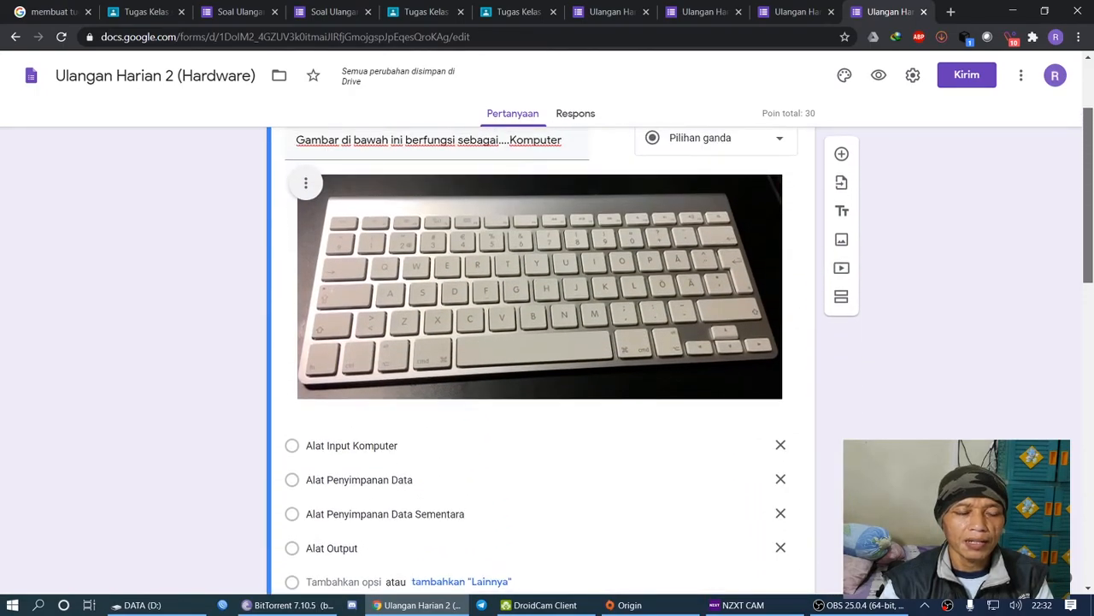
{"action": "scroll", "coordinate": [541, 359], "scroll_direction": "down", "scroll_amount": 1}
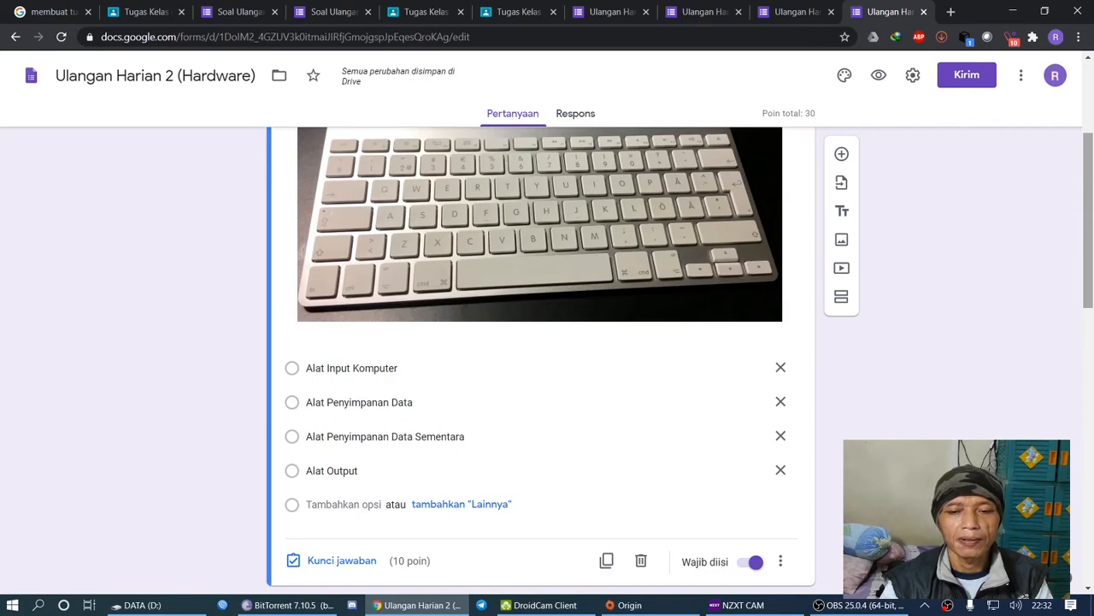
{"action": "scroll", "coordinate": [541, 359], "scroll_direction": "up", "scroll_amount": 2}
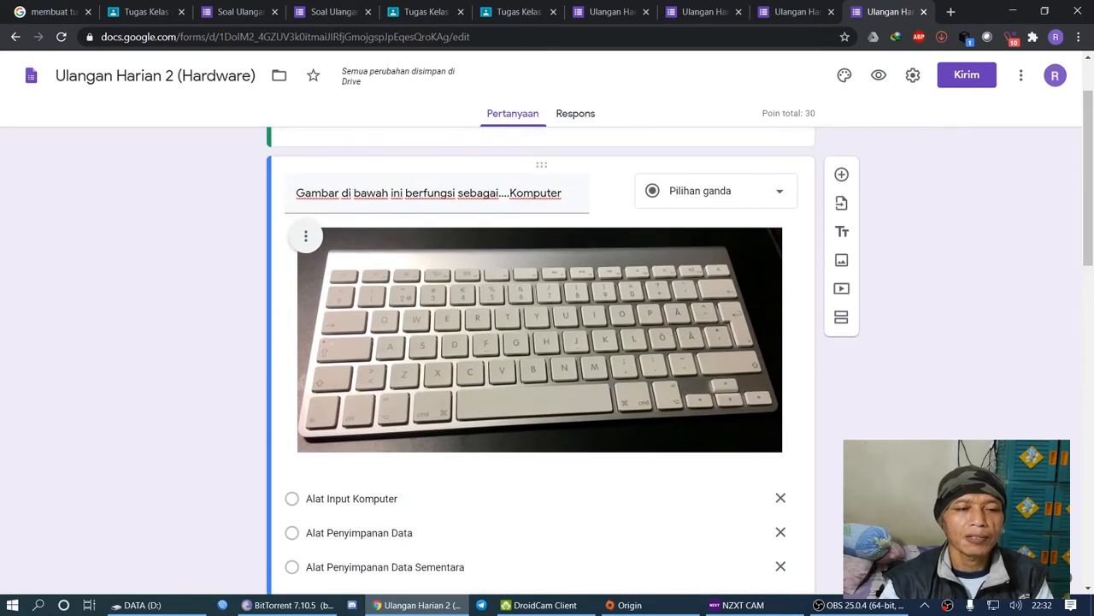
Compare the open copies of the Ulangan Harian 2 quiz with the Ulangan Harian 1 and Ulangan Harian 2 assignment drafts in Classroom
{"action": "left_click", "coordinate": [518, 12]}
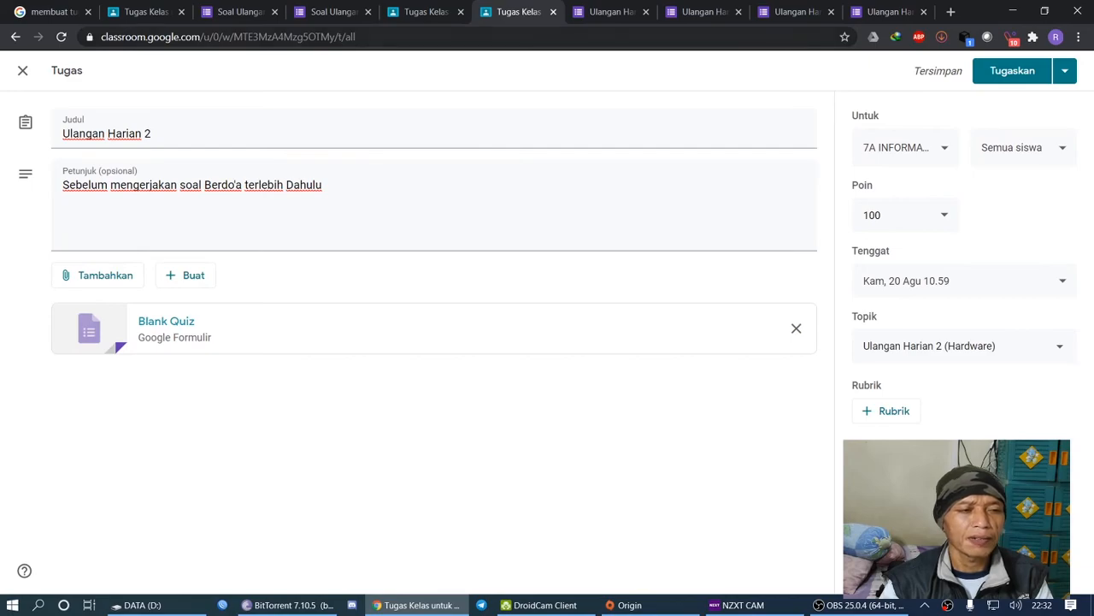
{"action": "left_click", "coordinate": [791, 11]}
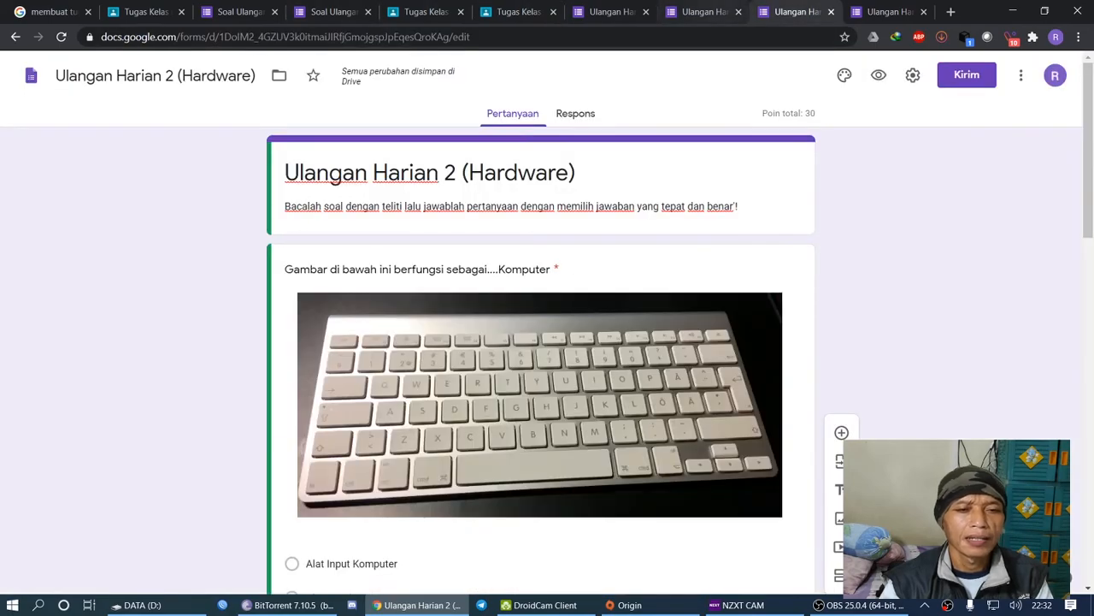
{"action": "left_click", "coordinate": [699, 11]}
{"action": "left_click", "coordinate": [885, 11]}
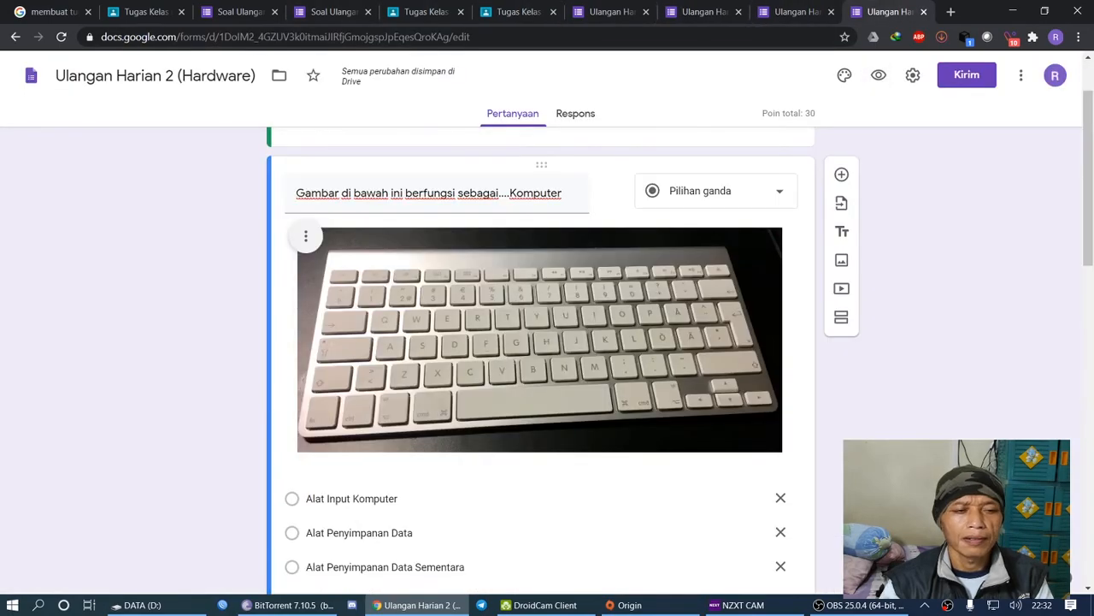
{"action": "left_click", "coordinate": [791, 11]}
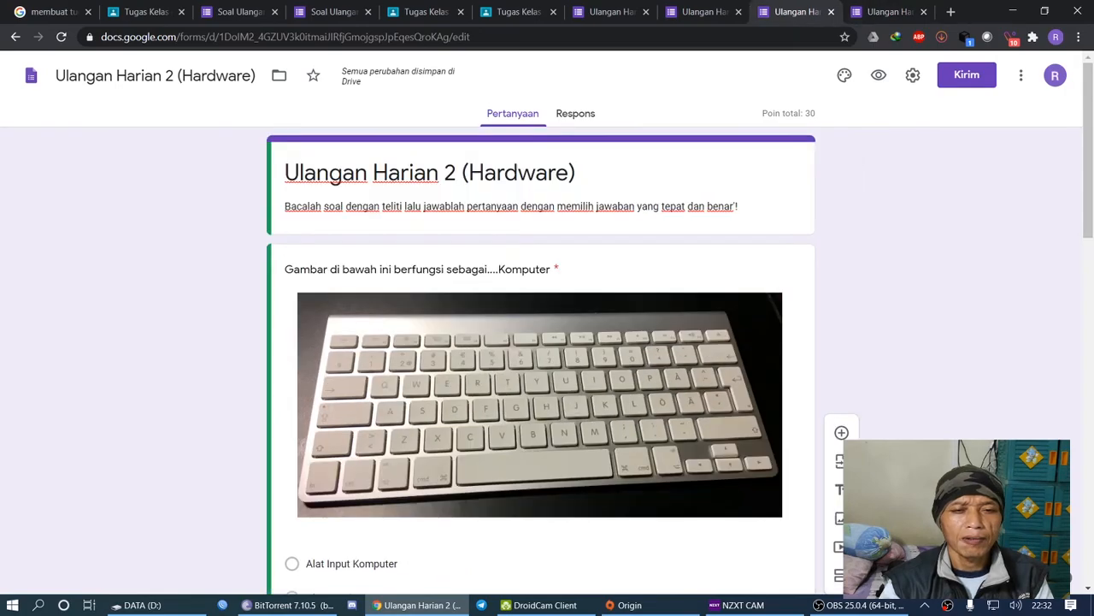
{"action": "left_click", "coordinate": [699, 11]}
{"action": "left_click", "coordinate": [611, 11]}
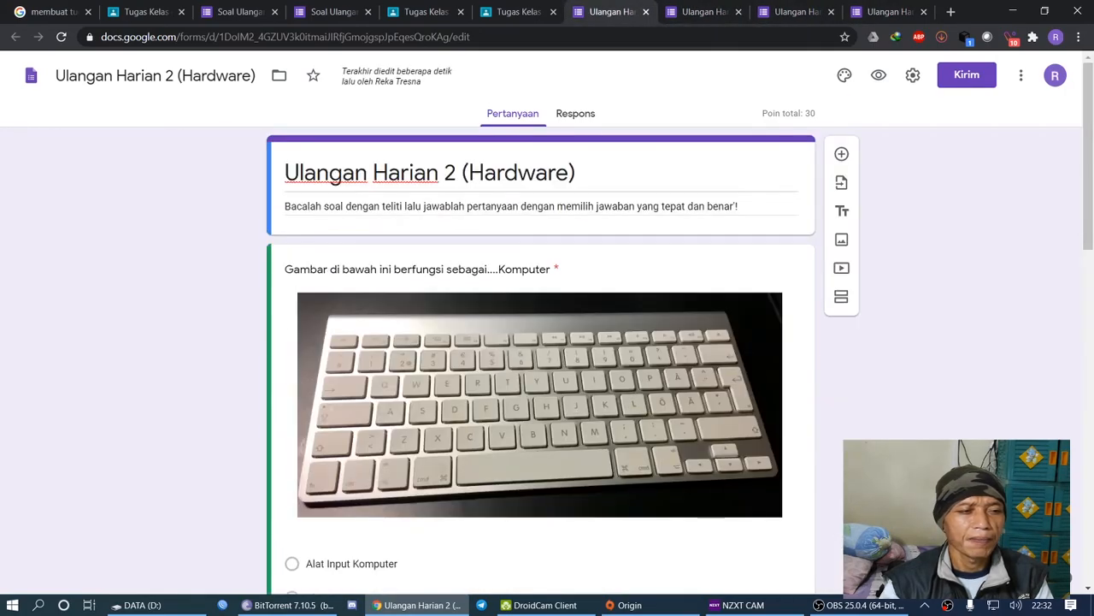
{"action": "left_click", "coordinate": [424, 11]}
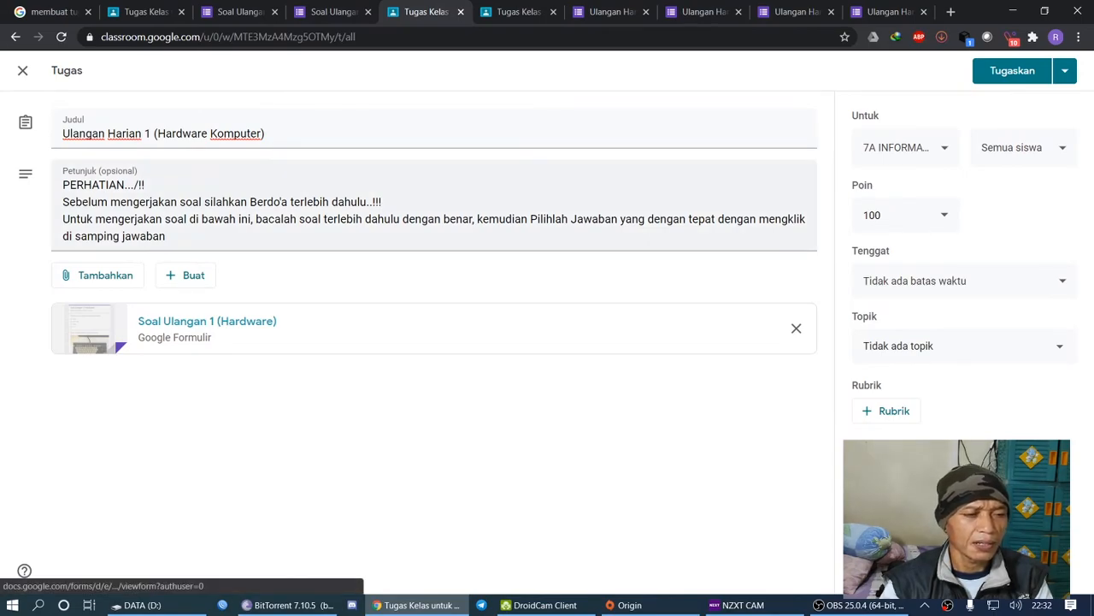
{"action": "left_click", "coordinate": [516, 11]}
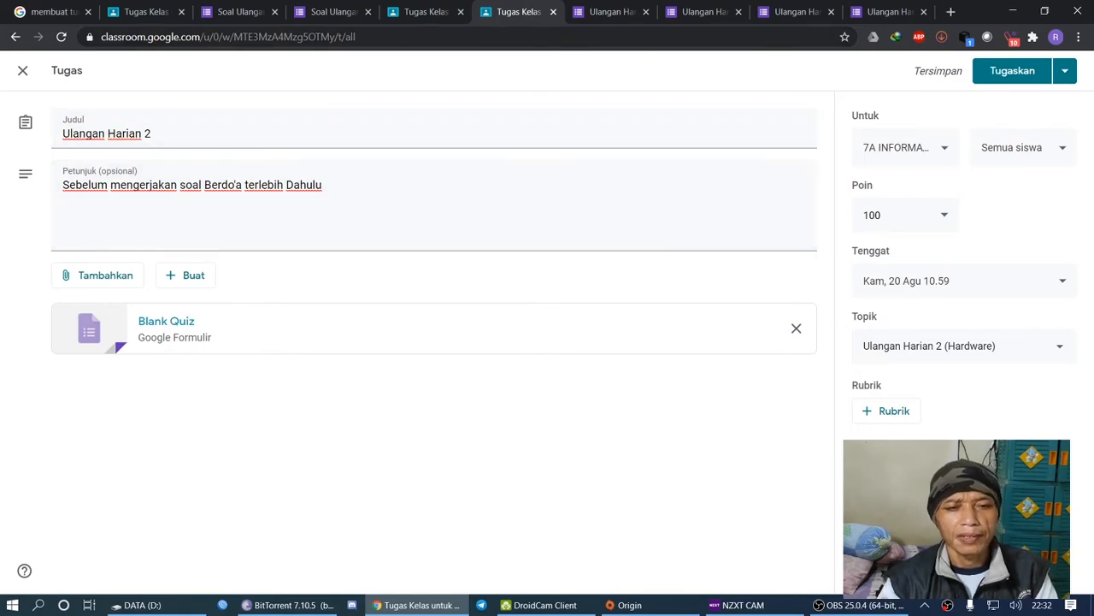
{"action": "left_click", "coordinate": [795, 12]}
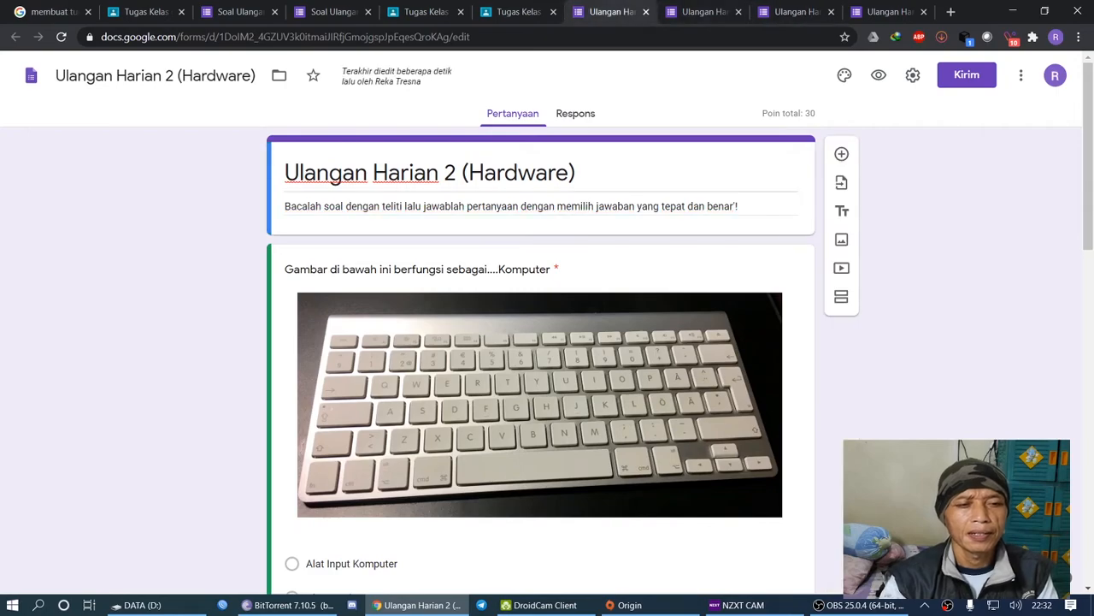
Assign the Ulangan Harian 2 assignment with its attached quiz to class 7A and check its post in the class forum
{"action": "left_click", "coordinate": [517, 12]}
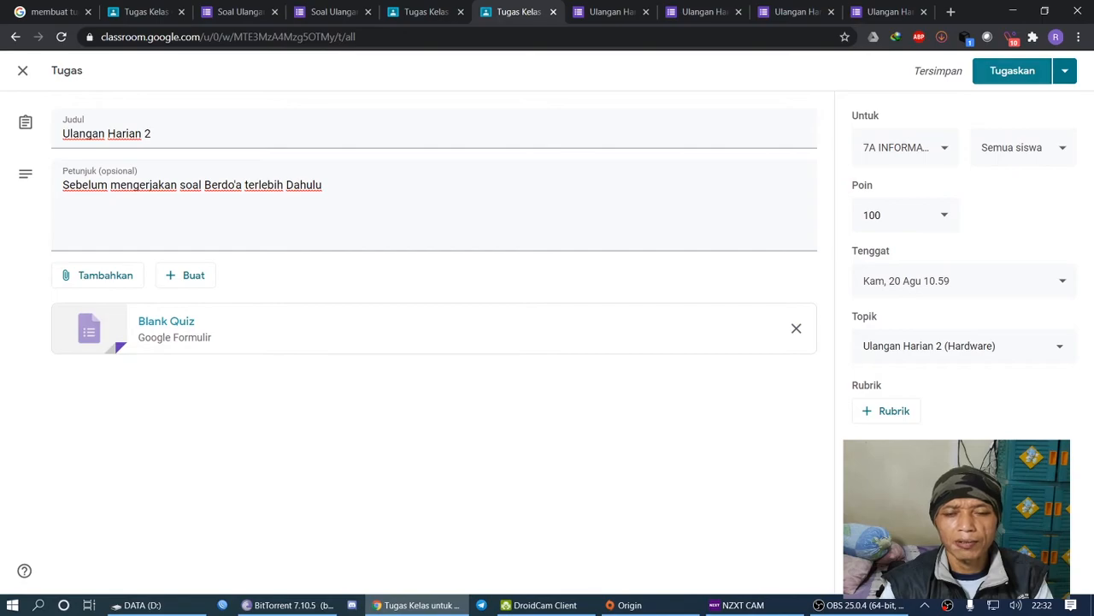
{"action": "left_click", "coordinate": [1013, 71]}
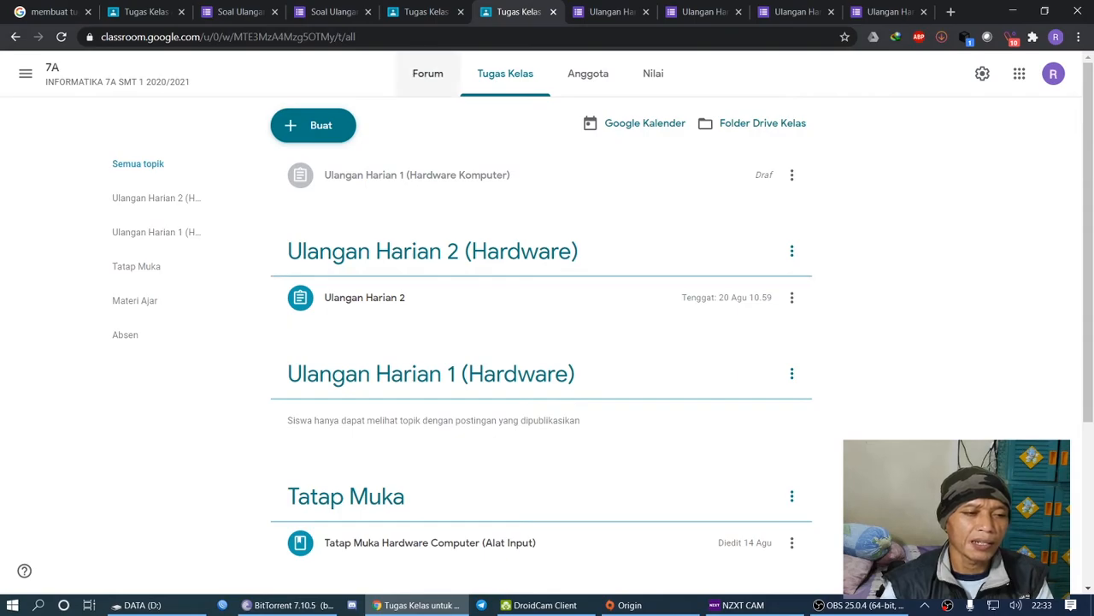
{"action": "left_click", "coordinate": [427, 73]}
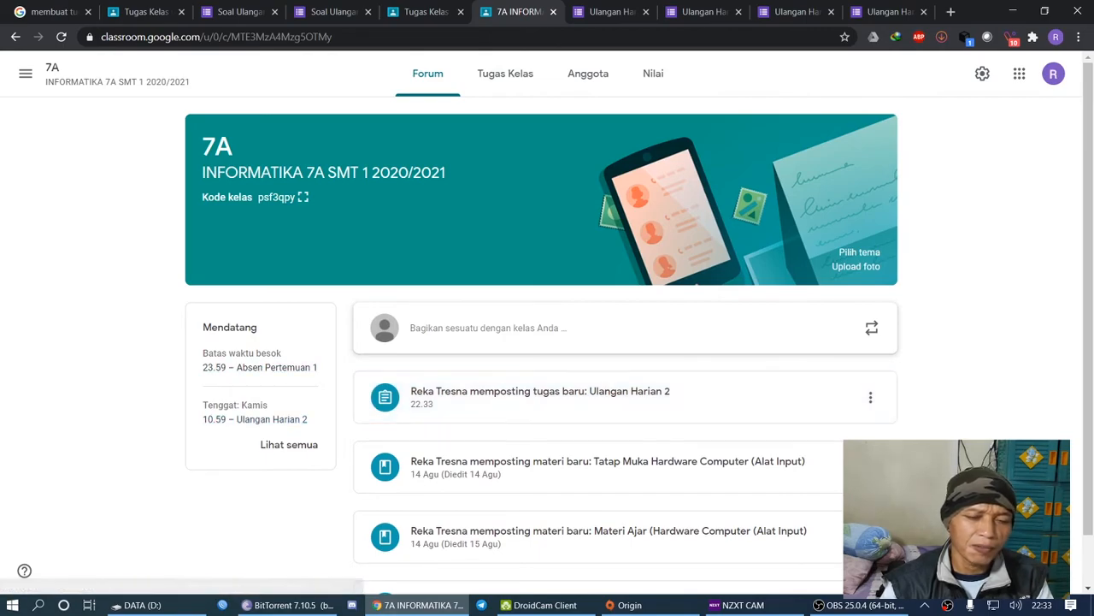
{"action": "scroll", "coordinate": [256, 311], "scroll_direction": "down", "scroll_amount": 1}
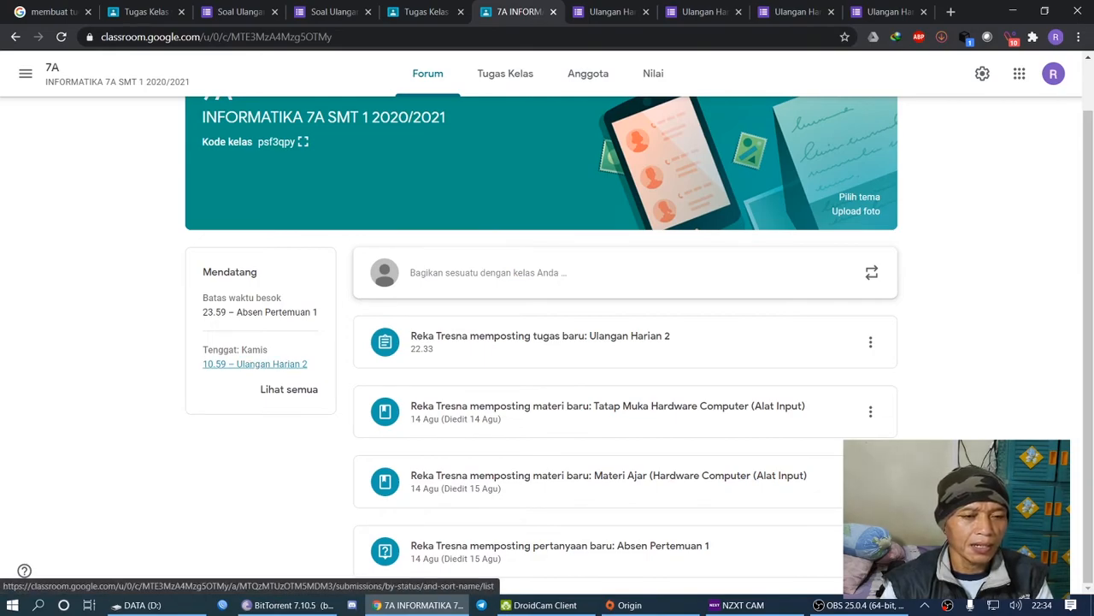
Open the upcoming Ulangan Harian 2 assignment and examine its student work overview and its instructions page
{"action": "left_click", "coordinate": [254, 363]}
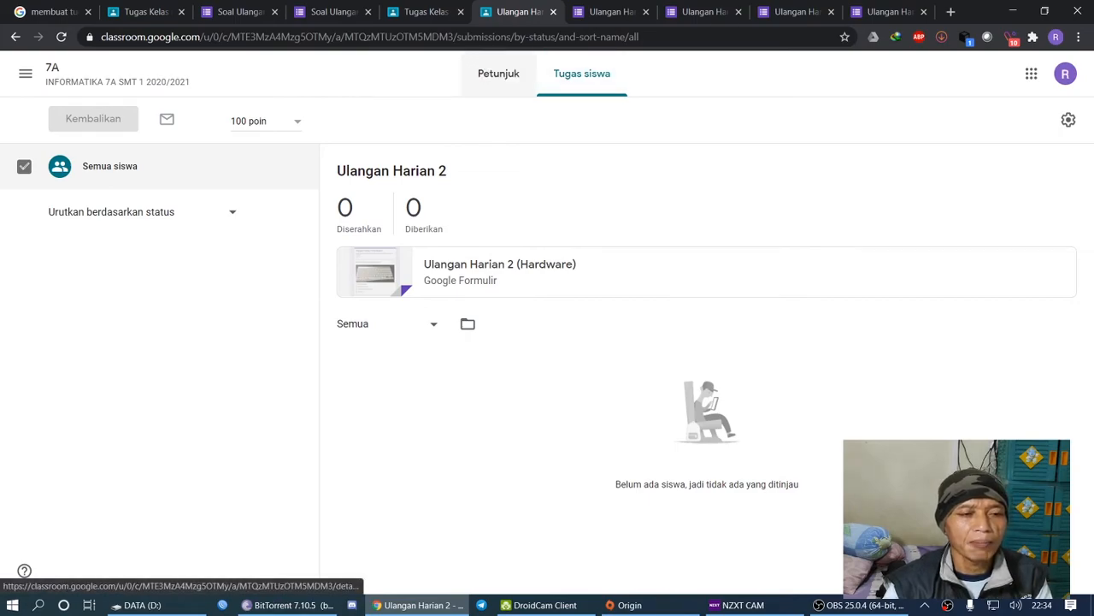
{"action": "left_click", "coordinate": [498, 74]}
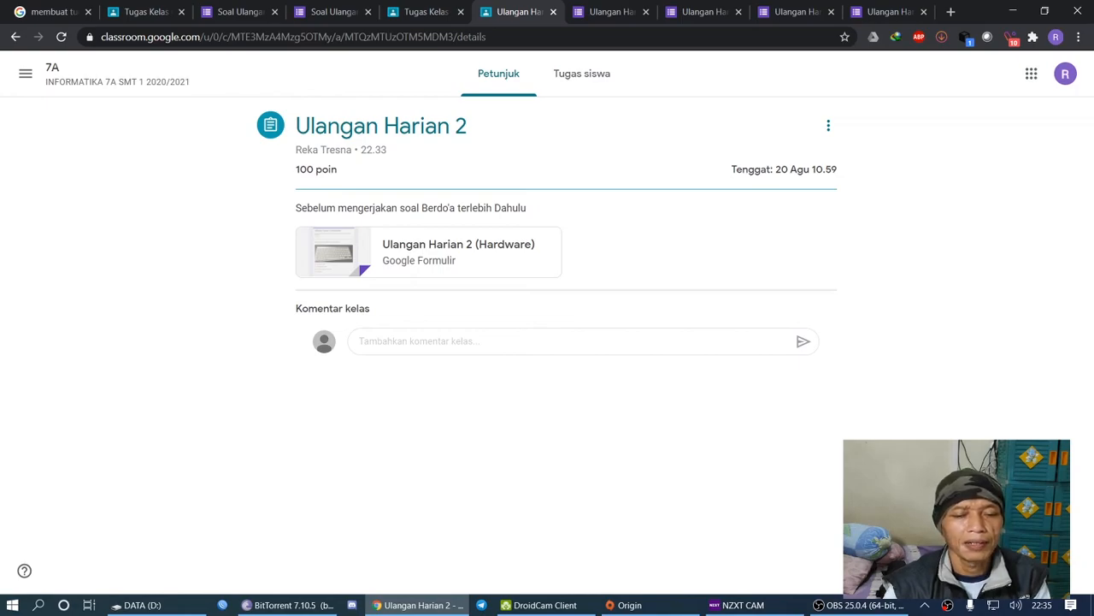
{"action": "left_click", "coordinate": [582, 74]}
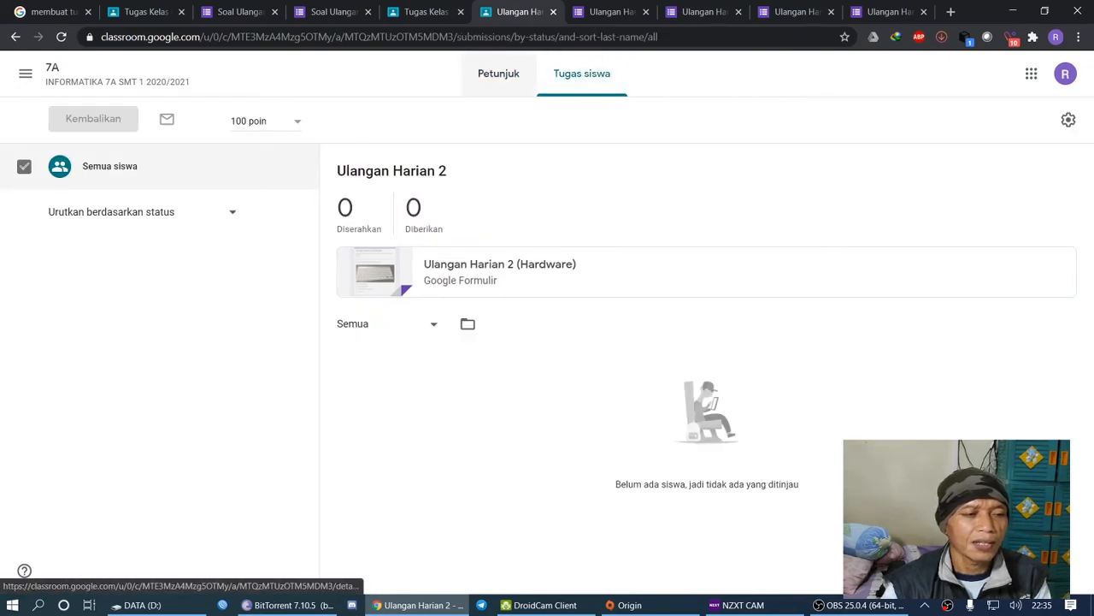
{"action": "left_click", "coordinate": [498, 73]}
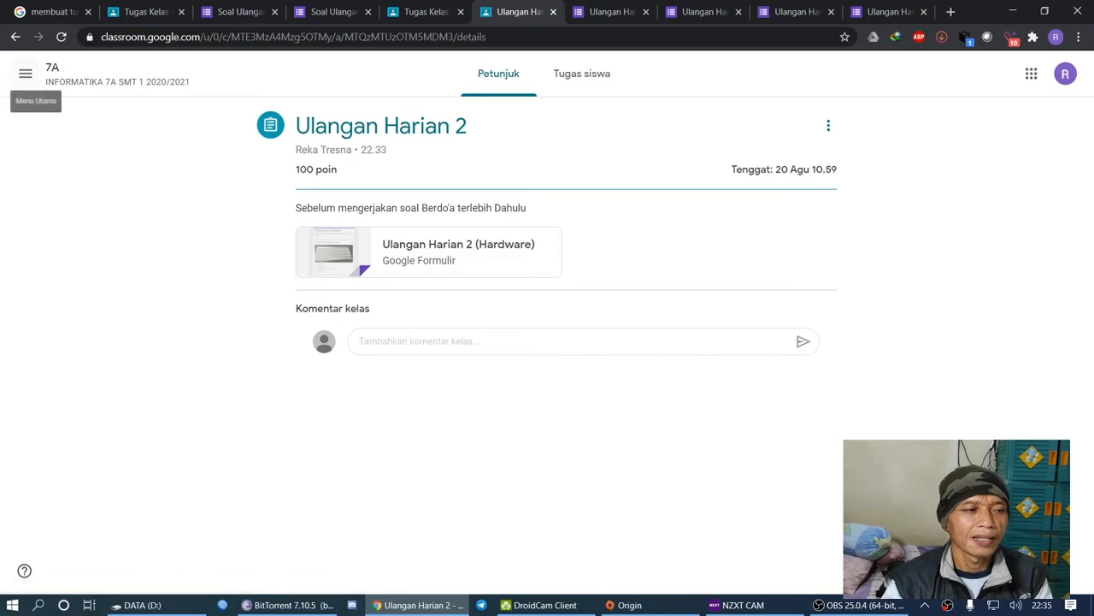
Go back to the Classroom home page and look over the list of all class cards
{"action": "left_click", "coordinate": [26, 74]}
{"action": "left_click", "coordinate": [63, 76]}
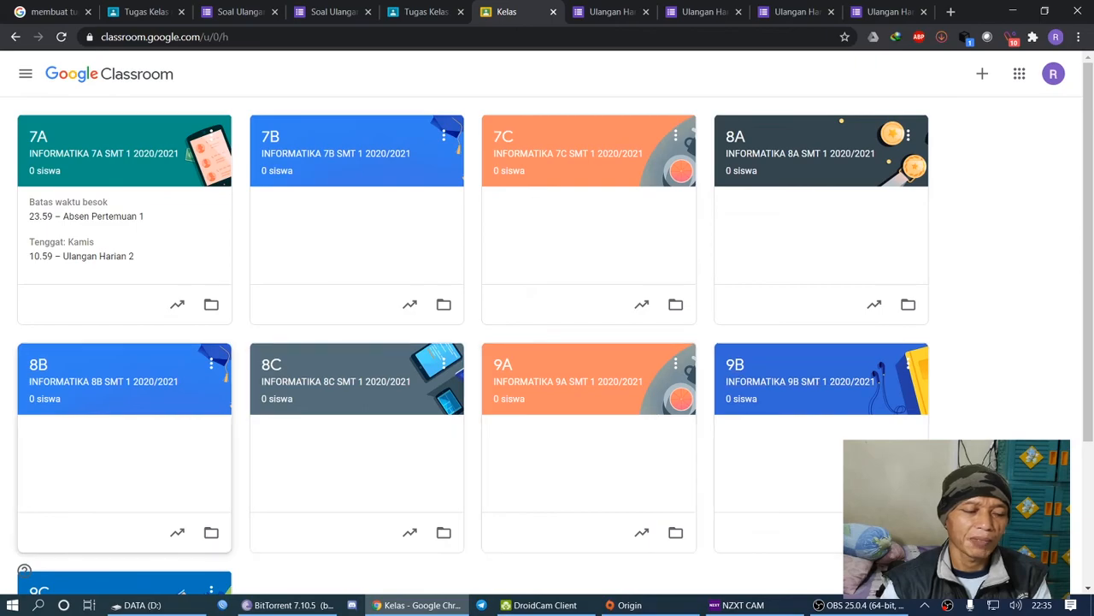
{"action": "scroll", "coordinate": [547, 342], "scroll_direction": "down", "scroll_amount": 1}
{"action": "scroll", "coordinate": [589, 256], "scroll_direction": "down", "scroll_amount": 3}
{"action": "scroll", "coordinate": [588, 257], "scroll_direction": "up", "scroll_amount": 3}
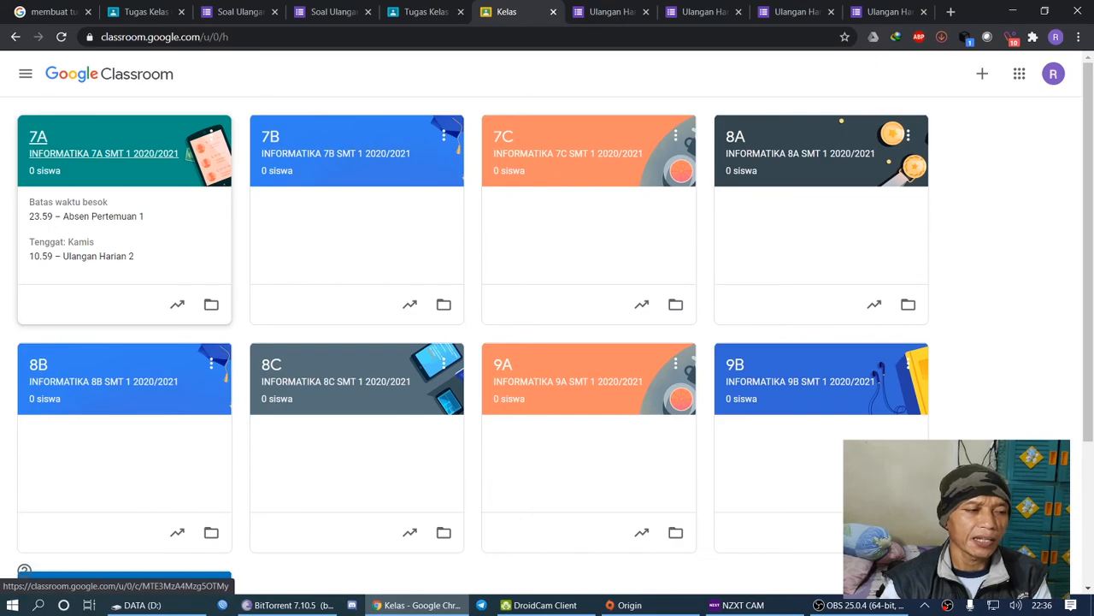
Open the Ulangan Harian 2 assignment in class 7A's classwork for editing and view its student recipient options
{"action": "left_click", "coordinate": [102, 147]}
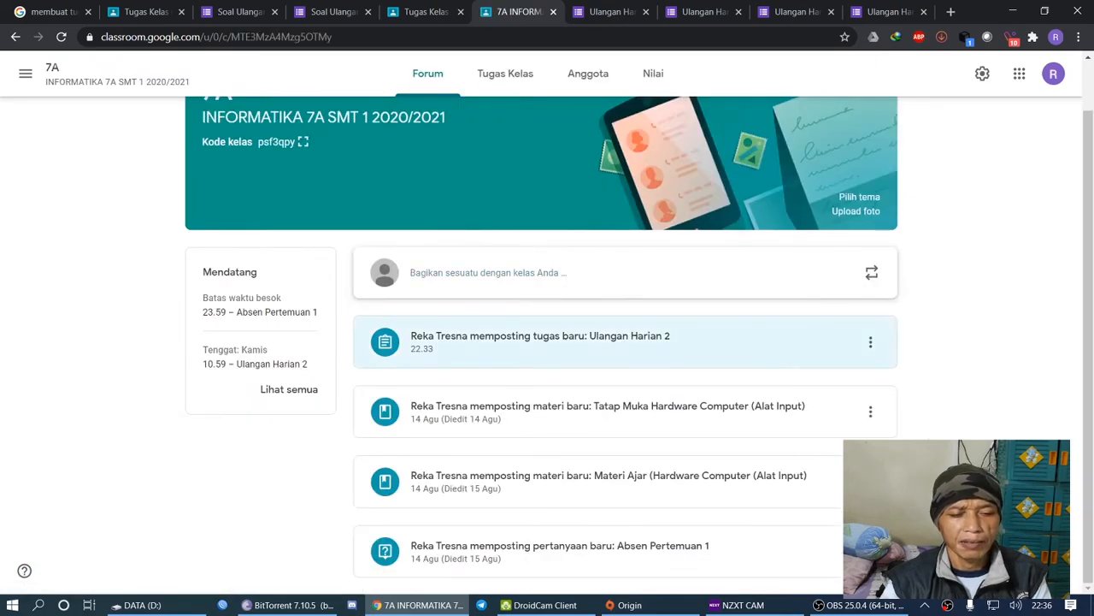
{"action": "left_click", "coordinate": [870, 342]}
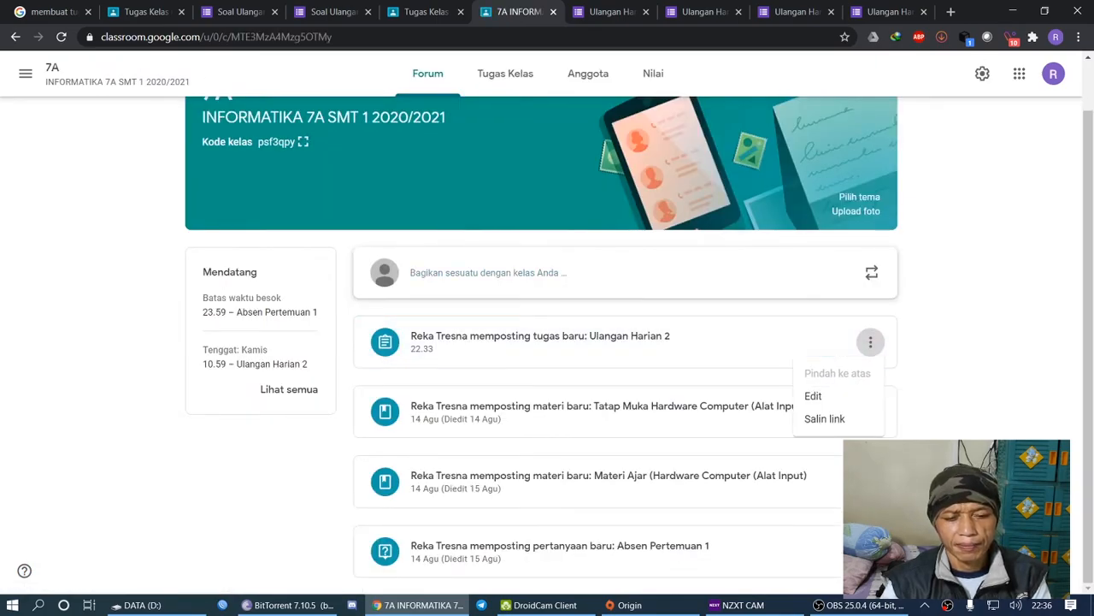
{"action": "left_click", "coordinate": [506, 74]}
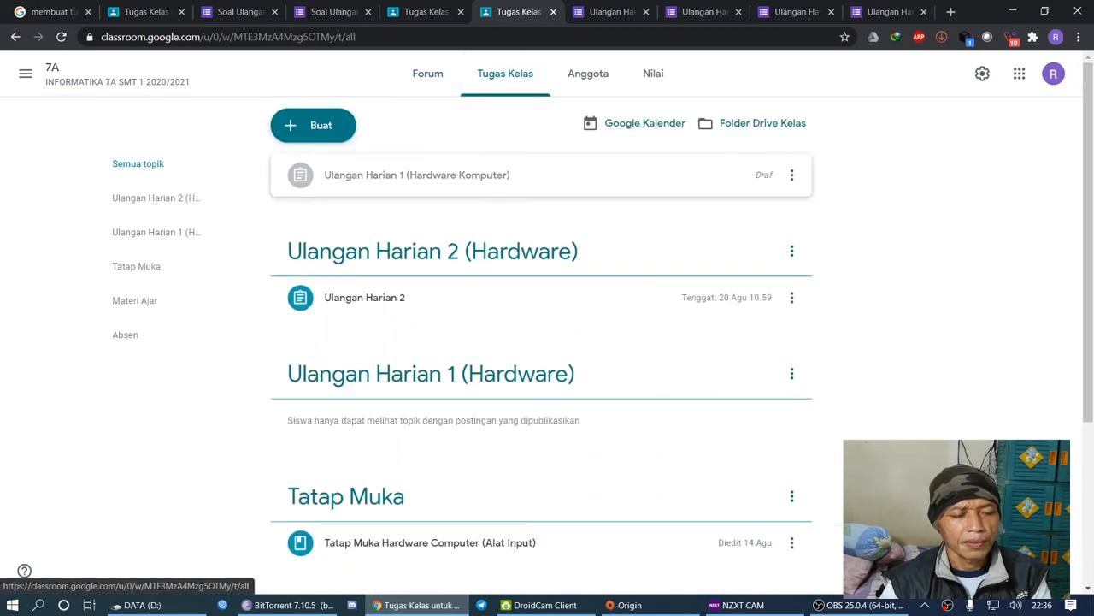
{"action": "left_click", "coordinate": [445, 297]}
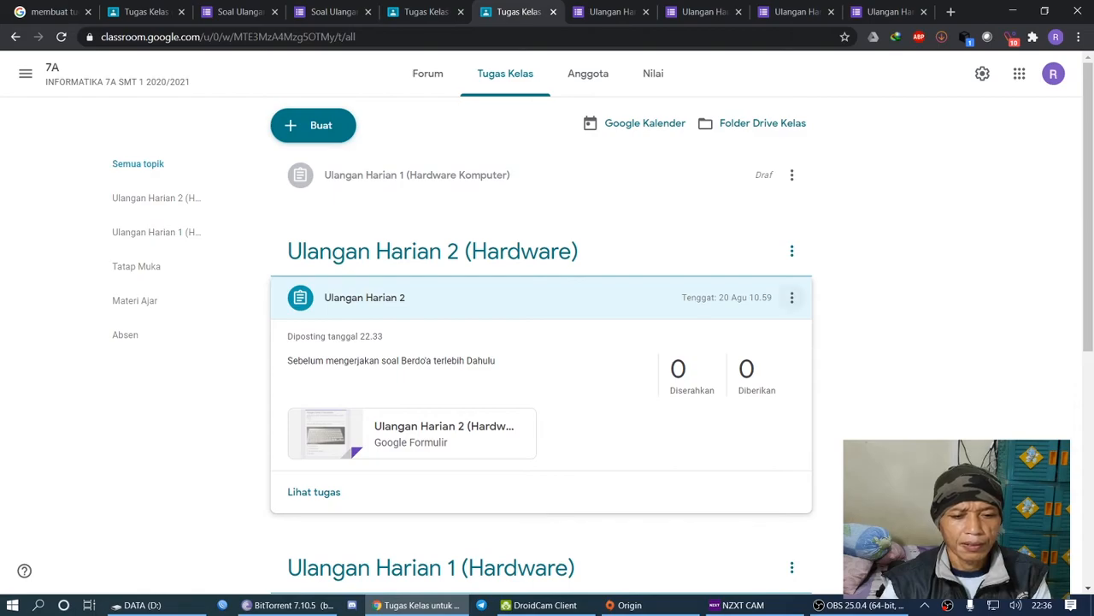
{"action": "left_click", "coordinate": [792, 297]}
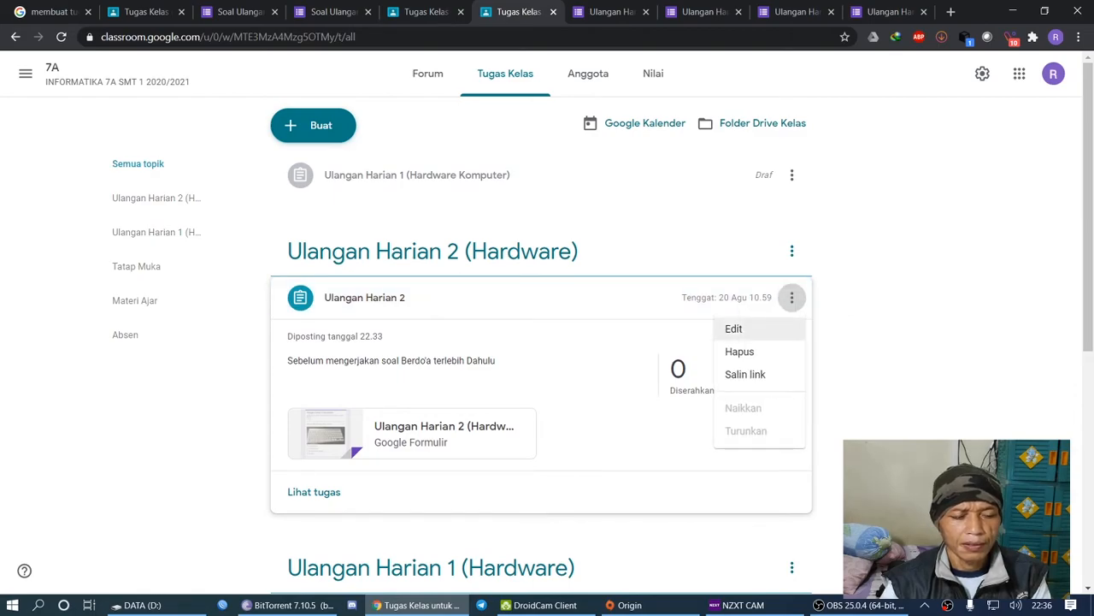
{"action": "left_click", "coordinate": [734, 329]}
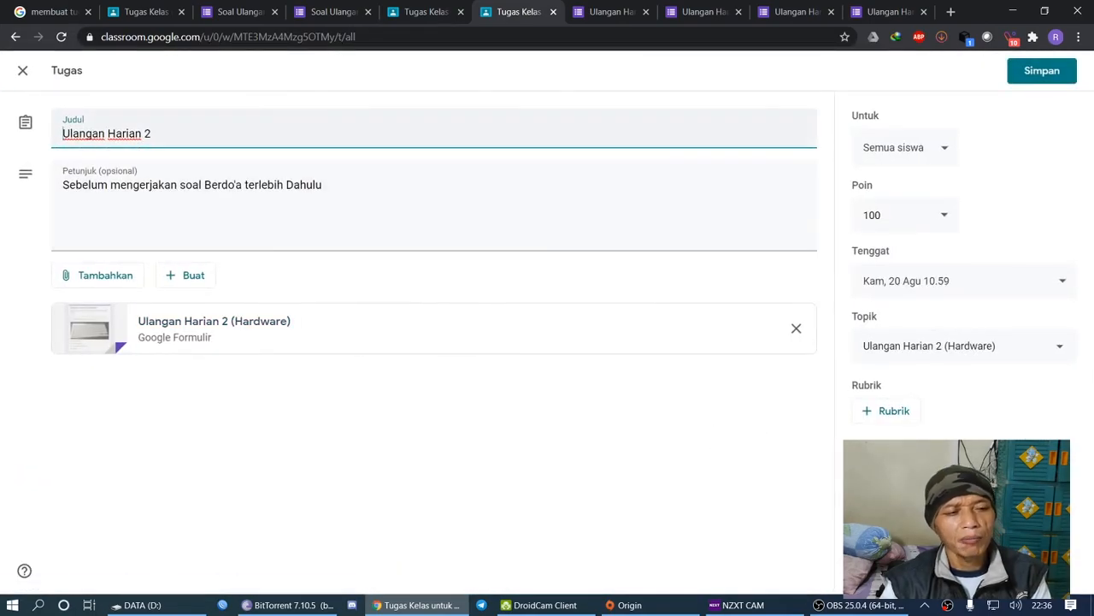
{"action": "left_click", "coordinate": [905, 148]}
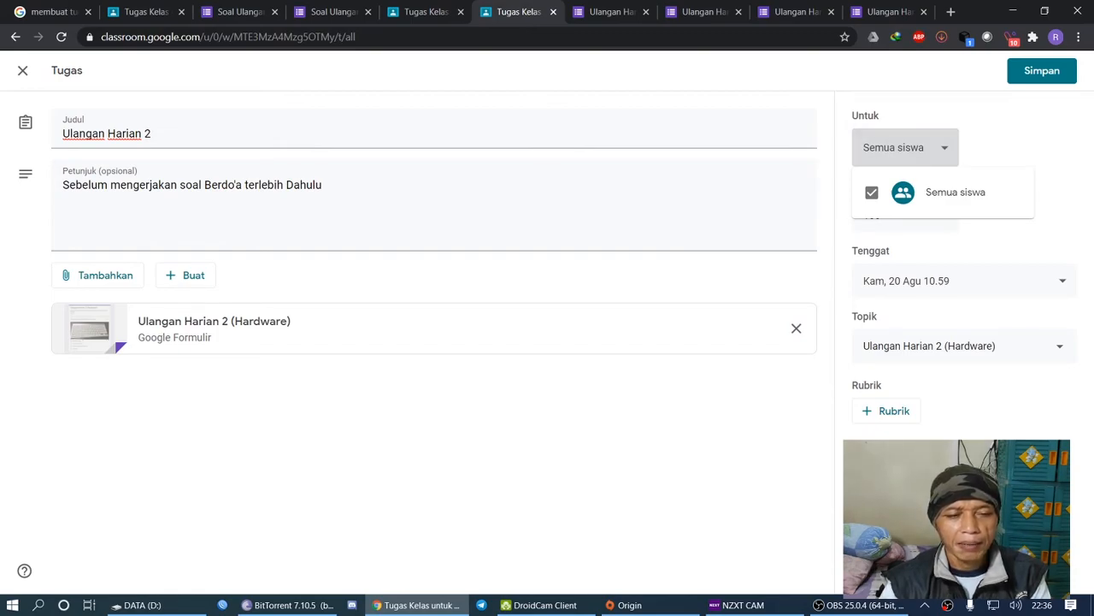
Compare the open assignment with the Ulangan Harian 1 draft, close its editor unchanged and return to the list of all classes
{"action": "left_click", "coordinate": [147, 12]}
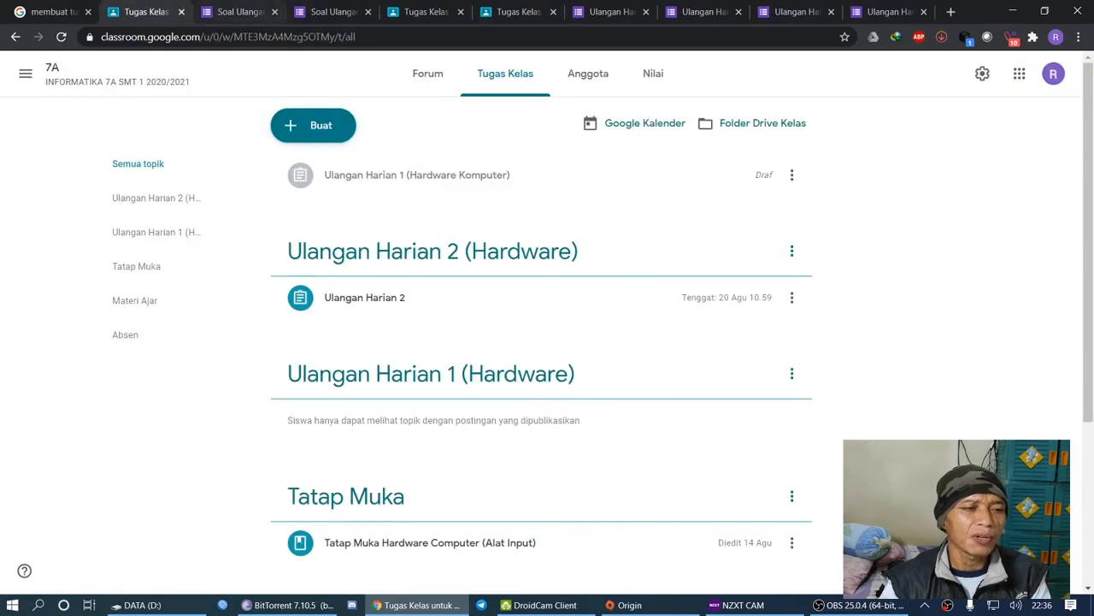
{"action": "left_click", "coordinate": [420, 12]}
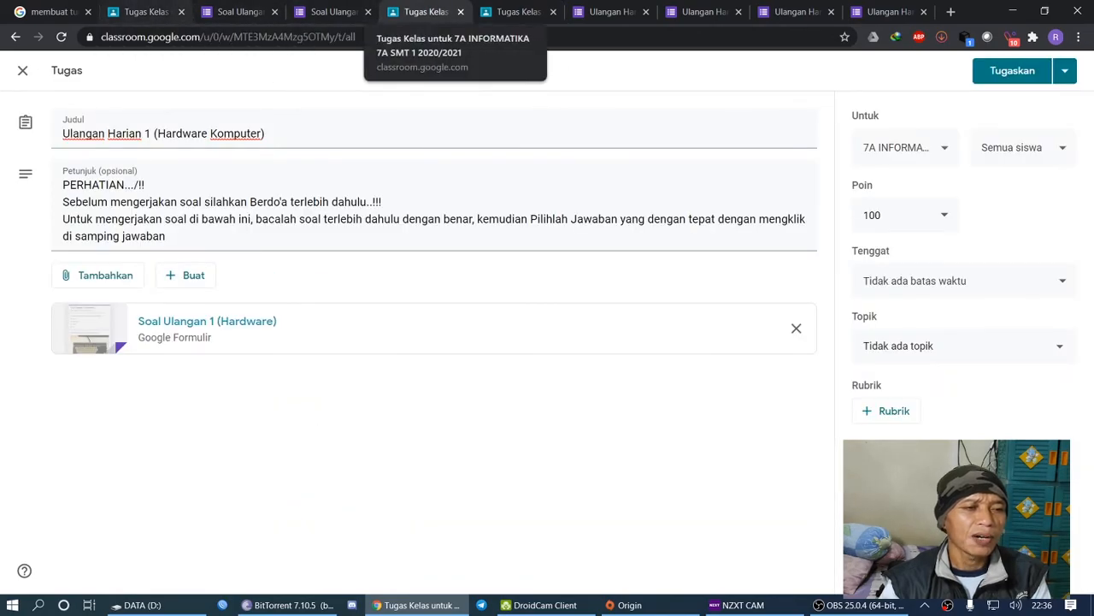
{"action": "left_click", "coordinate": [513, 12]}
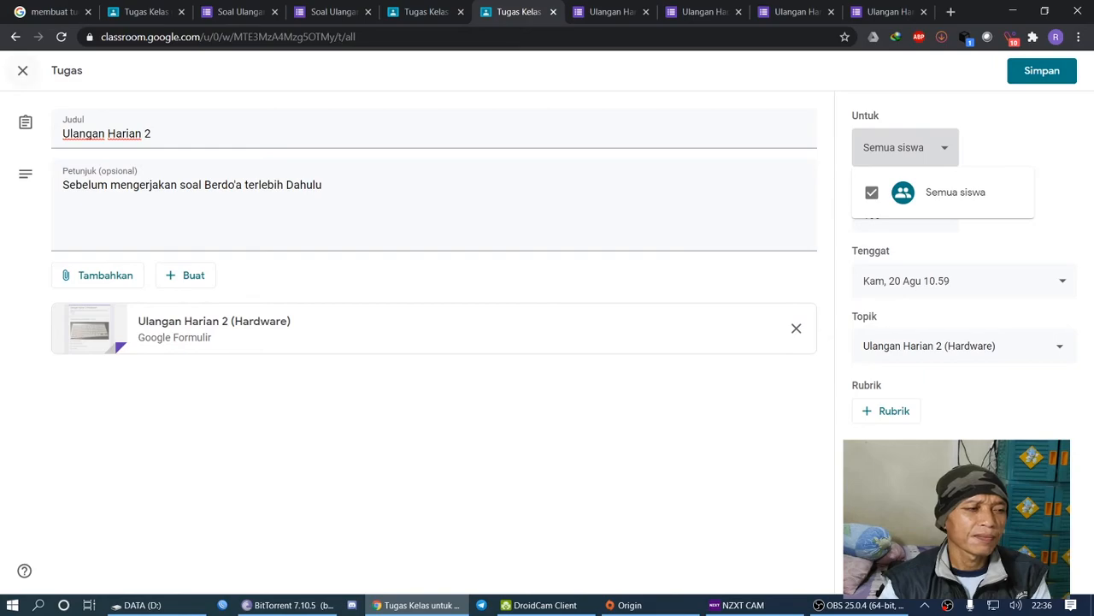
{"action": "key", "text": "Escape"}
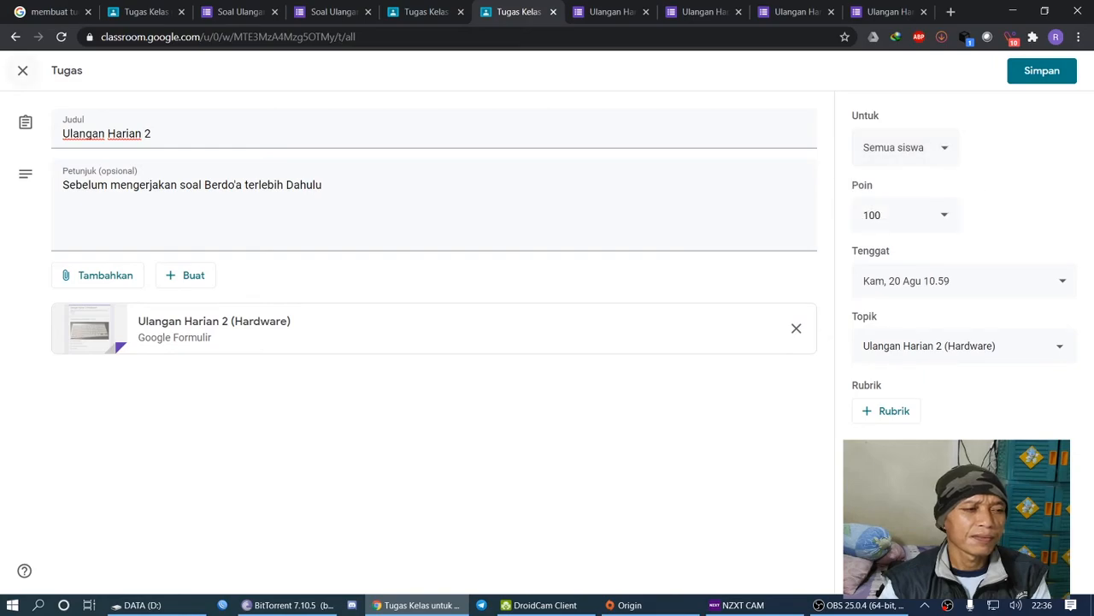
{"action": "left_click", "coordinate": [23, 70]}
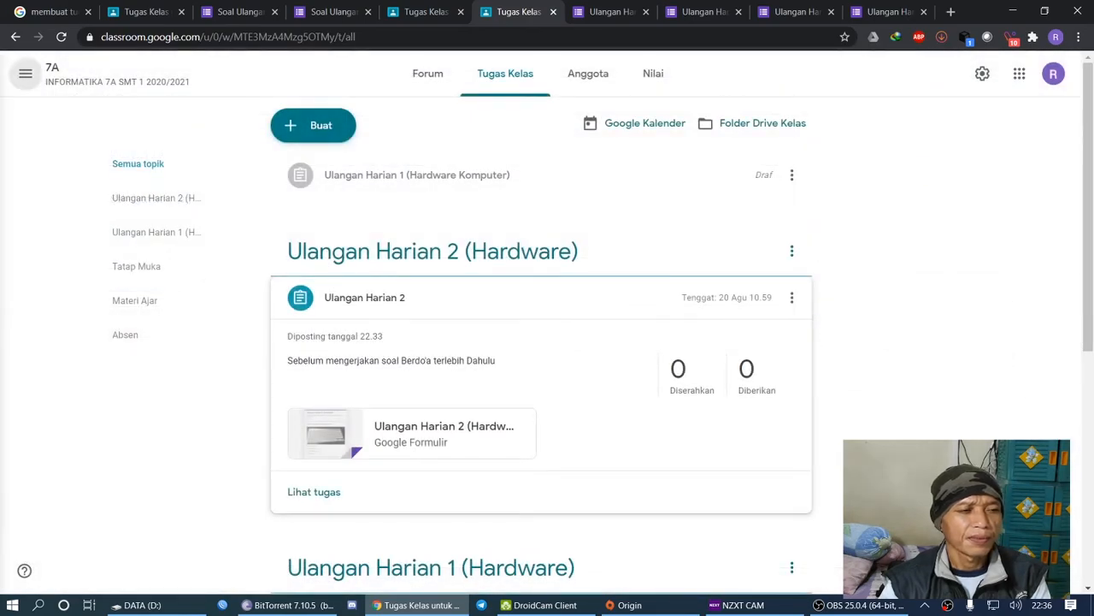
{"action": "left_click", "coordinate": [26, 74]}
{"action": "left_click", "coordinate": [68, 76]}
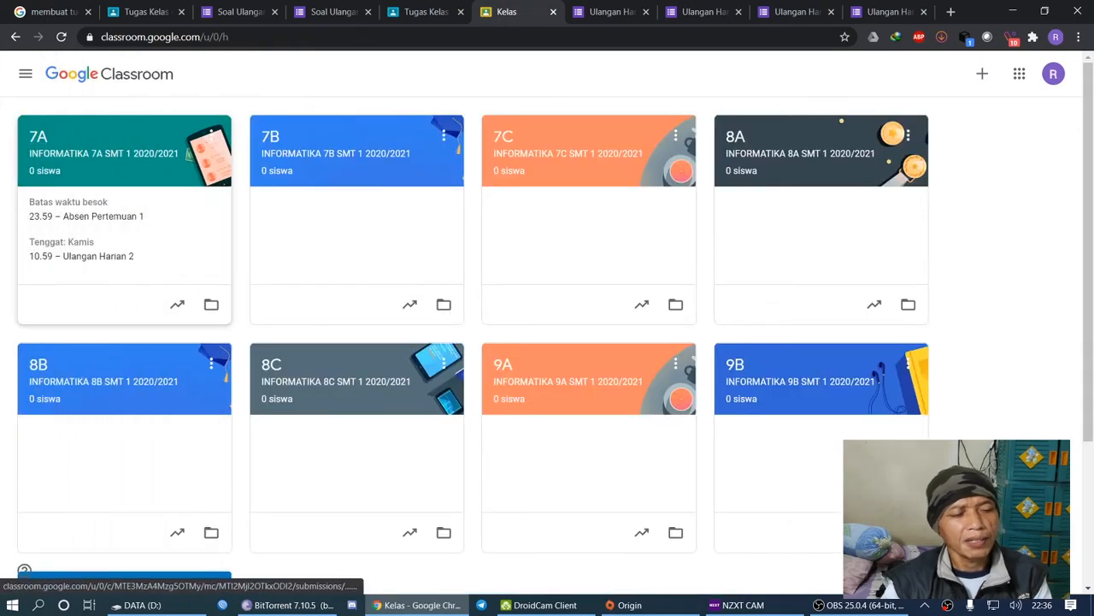
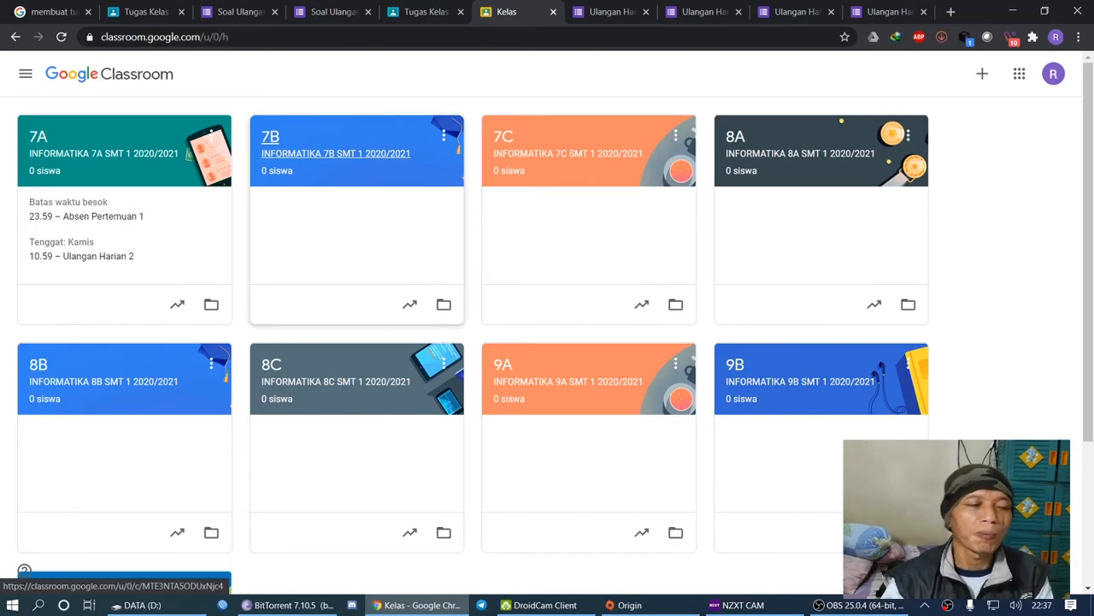
Reopen class 7A's Ulangan Harian 2 assignment for editing, check who it is assigned to and close it without changes
{"action": "left_click", "coordinate": [38, 137]}
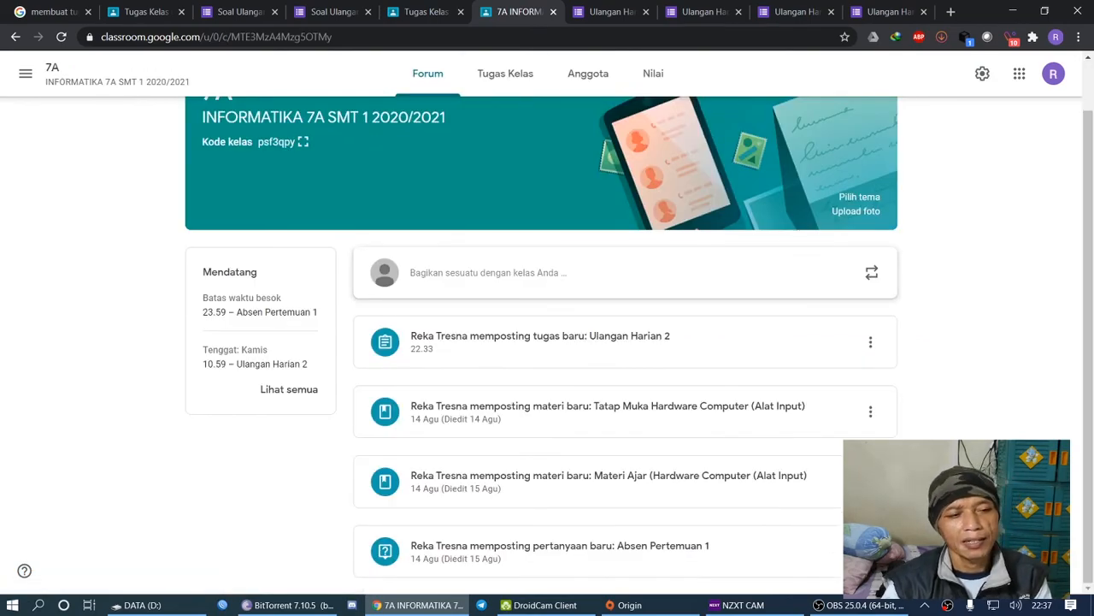
{"action": "left_click", "coordinate": [506, 73]}
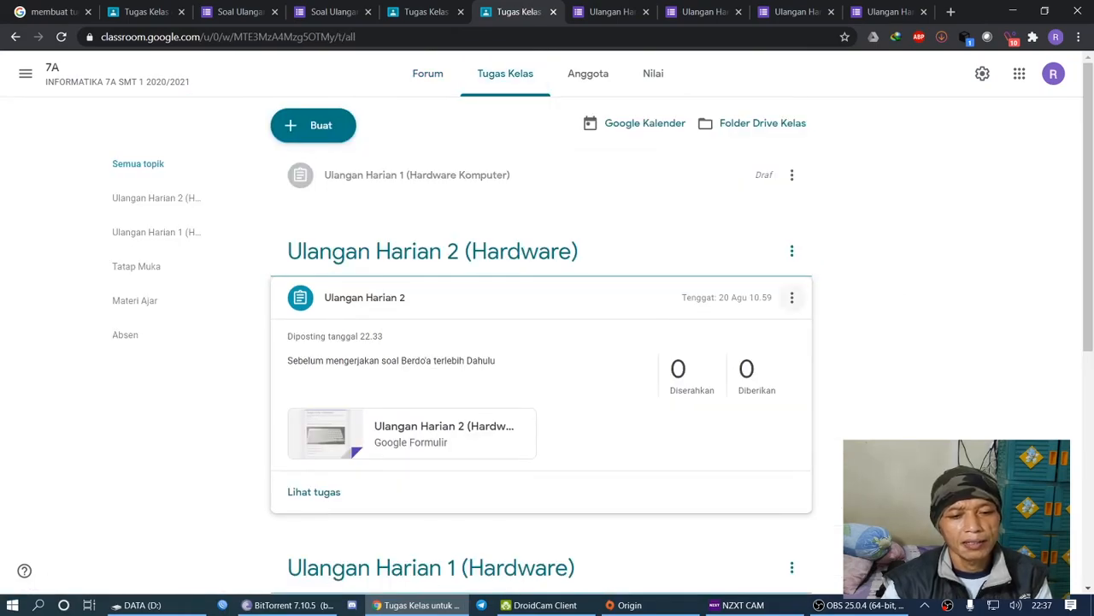
{"action": "left_click", "coordinate": [792, 296]}
{"action": "left_click", "coordinate": [737, 328]}
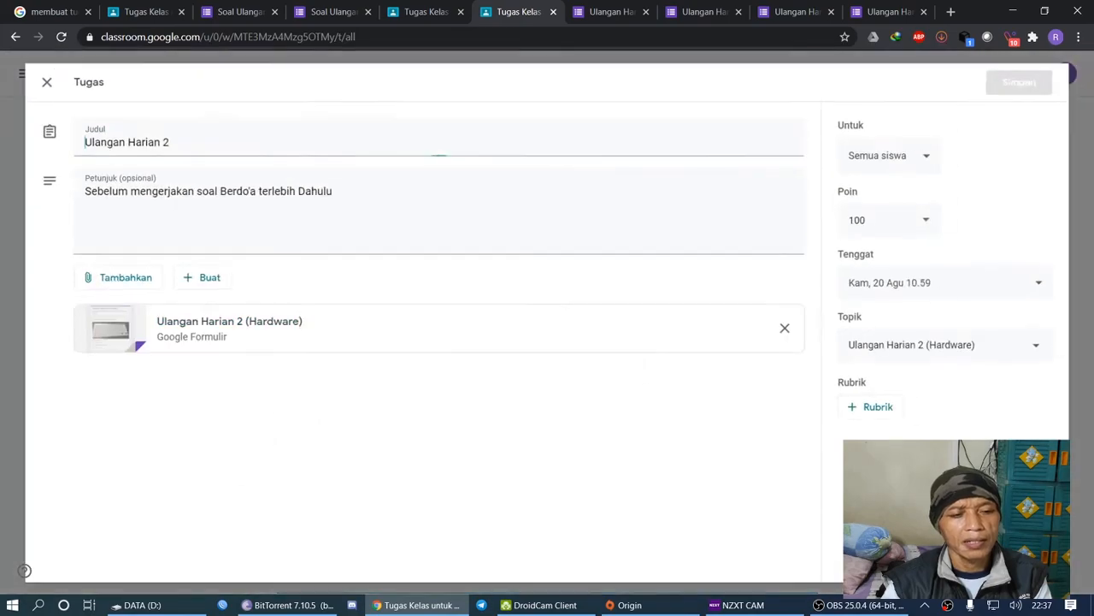
{"action": "left_click", "coordinate": [906, 148]}
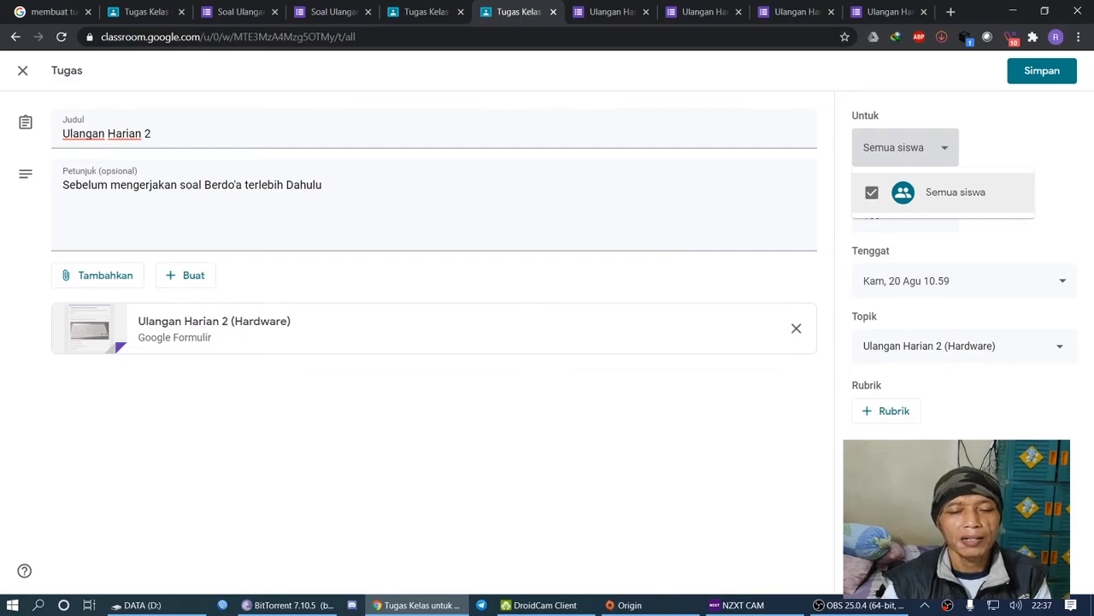
{"action": "key", "text": "Escape"}
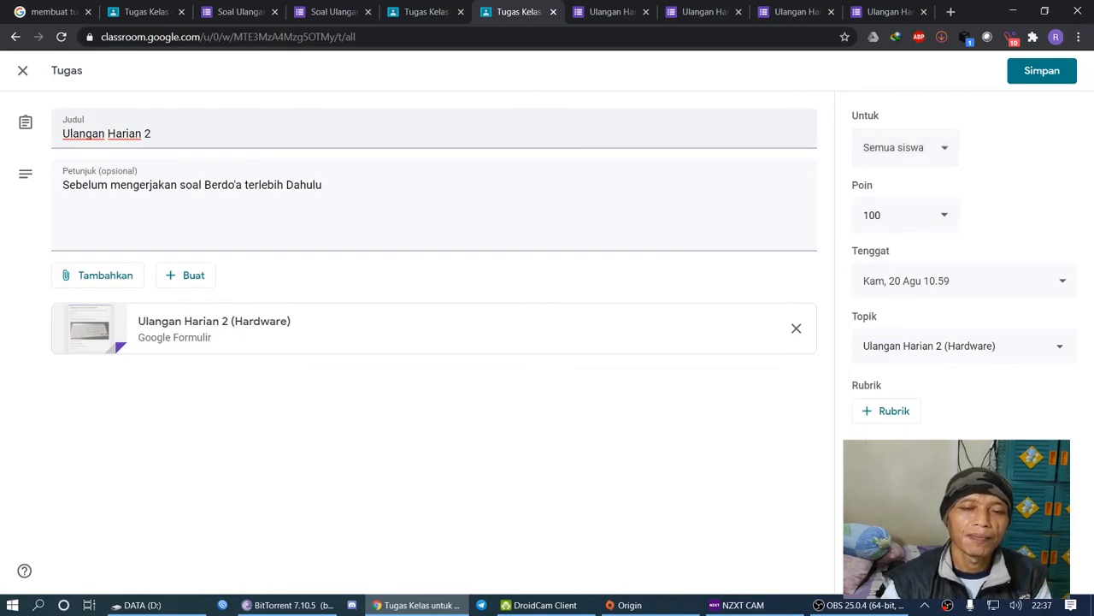
{"action": "left_click", "coordinate": [22, 70]}
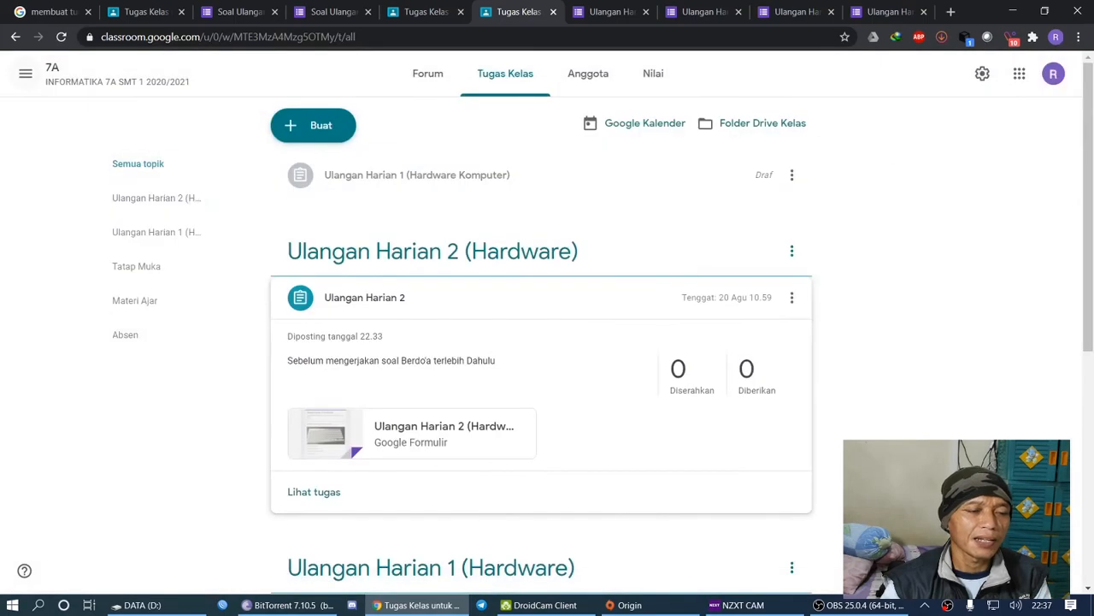
Check the class 7A forum, then open the Ulangan Harian 1 (Hardware Komputer) draft and inspect its attached Soal Ulangan 1 form
{"action": "left_click", "coordinate": [427, 73]}
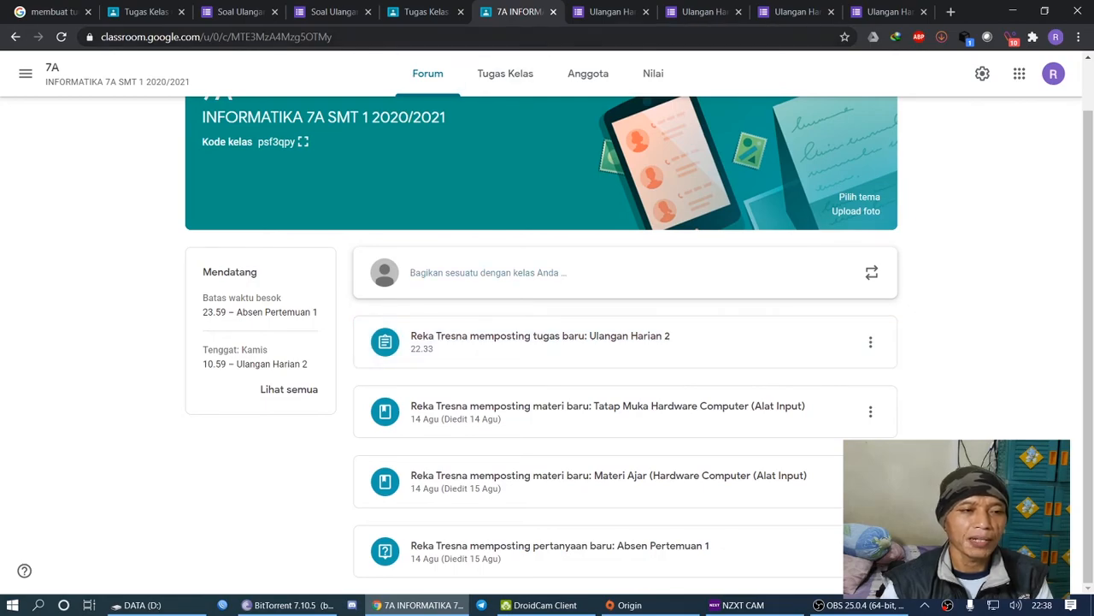
{"action": "left_click", "coordinate": [505, 73]}
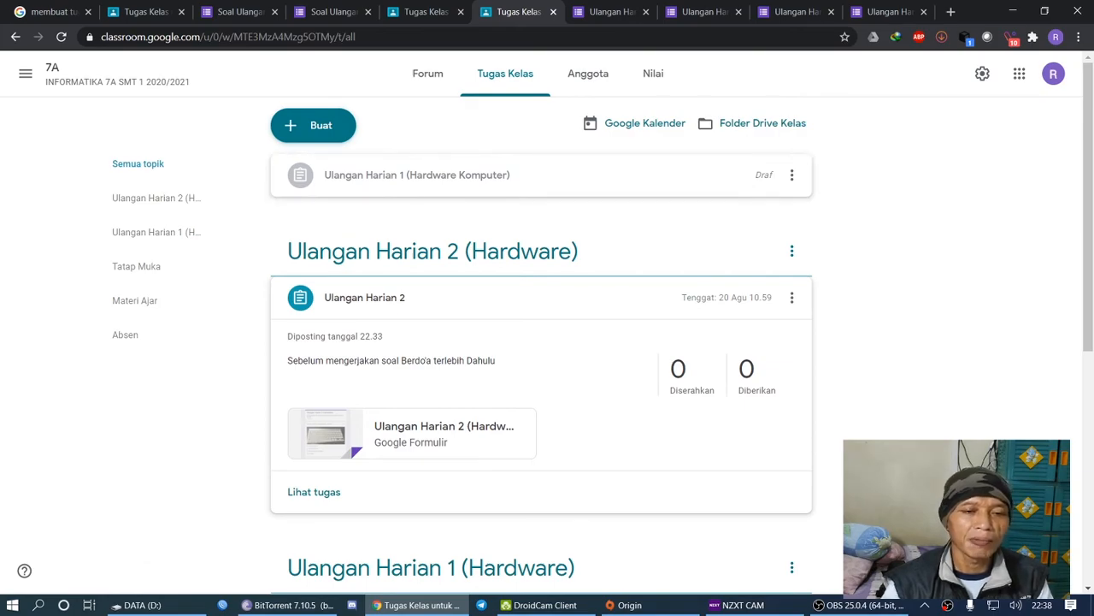
{"action": "left_click", "coordinate": [792, 174]}
{"action": "left_click", "coordinate": [737, 206]}
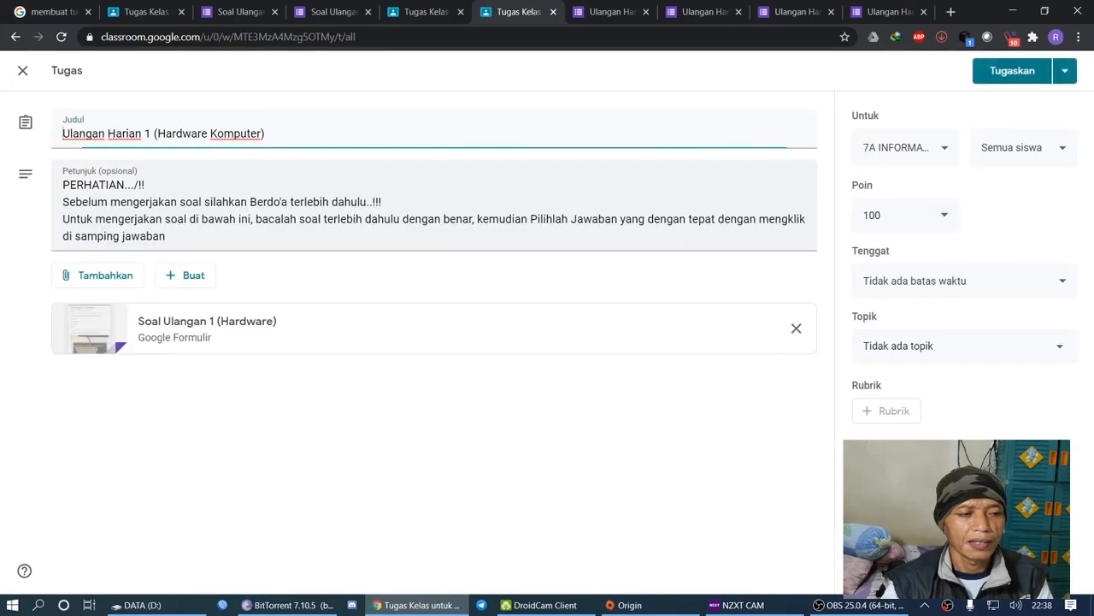
{"action": "left_click", "coordinate": [207, 321]}
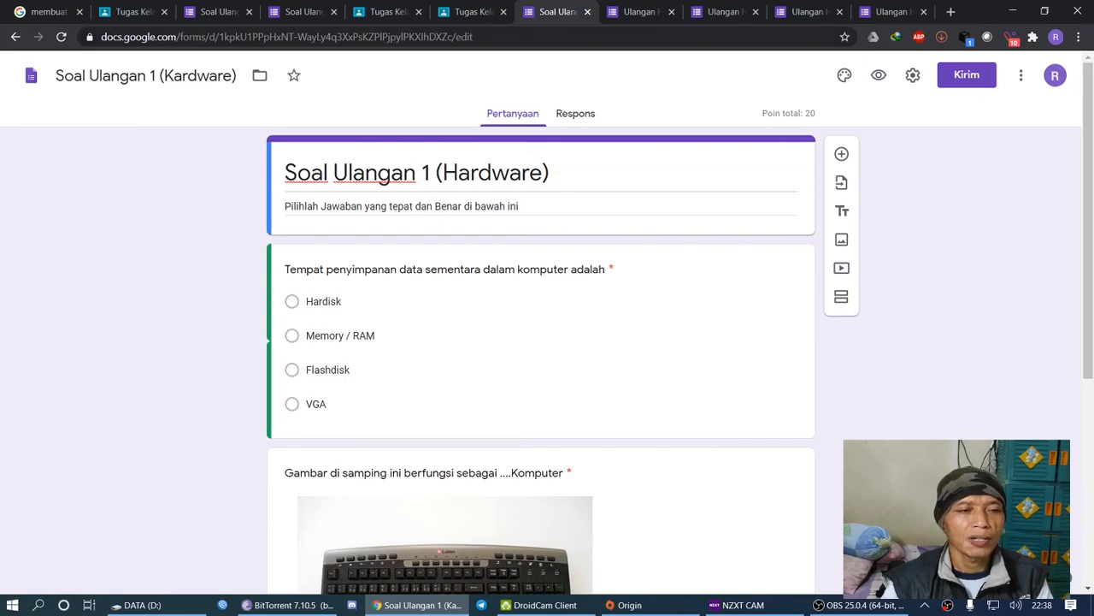
{"action": "left_click", "coordinate": [466, 11]}
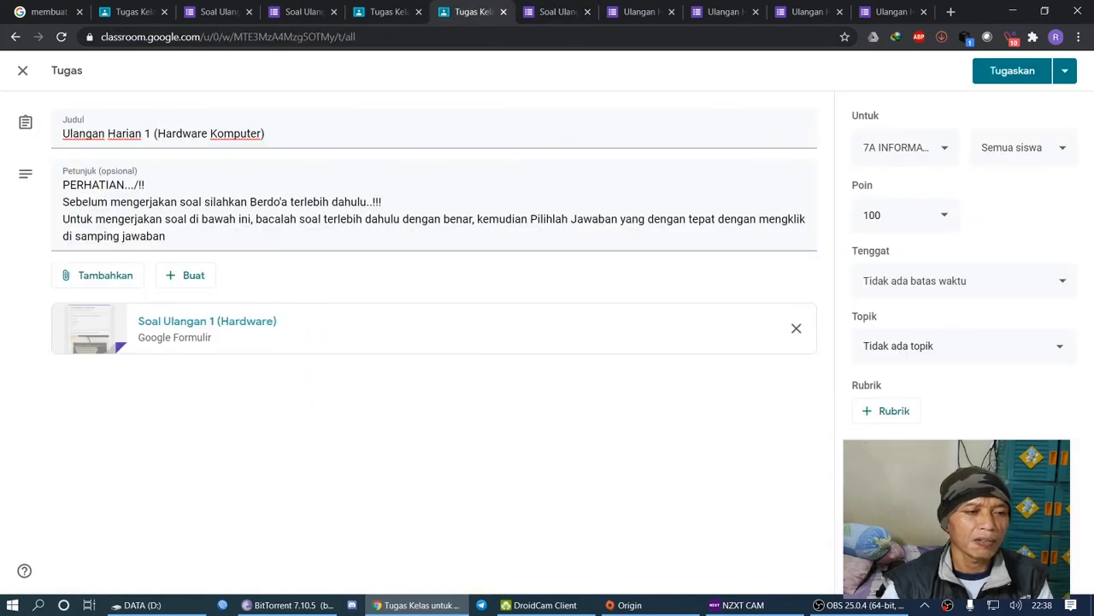
{"action": "left_click", "coordinate": [382, 11]}
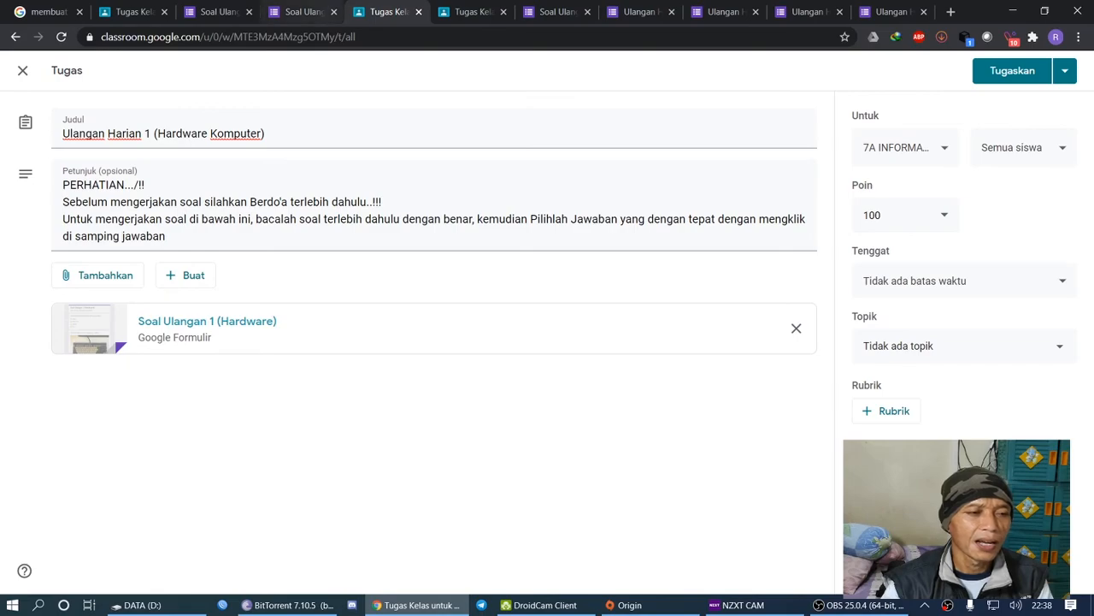
Open the published Ulangan Harian 2 assignment for editing and look through its attached quiz in the student-facing form view
{"action": "left_click", "coordinate": [129, 11]}
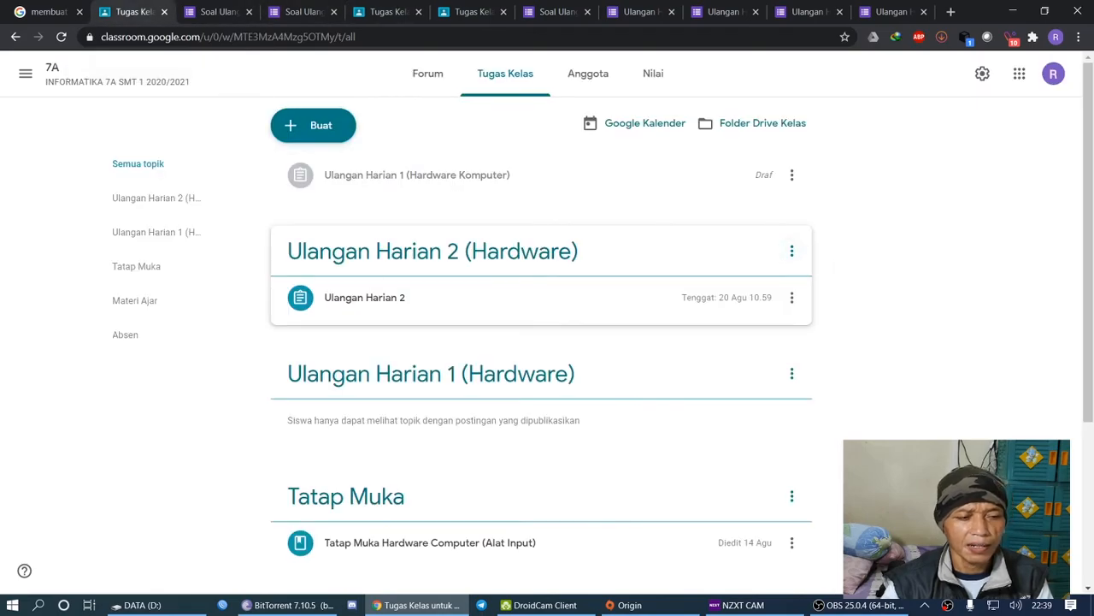
{"action": "left_click", "coordinate": [791, 297]}
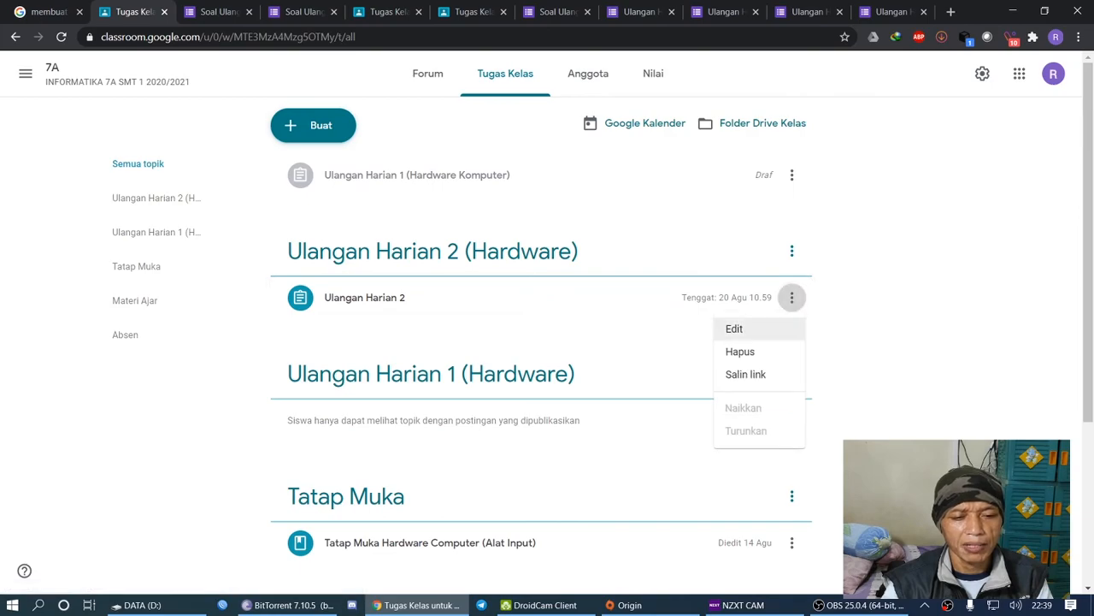
{"action": "left_click", "coordinate": [736, 328]}
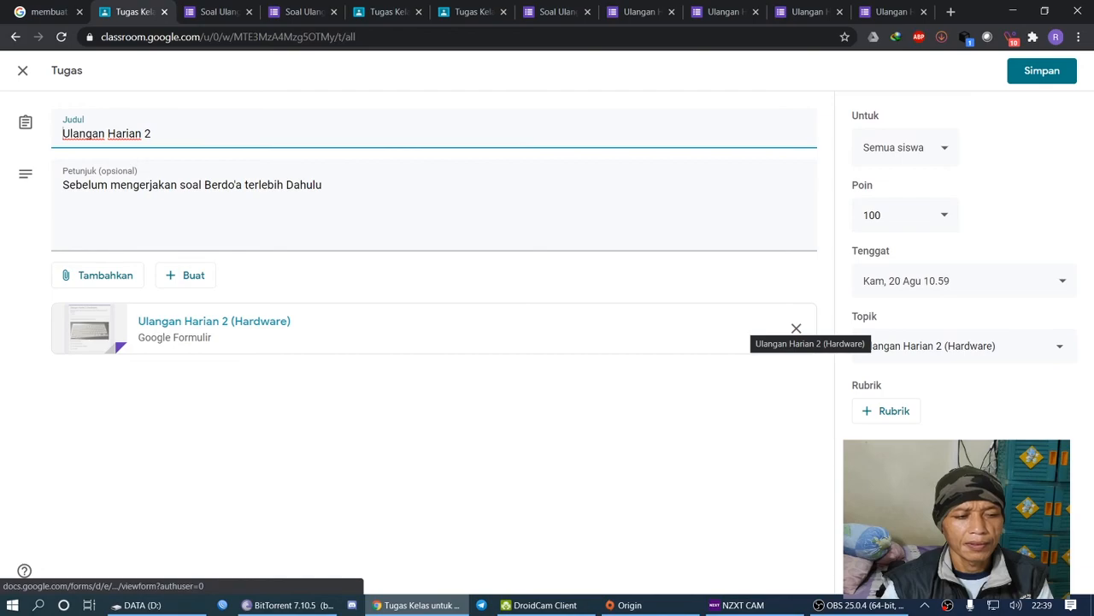
{"action": "left_click", "coordinate": [752, 329]}
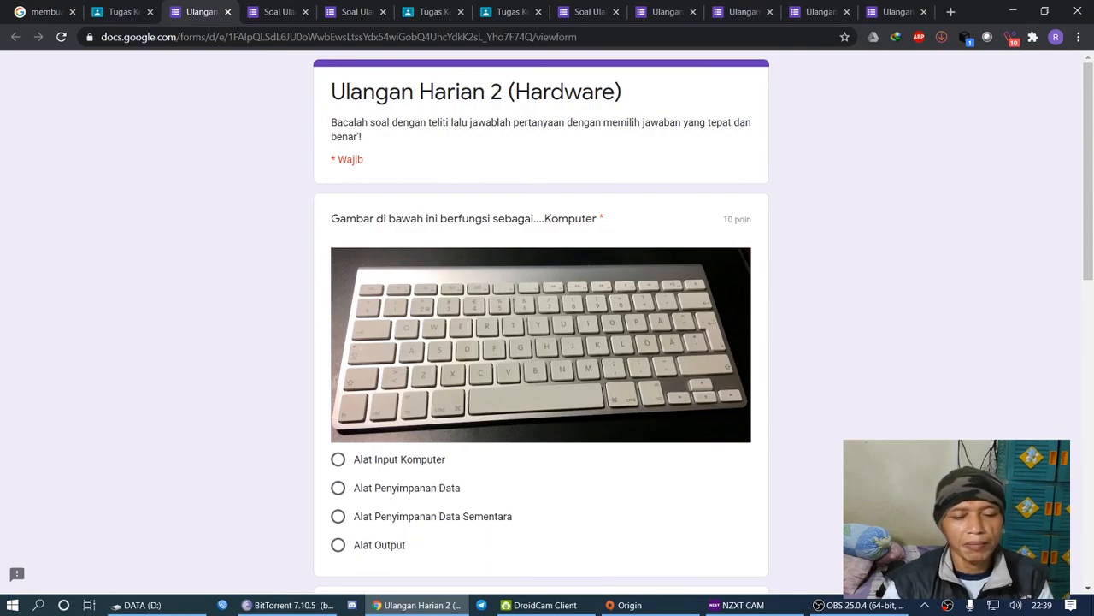
{"action": "scroll", "coordinate": [541, 325], "scroll_direction": "down", "scroll_amount": 2}
{"action": "scroll", "coordinate": [541, 325], "scroll_direction": "up", "scroll_amount": 2}
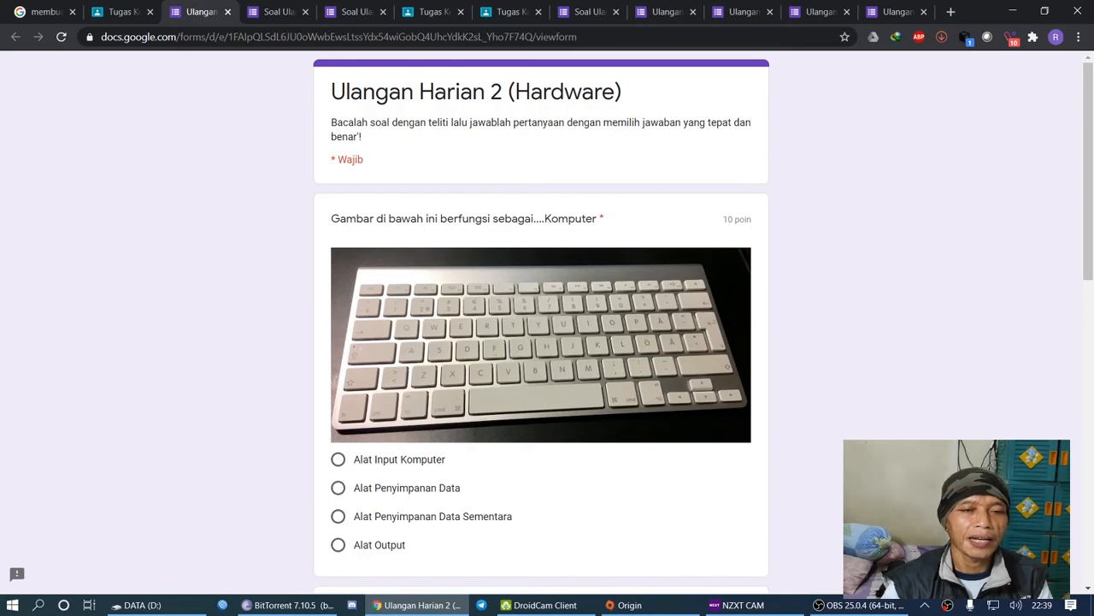
Close the Ulangan Harian 1 draft and go through the class list back to the class 7A forum
{"action": "left_click", "coordinate": [512, 11]}
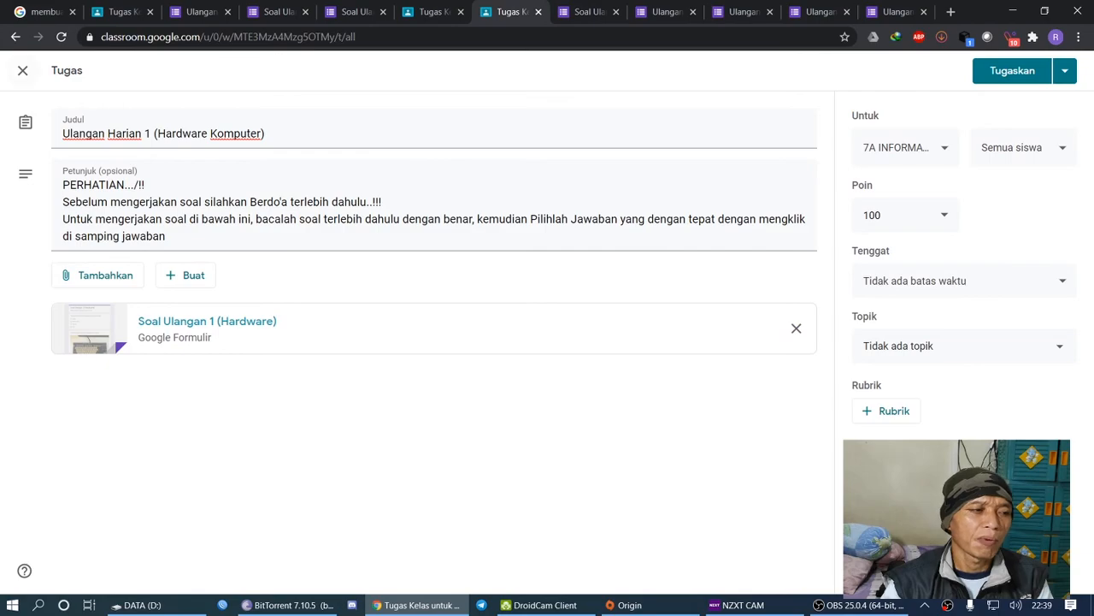
{"action": "left_click", "coordinate": [23, 71]}
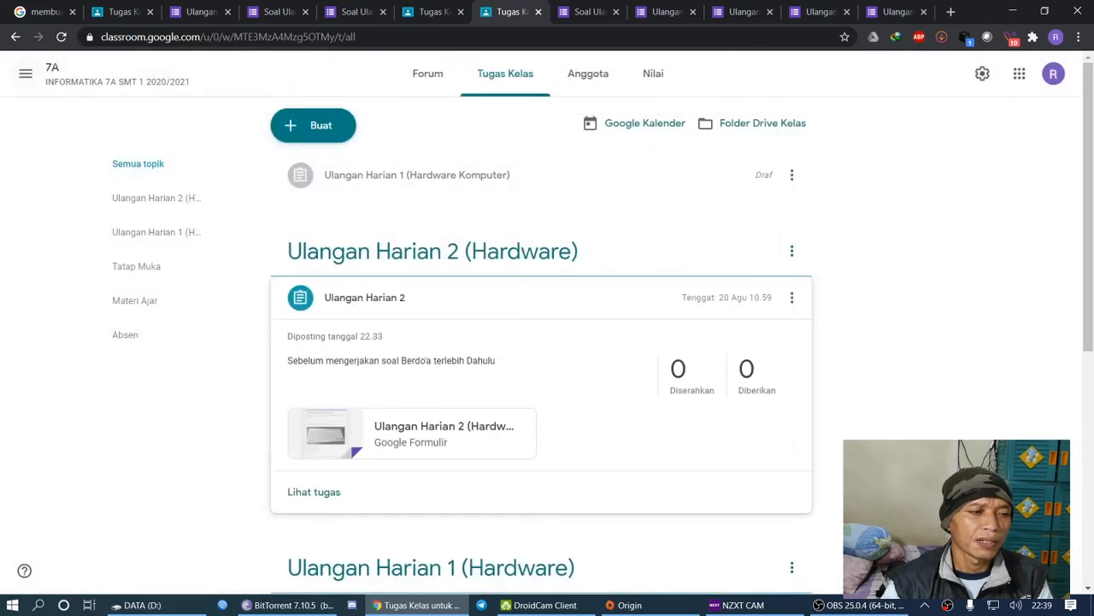
{"action": "left_click", "coordinate": [25, 73]}
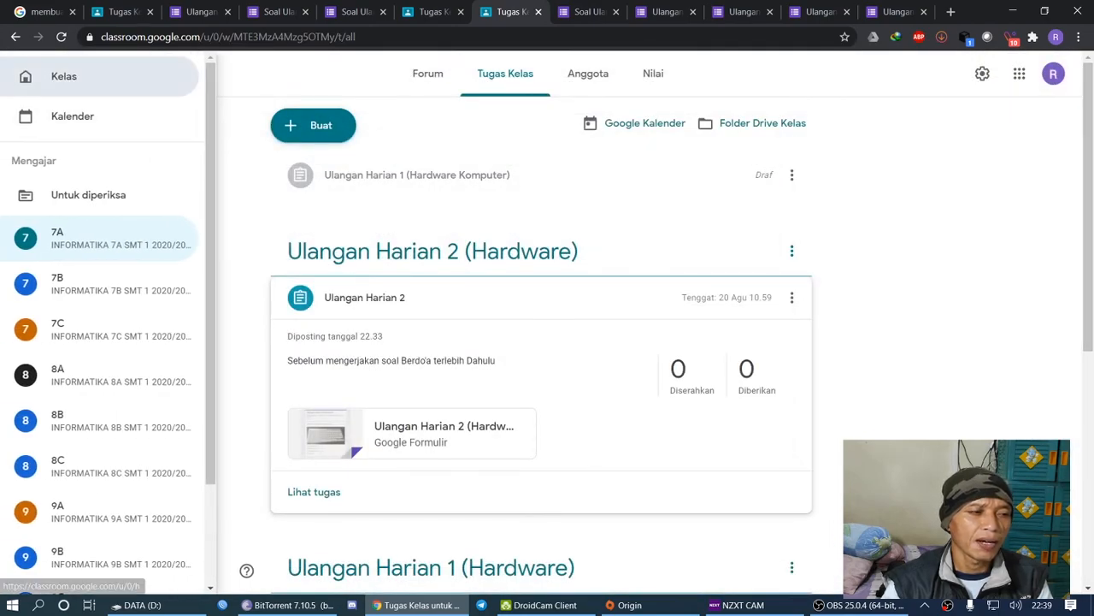
{"action": "left_click", "coordinate": [63, 76]}
{"action": "left_click", "coordinate": [38, 136]}
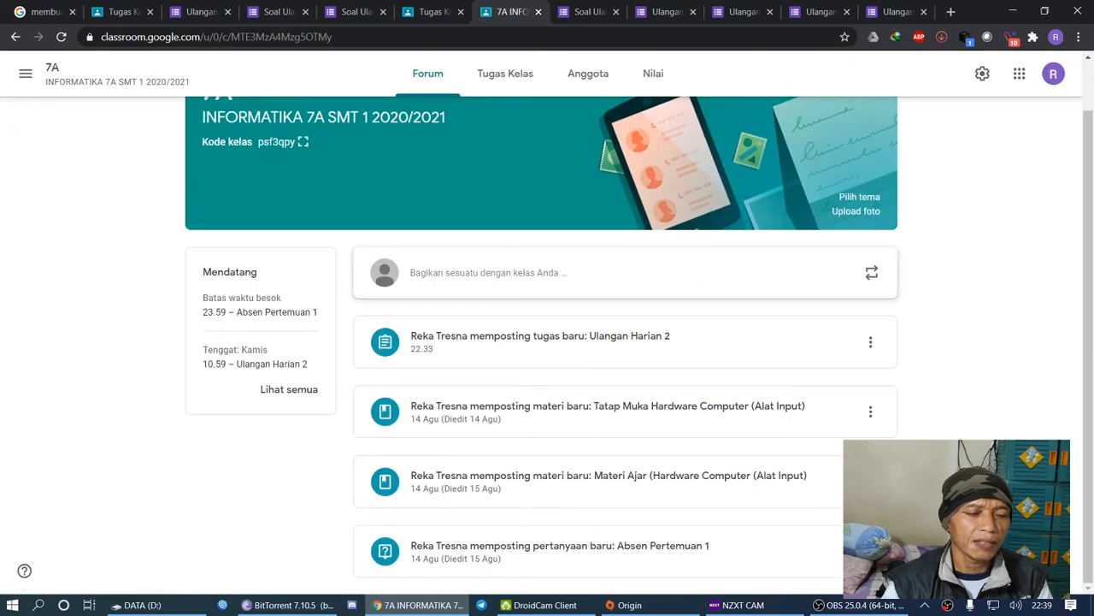
Open class 7A's classwork, expand Ulangan Harian 2, open the assignment for editing and close it without changes
{"action": "scroll", "coordinate": [547, 342], "scroll_direction": "up", "scroll_amount": 1}
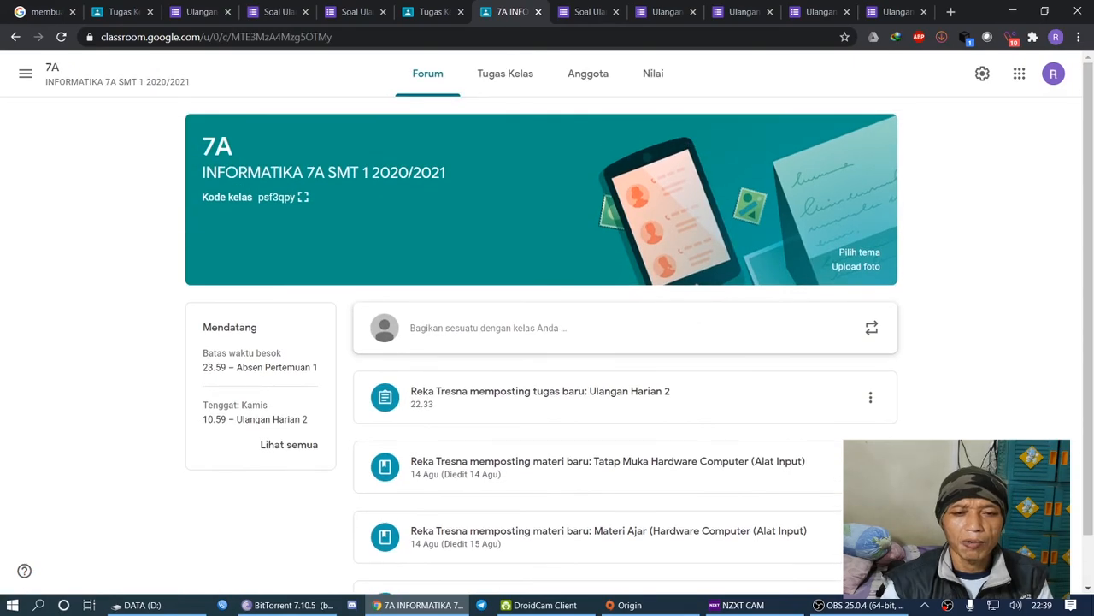
{"action": "left_click", "coordinate": [505, 74]}
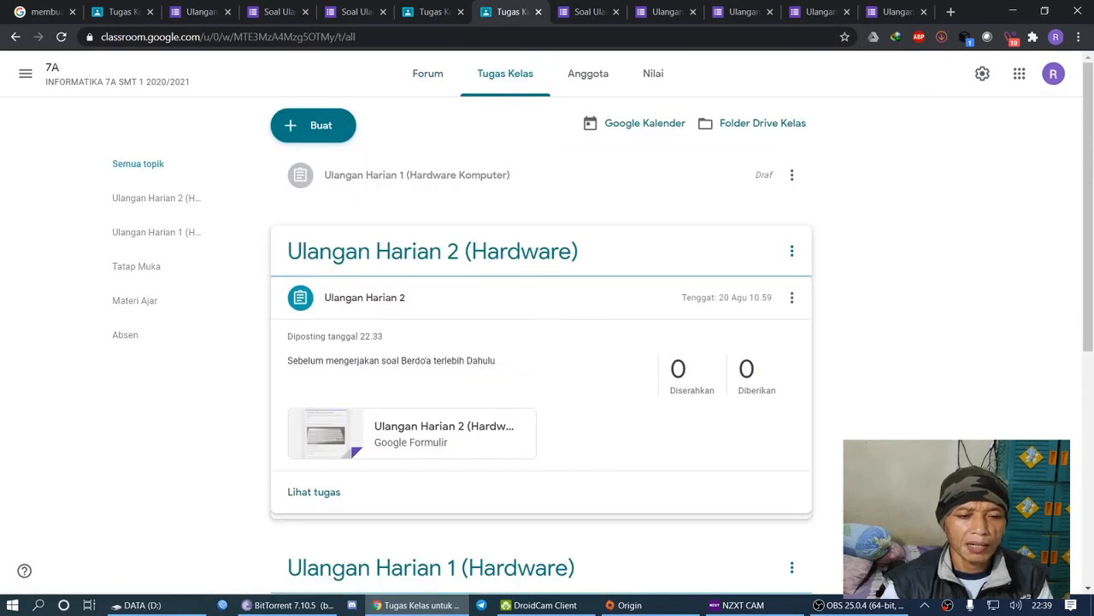
{"action": "left_click", "coordinate": [513, 298]}
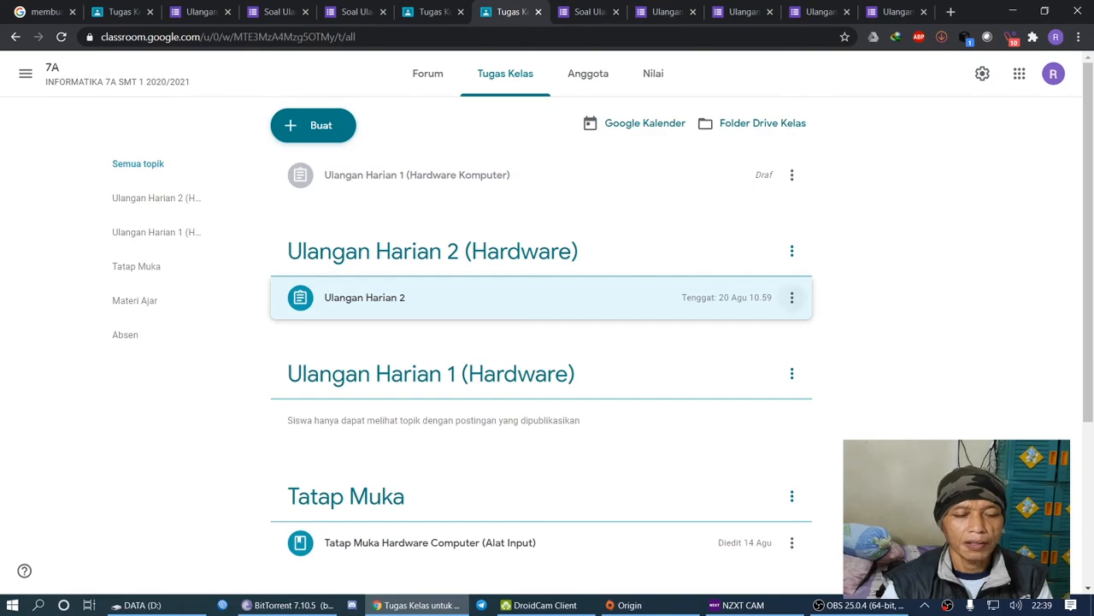
{"action": "left_click", "coordinate": [792, 298]}
{"action": "left_click", "coordinate": [798, 329]}
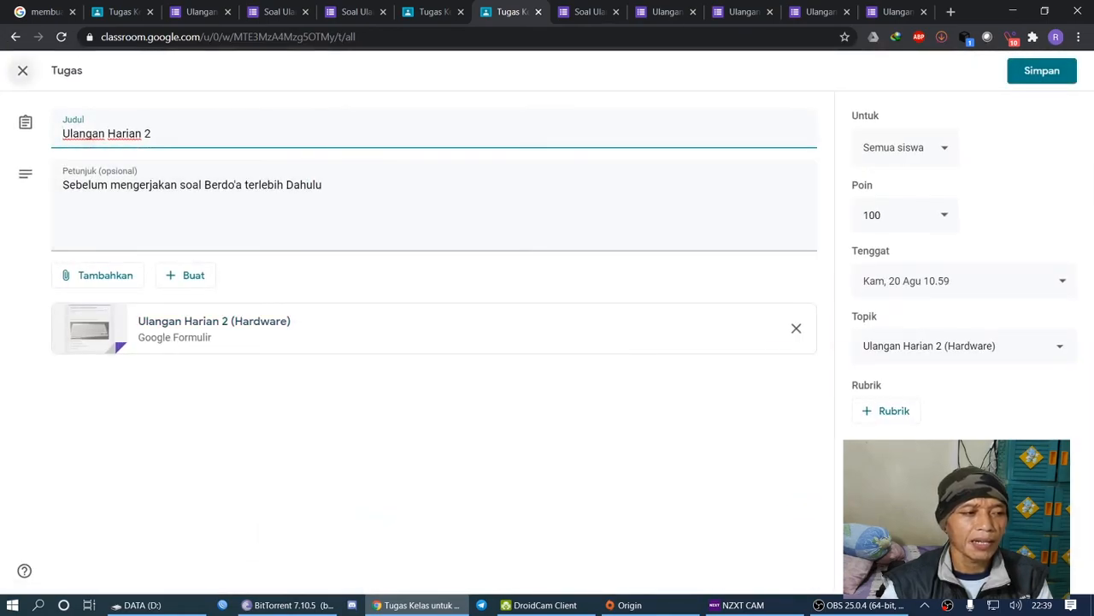
{"action": "left_click", "coordinate": [23, 71]}
Reopen the Ulangan Harian 2 assignment for editing and bring up its attached quiz in the form editor
{"action": "left_click", "coordinate": [792, 251]}
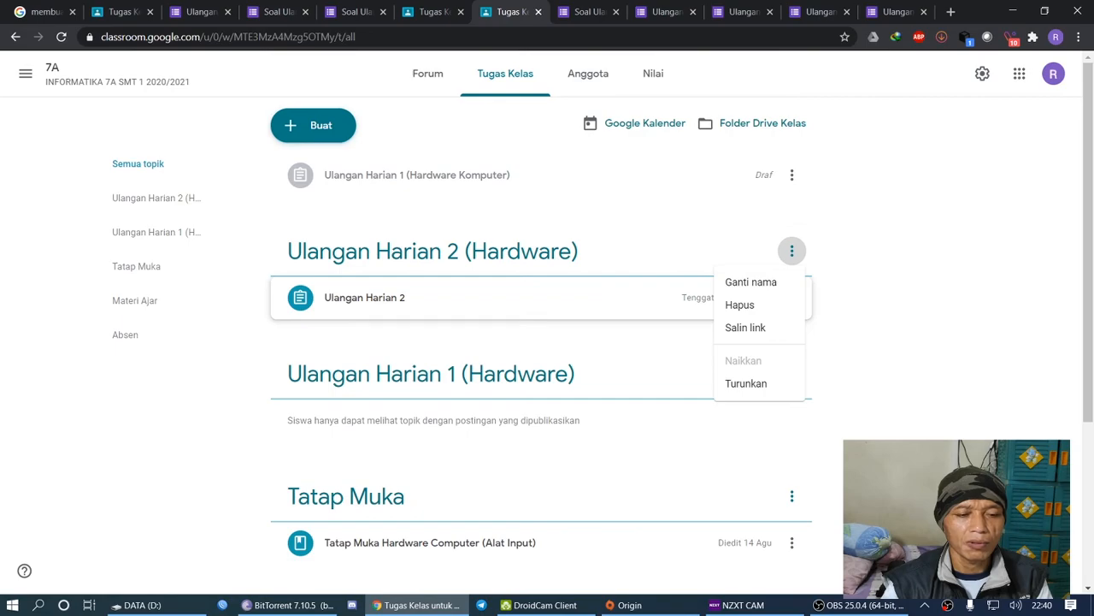
{"action": "left_click", "coordinate": [650, 298]}
{"action": "left_click", "coordinate": [792, 297]}
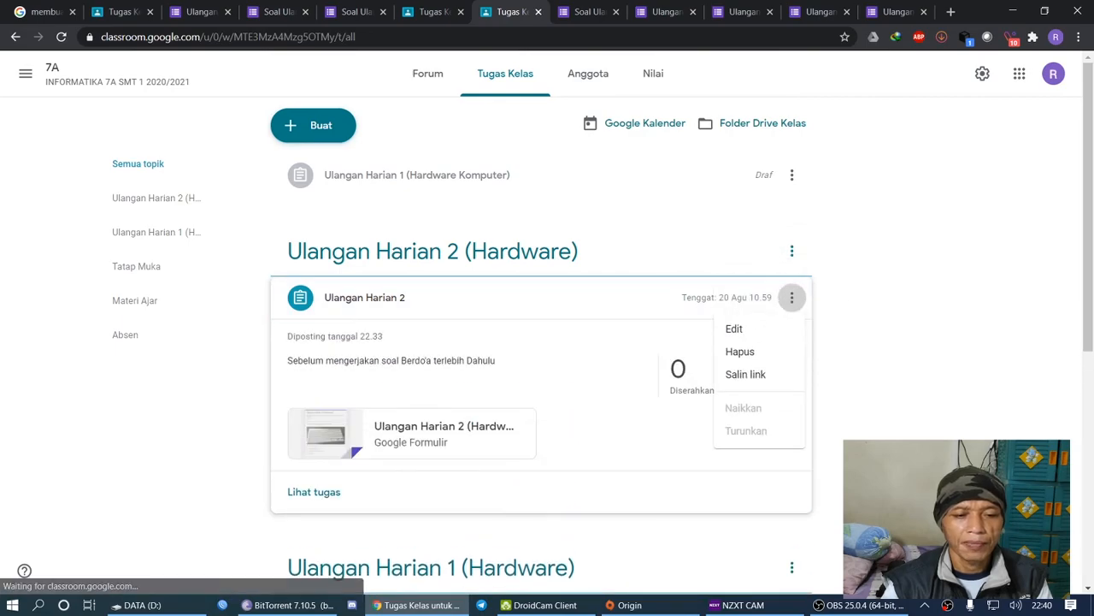
{"action": "left_click", "coordinate": [733, 328]}
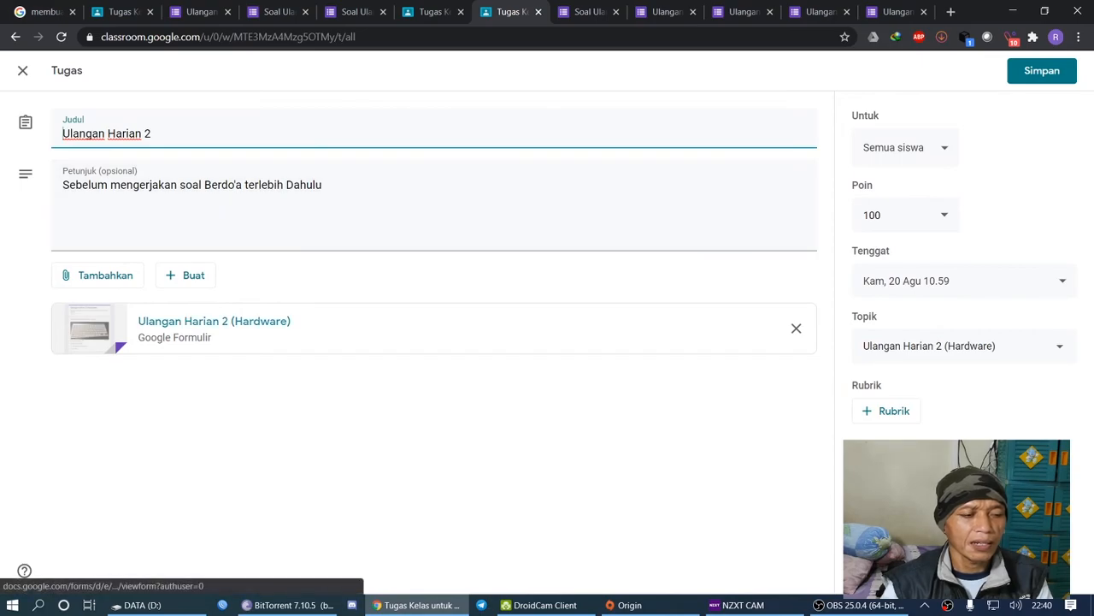
{"action": "left_click", "coordinate": [192, 323]}
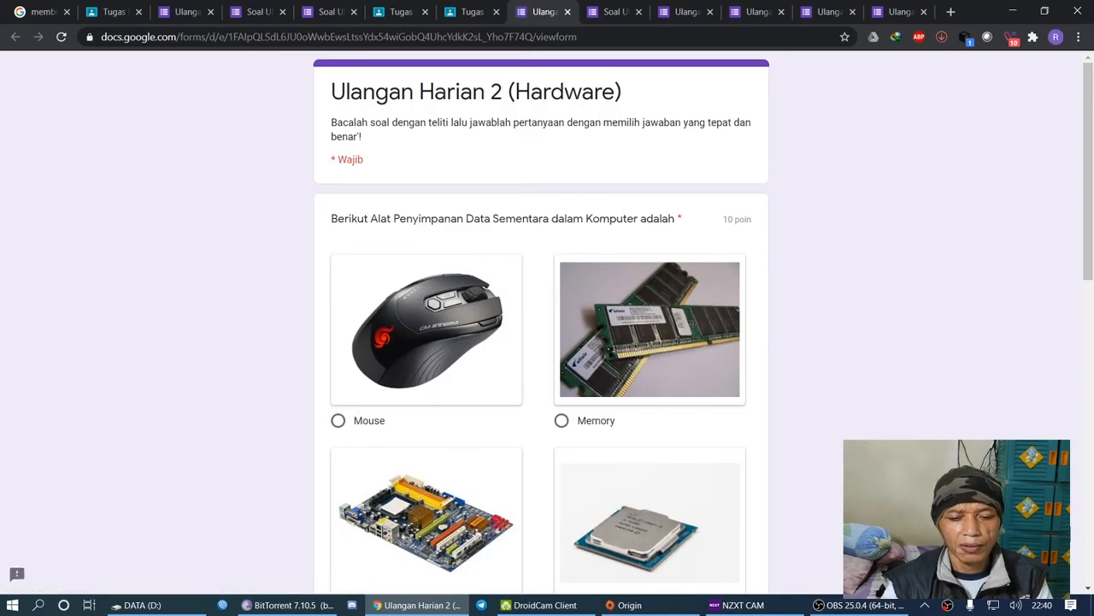
{"action": "left_click", "coordinate": [1045, 557]}
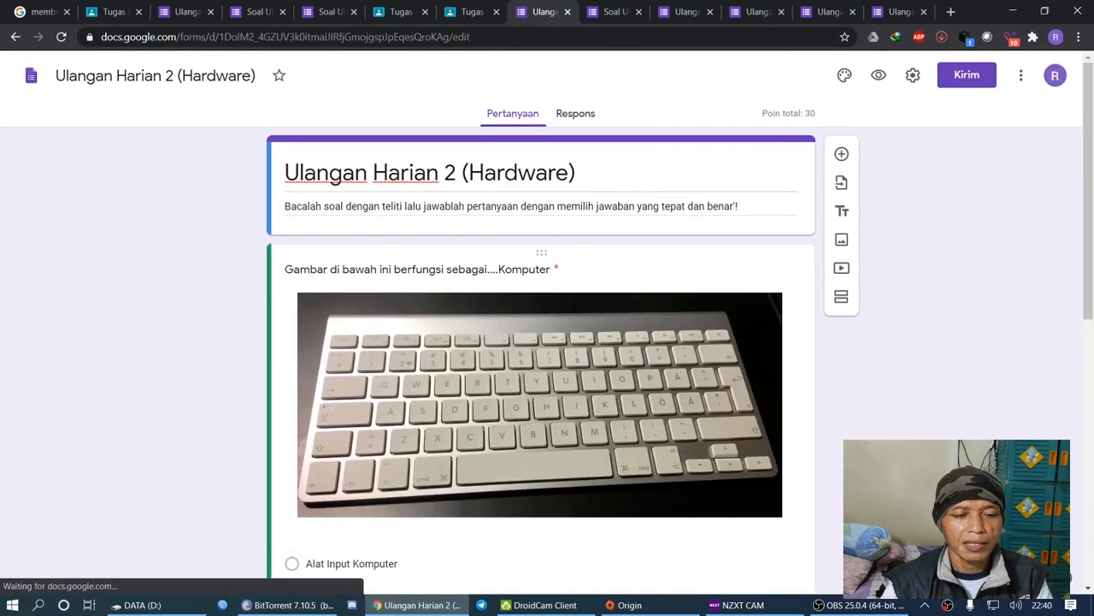
Look through the questions of the Ulangan Harian 2 (Hardware) quiz in the form editor and close the form
{"action": "scroll", "coordinate": [540, 359], "scroll_direction": "down", "scroll_amount": 10}
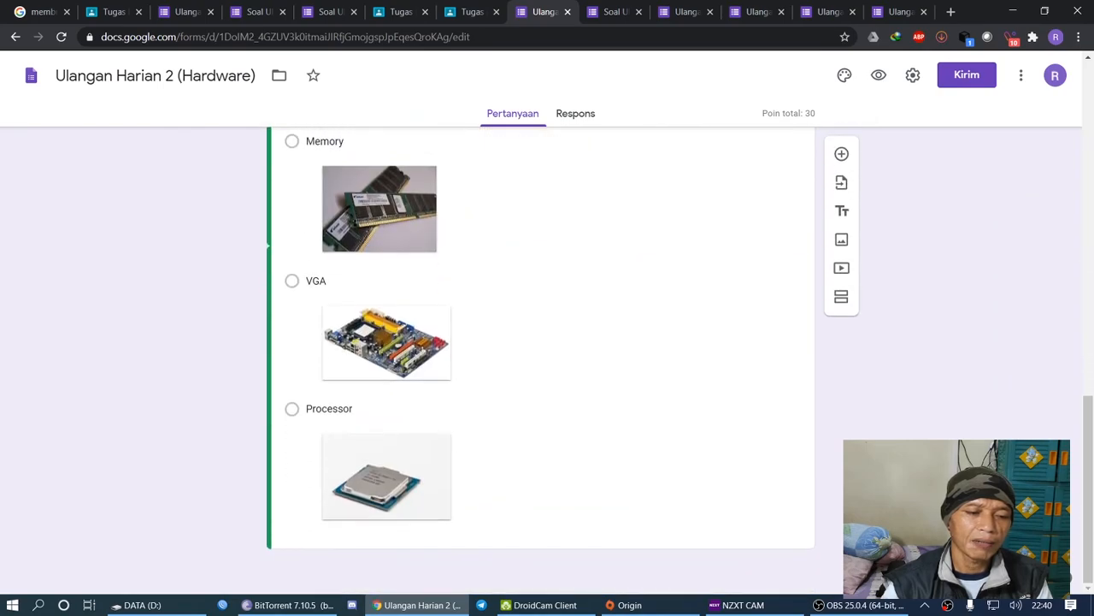
{"action": "scroll", "coordinate": [540, 360], "scroll_direction": "up", "scroll_amount": 8}
{"action": "scroll", "coordinate": [541, 359], "scroll_direction": "up", "scroll_amount": 3}
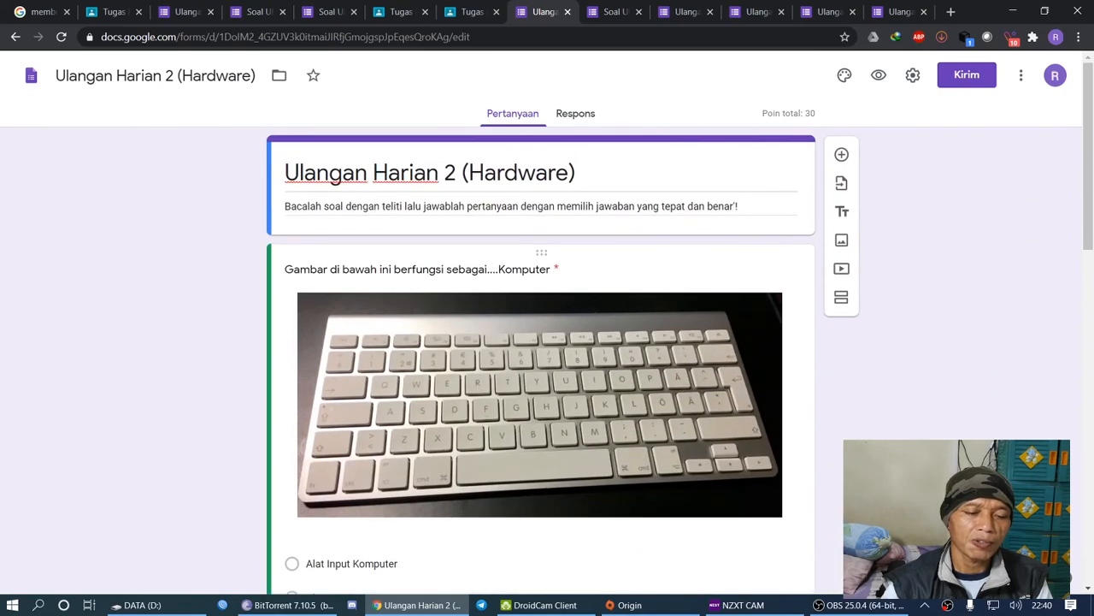
{"action": "scroll", "coordinate": [540, 359], "scroll_direction": "down", "scroll_amount": 5}
{"action": "scroll", "coordinate": [541, 359], "scroll_direction": "up", "scroll_amount": 2}
{"action": "scroll", "coordinate": [541, 360], "scroll_direction": "up", "scroll_amount": 3}
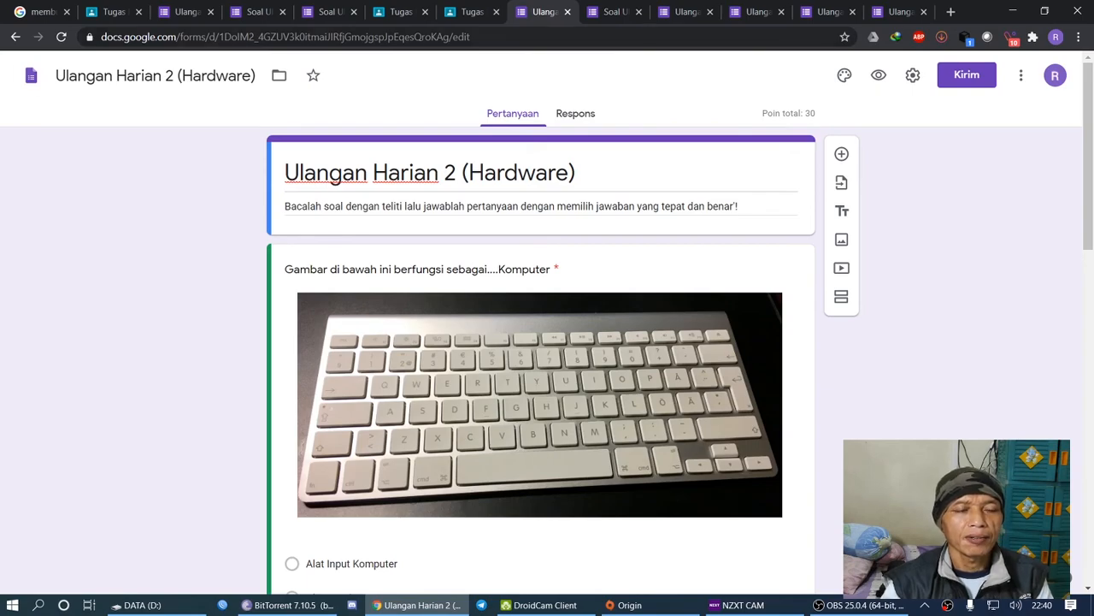
{"action": "left_click", "coordinate": [567, 11]}
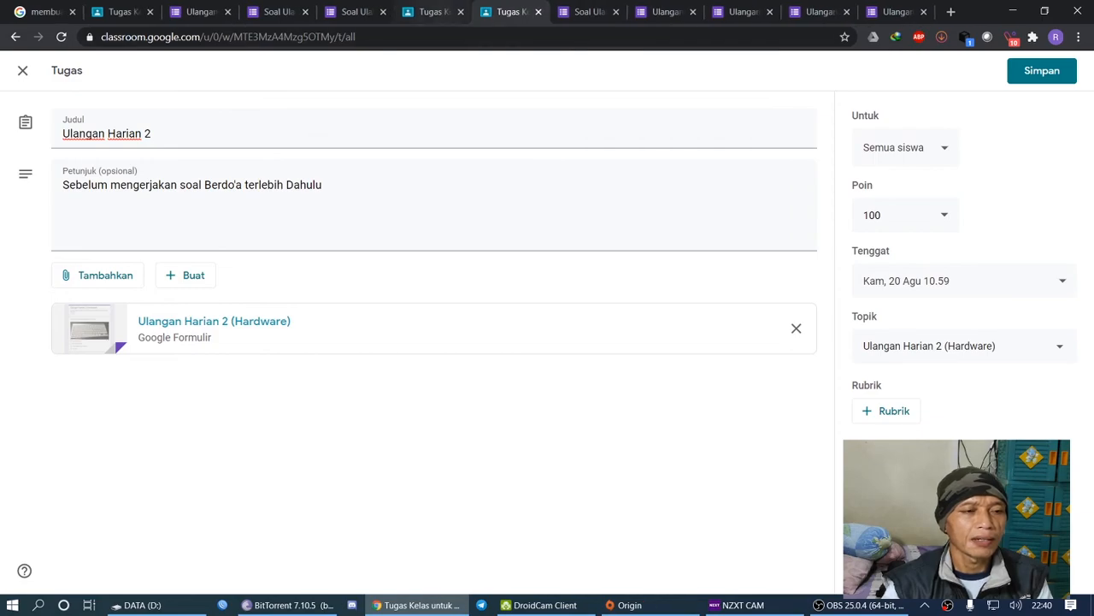
Close the assignment editor open in the other Classroom tab and go to the class 7A forum
{"action": "left_click", "coordinate": [431, 11]}
{"action": "left_click", "coordinate": [22, 70]}
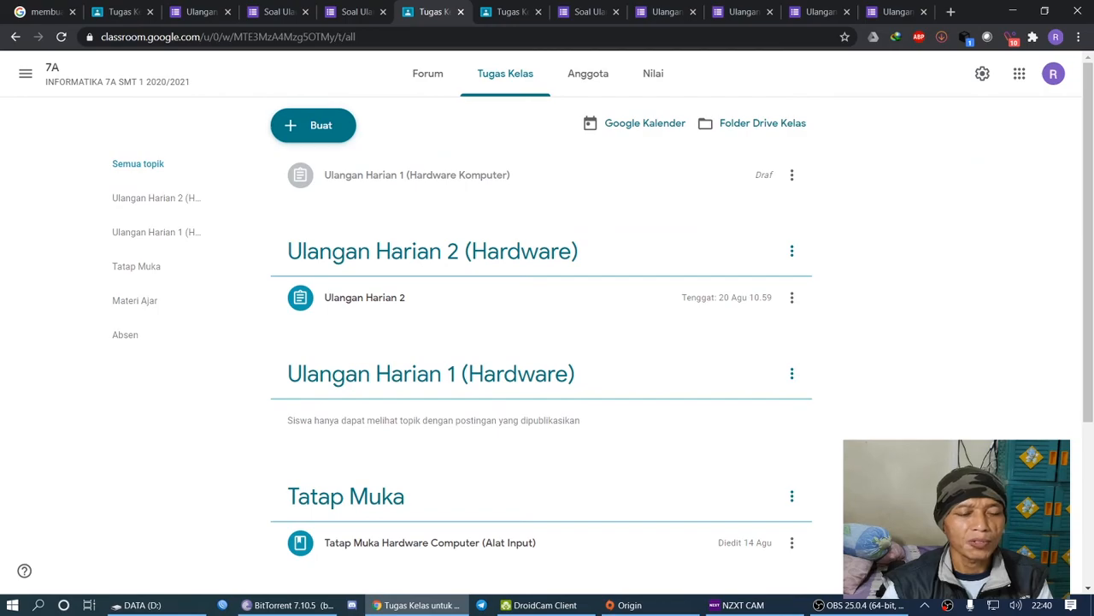
{"action": "left_click", "coordinate": [24, 74]}
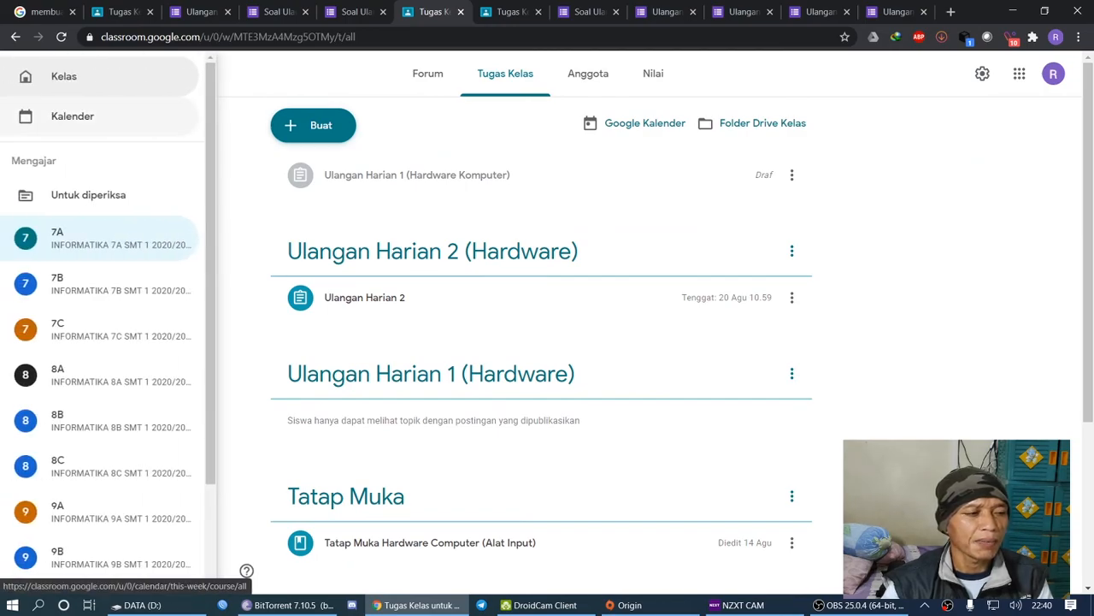
{"action": "left_click", "coordinate": [427, 73]}
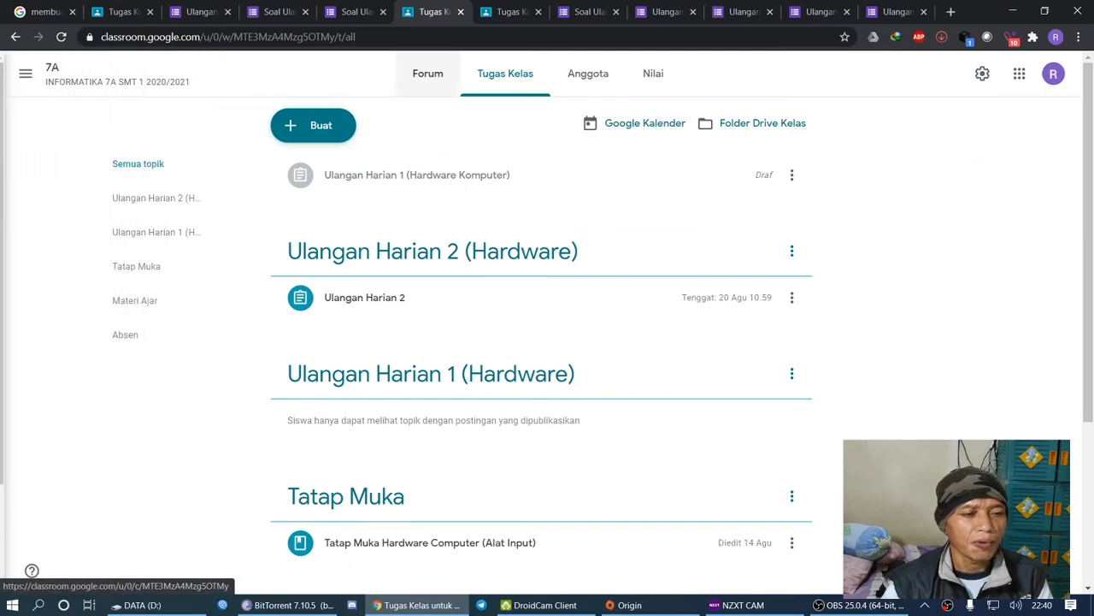
{"action": "left_click", "coordinate": [428, 73]}
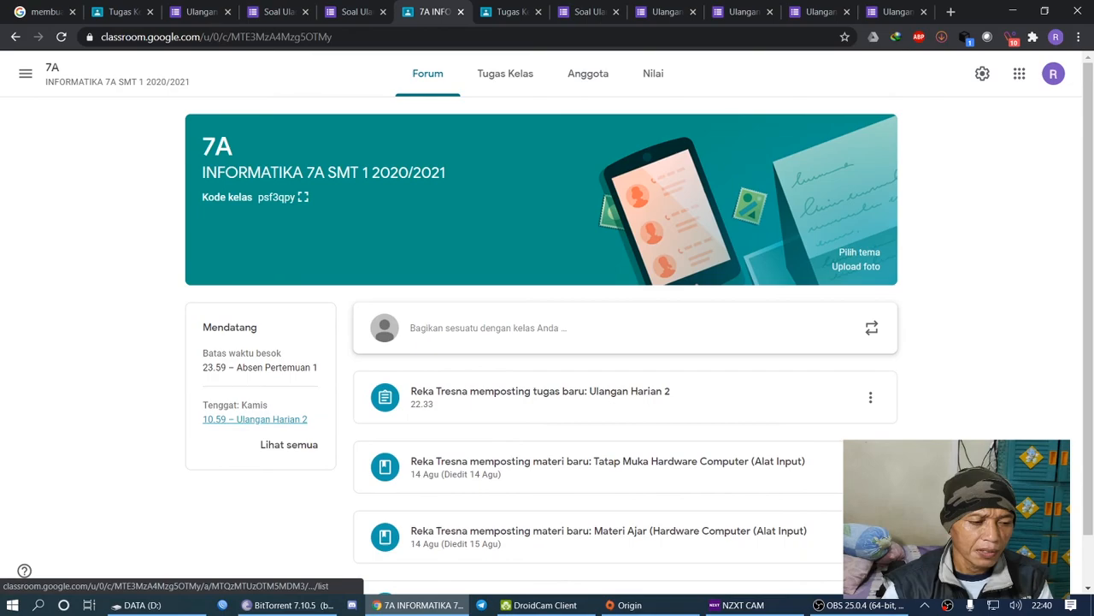
Open the student work page of the upcoming Ulangan Harian 2 and view its attached quiz in the student-facing form
{"action": "left_click", "coordinate": [254, 419]}
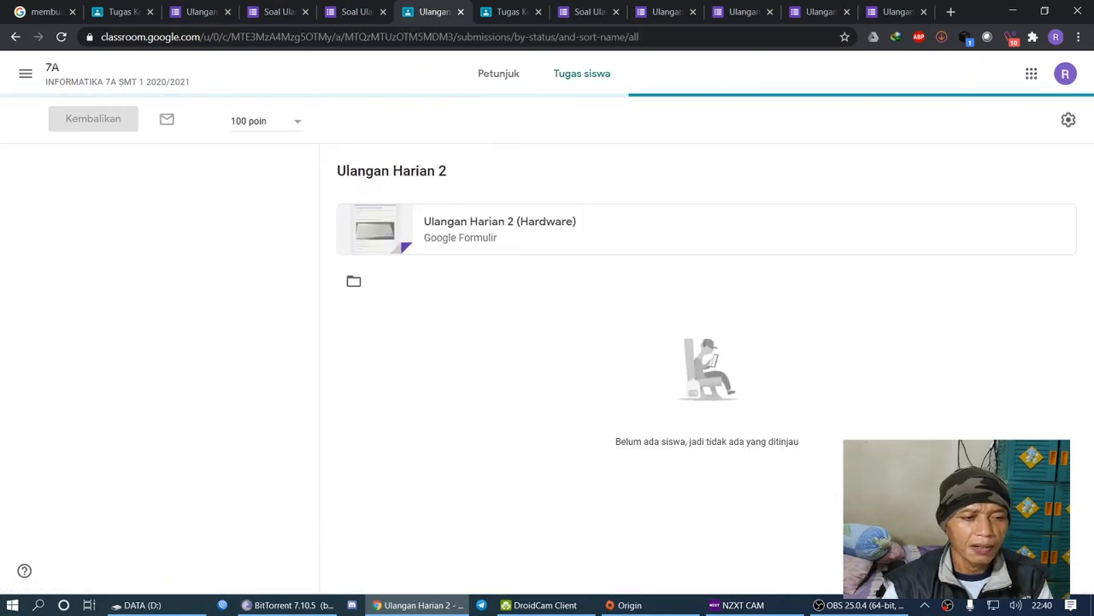
{"action": "left_click", "coordinate": [501, 264]}
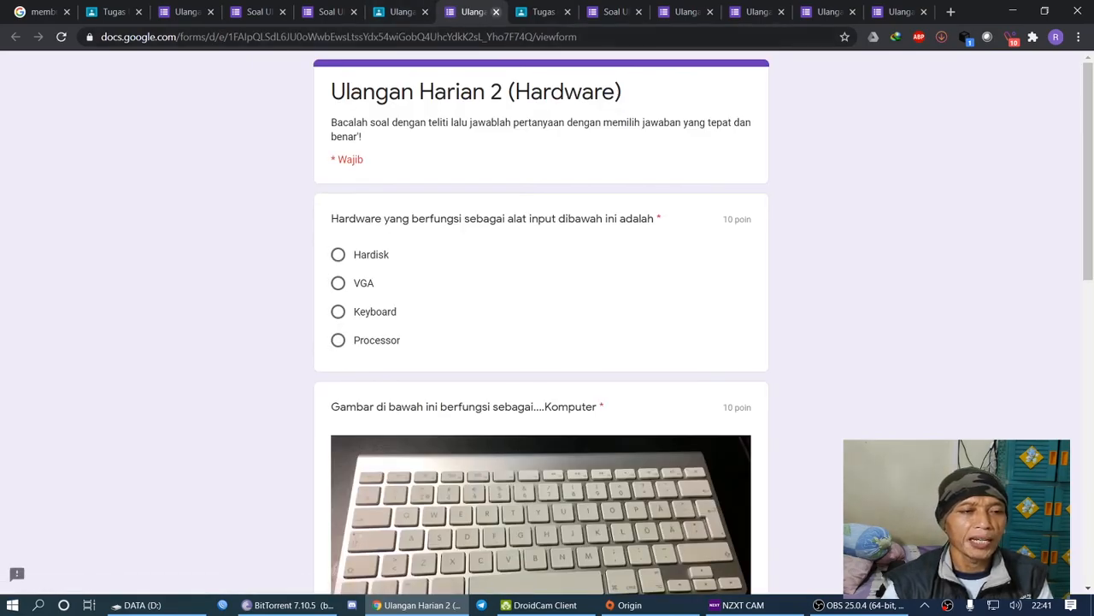
{"action": "left_click", "coordinate": [496, 11]}
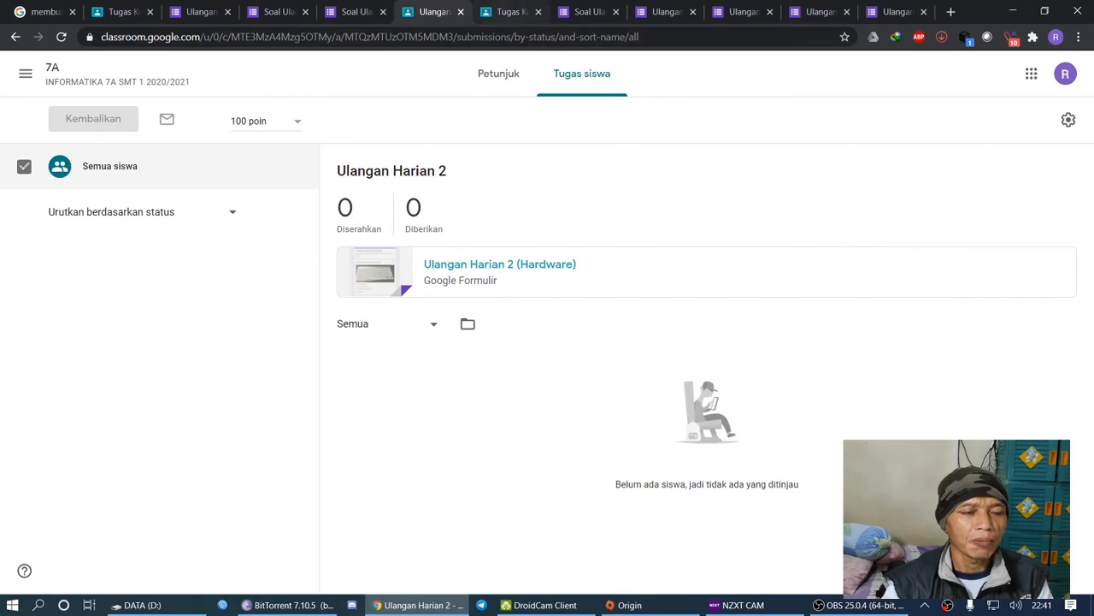
{"action": "key", "text": "ctrl+Tab"}
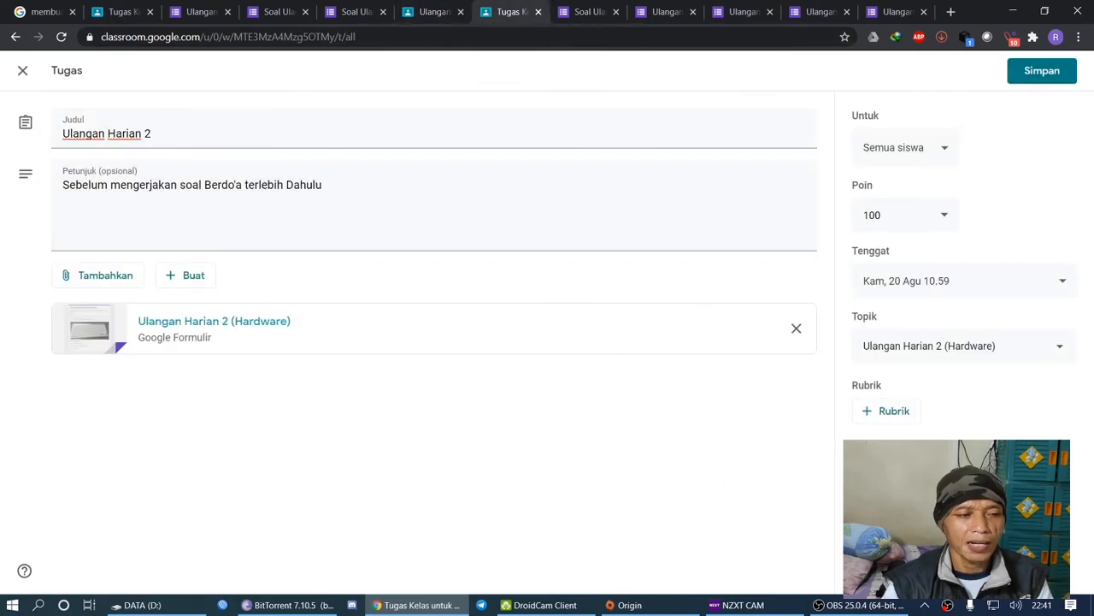
{"action": "key", "text": "ctrl+shift+Tab"}
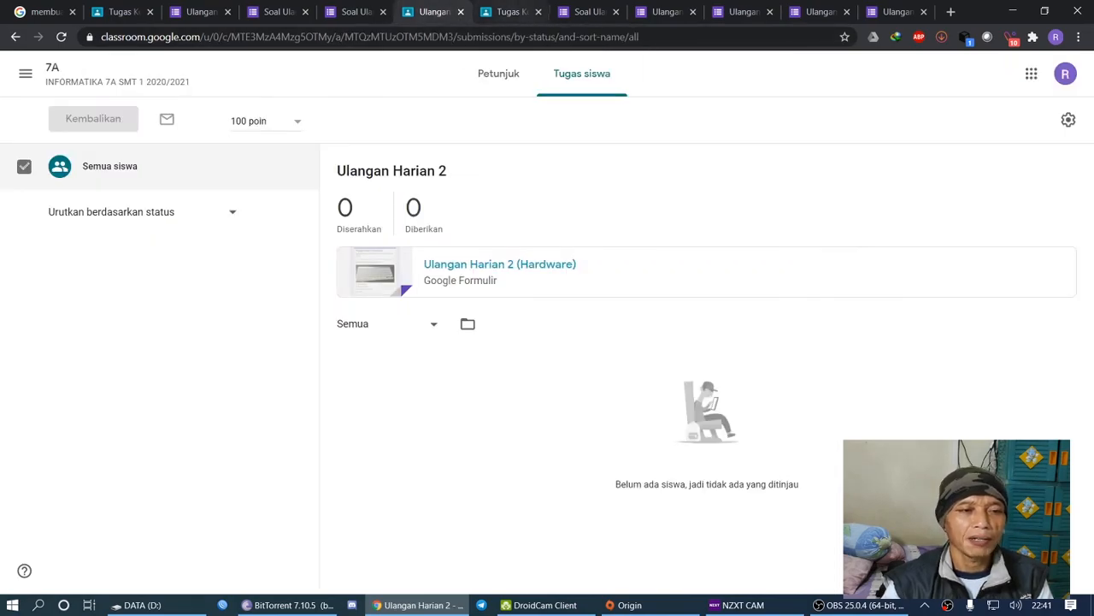
{"action": "key", "text": "ctrl+Tab"}
{"action": "key", "text": "ctrl+shift+Tab"}
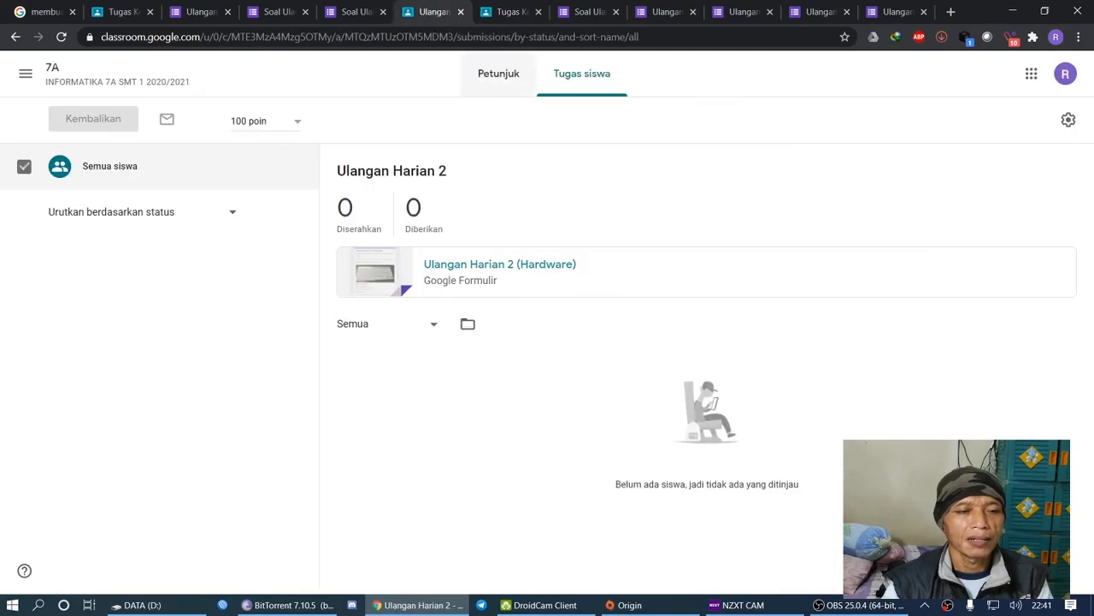
Return through the class list to class 7A's classwork and look over its topics and assignments
{"action": "left_click", "coordinate": [25, 73]}
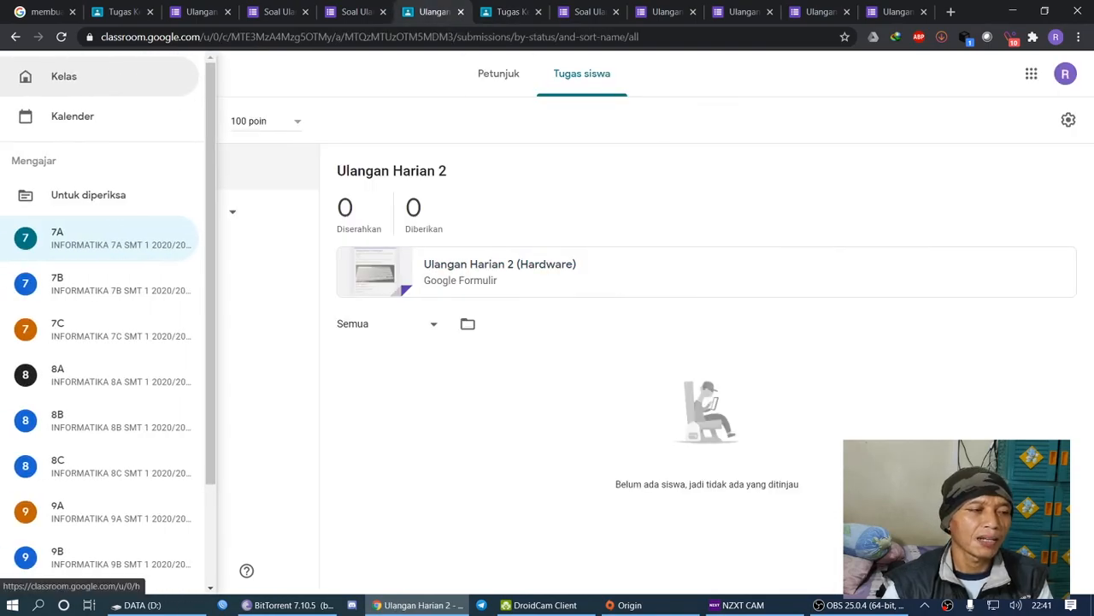
{"action": "left_click", "coordinate": [65, 76]}
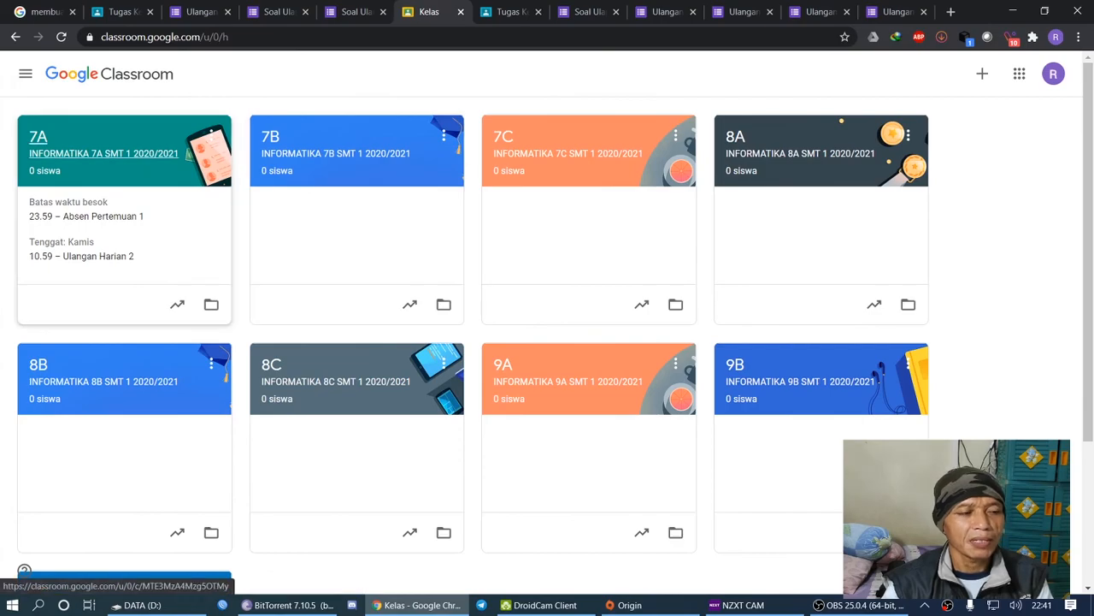
{"action": "left_click", "coordinate": [103, 154]}
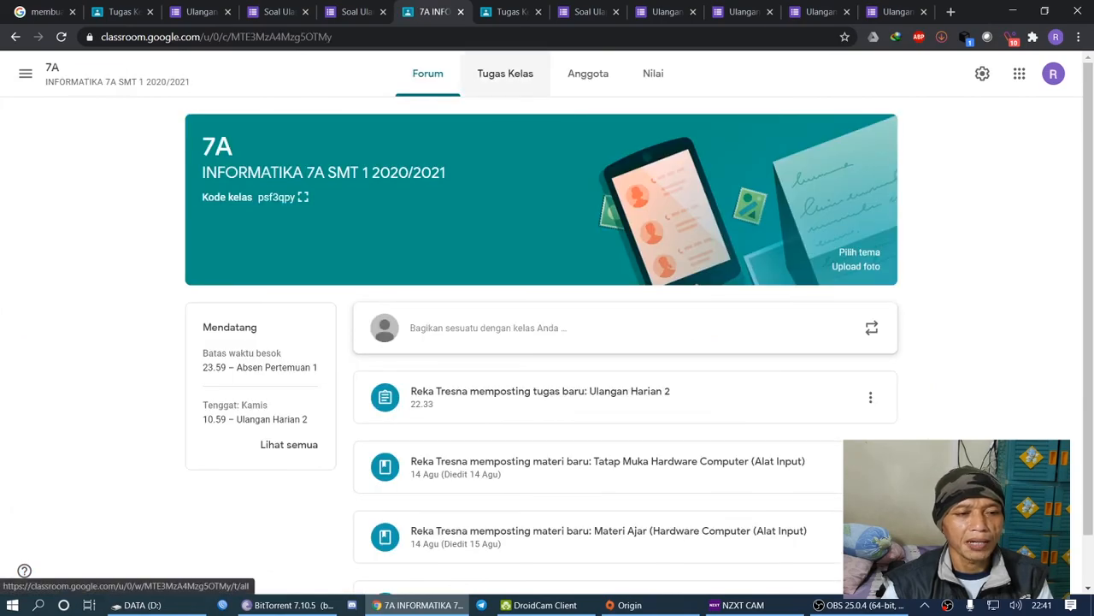
{"action": "left_click", "coordinate": [505, 74]}
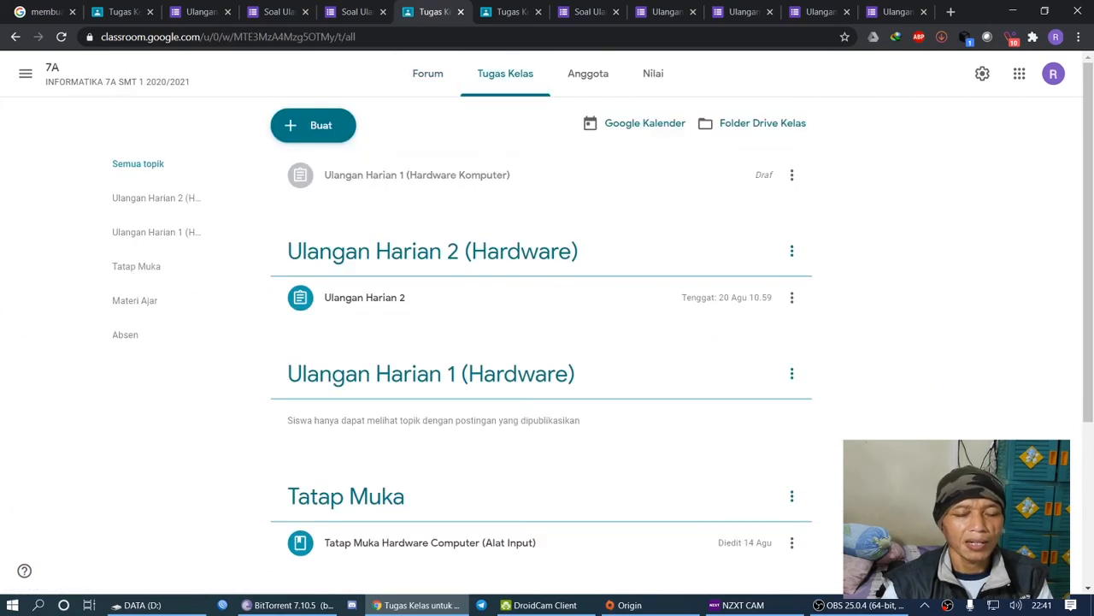
{"action": "scroll", "coordinate": [547, 342], "scroll_direction": "down", "scroll_amount": 1}
{"action": "scroll", "coordinate": [547, 342], "scroll_direction": "down", "scroll_amount": 2}
{"action": "scroll", "coordinate": [547, 342], "scroll_direction": "up", "scroll_amount": 3}
{"action": "scroll", "coordinate": [547, 342], "scroll_direction": "down", "scroll_amount": 1}
{"action": "scroll", "coordinate": [547, 342], "scroll_direction": "up", "scroll_amount": 1}
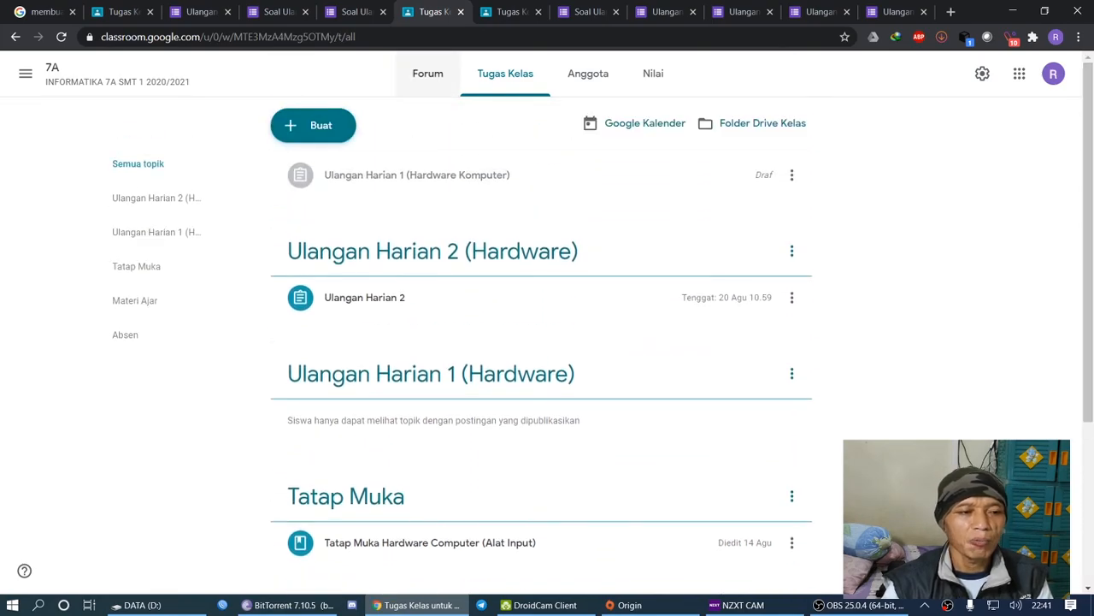
Check Ulangan Harian 2's instructions and attached quiz from the class 7A forum and return to the class list
{"action": "left_click", "coordinate": [427, 74]}
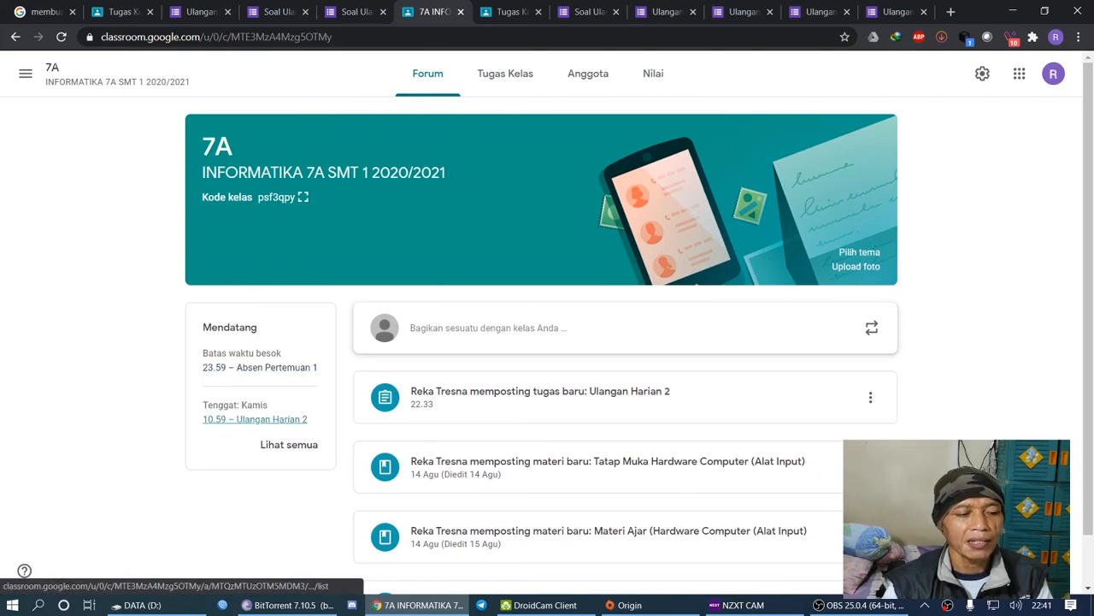
{"action": "left_click", "coordinate": [255, 419]}
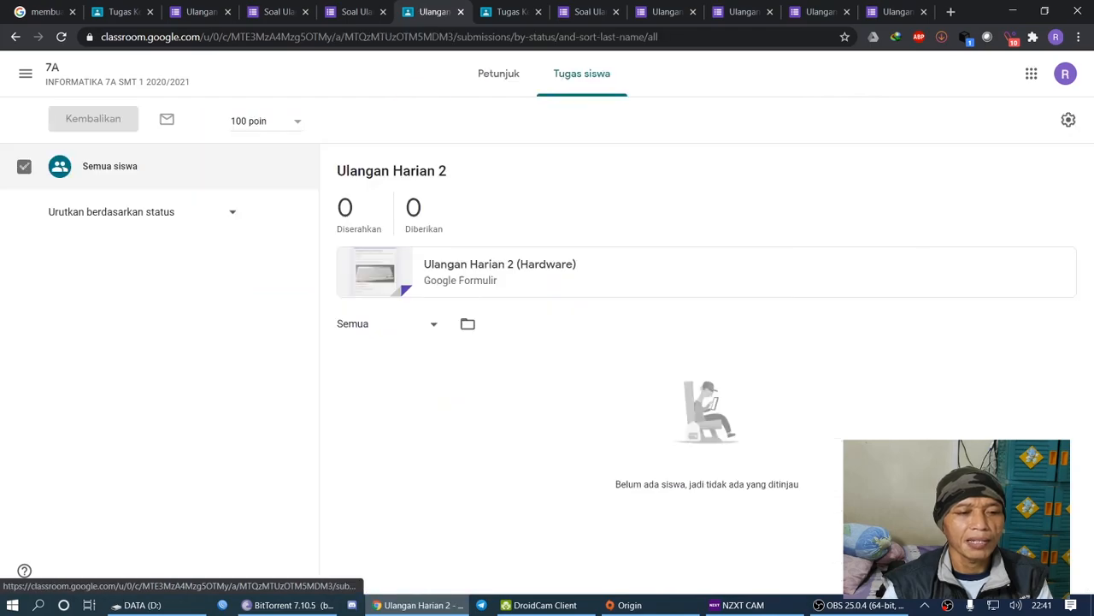
{"action": "left_click", "coordinate": [498, 74]}
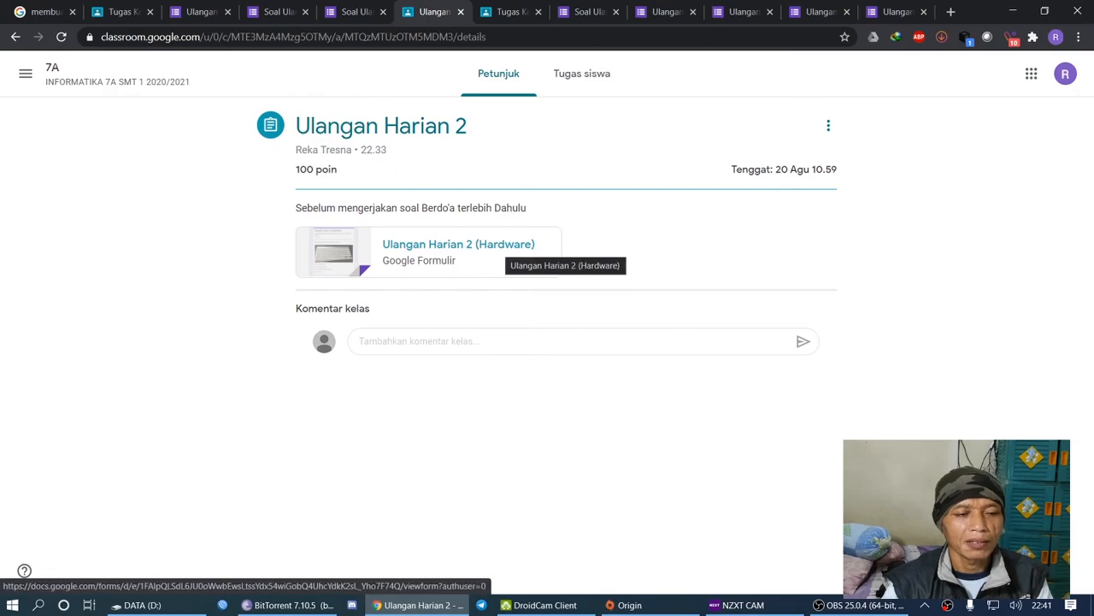
{"action": "left_click", "coordinate": [497, 246]}
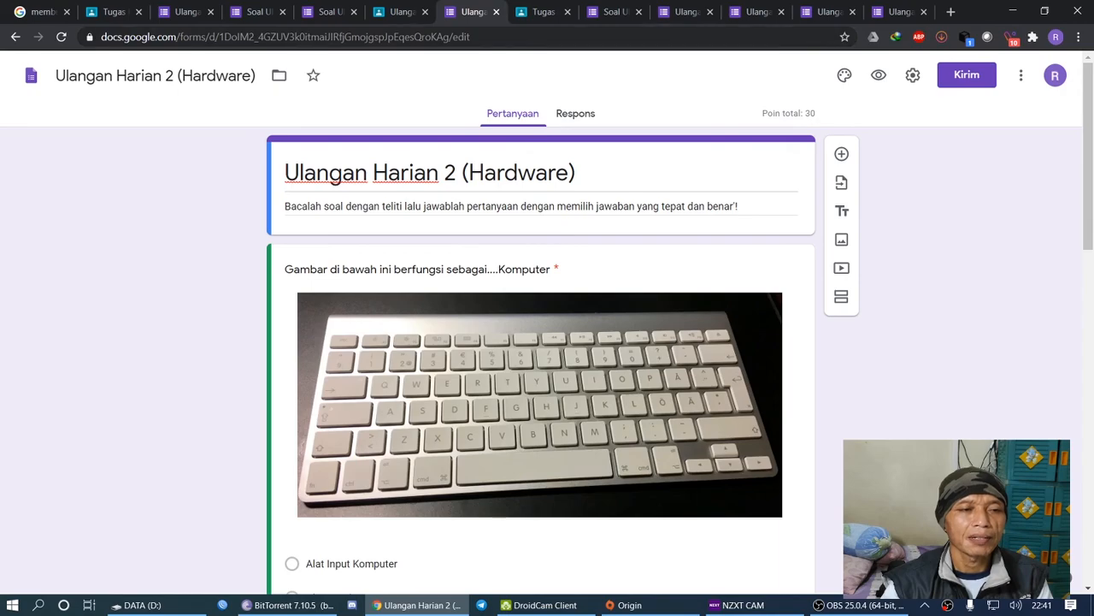
{"action": "left_click", "coordinate": [496, 11]}
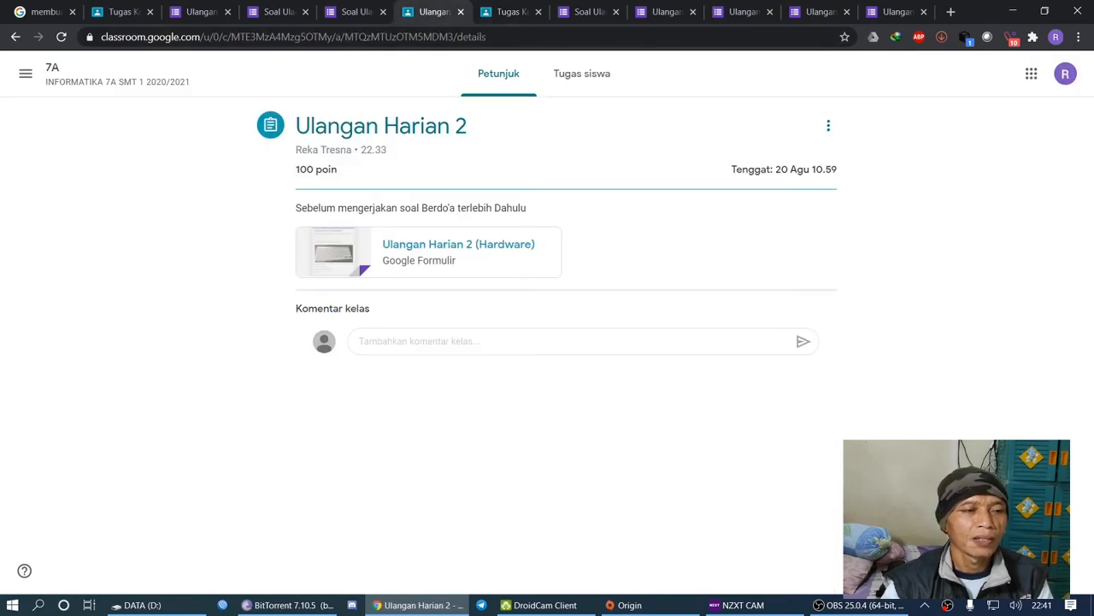
{"action": "left_click", "coordinate": [26, 74]}
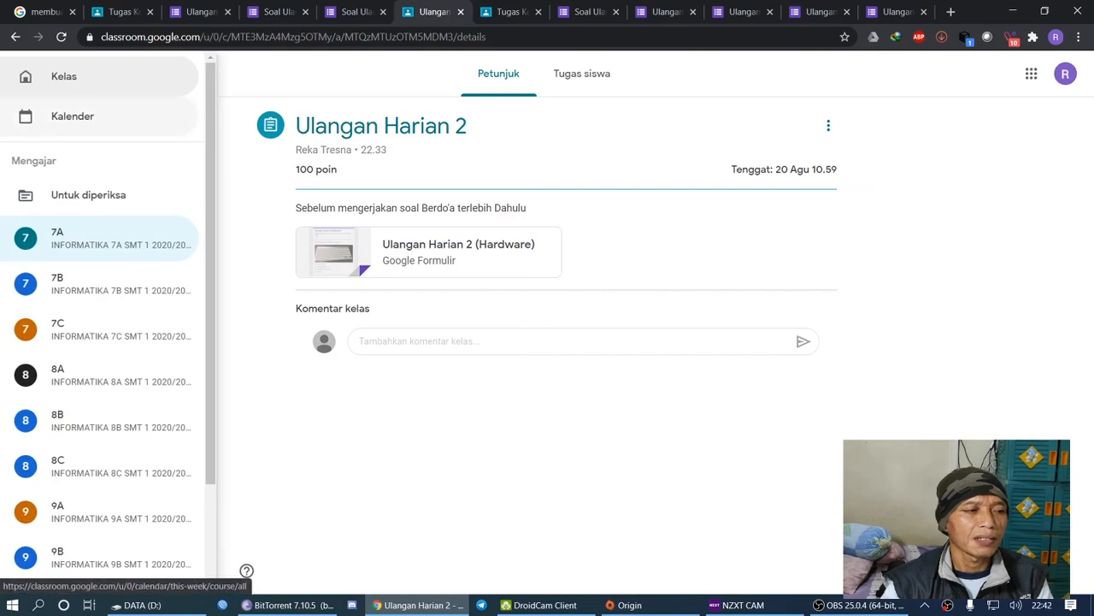
{"action": "left_click", "coordinate": [26, 74]}
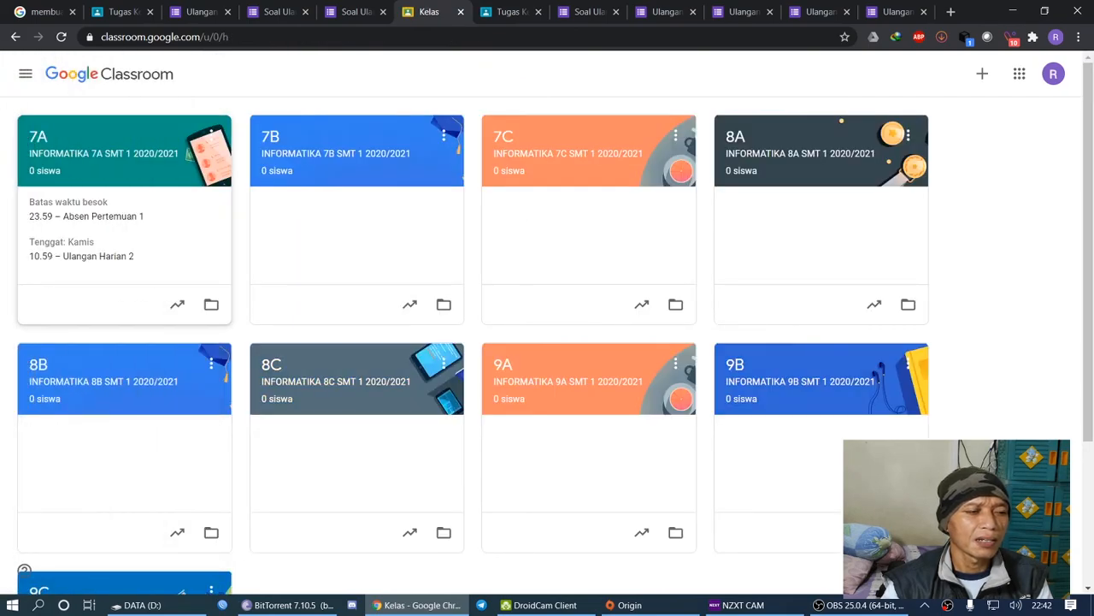
Open Ulangan Harian 2 from the 7A class card and compare its instructions page with its student work page
{"action": "left_click", "coordinate": [99, 256]}
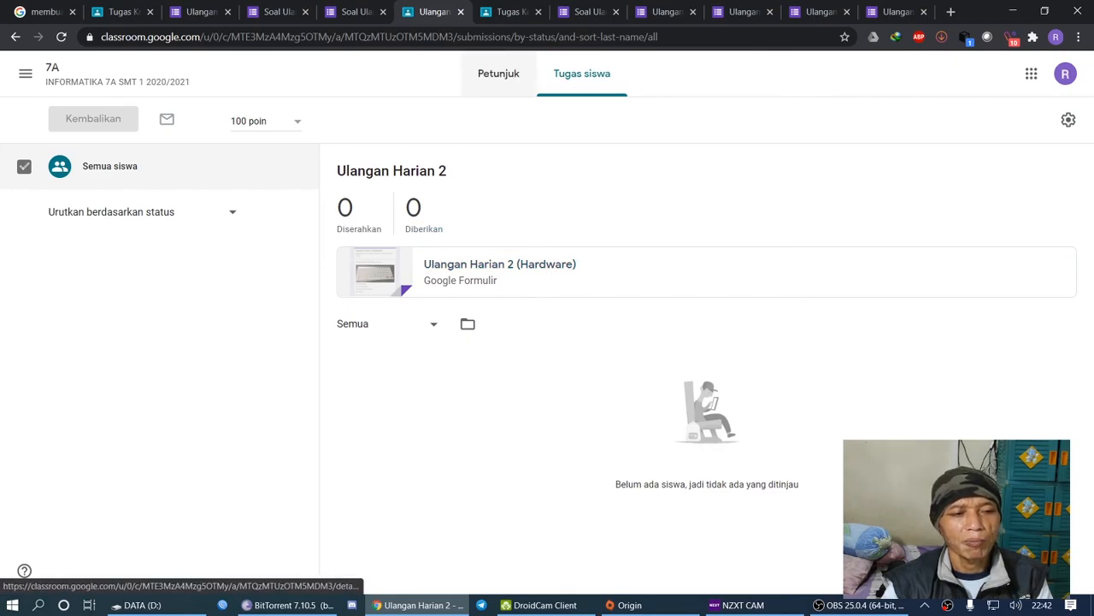
{"action": "left_click", "coordinate": [499, 74]}
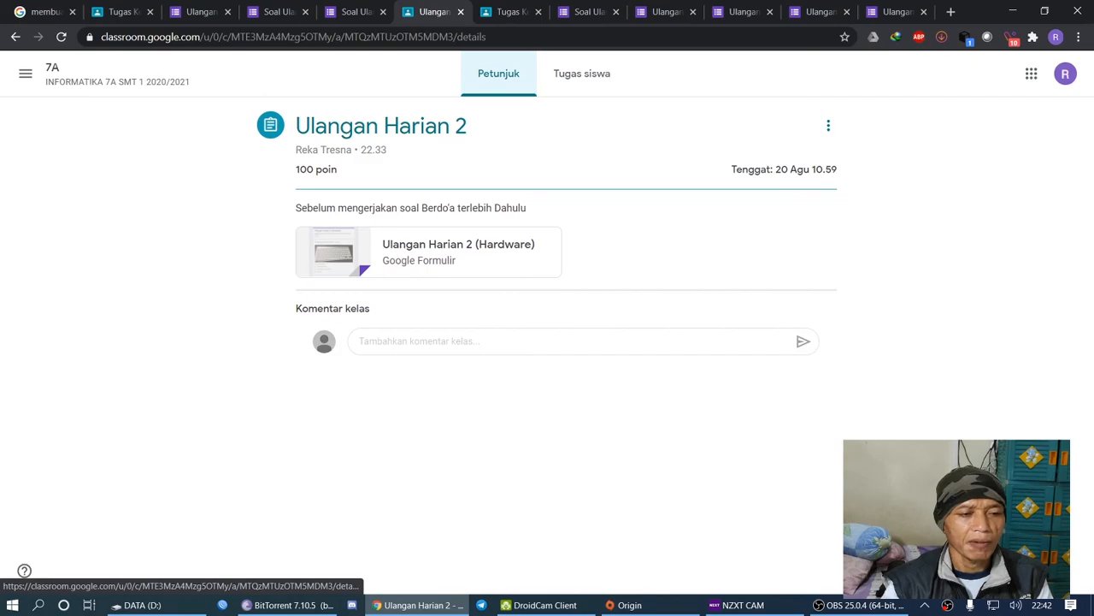
{"action": "left_click", "coordinate": [581, 74]}
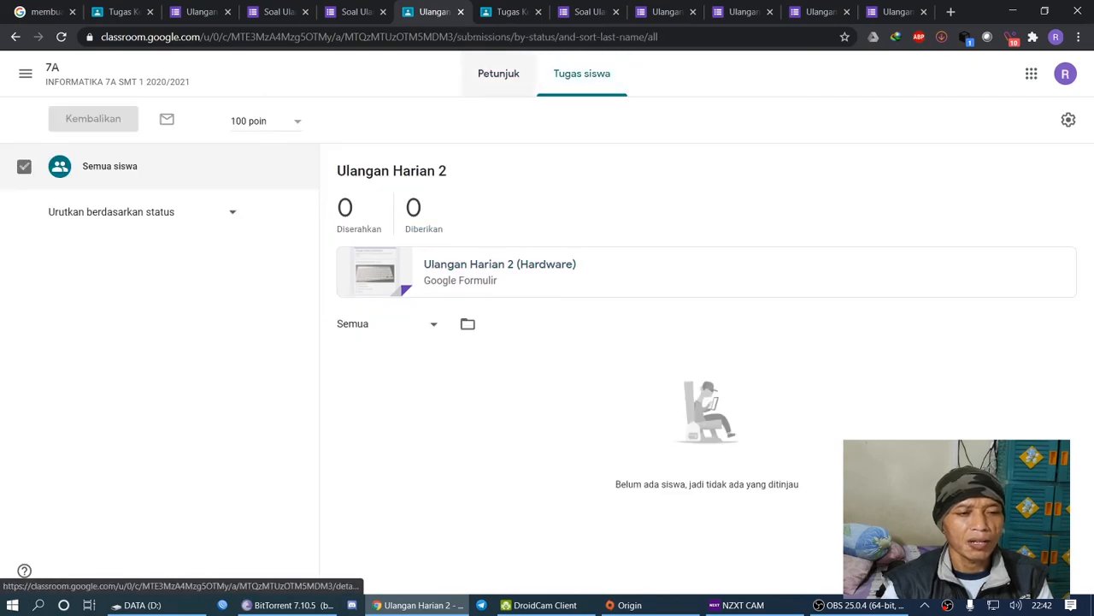
{"action": "left_click", "coordinate": [499, 74]}
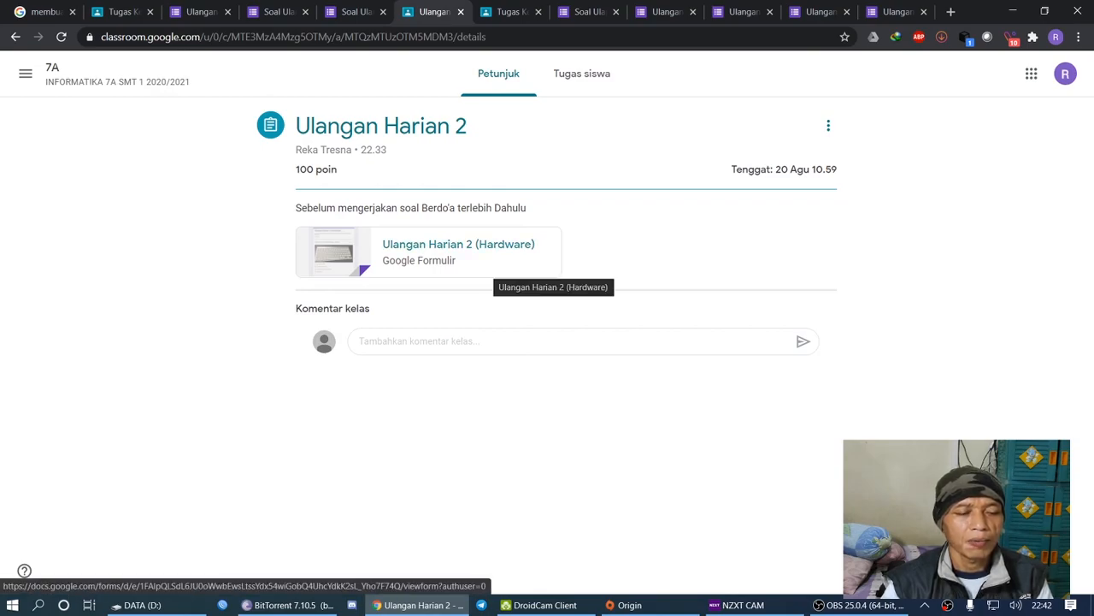
{"action": "left_click", "coordinate": [581, 74]}
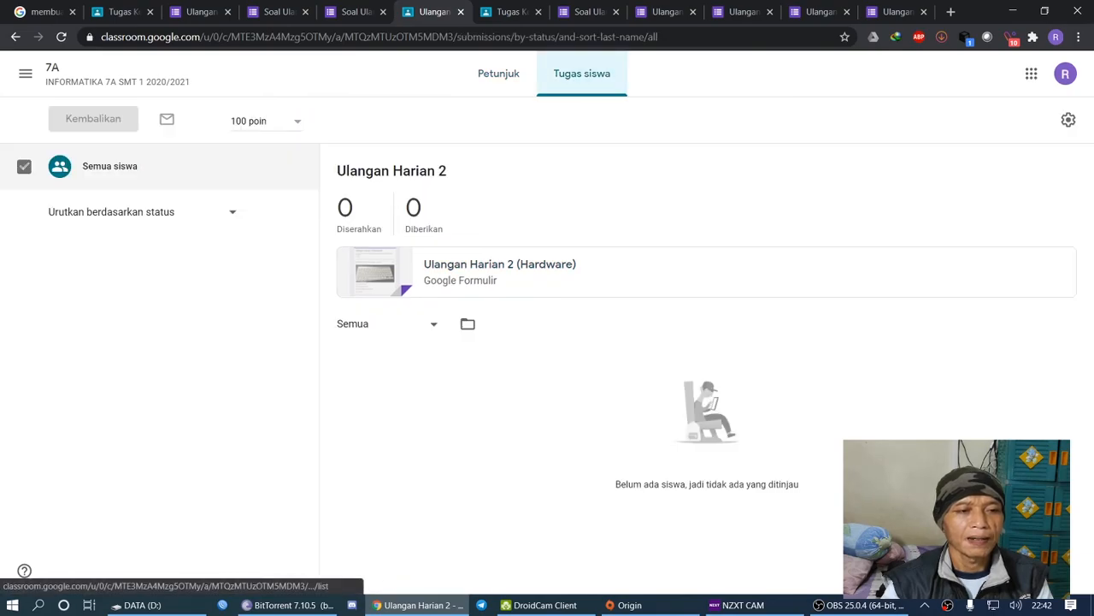
{"action": "left_click", "coordinate": [498, 74]}
{"action": "left_click", "coordinate": [582, 73]}
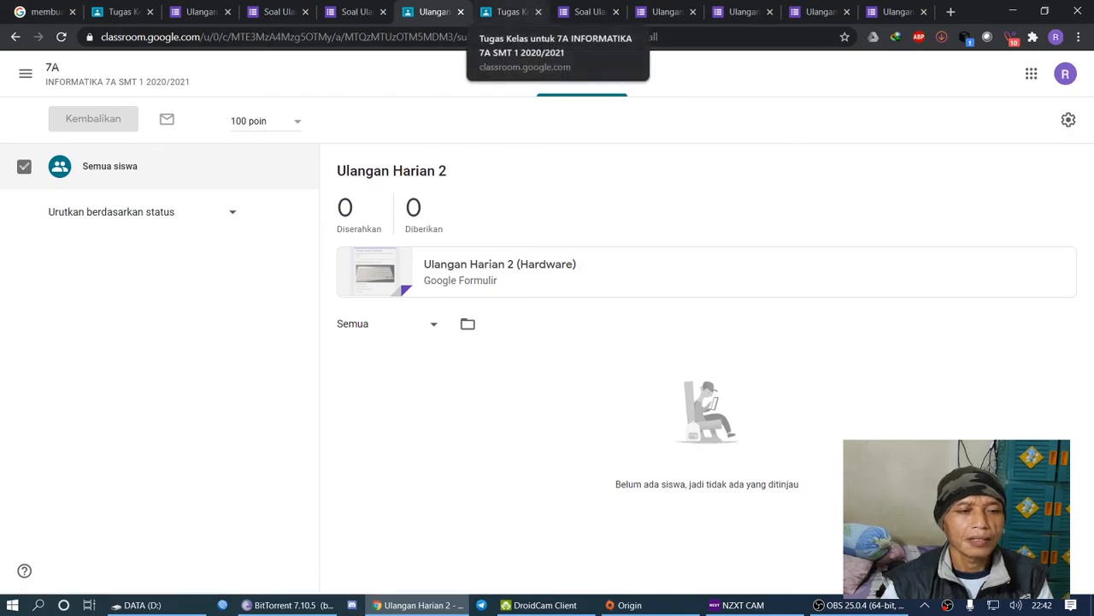
{"action": "left_click", "coordinate": [498, 74]}
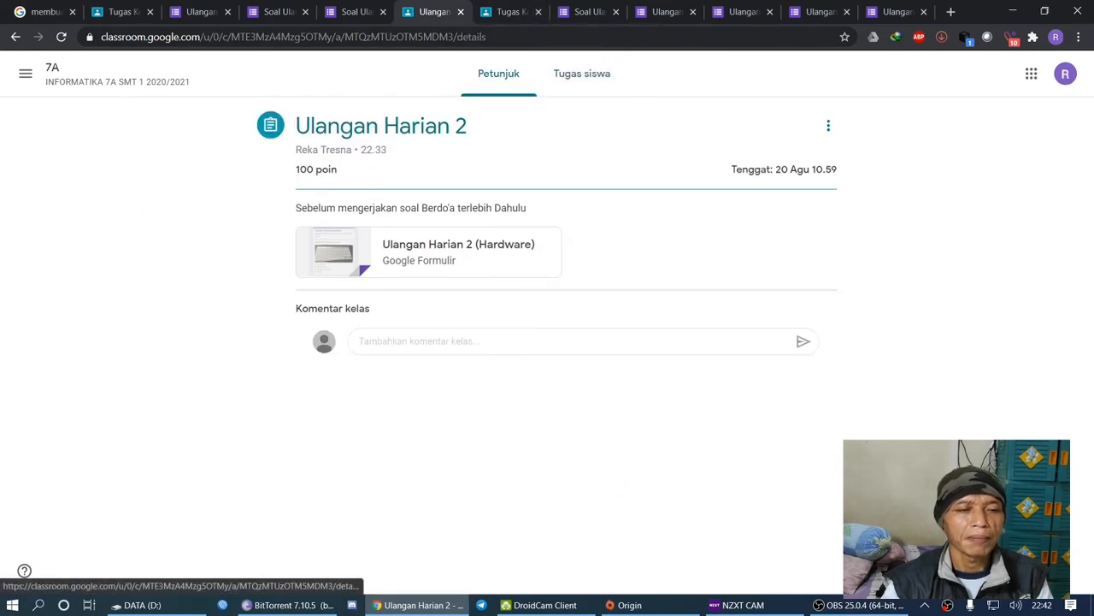
Close the surplus Classroom and form tabs following the Ulangan Harian 2 assignment, plus the duplicate Soal Ulangan 1 form editor
{"action": "left_click", "coordinate": [538, 11]}
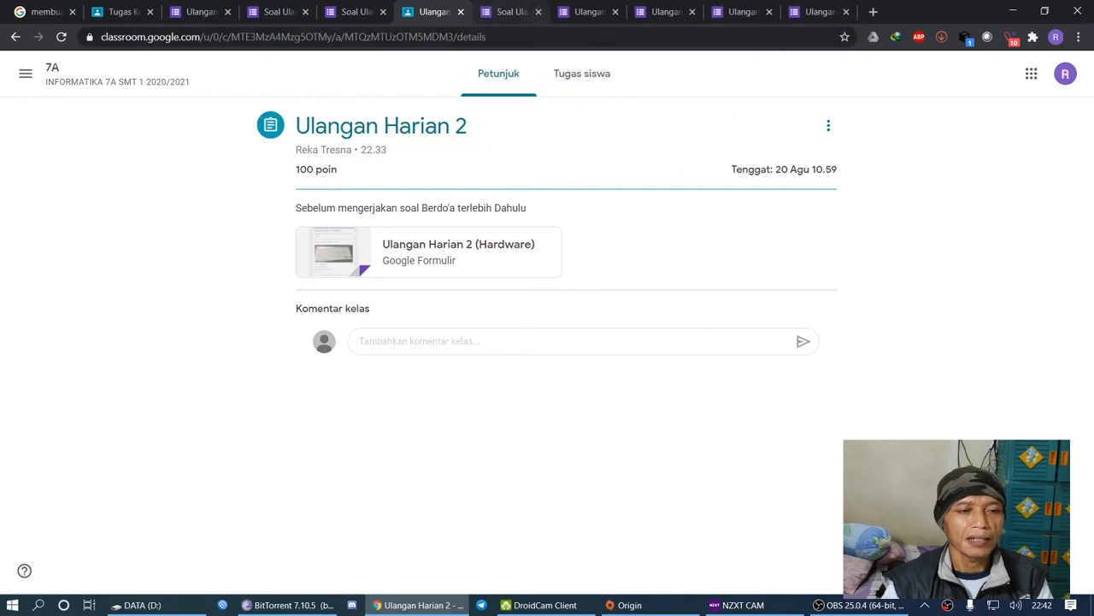
{"action": "left_click", "coordinate": [538, 12]}
{"action": "left_click", "coordinate": [538, 12]}
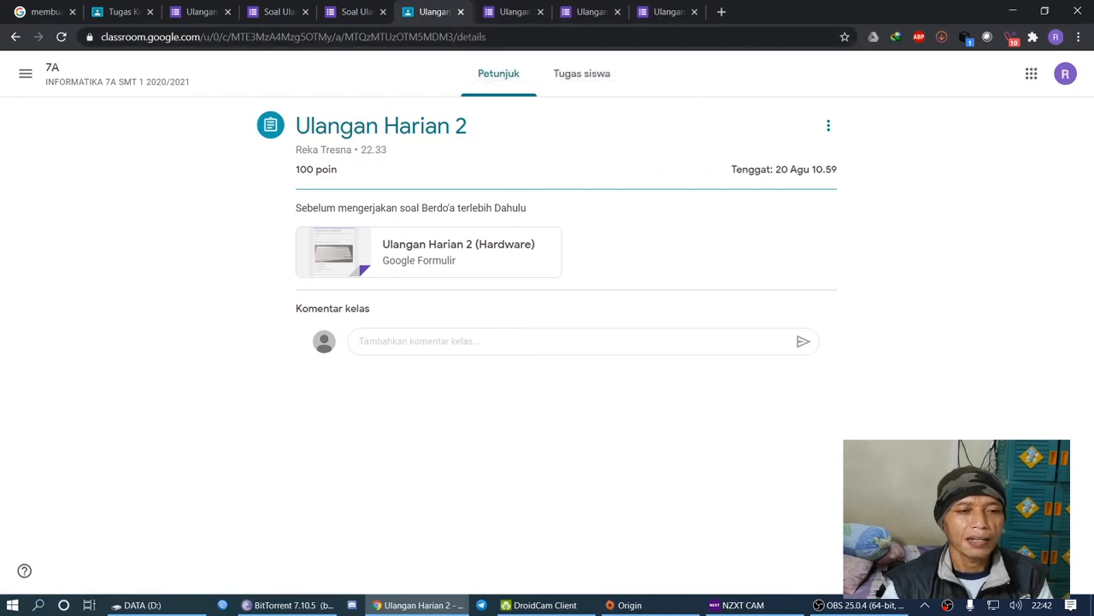
{"action": "left_click", "coordinate": [538, 12]}
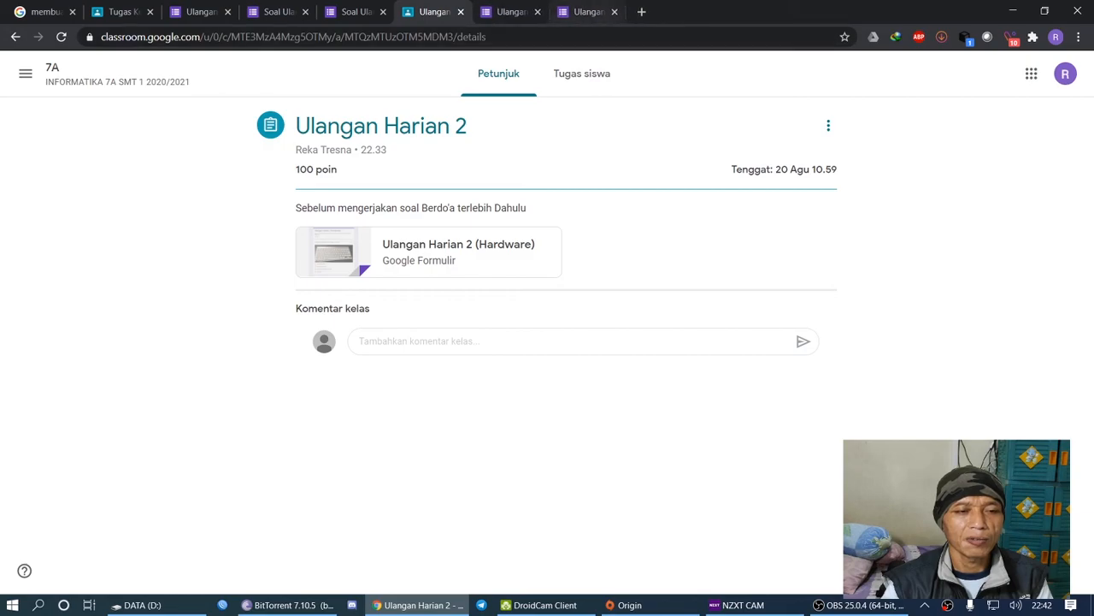
{"action": "left_click", "coordinate": [538, 12]}
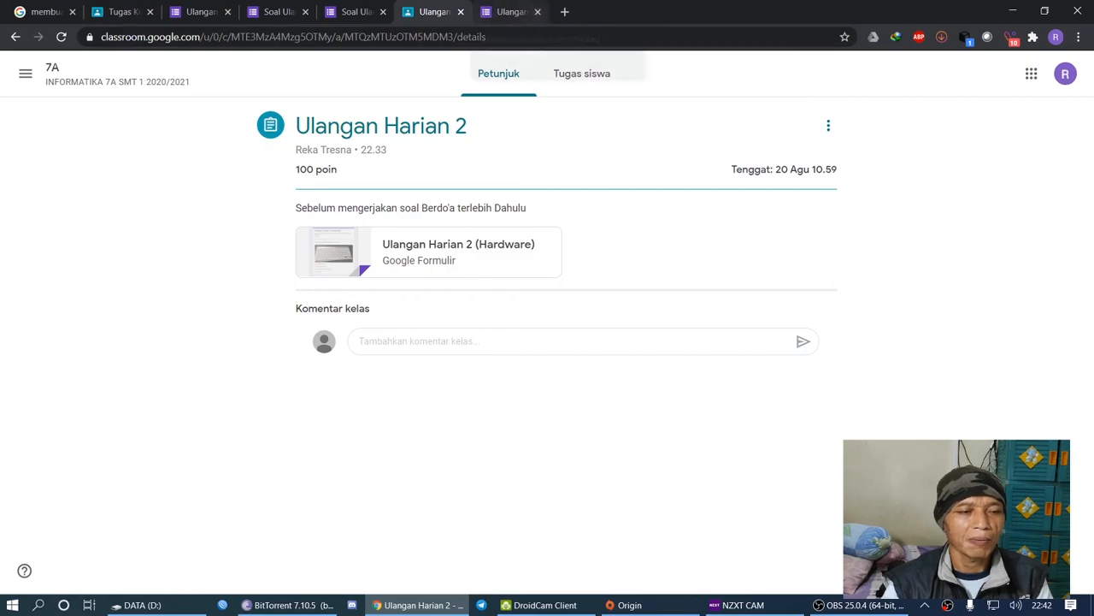
{"action": "left_click", "coordinate": [537, 12]}
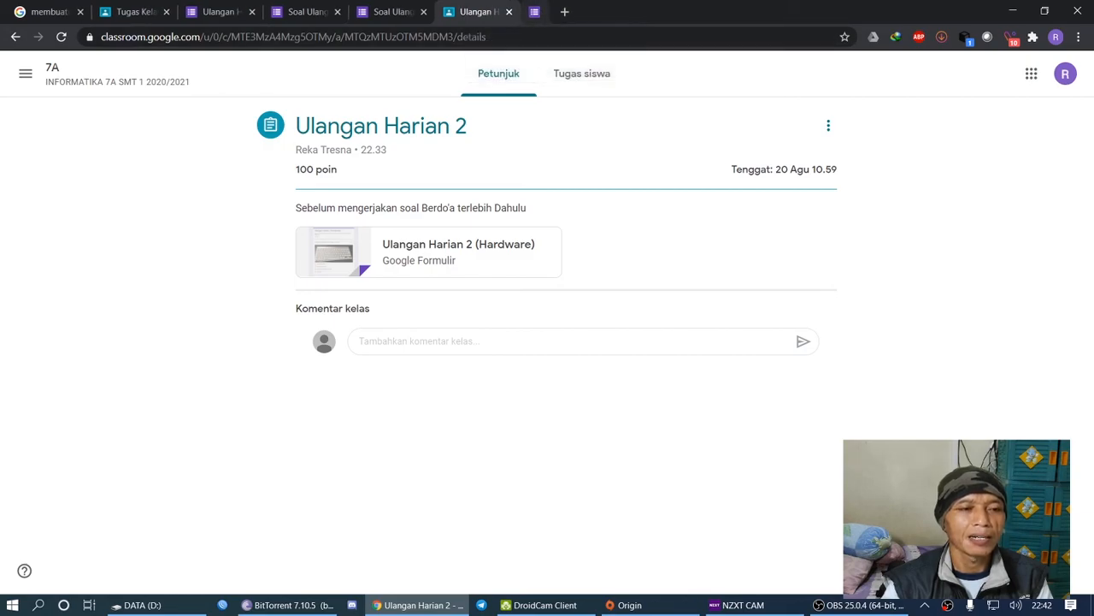
{"action": "left_click", "coordinate": [414, 12]}
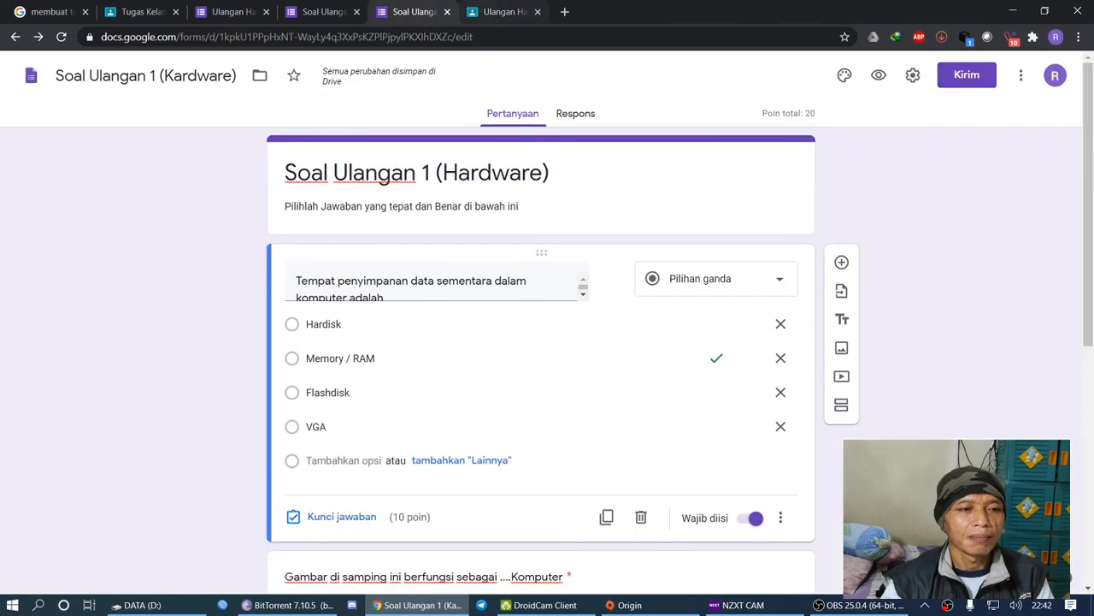
{"action": "left_click", "coordinate": [447, 12]}
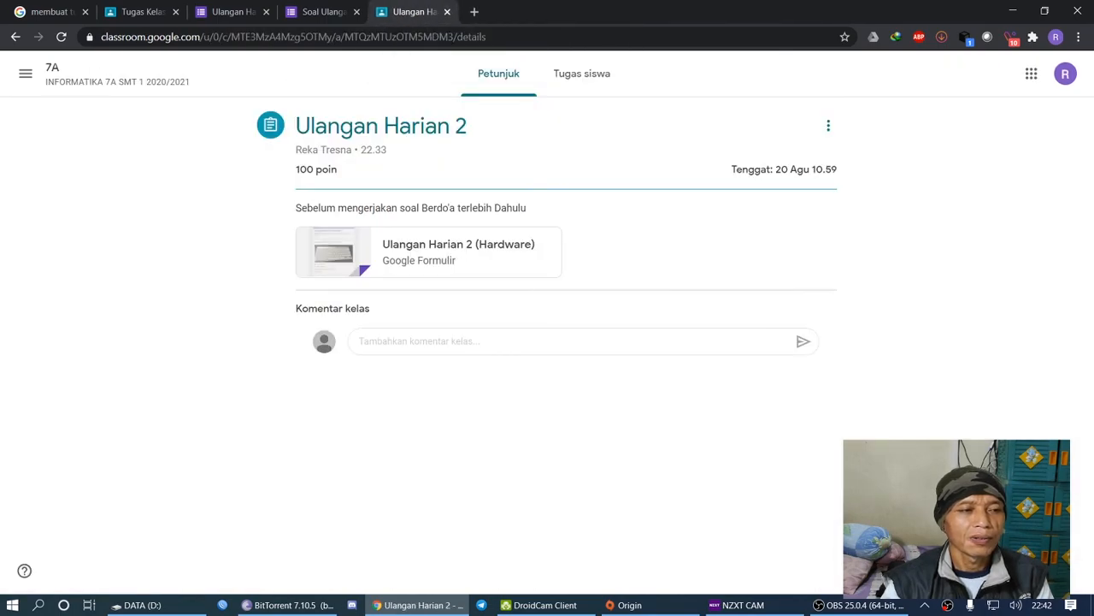
Close the Ulangan Harian 2 assignment editor in the other Classroom tab without saving and return to the class list
{"action": "left_click", "coordinate": [321, 12]}
{"action": "left_click", "coordinate": [231, 12]}
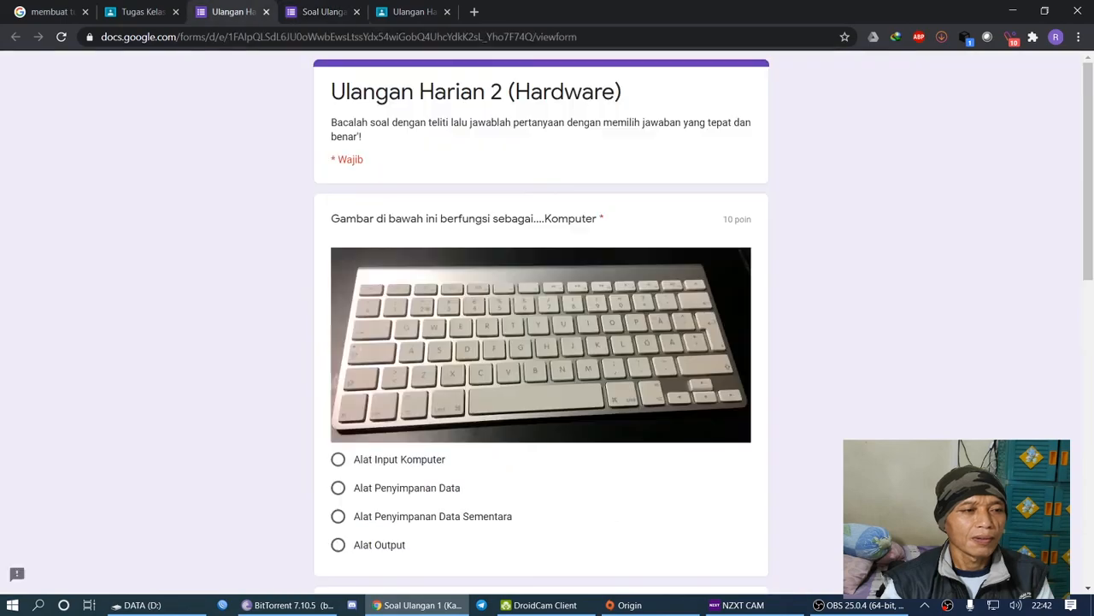
{"action": "left_click", "coordinate": [142, 12]}
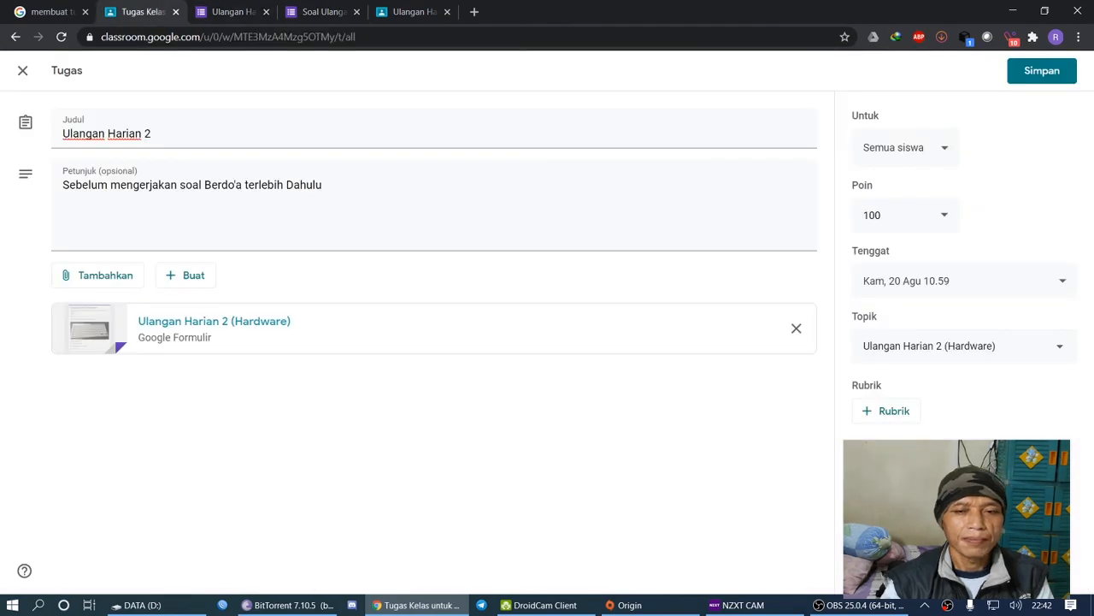
{"action": "left_click", "coordinate": [22, 71]}
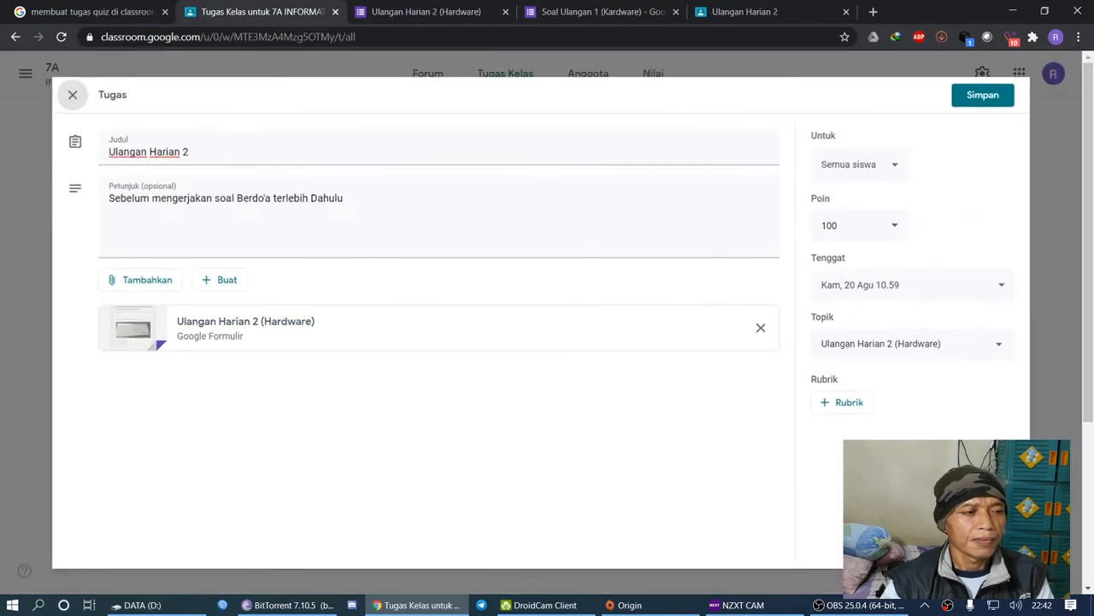
{"action": "left_click", "coordinate": [26, 74]}
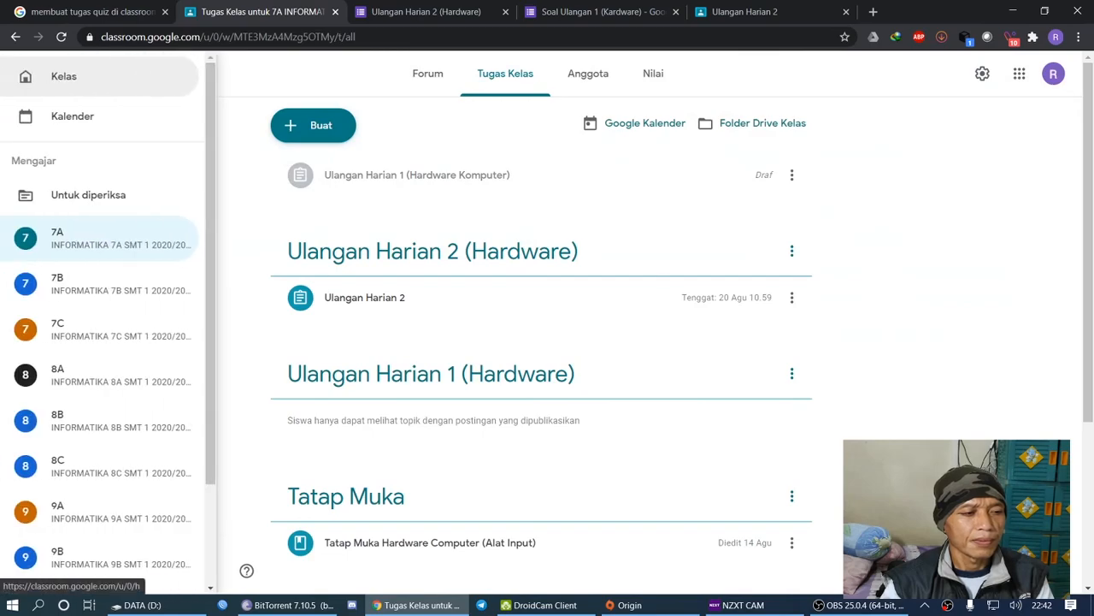
{"action": "left_click", "coordinate": [52, 78]}
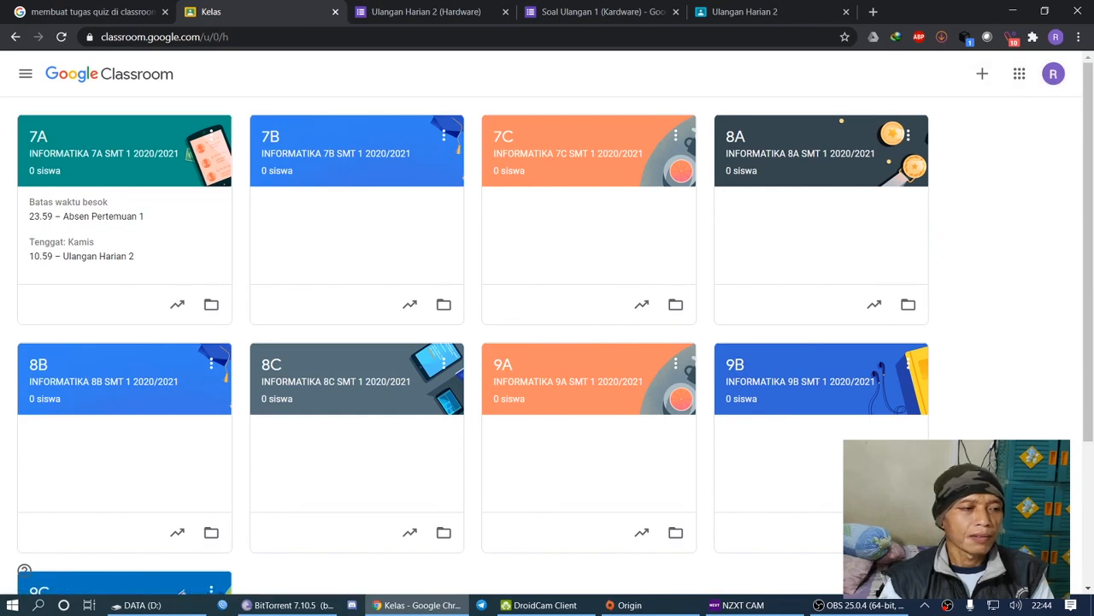
{"action": "left_click", "coordinate": [26, 74]}
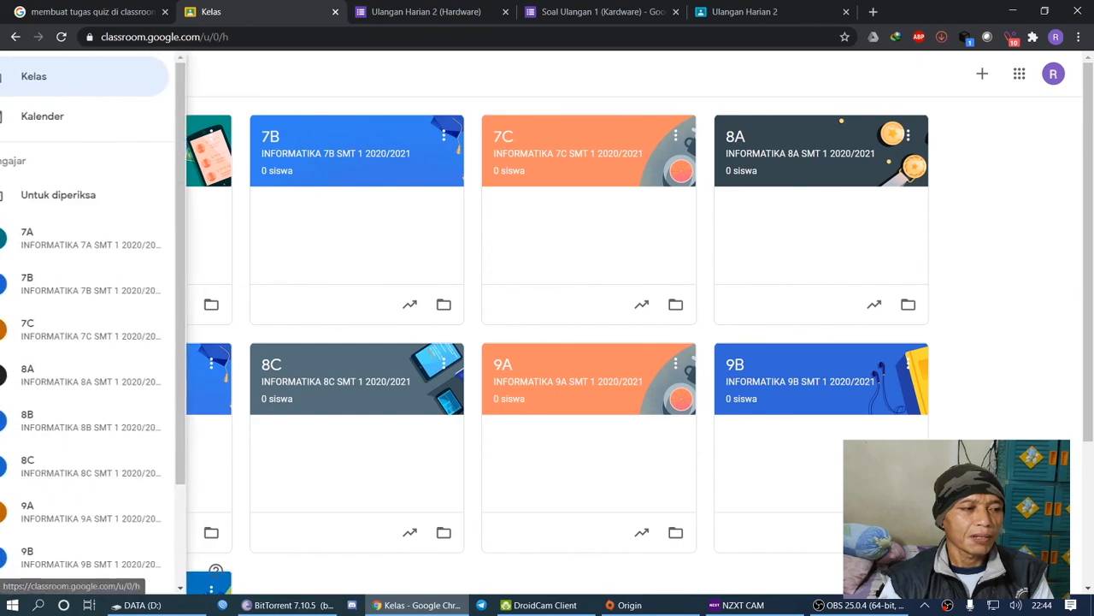
{"action": "left_click", "coordinate": [96, 77]}
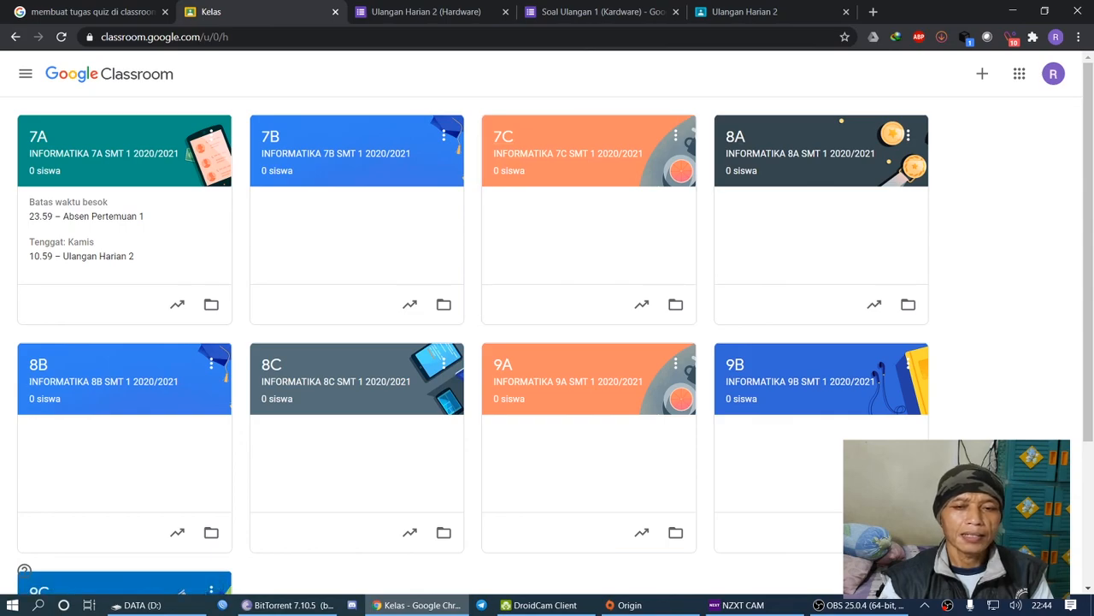
{"action": "left_click", "coordinate": [1054, 73]}
{"action": "left_click", "coordinate": [1054, 74]}
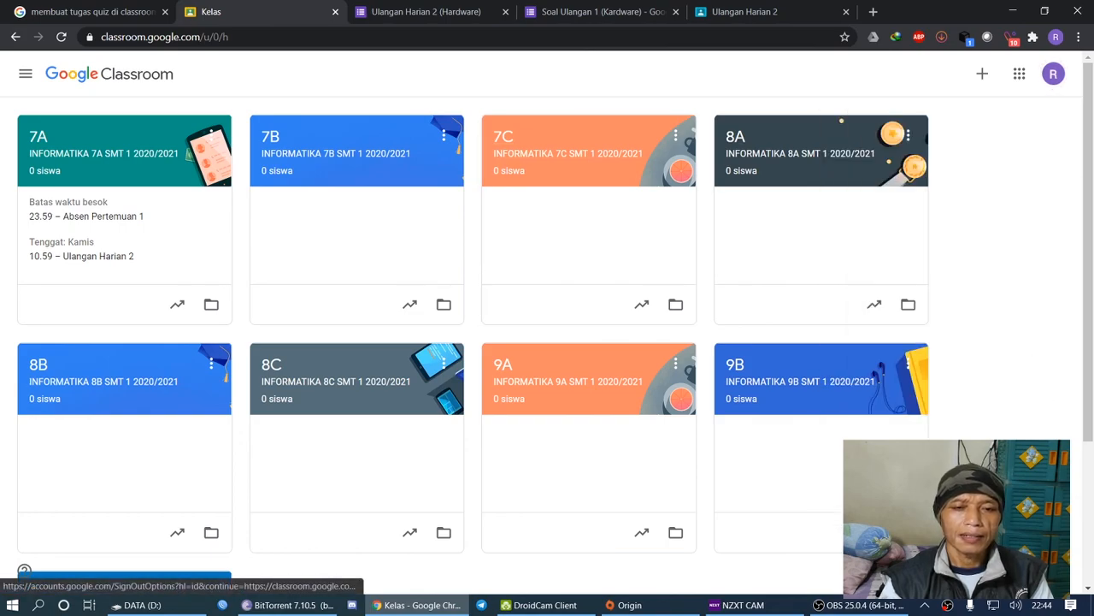